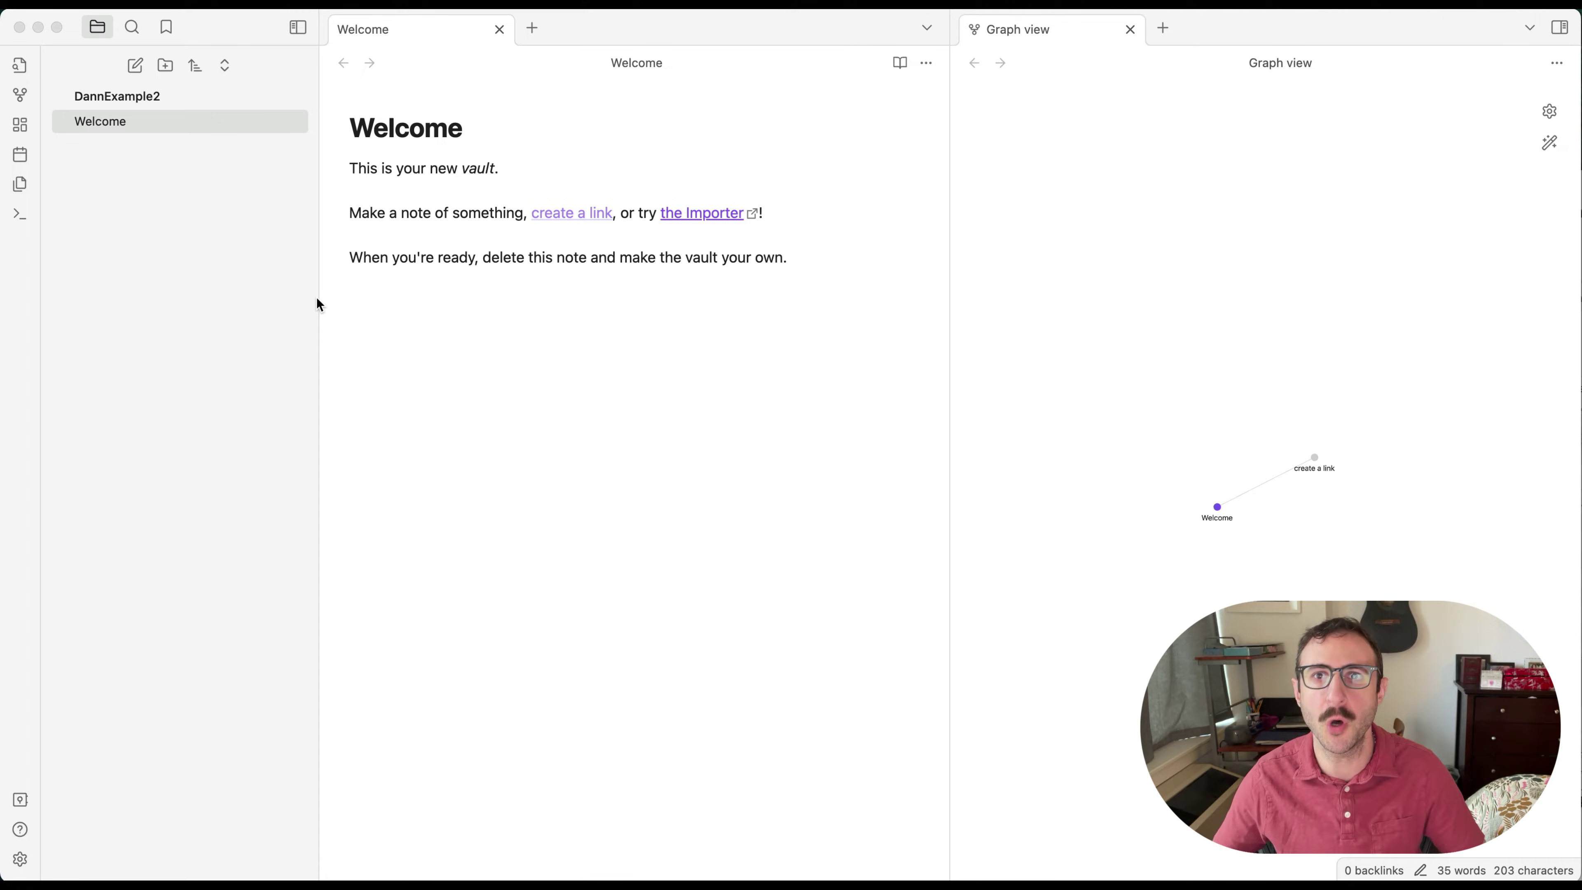
Step: Create two new folders in the vault, one named Templates and one named Extras
{"action": "left_click", "coordinate": [189, 209]}
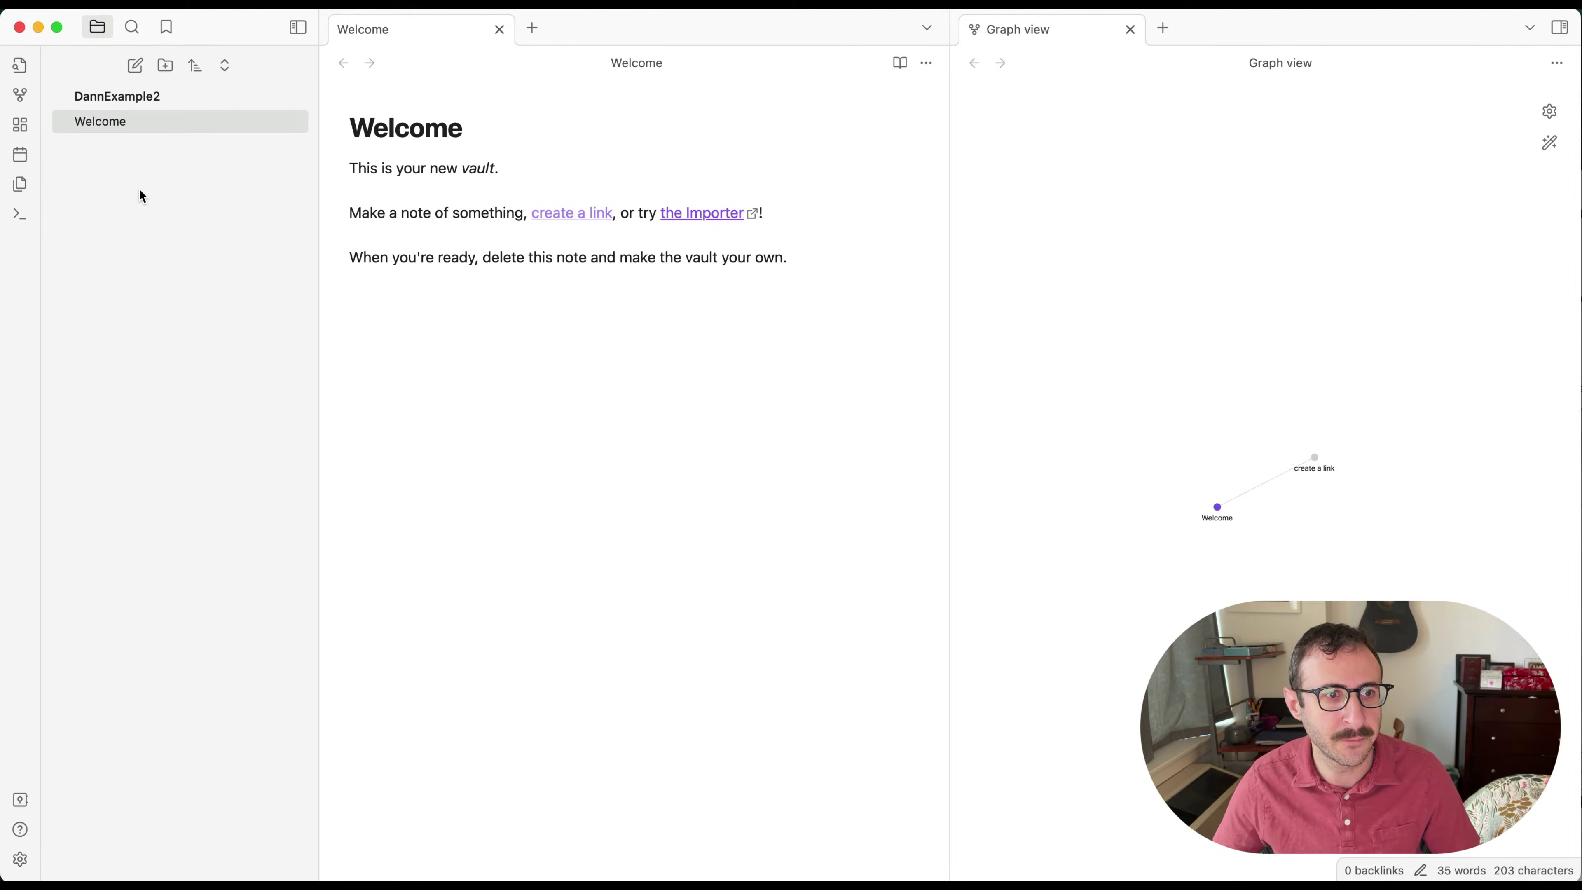
{"action": "left_click", "coordinate": [166, 65]}
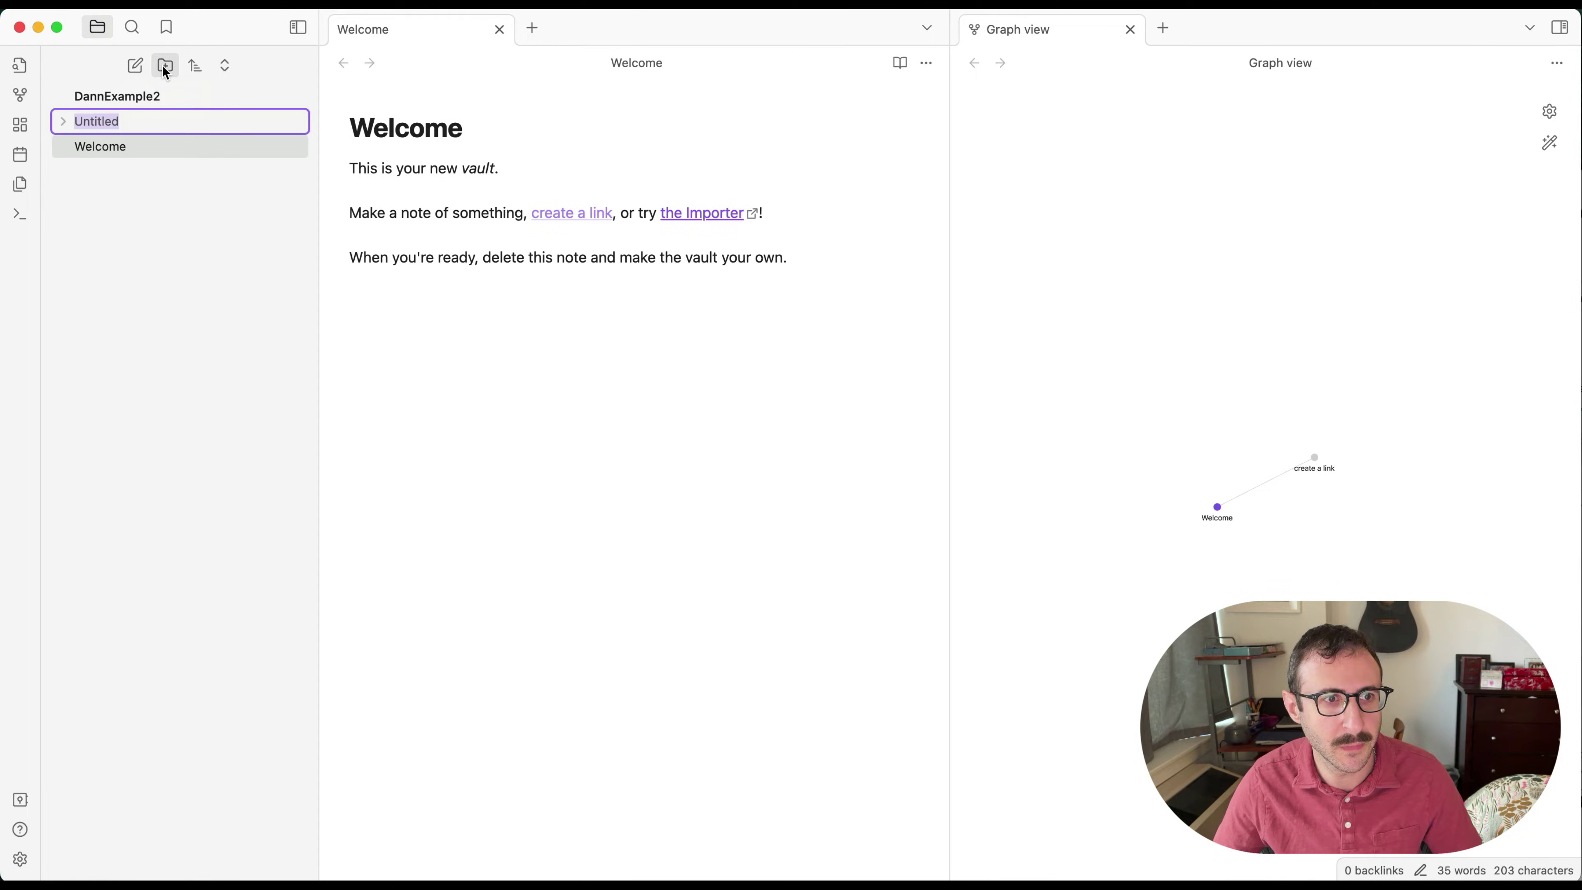
{"action": "type", "text": "Templates"}
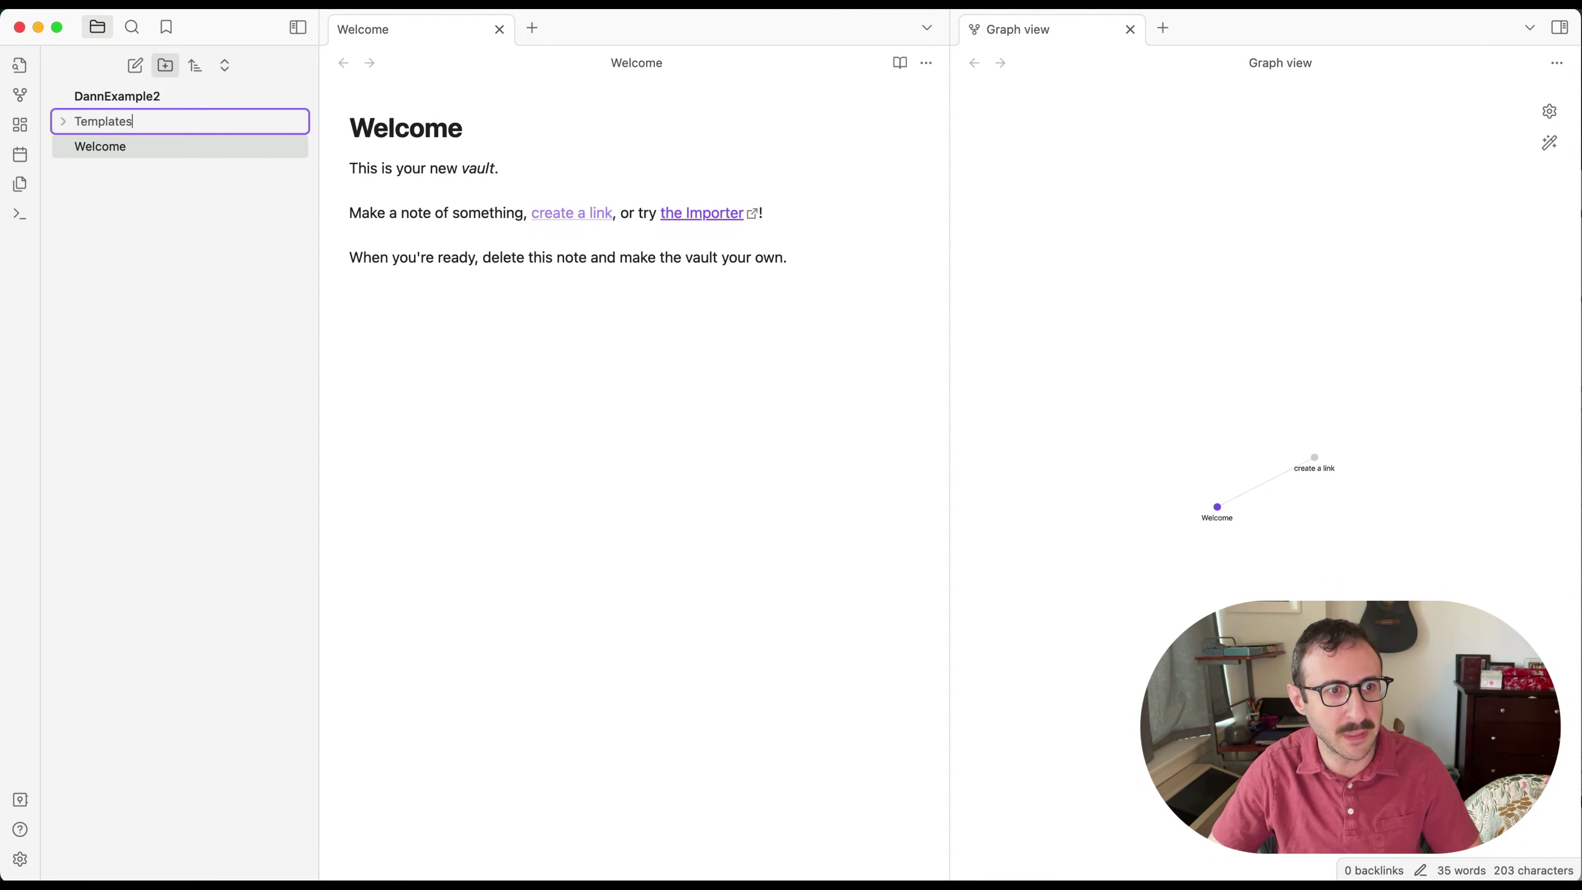
{"action": "key", "text": "Return"}
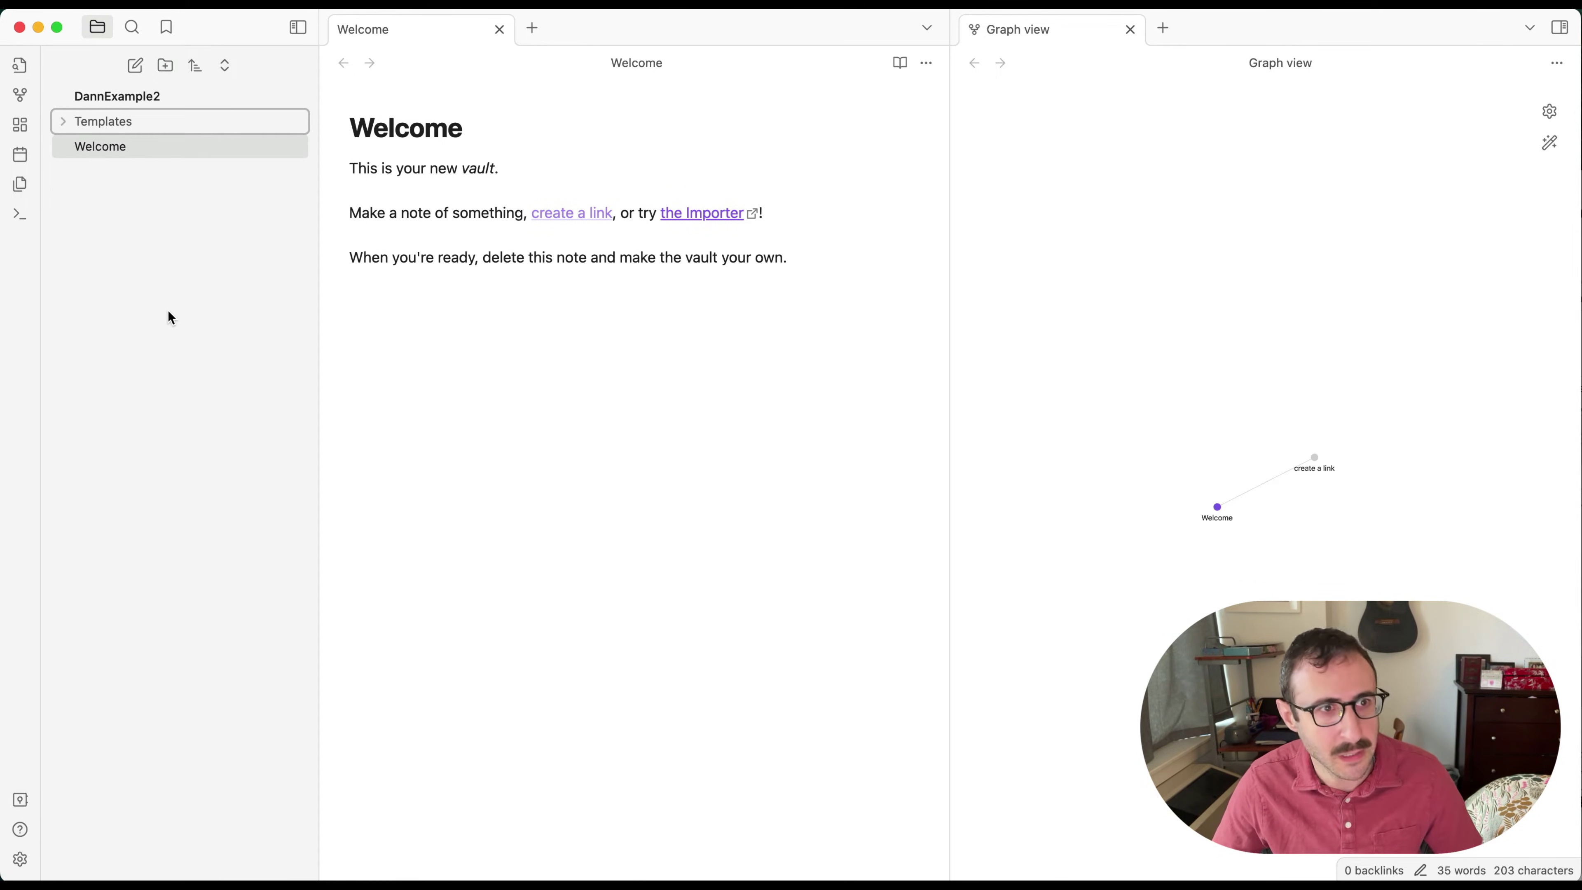
{"action": "left_click", "coordinate": [166, 66]}
{"action": "type", "text": "Extras"}
{"action": "key", "text": "Return"}
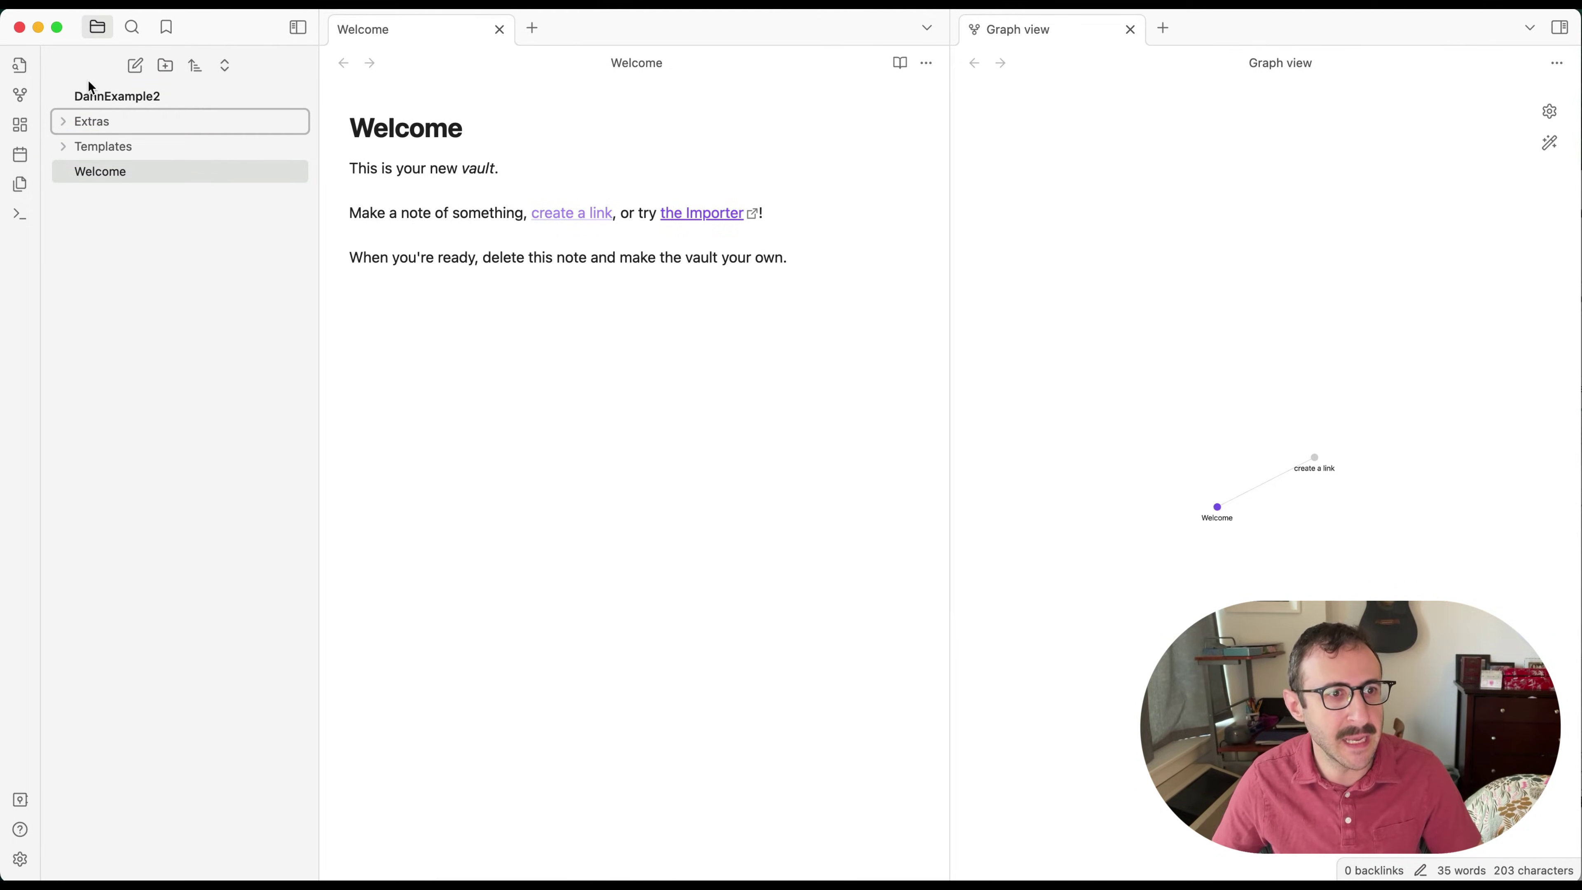
Step: Move the Templates folder into Extras and back out to the vault's root level
{"action": "left_click_drag", "start_coordinate": [100, 148], "coordinate": [102, 122]}
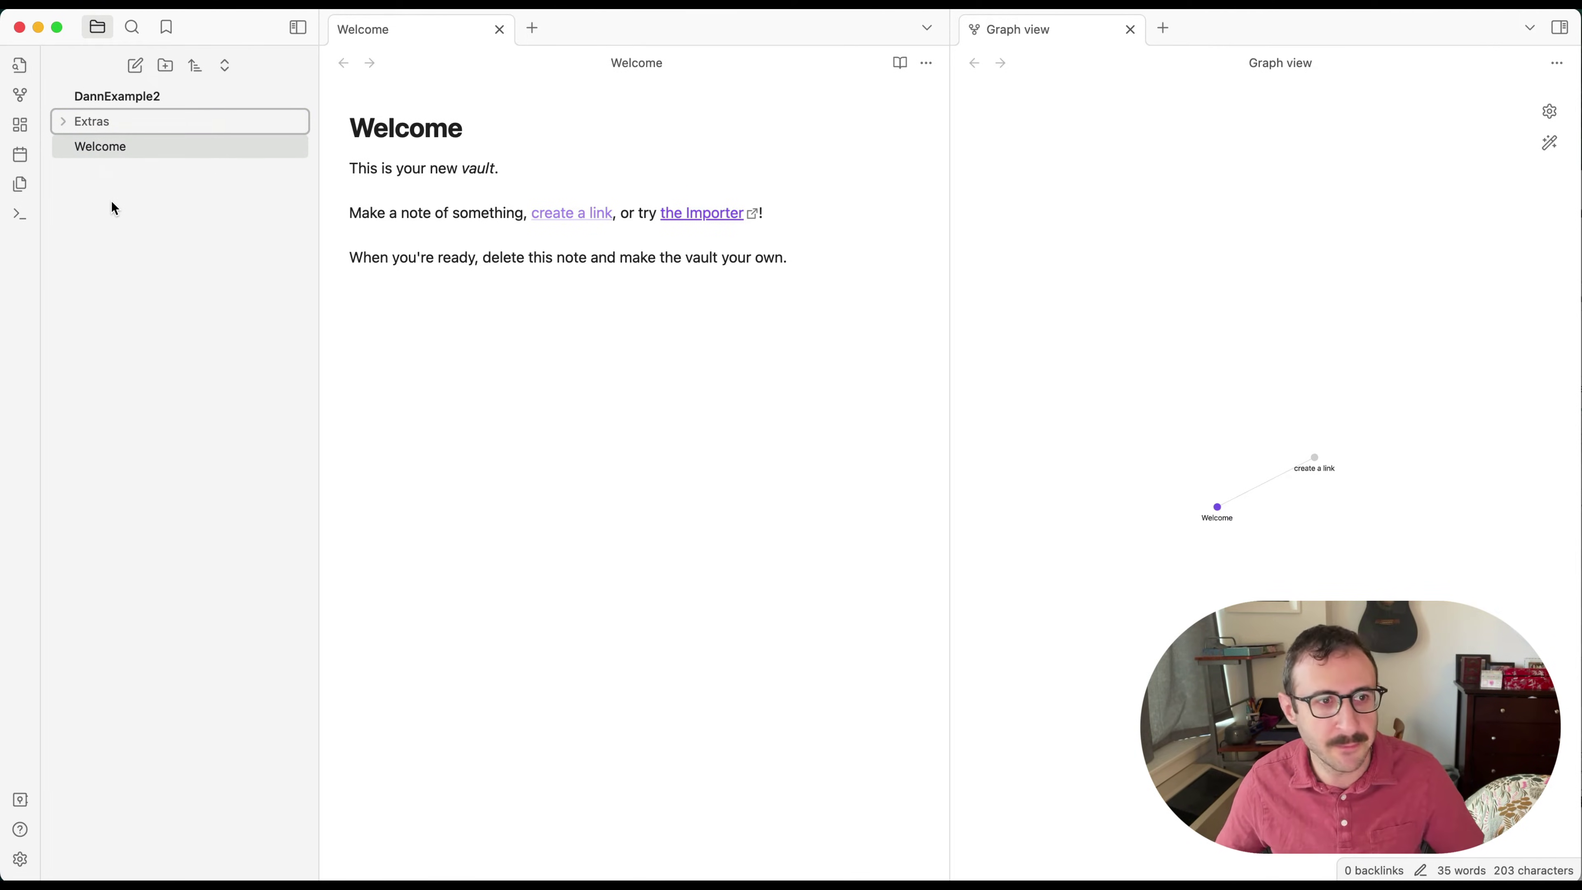
{"action": "left_click", "coordinate": [60, 121]}
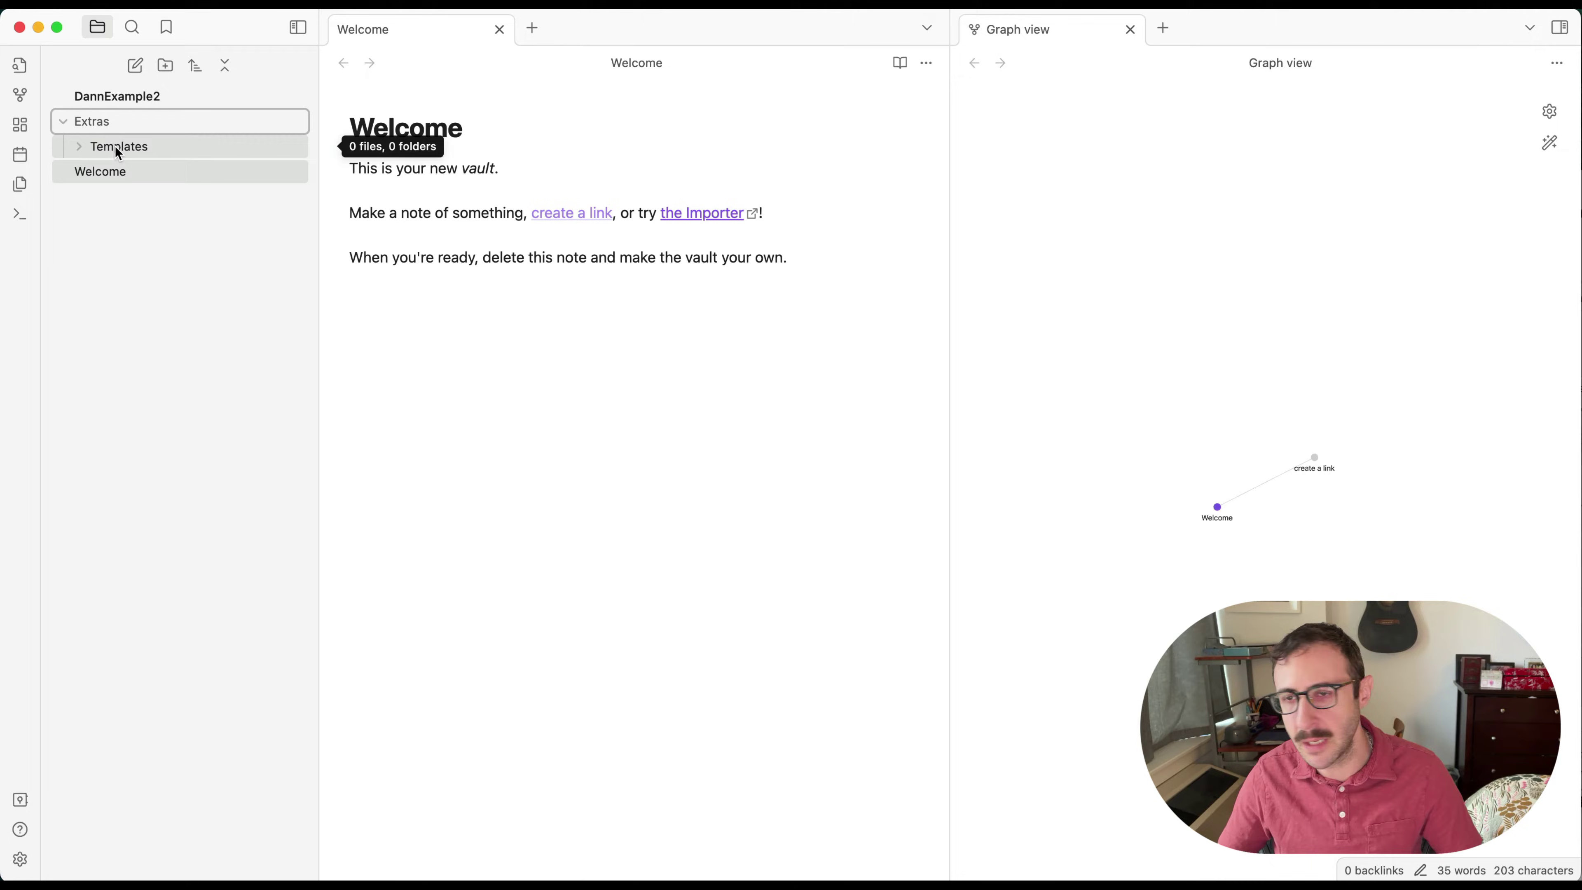
{"action": "left_click_drag", "start_coordinate": [120, 153], "coordinate": [171, 232]}
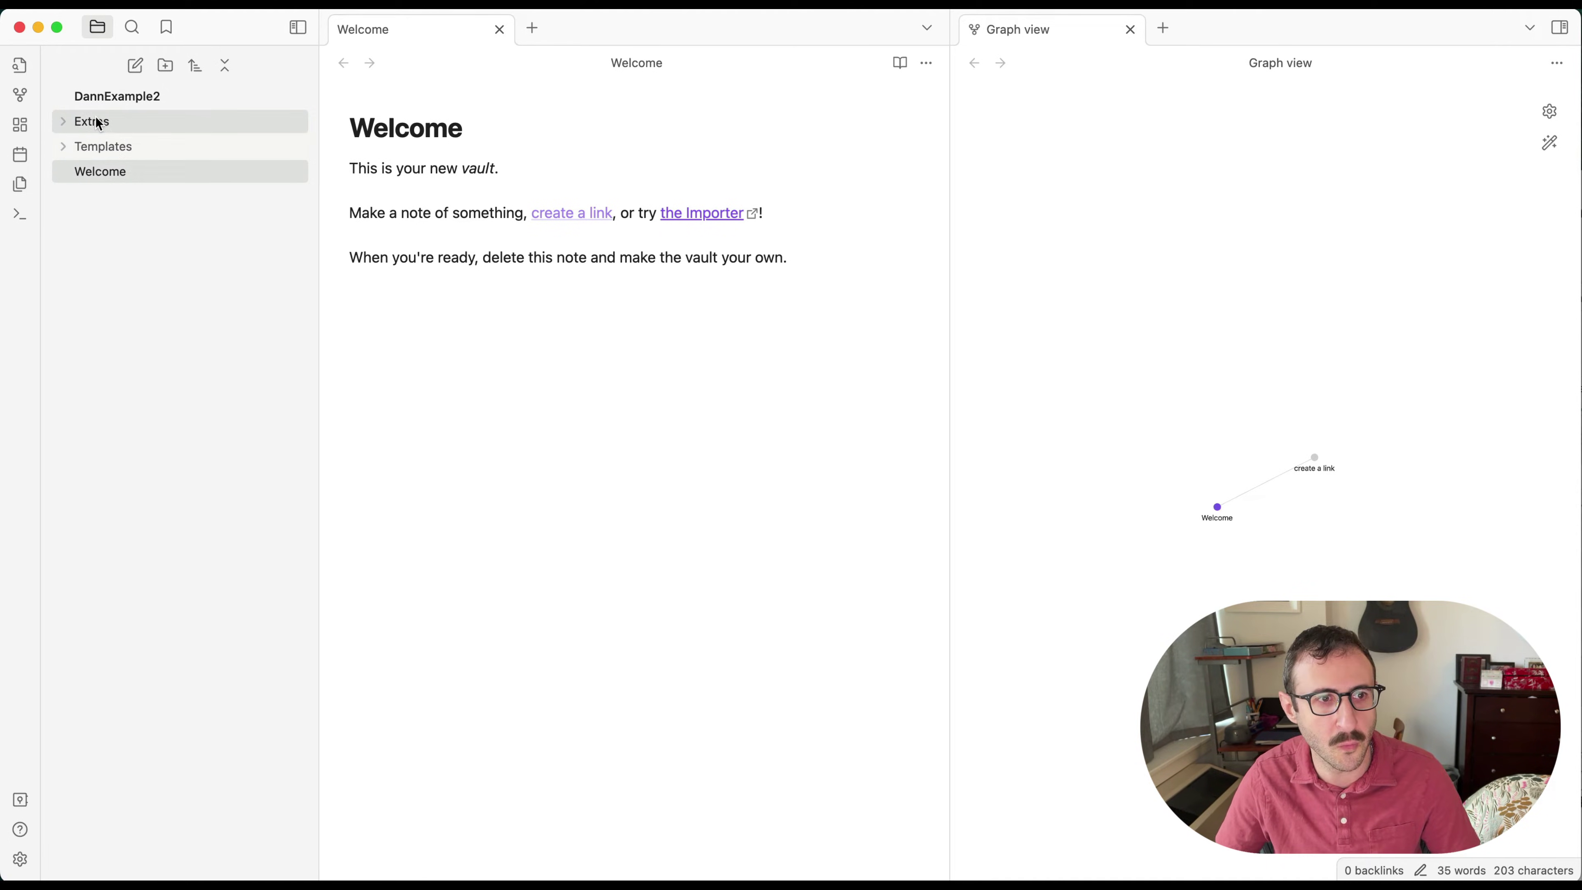
Step: Nest the Templates folder inside the Extras folder and expand Extras
{"action": "mouse_move", "coordinate": [103, 156]}
{"action": "left_mouse_down"}
{"action": "mouse_move", "coordinate": [118, 157]}
{"action": "mouse_move", "coordinate": [105, 125]}
{"action": "left_mouse_up"}
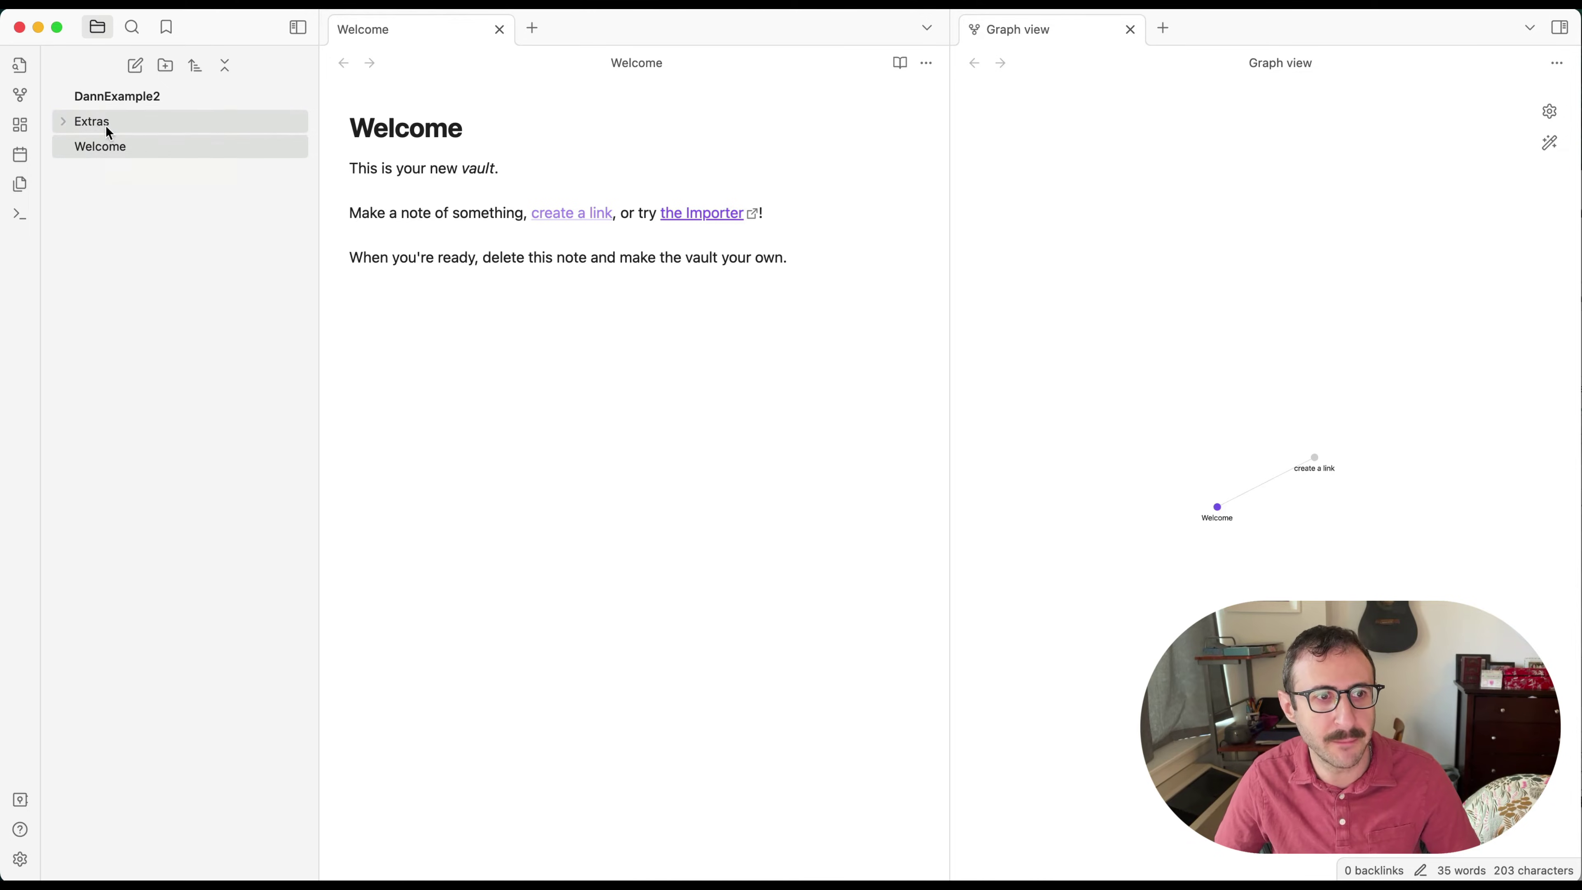
{"action": "left_click", "coordinate": [61, 121]}
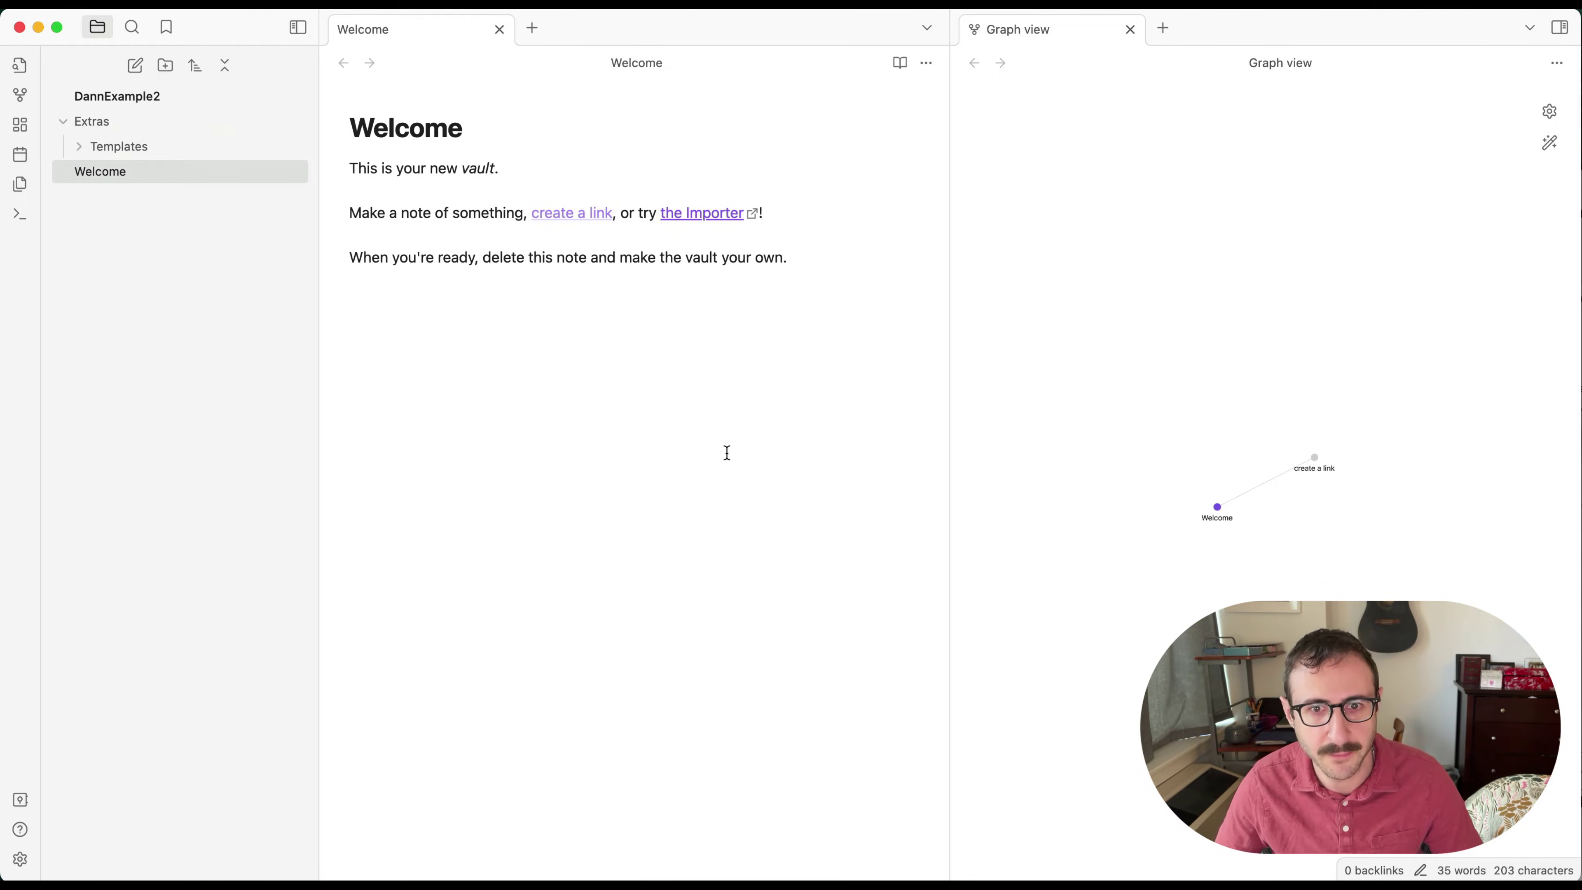
Step: Create a new note titled "Template, ExampleTemplate"
{"action": "left_click", "coordinate": [780, 452]}
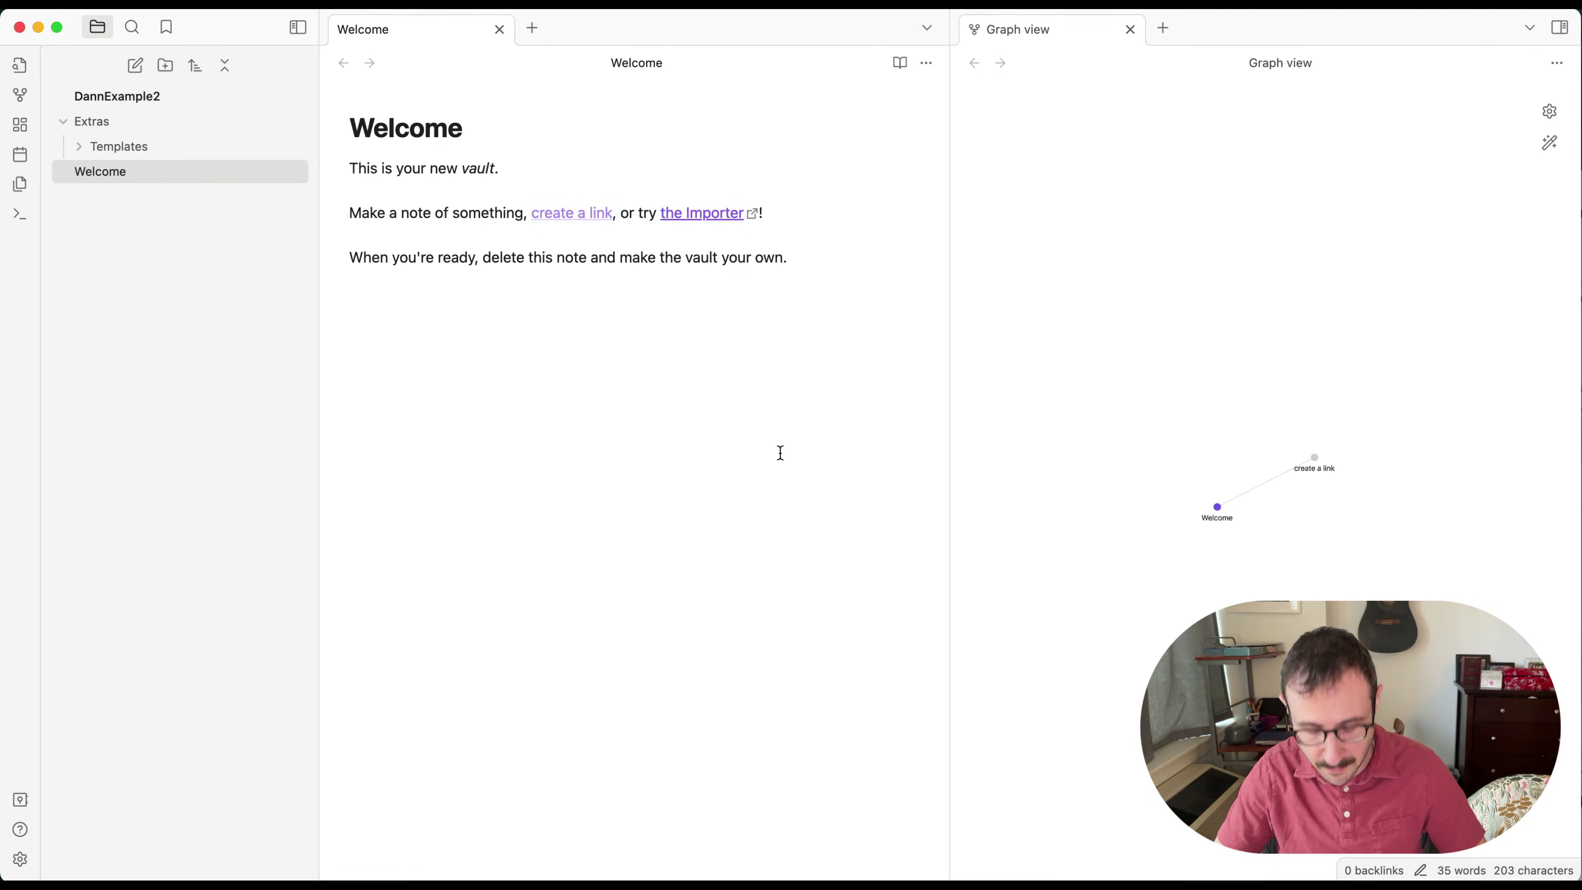
{"action": "key", "text": "super+n"}
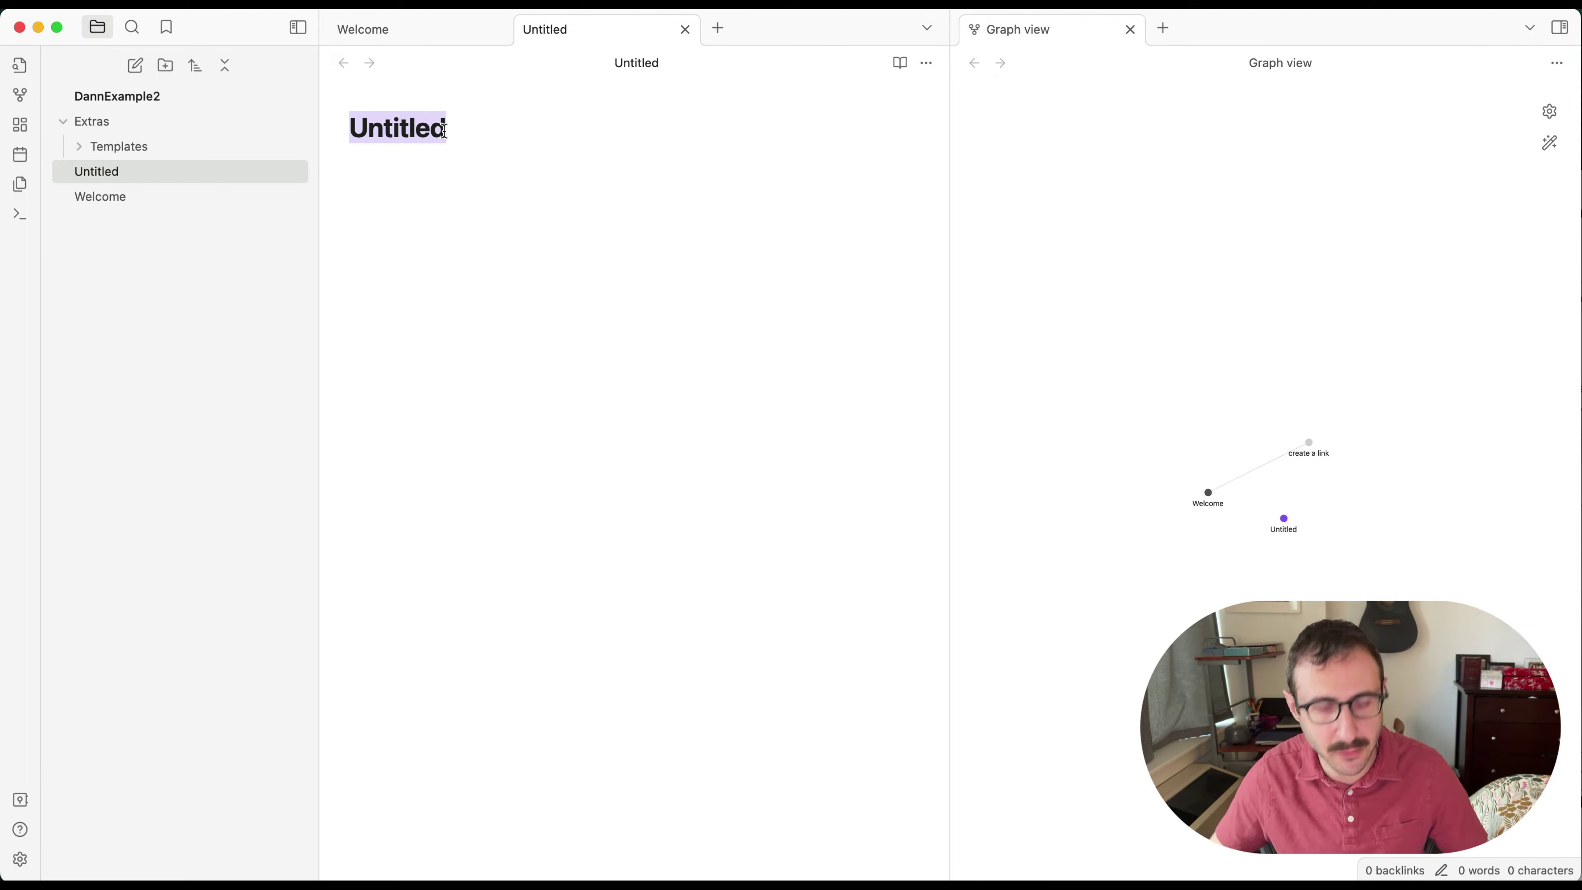
{"action": "type", "text": "Template, "}
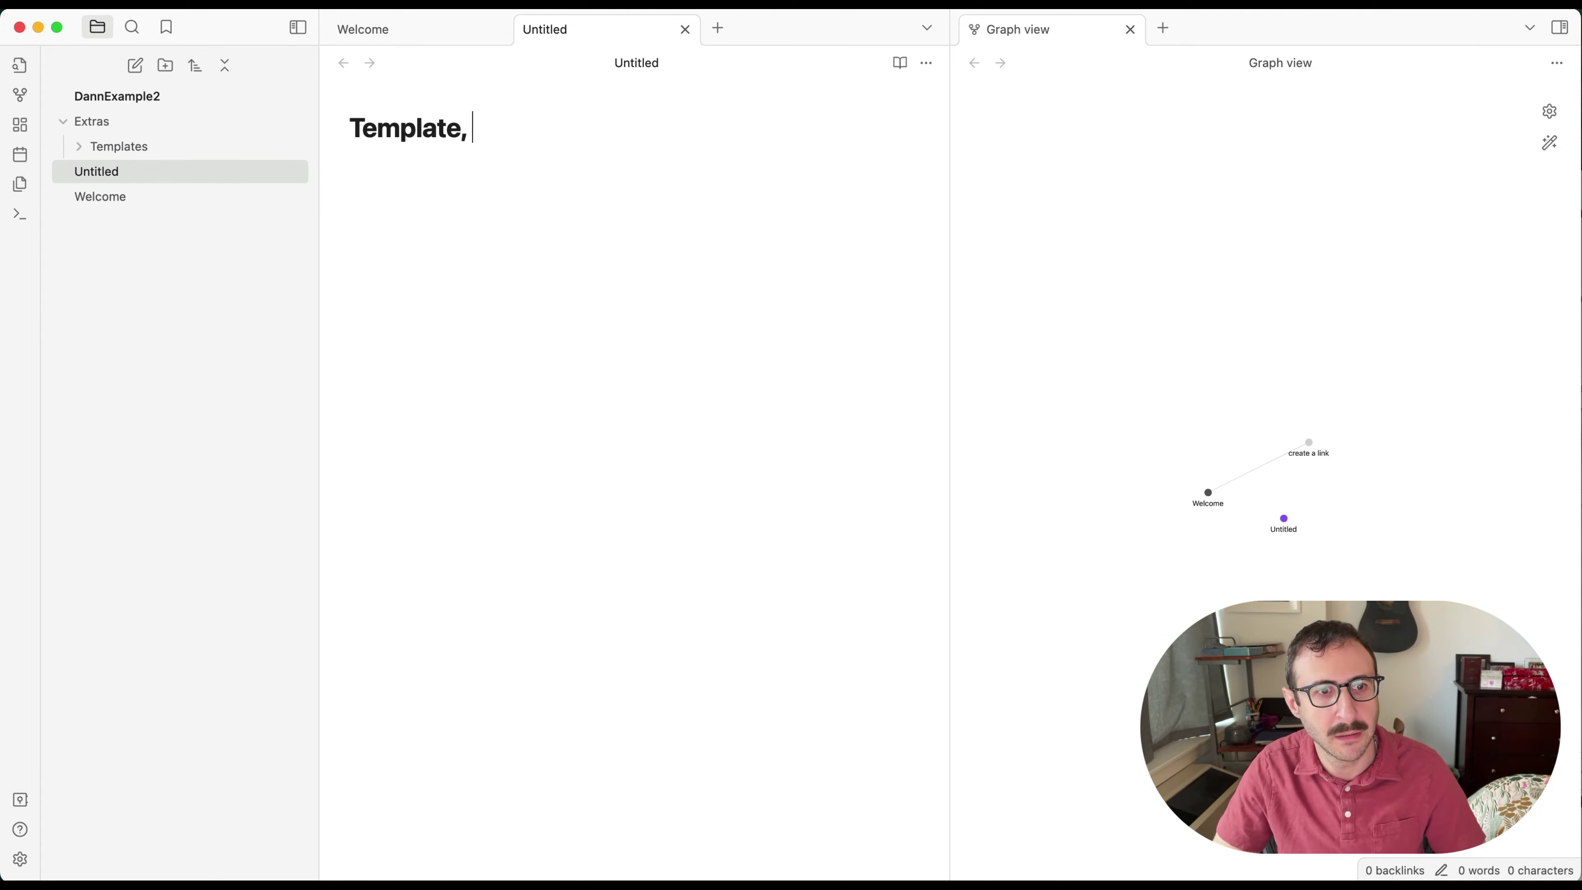
{"action": "type", "text": "Examples"}
{"action": "key", "text": "BackSpace"}
{"action": "type", "text": "Template"}
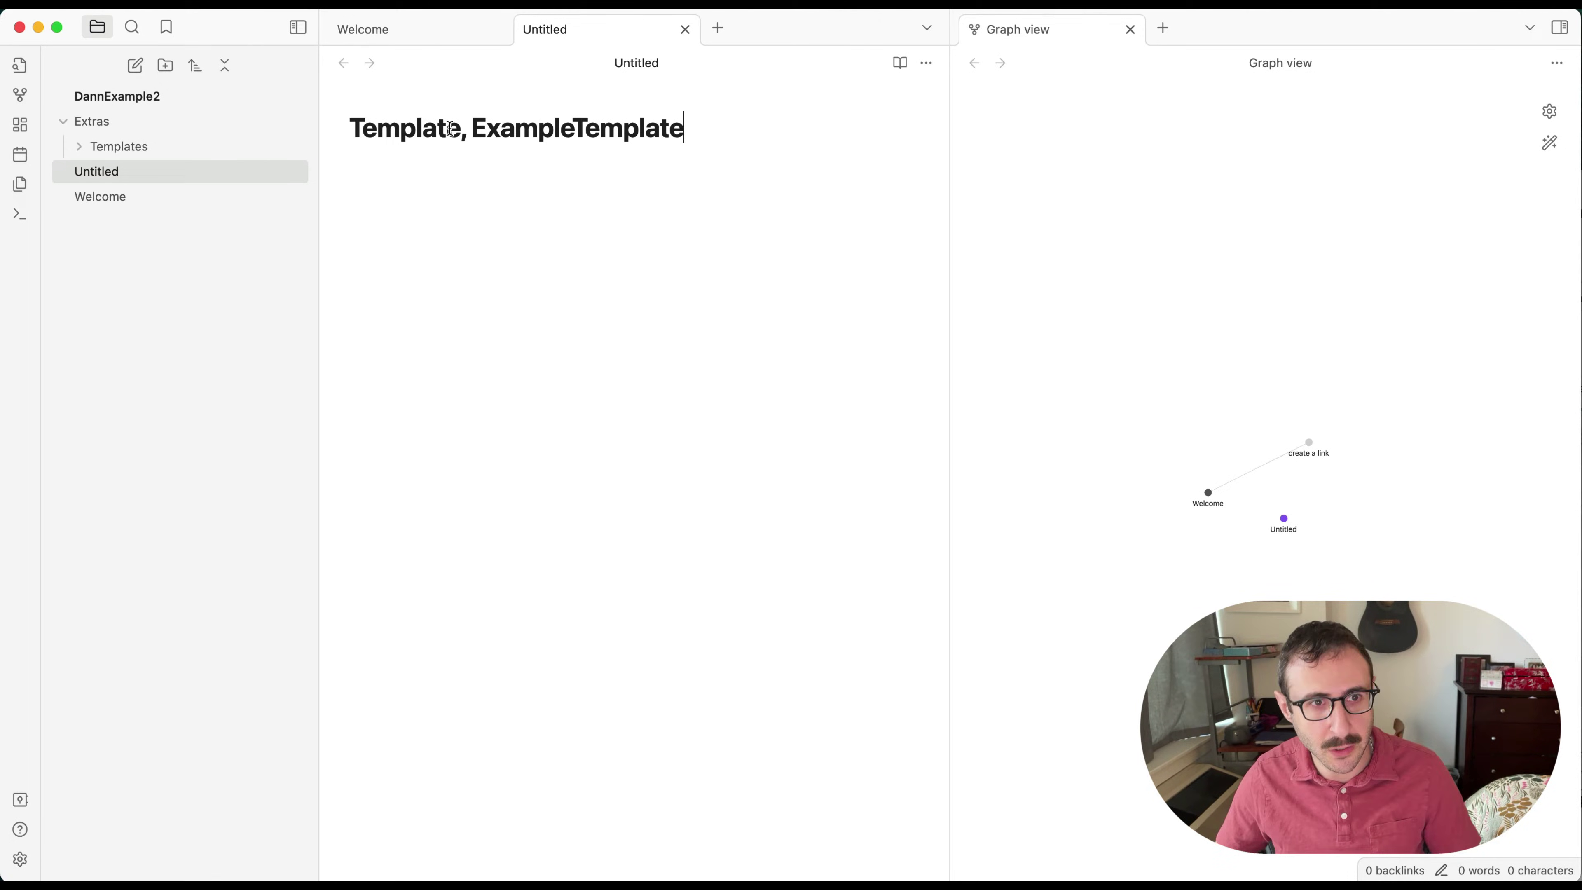
{"action": "key", "text": "Return"}
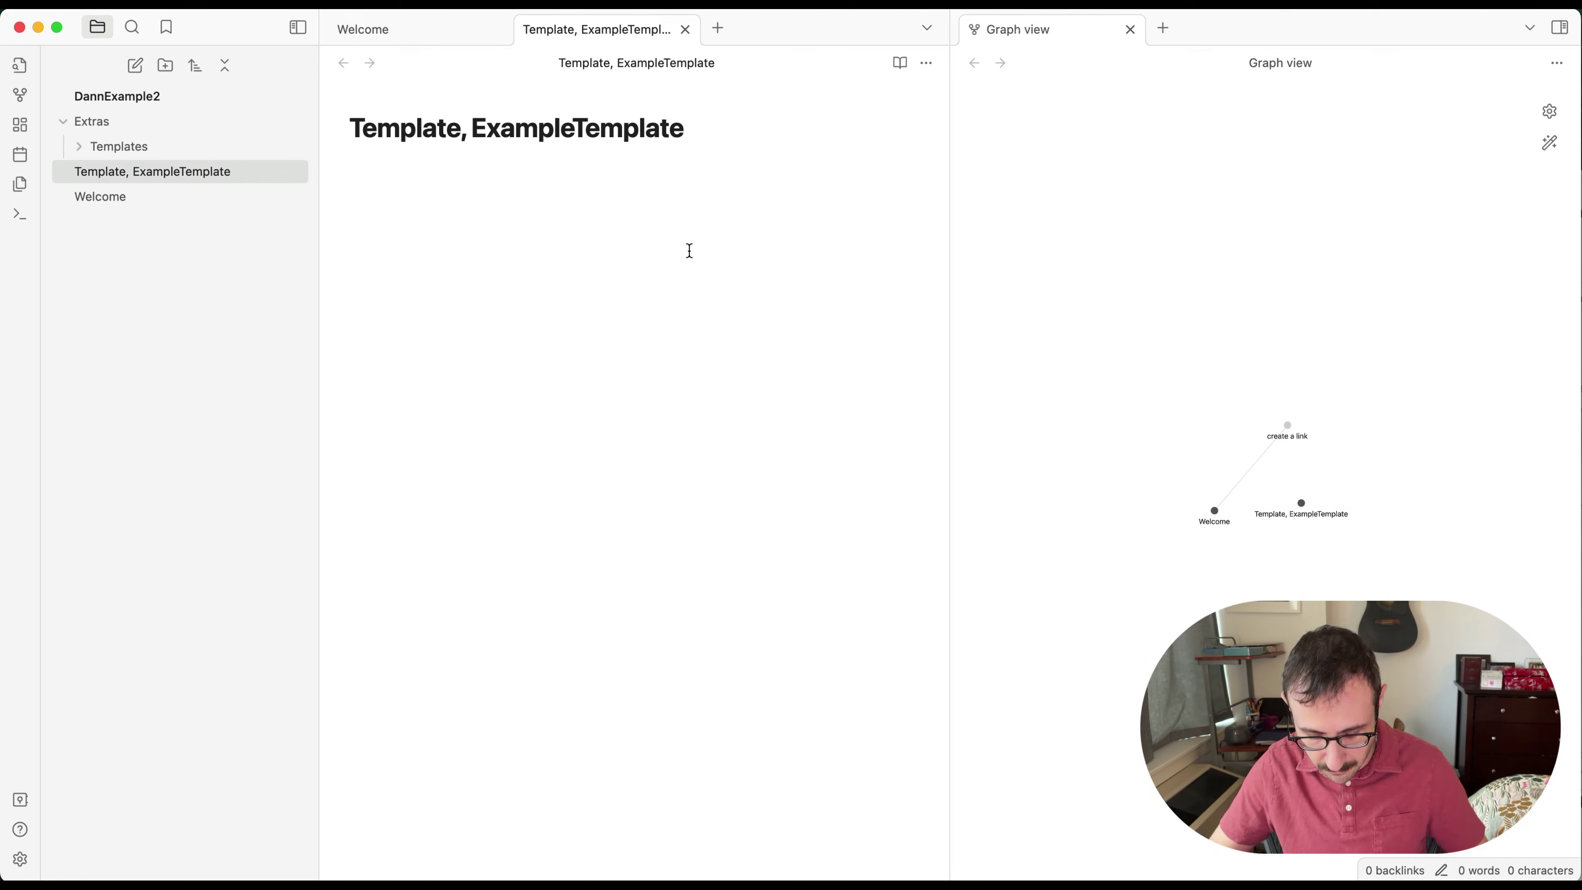
Step: Fill the template note with the lines "Date:", "Name:" and "Order Number:", followed by a blank line and "Notes:"
{"action": "type", "text": "Date:"}
{"action": "key", "text": "Return"}
{"action": "type", "text": "Name:"}
{"action": "key", "text": "Return"}
{"action": "type", "text": "Ord"}
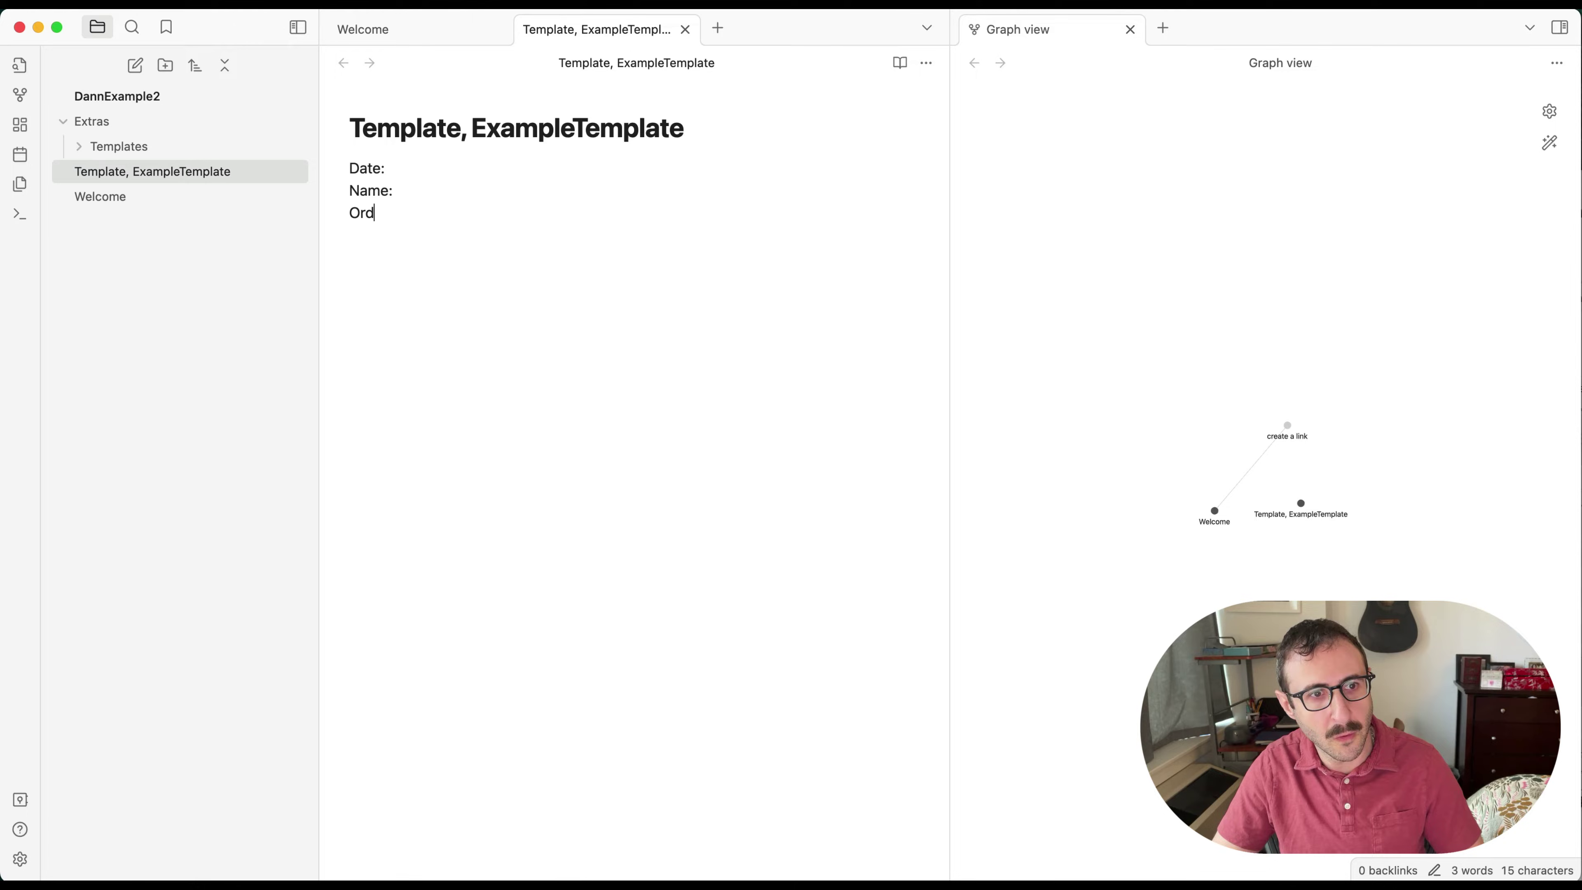
{"action": "type", "text": "er Number:"}
{"action": "key", "text": "Return"}
{"action": "key", "text": "Return"}
{"action": "type", "text": "Notes:"}
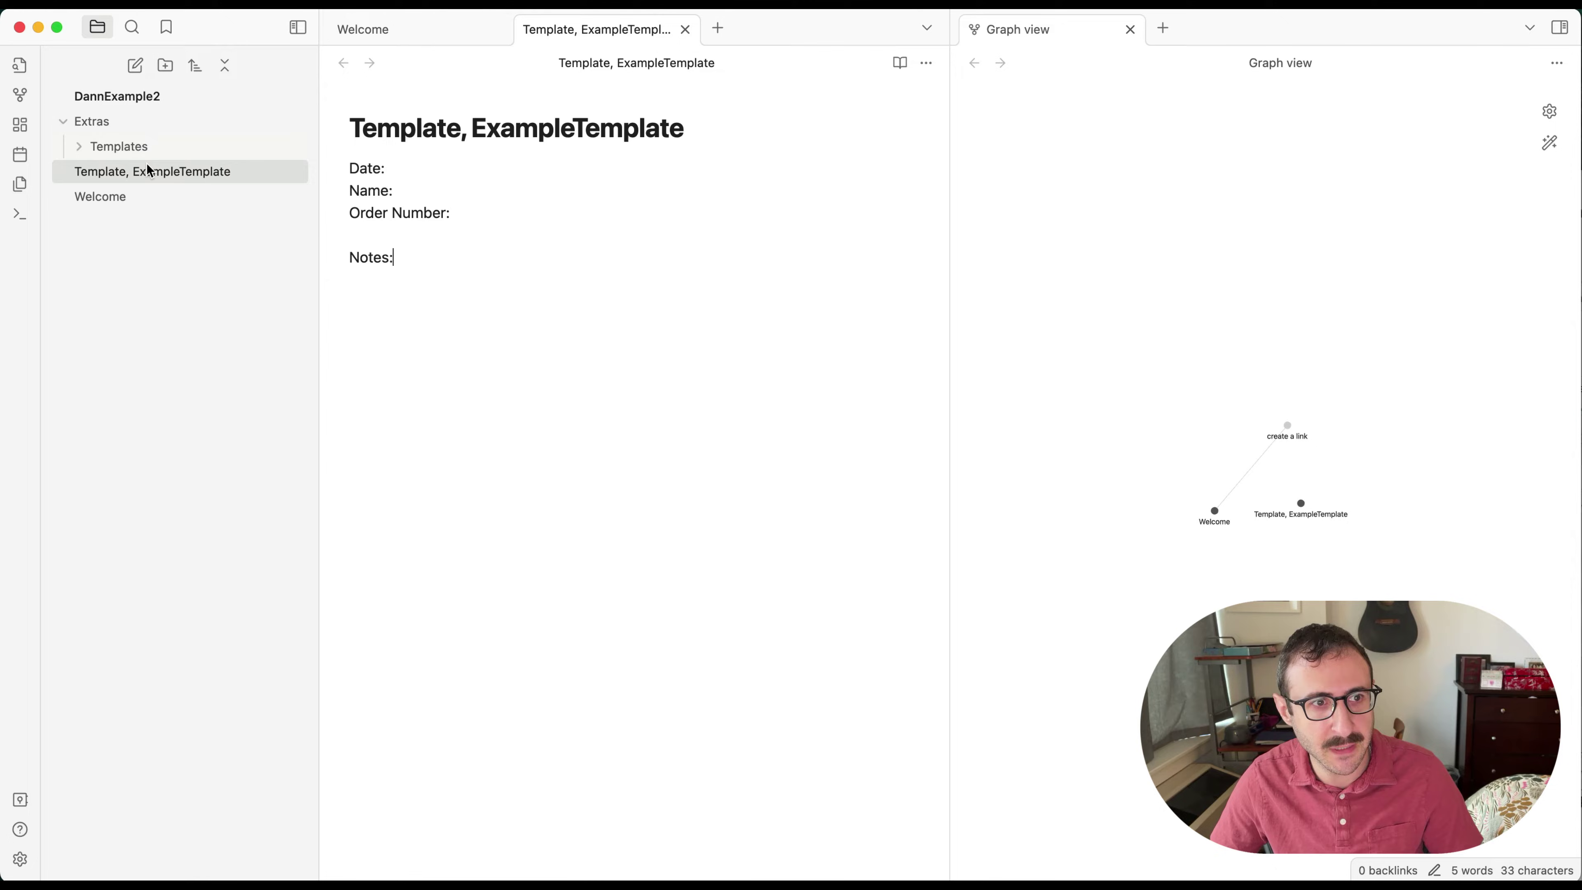
Step: Move the ExampleTemplate note into the Templates folder, expand the folder, and move the note back out to the vault root
{"action": "left_click", "coordinate": [265, 174]}
{"action": "left_click_drag", "start_coordinate": [265, 175], "coordinate": [130, 148]}
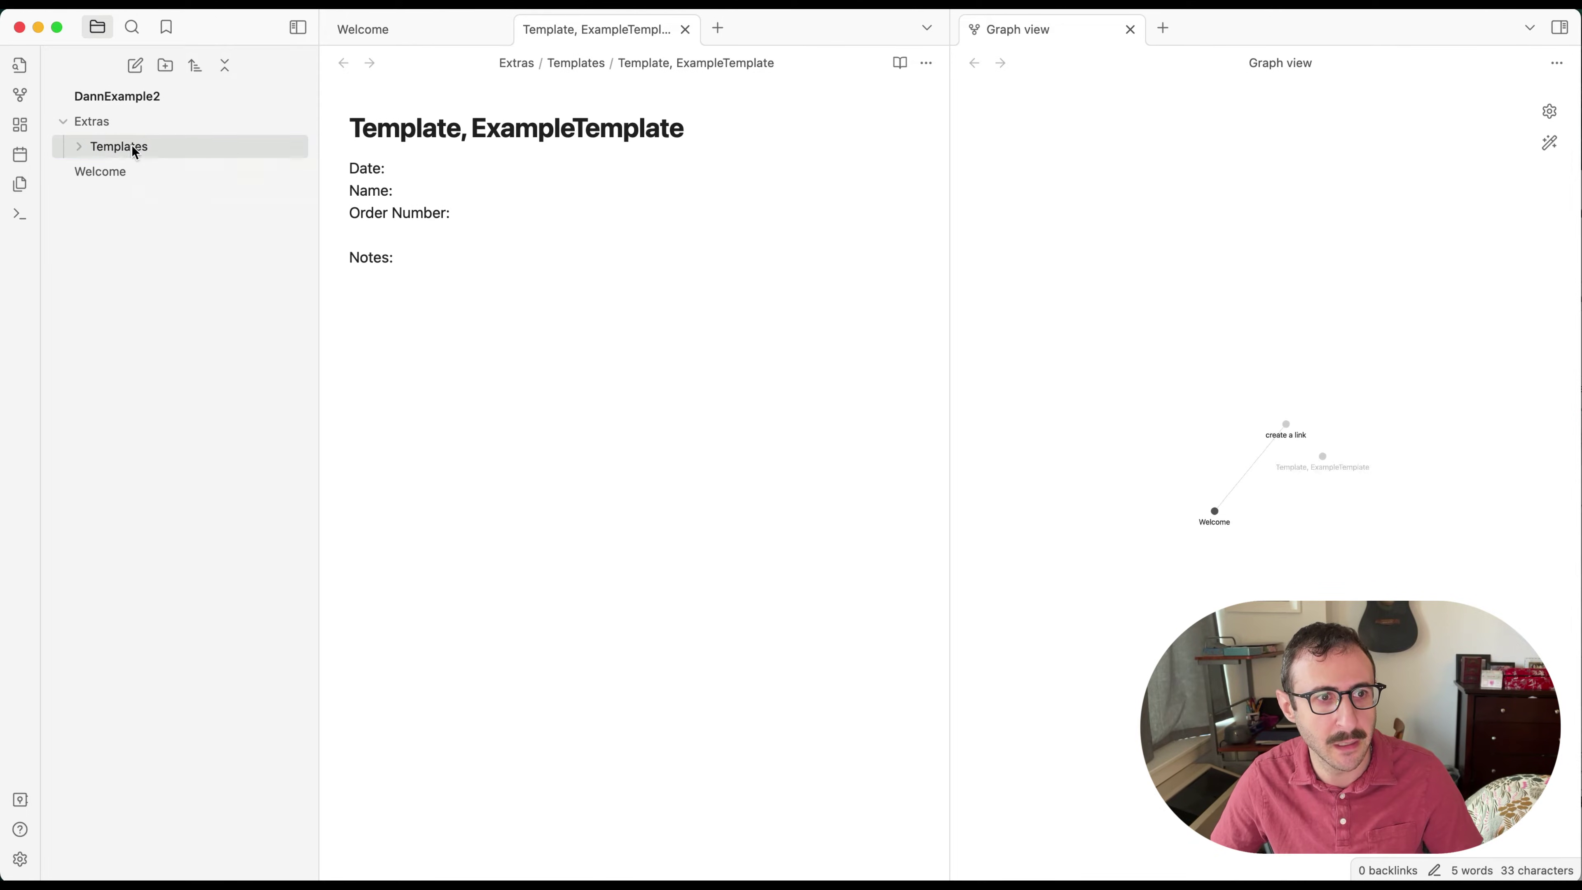
{"action": "left_click", "coordinate": [83, 150]}
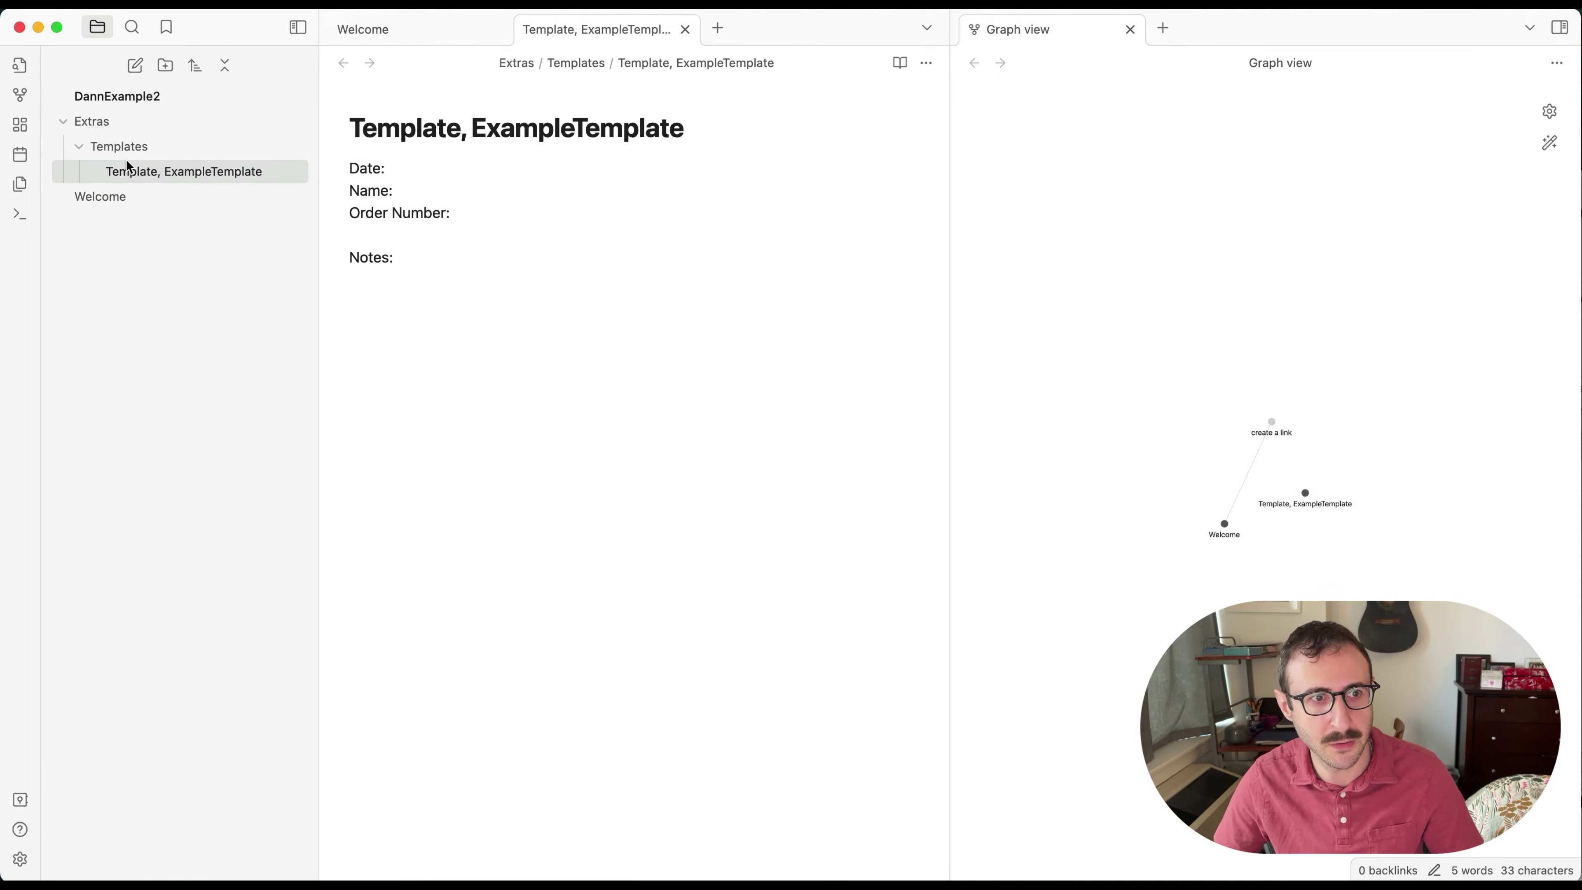
{"action": "left_click_drag", "start_coordinate": [152, 172], "coordinate": [134, 290]}
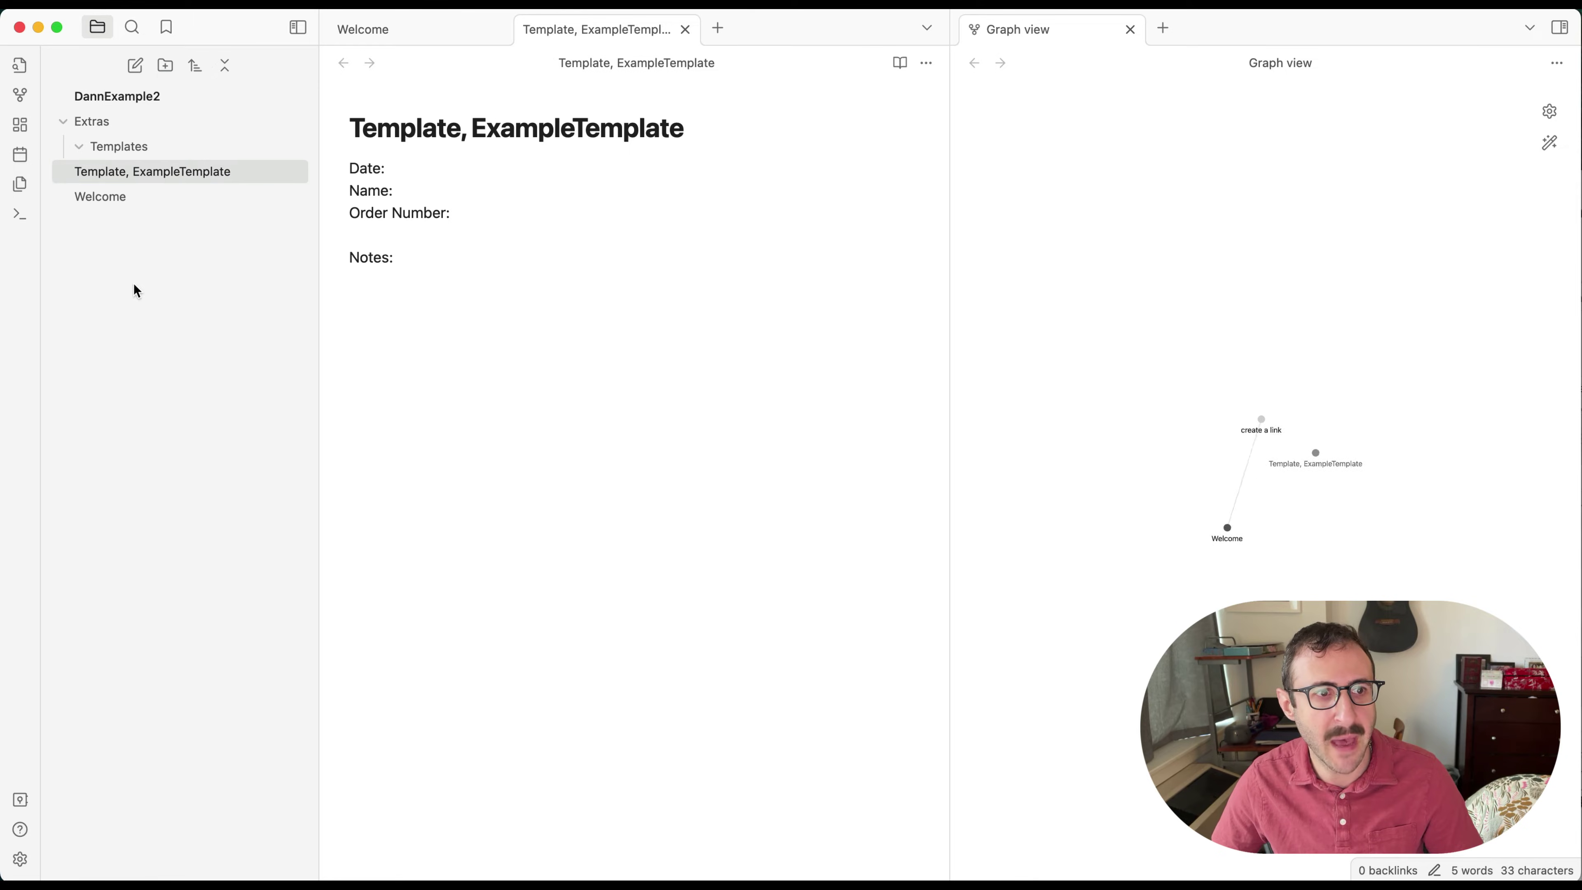
Step: Move the ExampleTemplate note to Extras/Templates with the "Move current file to another folder" command
{"action": "left_click", "coordinate": [567, 255]}
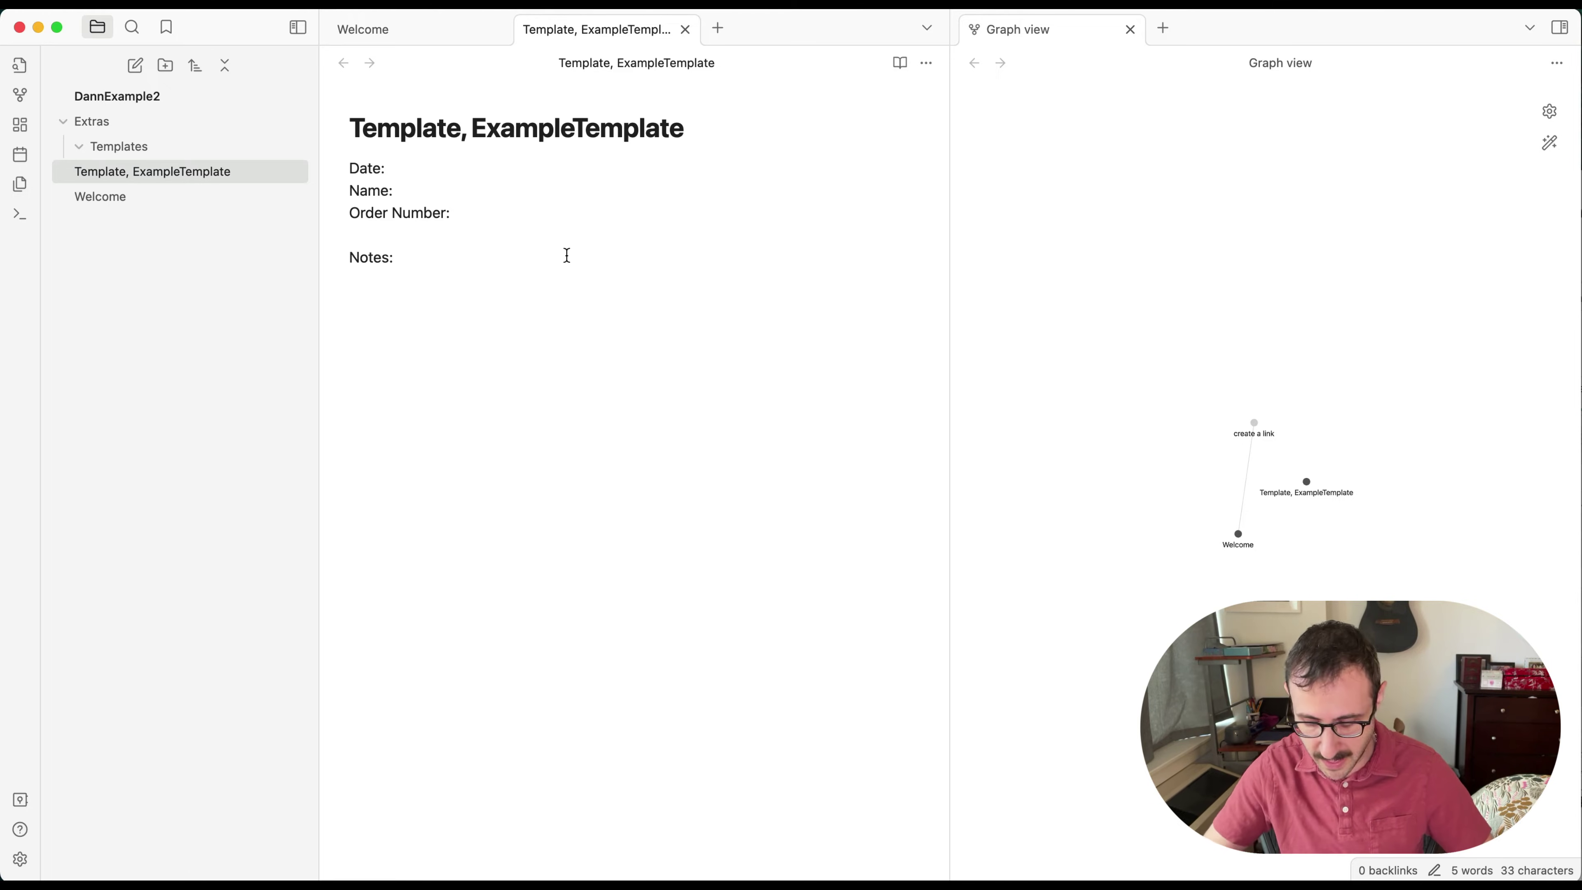
{"action": "key", "text": "super+p"}
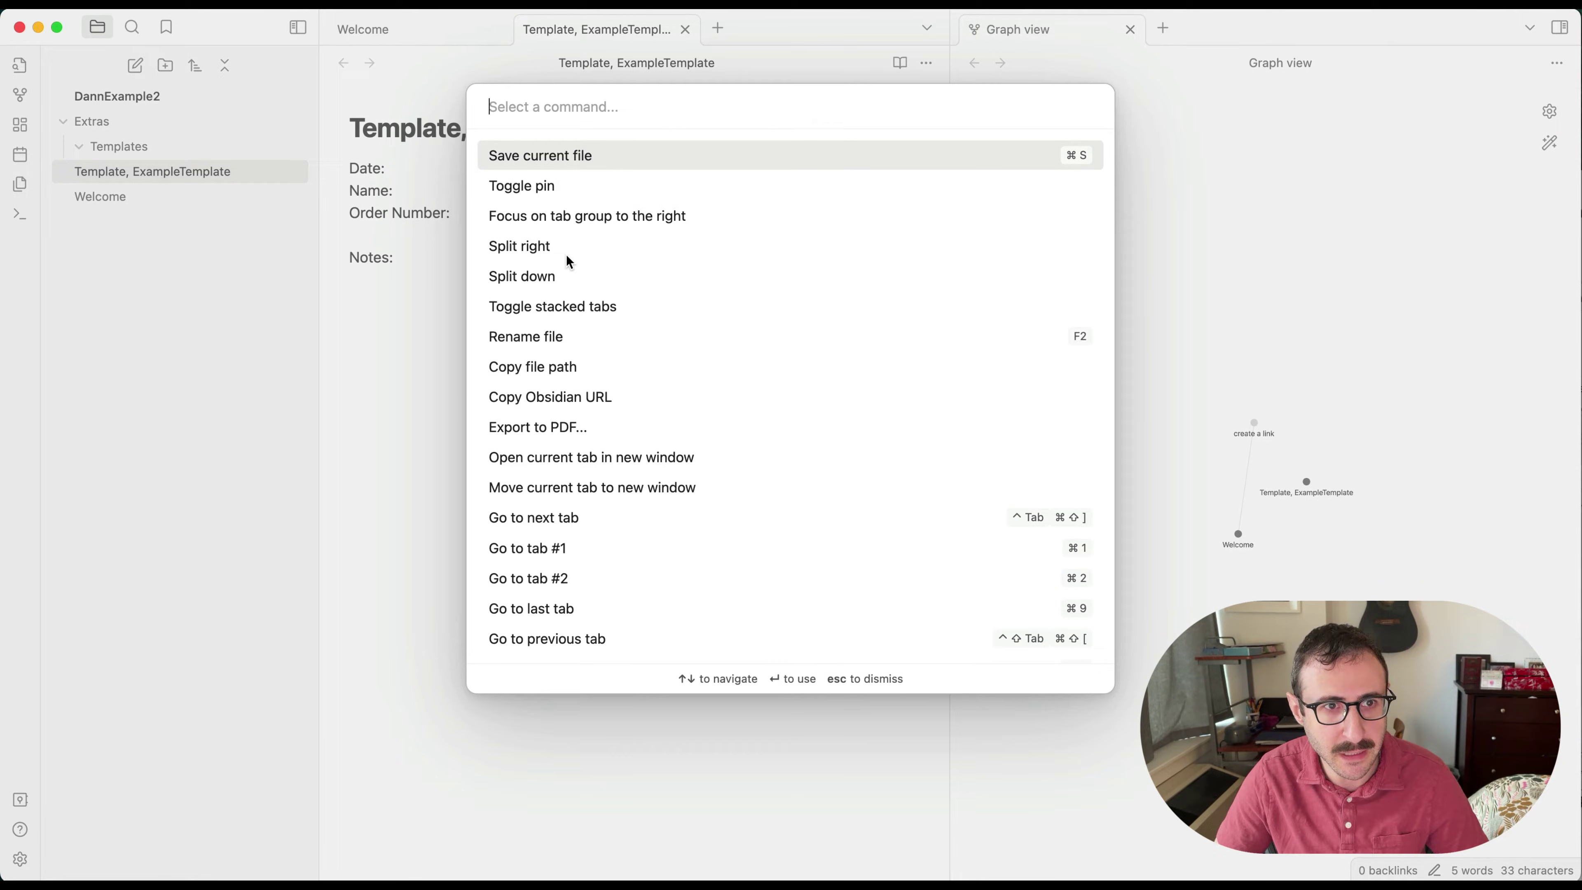
{"action": "type", "text": "move"}
{"action": "key", "text": "Down"}
{"action": "key", "text": "Down"}
{"action": "key", "text": "Down"}
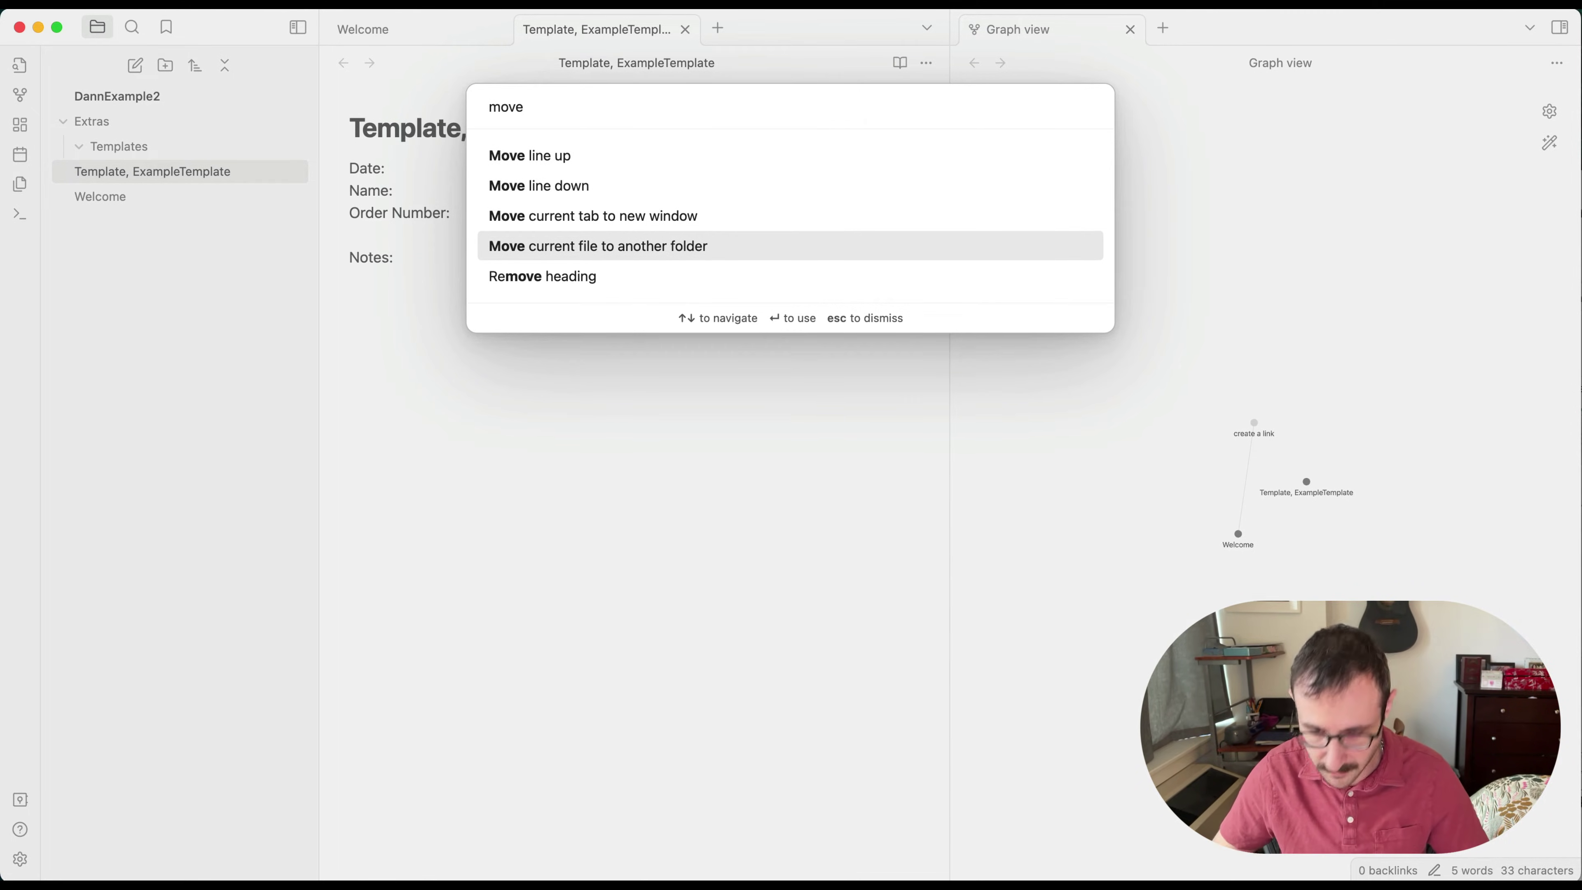
{"action": "key", "text": "Return"}
{"action": "type", "text": "temp"}
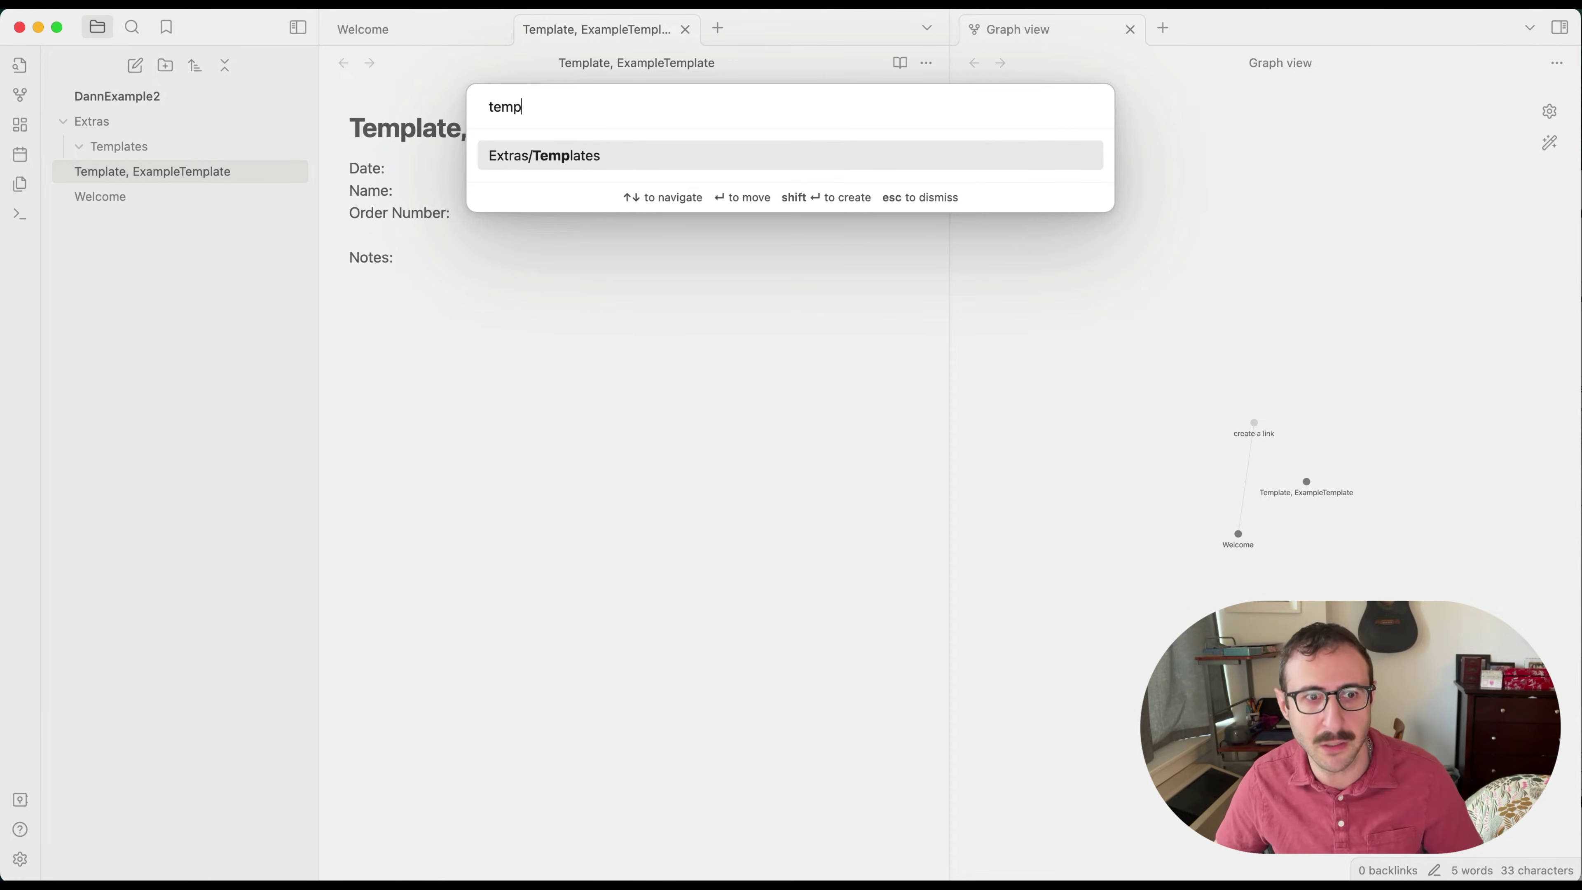
{"action": "key", "text": "Return"}
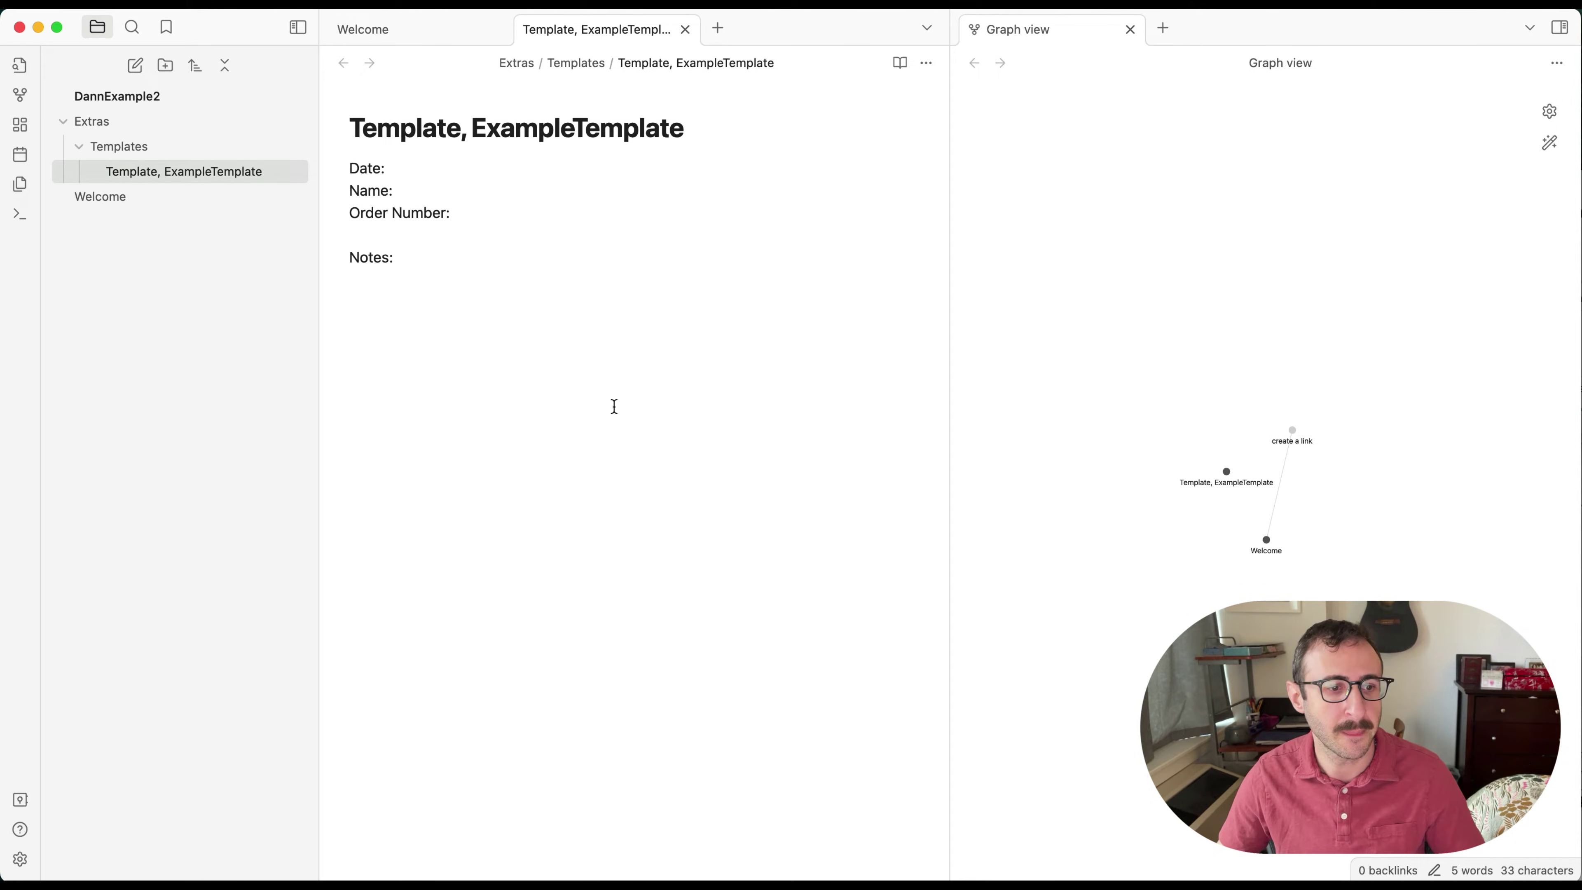
Step: Check in the settings' core plugin list whether the Templates plugin is enabled
{"action": "left_click", "coordinate": [21, 860]}
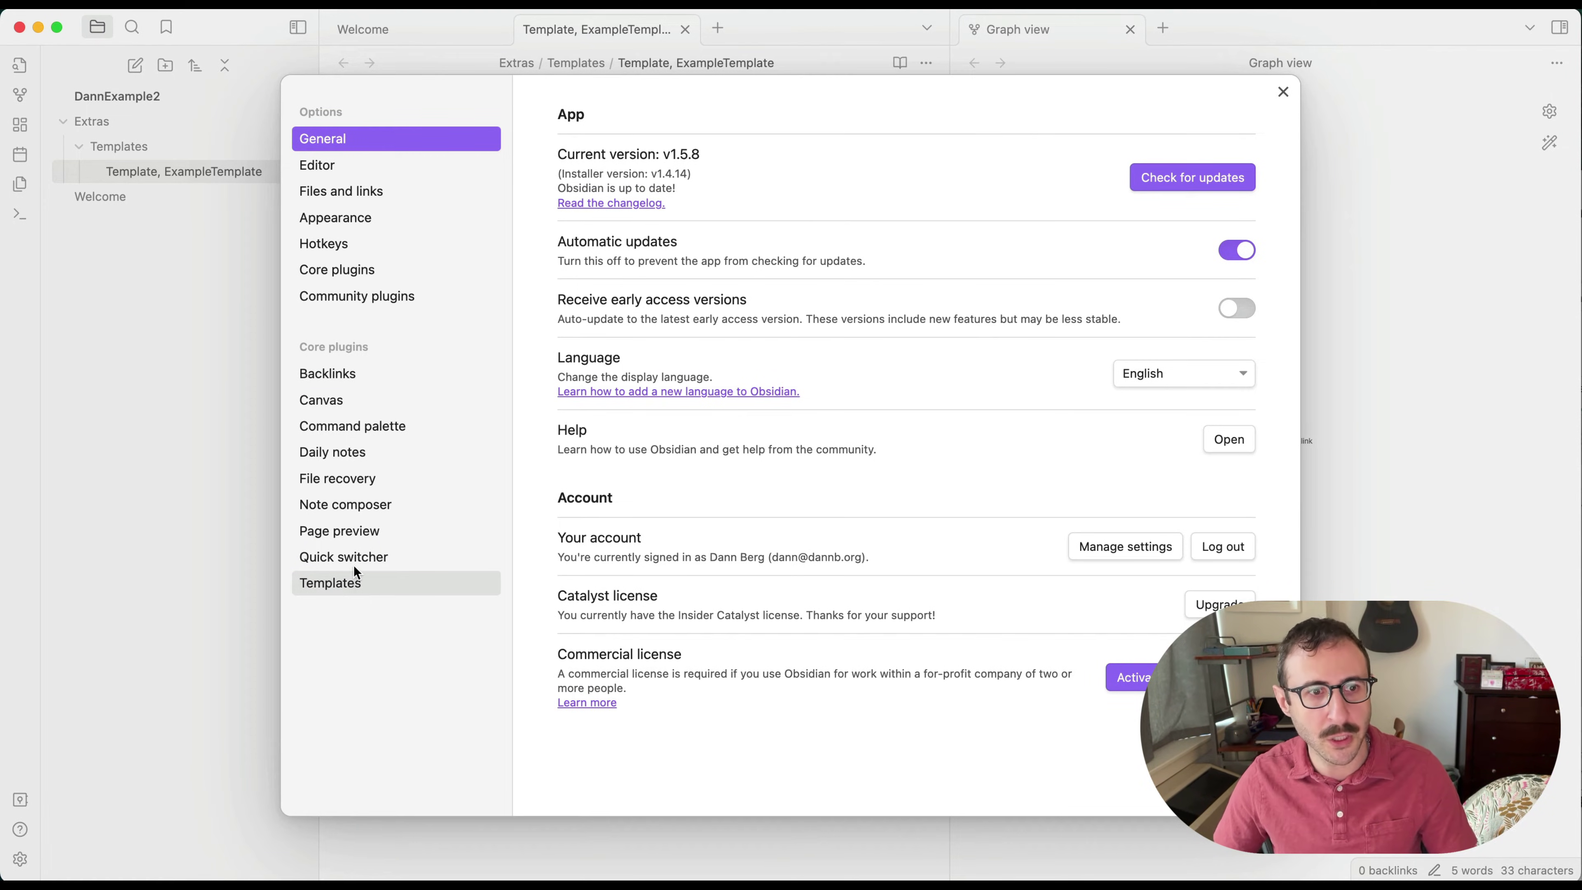
{"action": "left_click", "coordinate": [362, 296]}
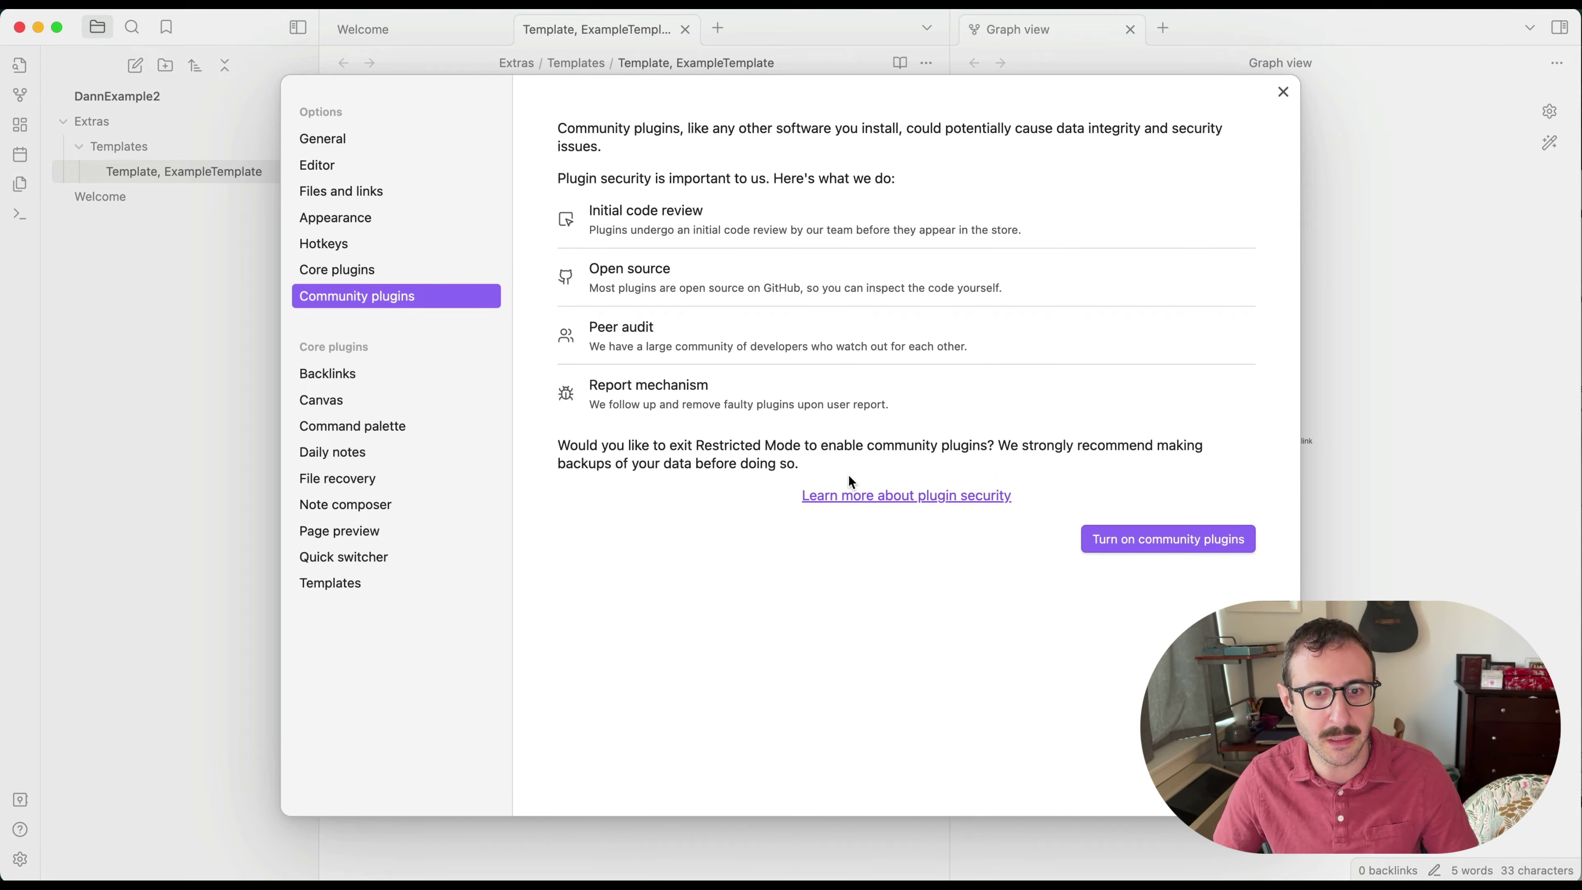
{"action": "left_click", "coordinate": [340, 269]}
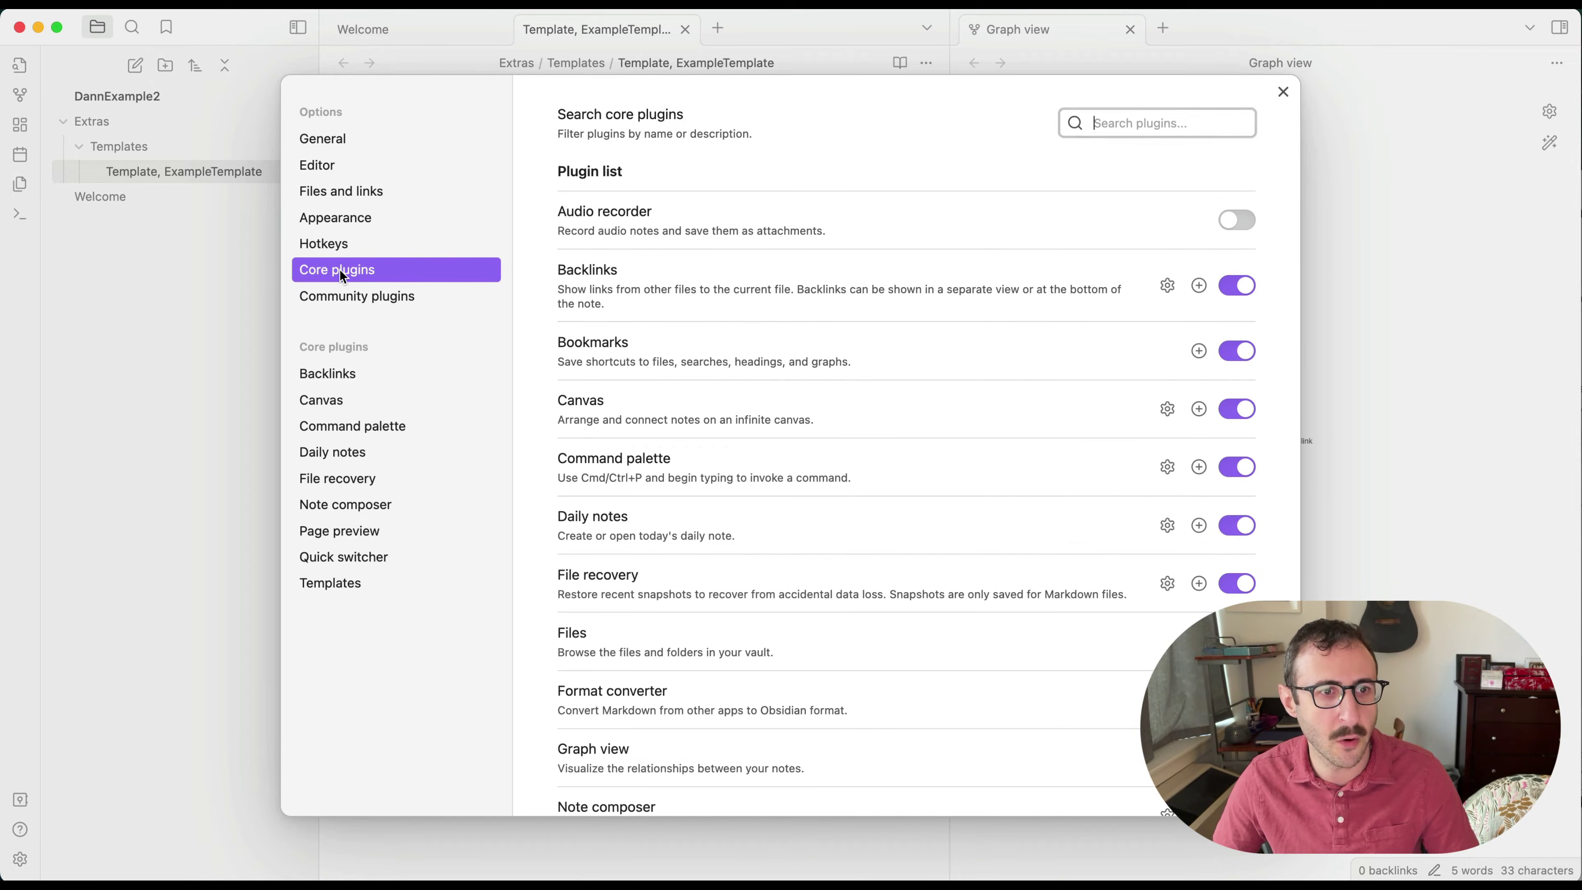
{"action": "scroll", "coordinate": [840, 586], "scroll_direction": "down", "scroll_amount": 5}
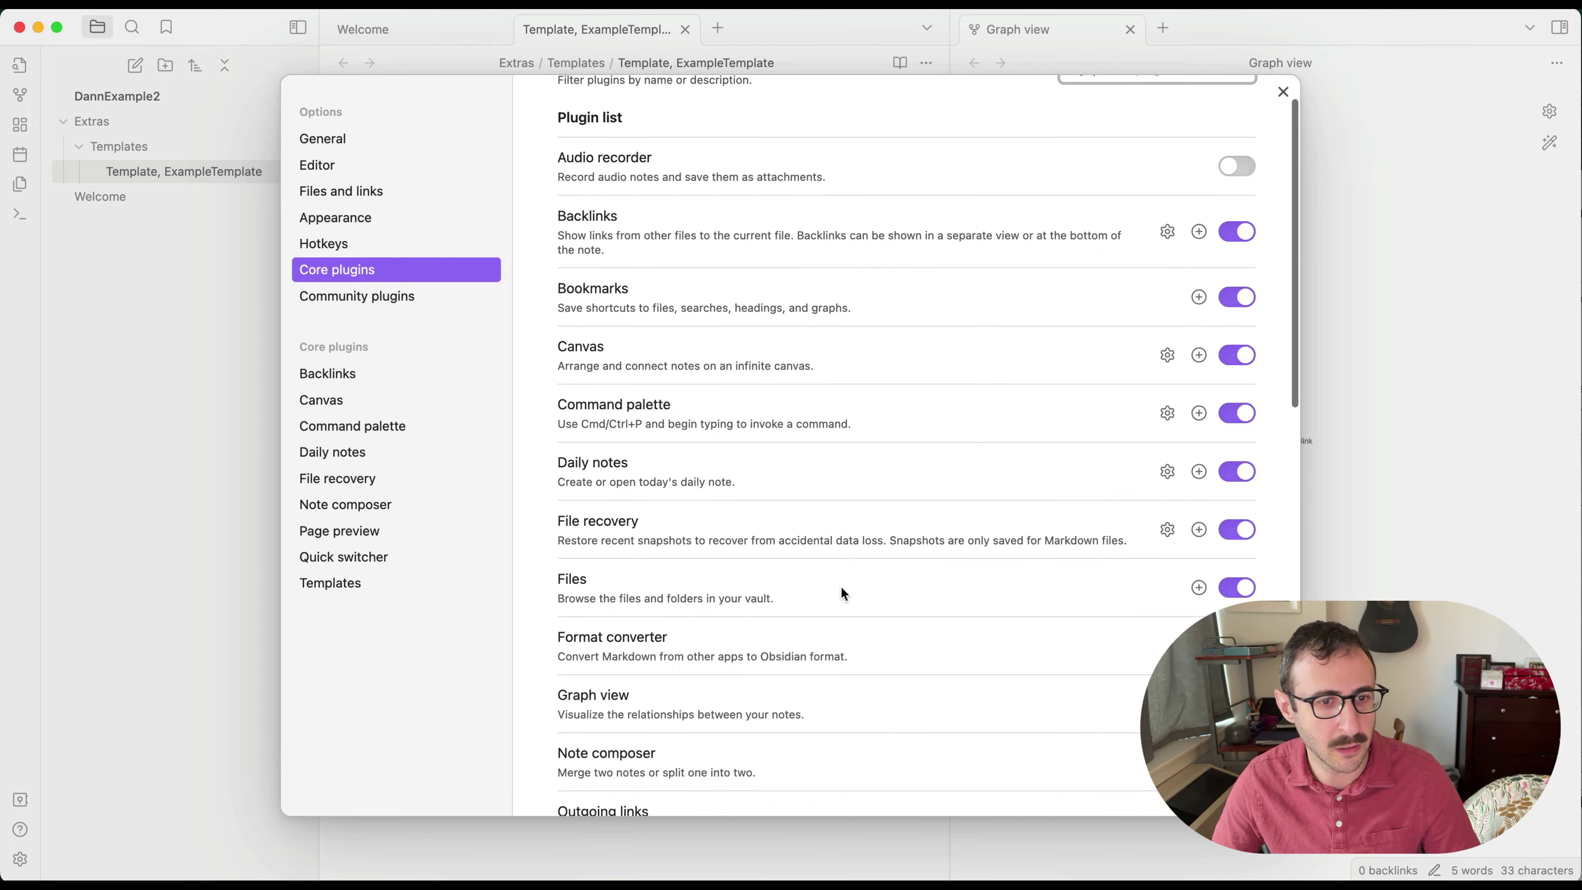
{"action": "scroll", "coordinate": [840, 588], "scroll_direction": "down", "scroll_amount": 12}
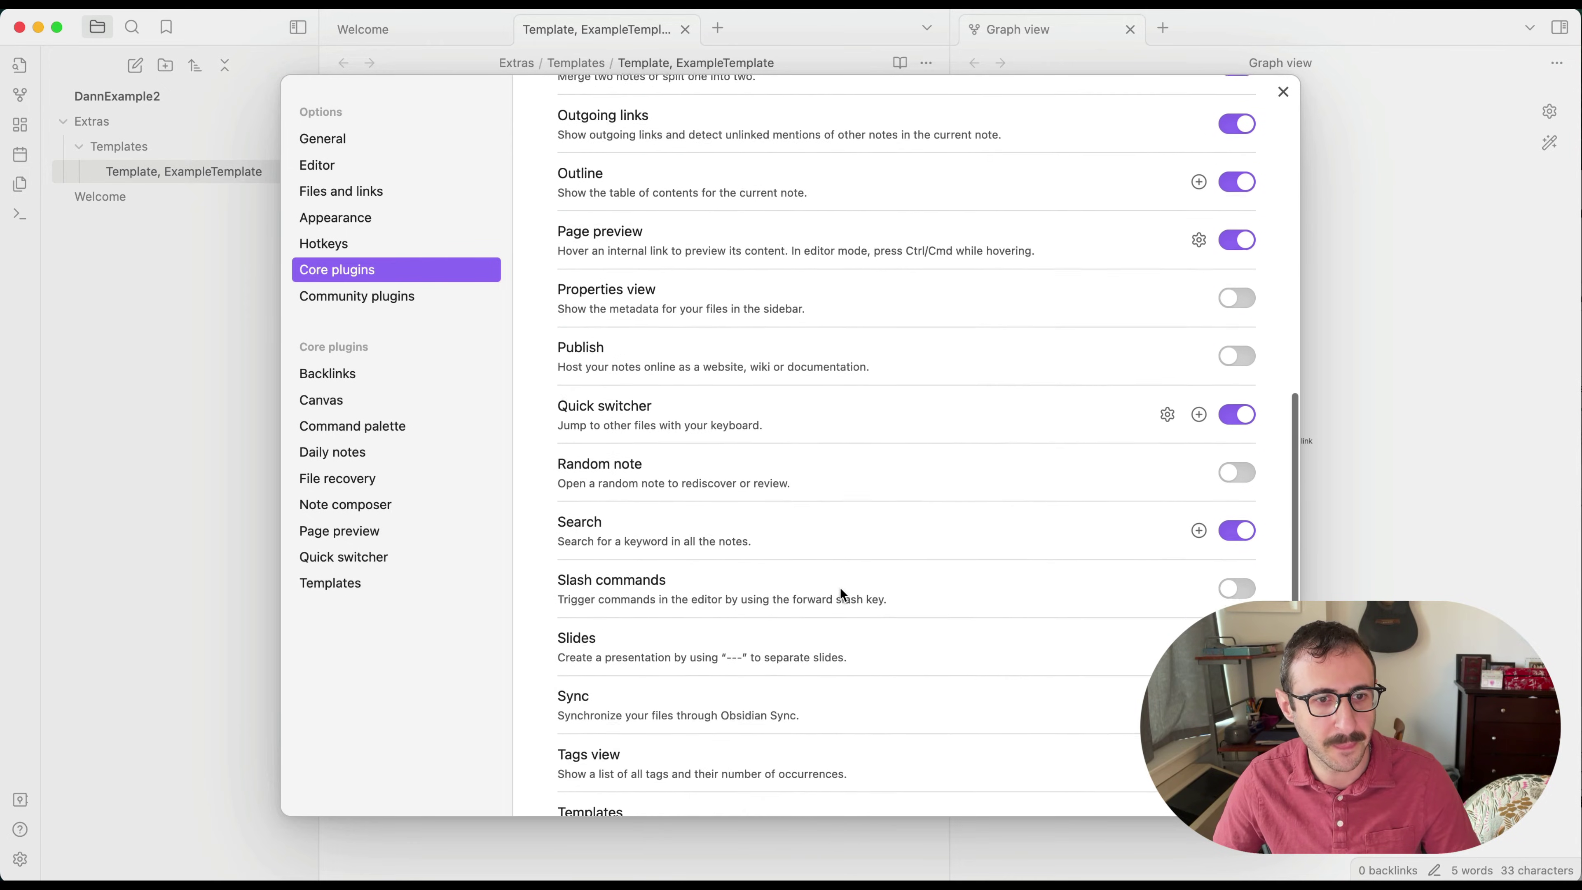
{"action": "scroll", "coordinate": [839, 593], "scroll_direction": "down", "scroll_amount": 3}
{"action": "left_click", "coordinate": [1235, 554]}
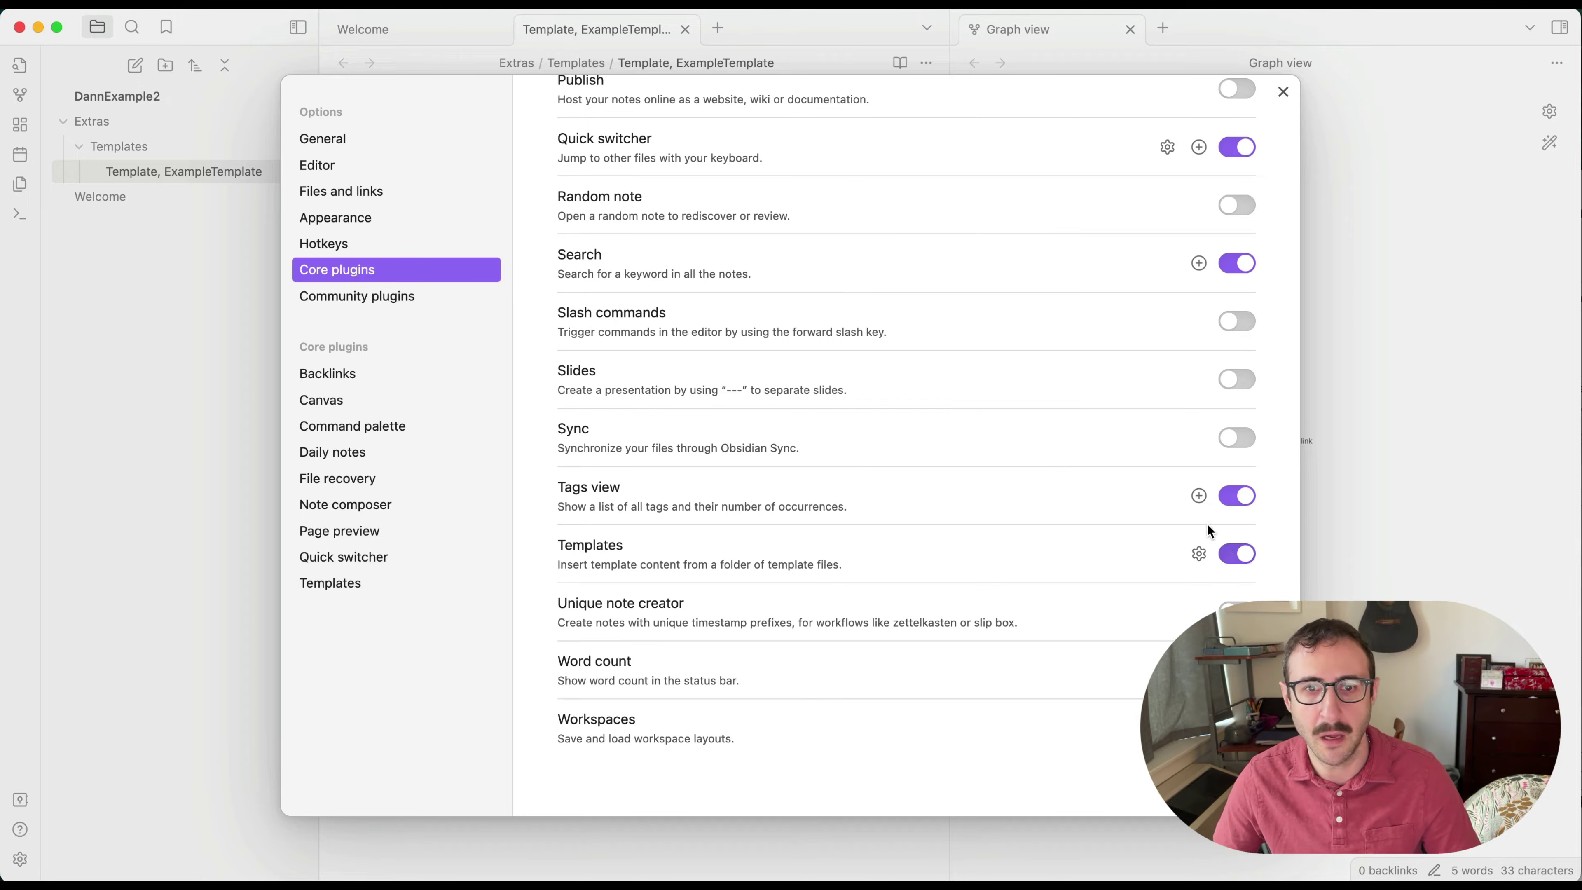
{"action": "scroll", "coordinate": [1180, 488], "scroll_direction": "up", "scroll_amount": 13}
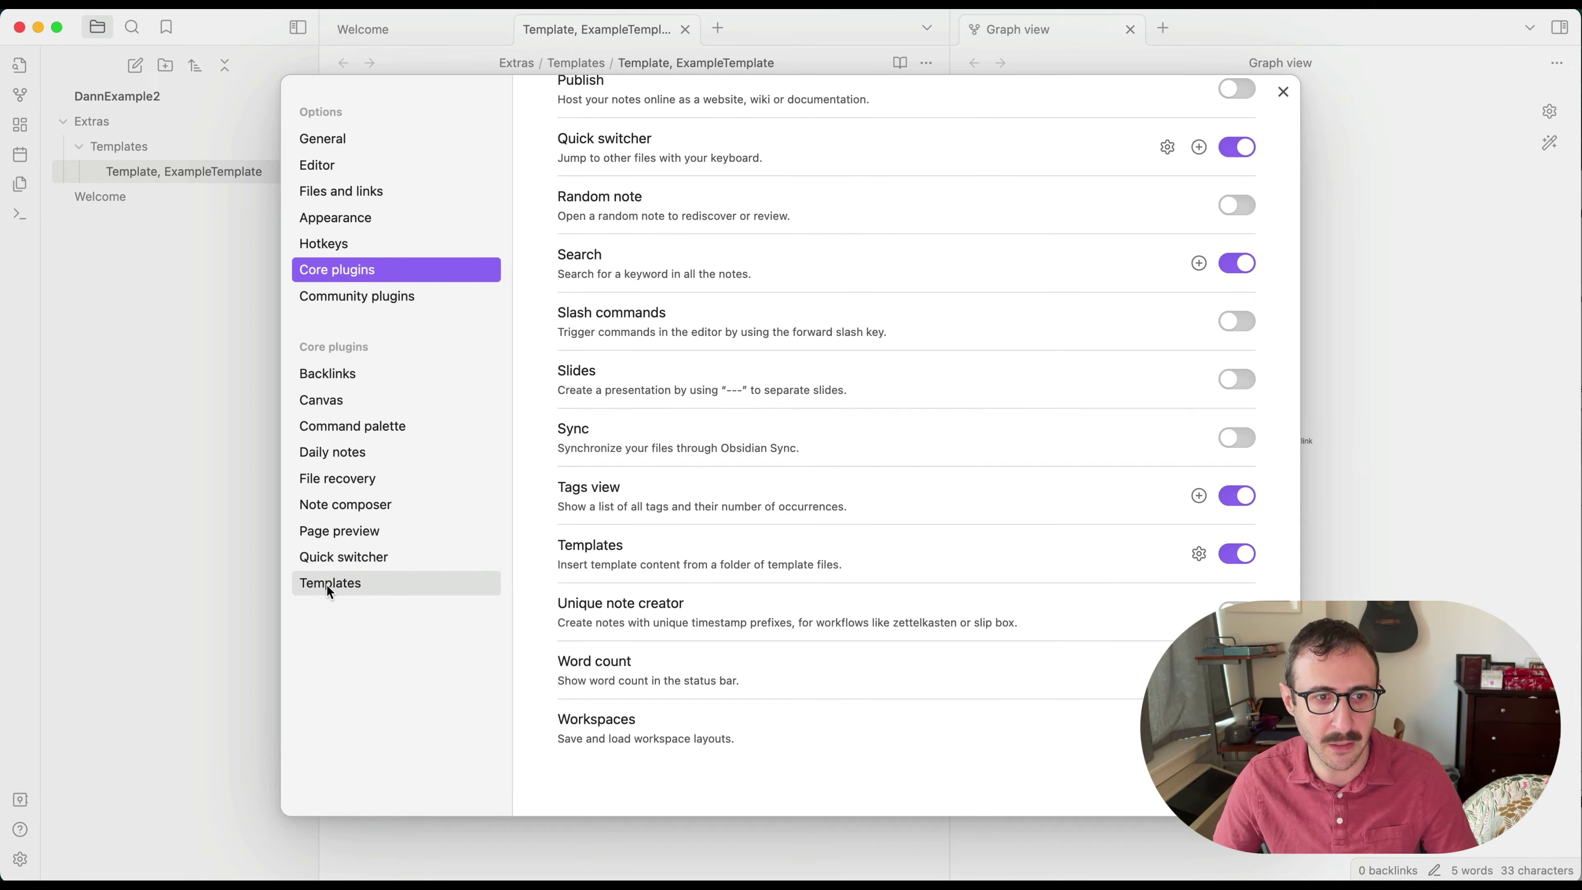
Step: Set the Templates plugin's template folder location to Extras/Templates
{"action": "left_click", "coordinate": [361, 586]}
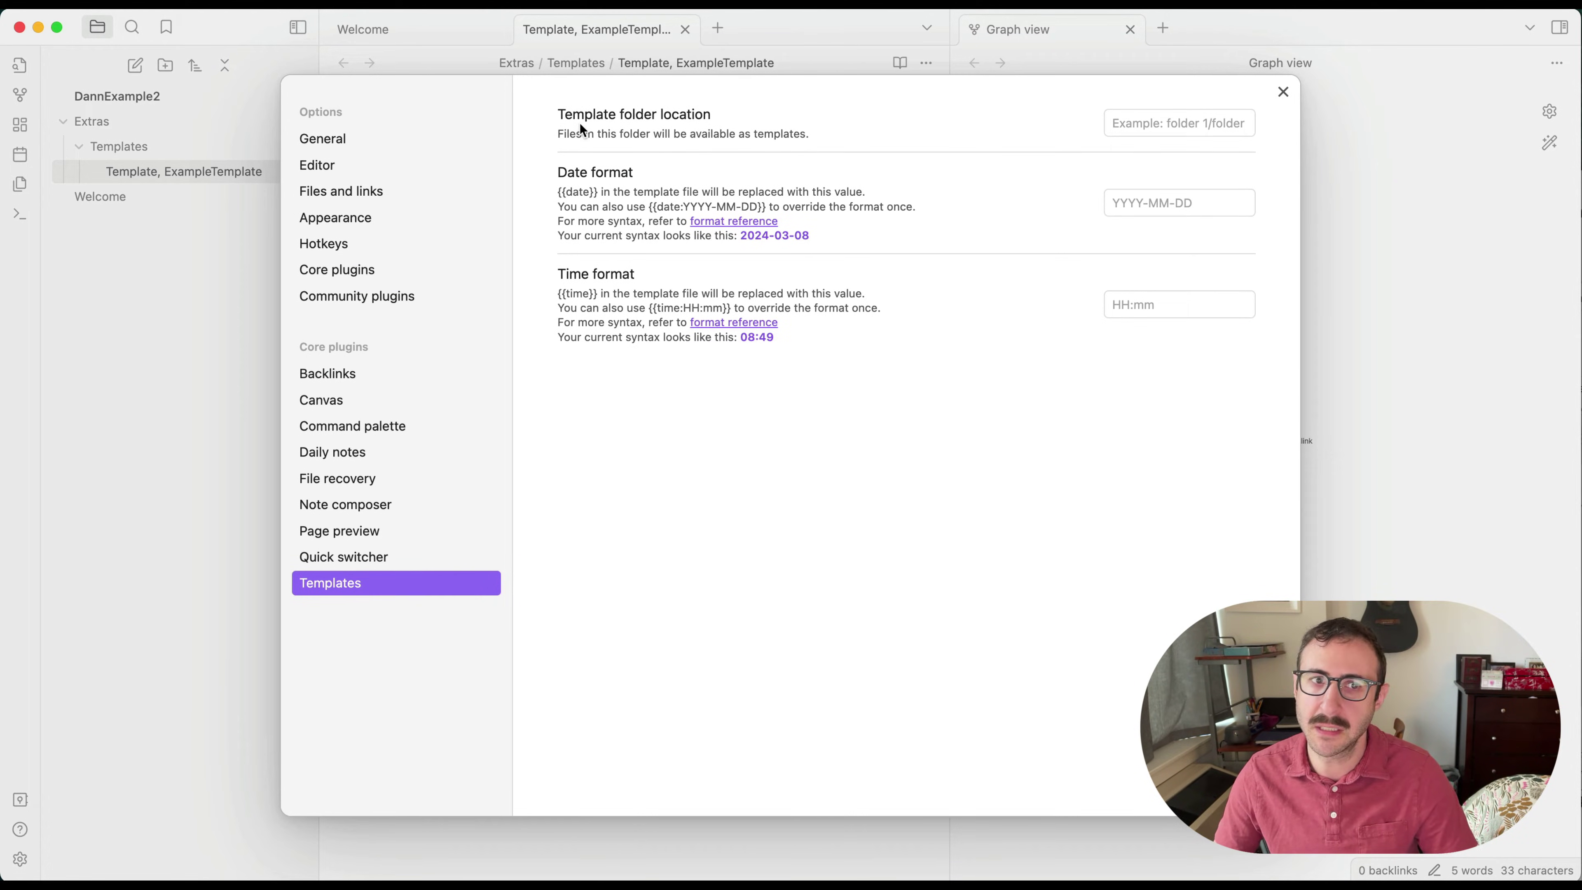
{"action": "left_click", "coordinate": [1162, 125]}
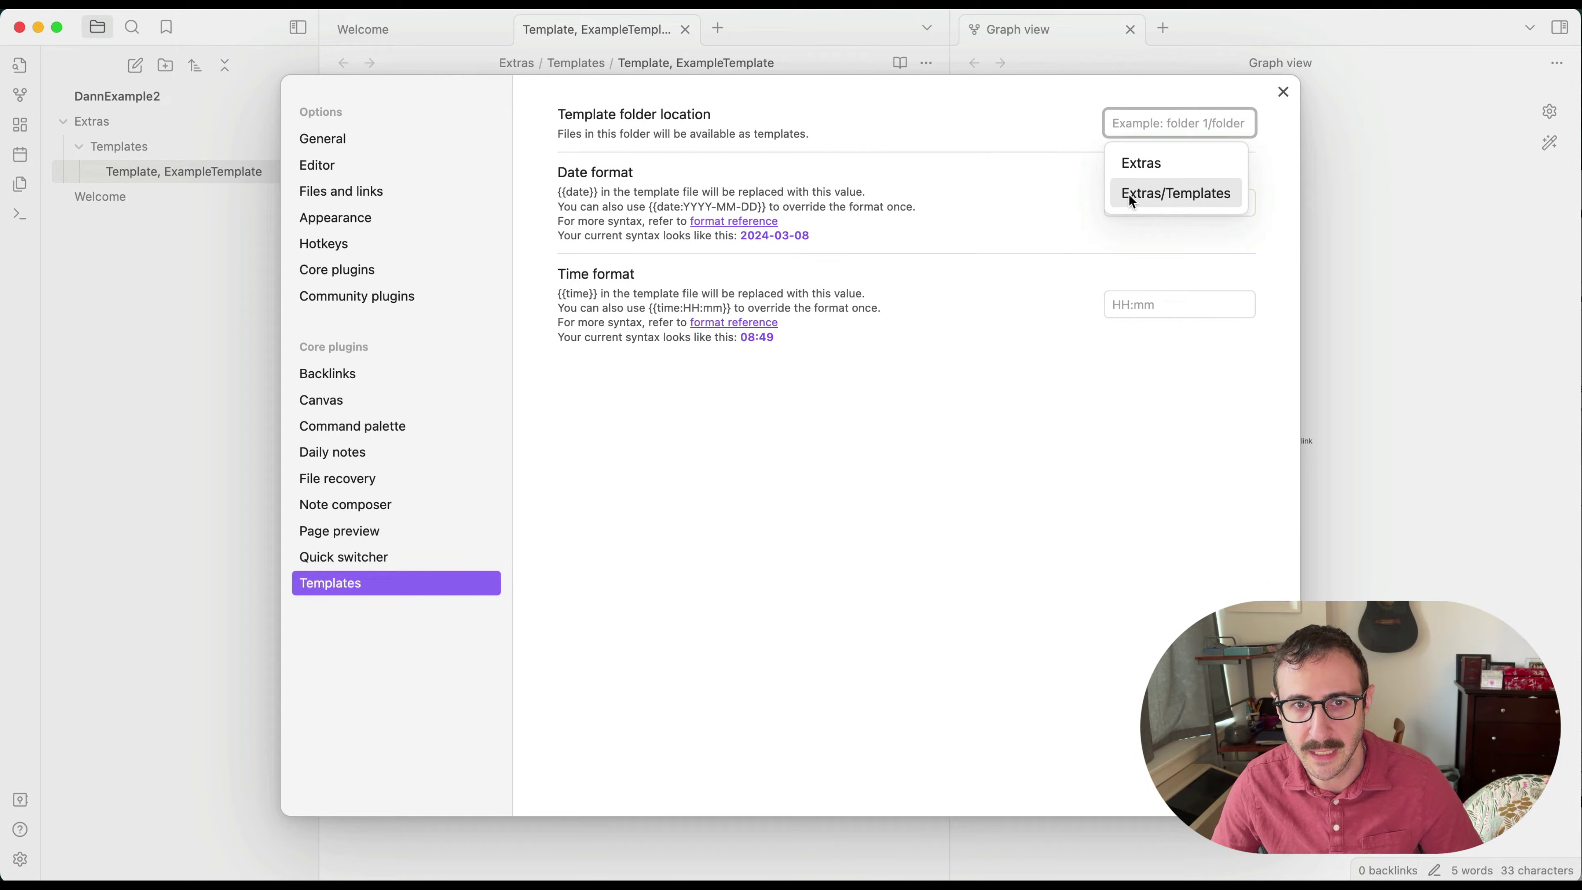
{"action": "left_click", "coordinate": [1190, 197]}
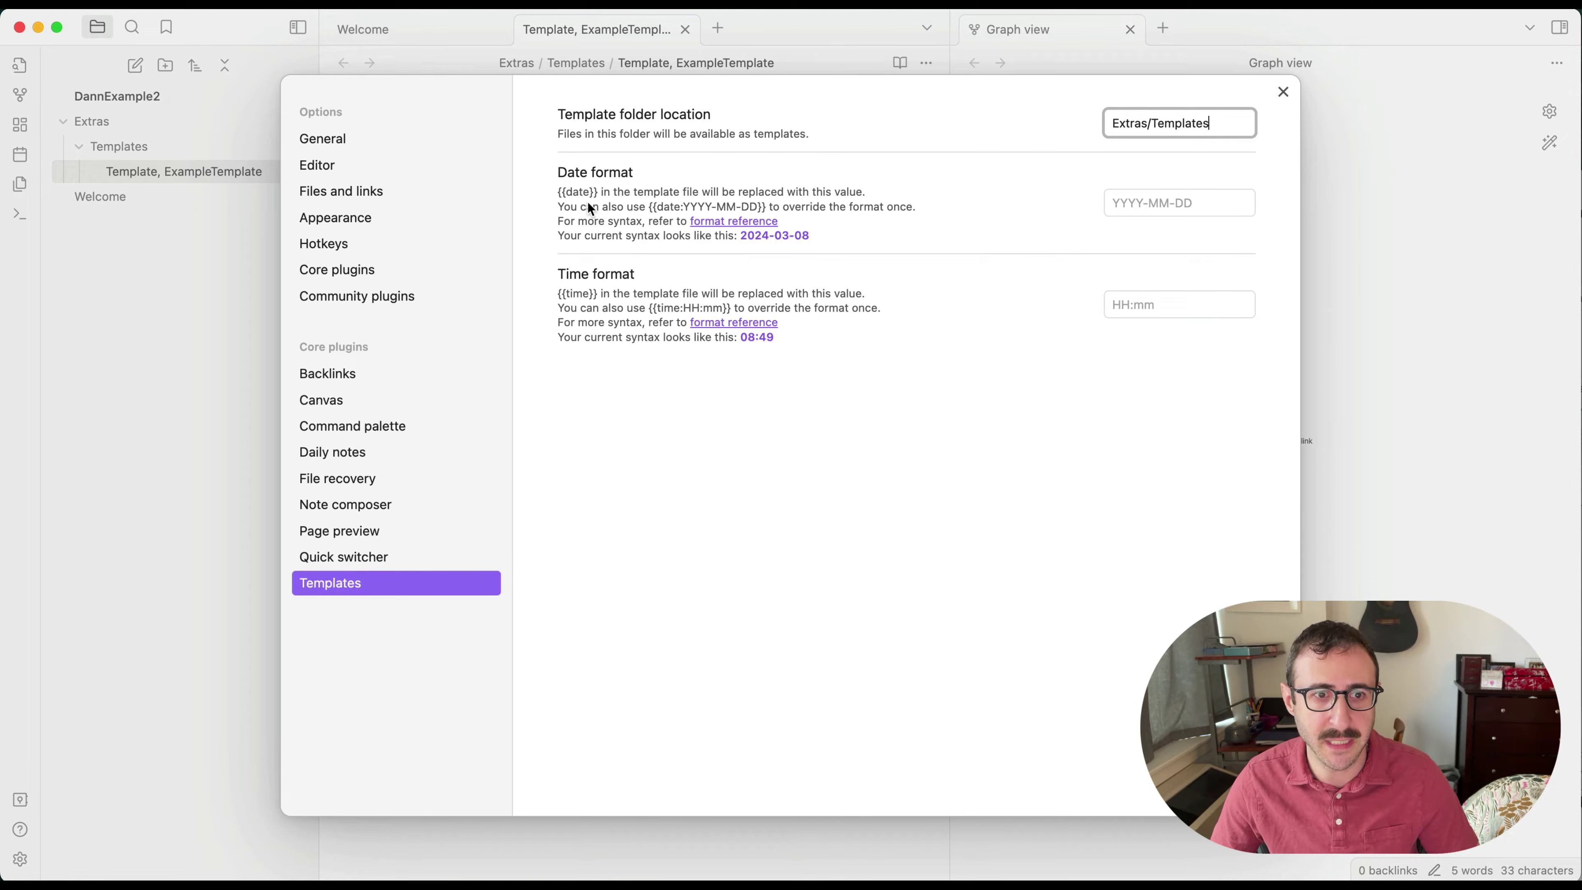
Step: Close the settings and insert the "Template, ExampleTemplate" template into the empty New Note with the Insert template command
{"action": "left_click", "coordinate": [1283, 91]}
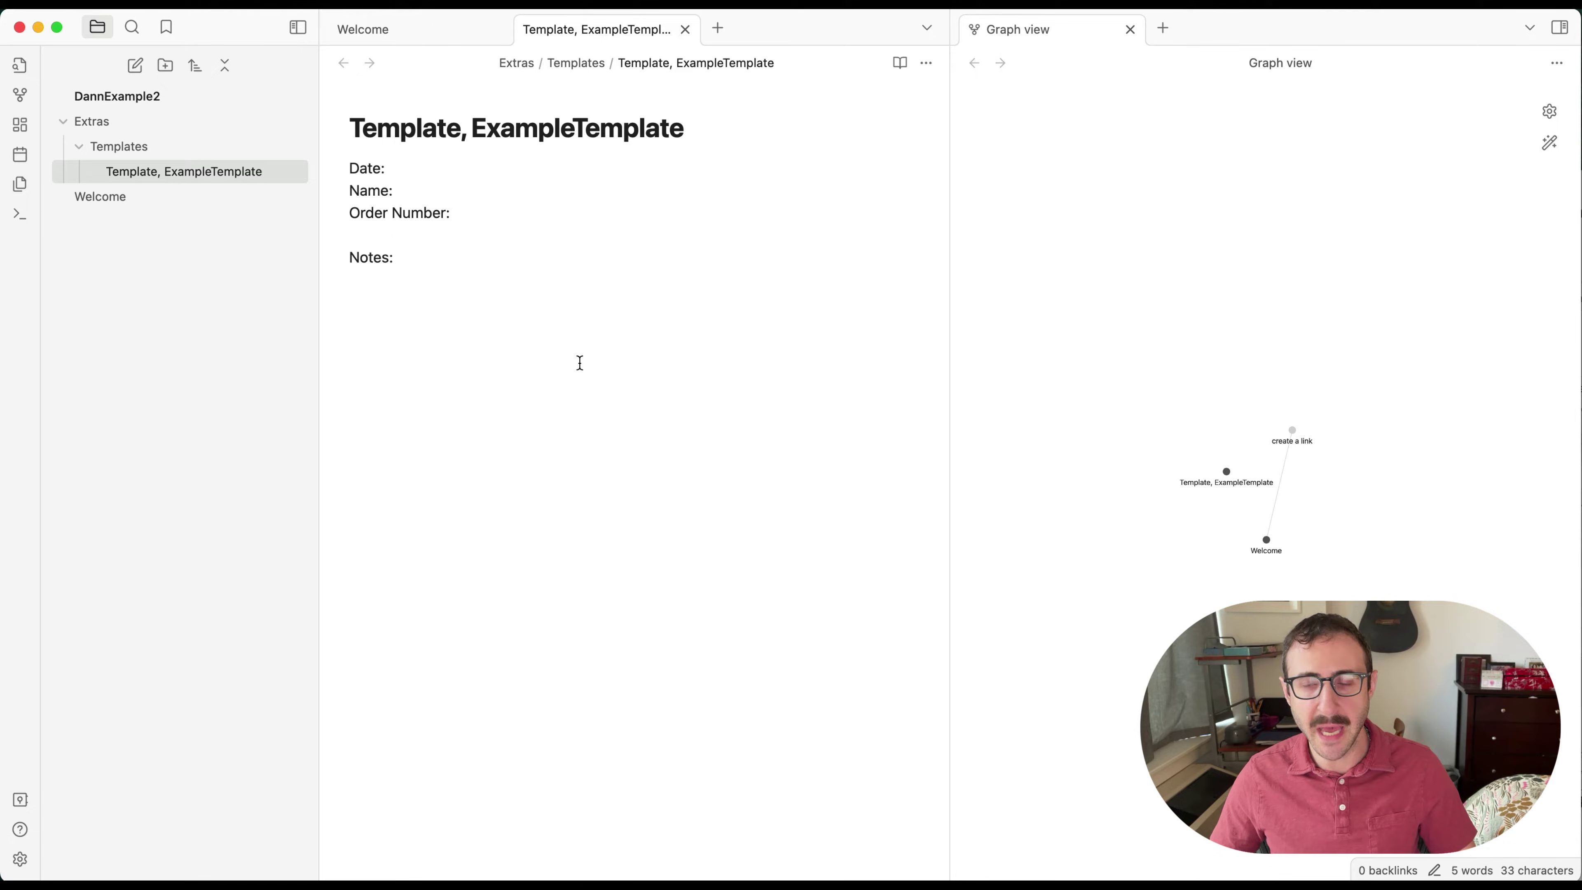
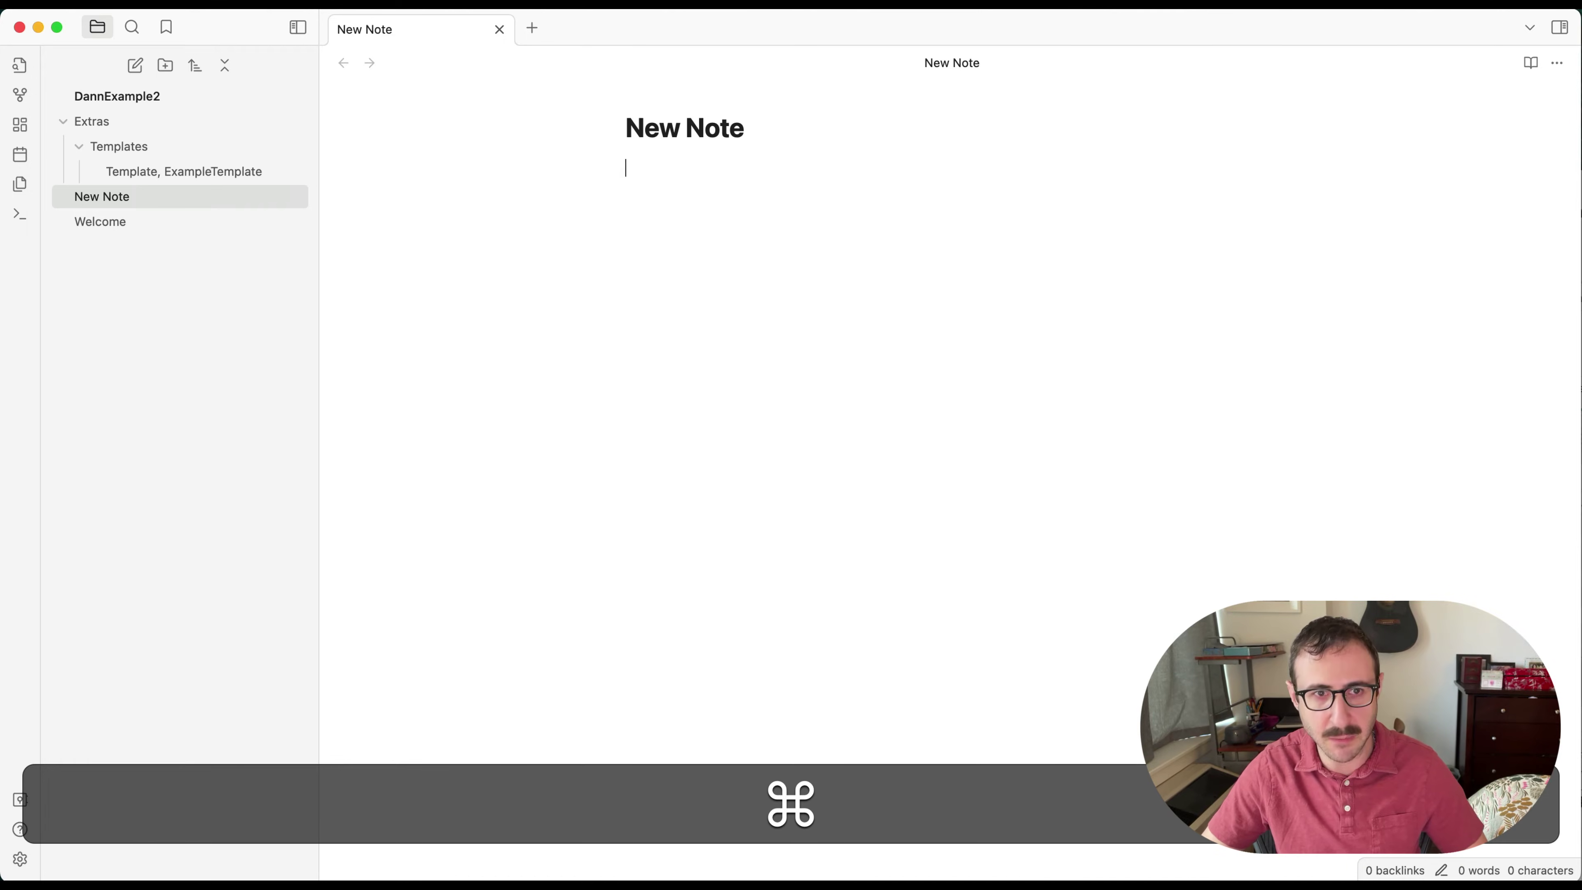
{"action": "key", "text": "super+p"}
{"action": "type", "text": "templ"}
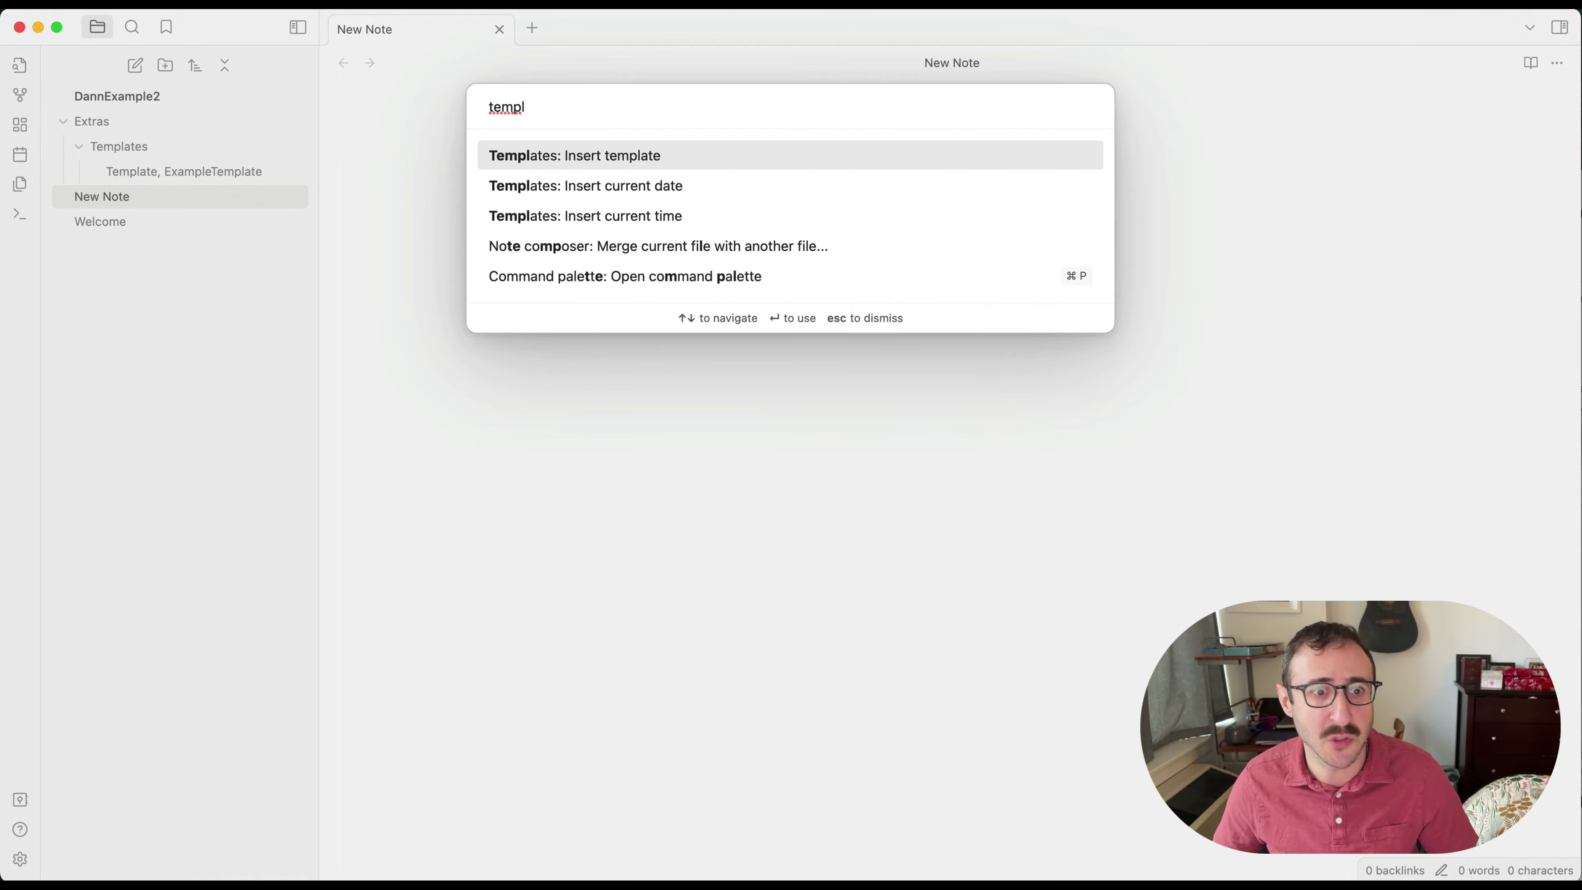
{"action": "key", "text": "Down"}
{"action": "key", "text": "Down"}
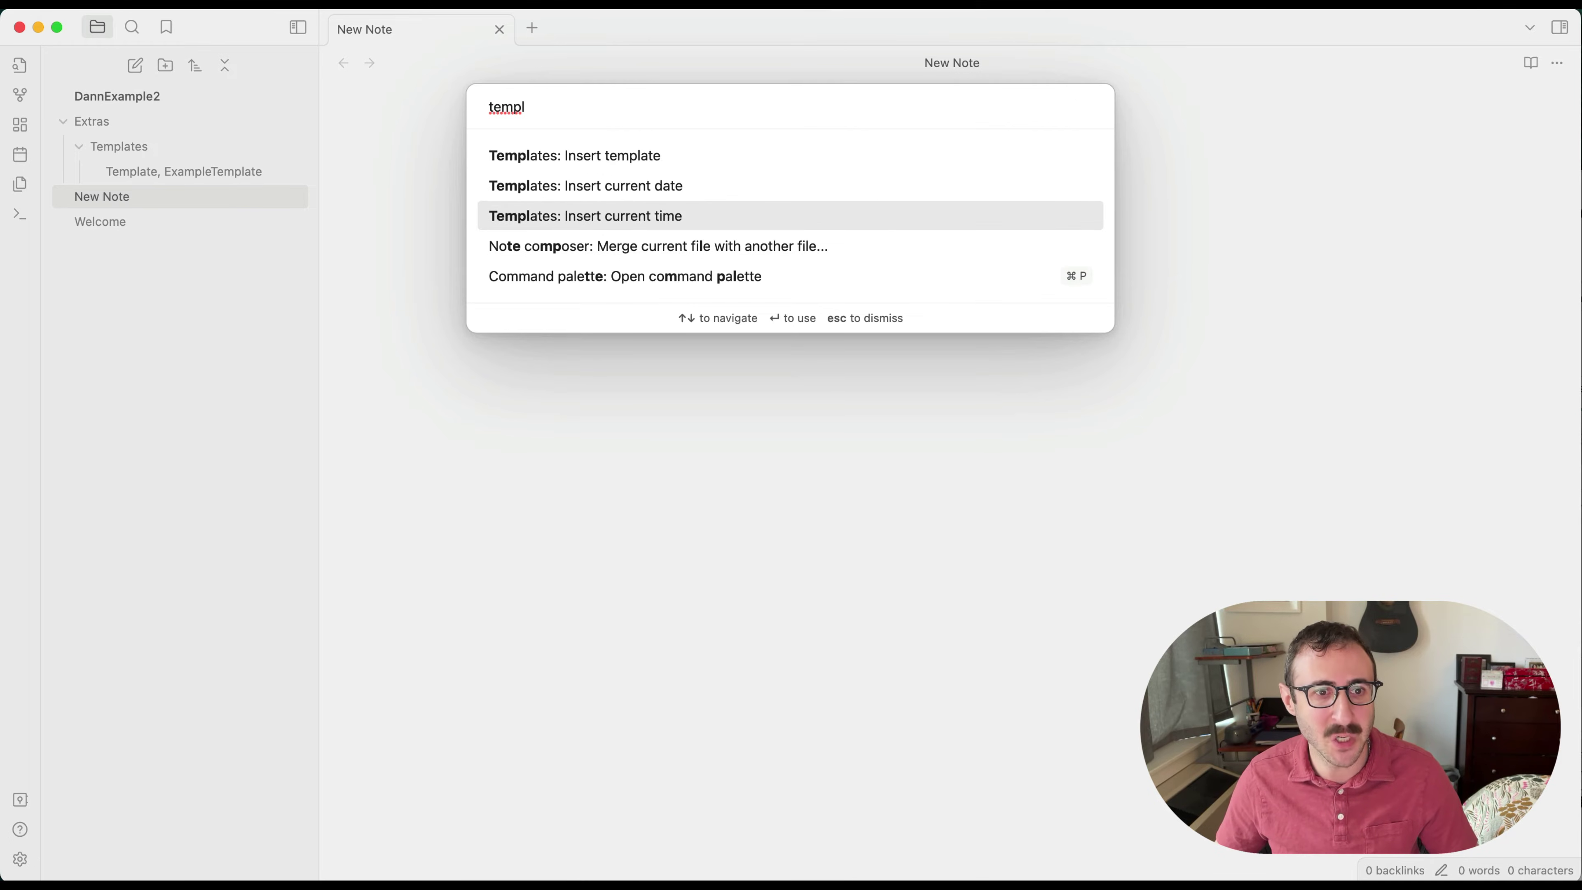
{"action": "key", "text": "Up"}
{"action": "key", "text": "Up"}
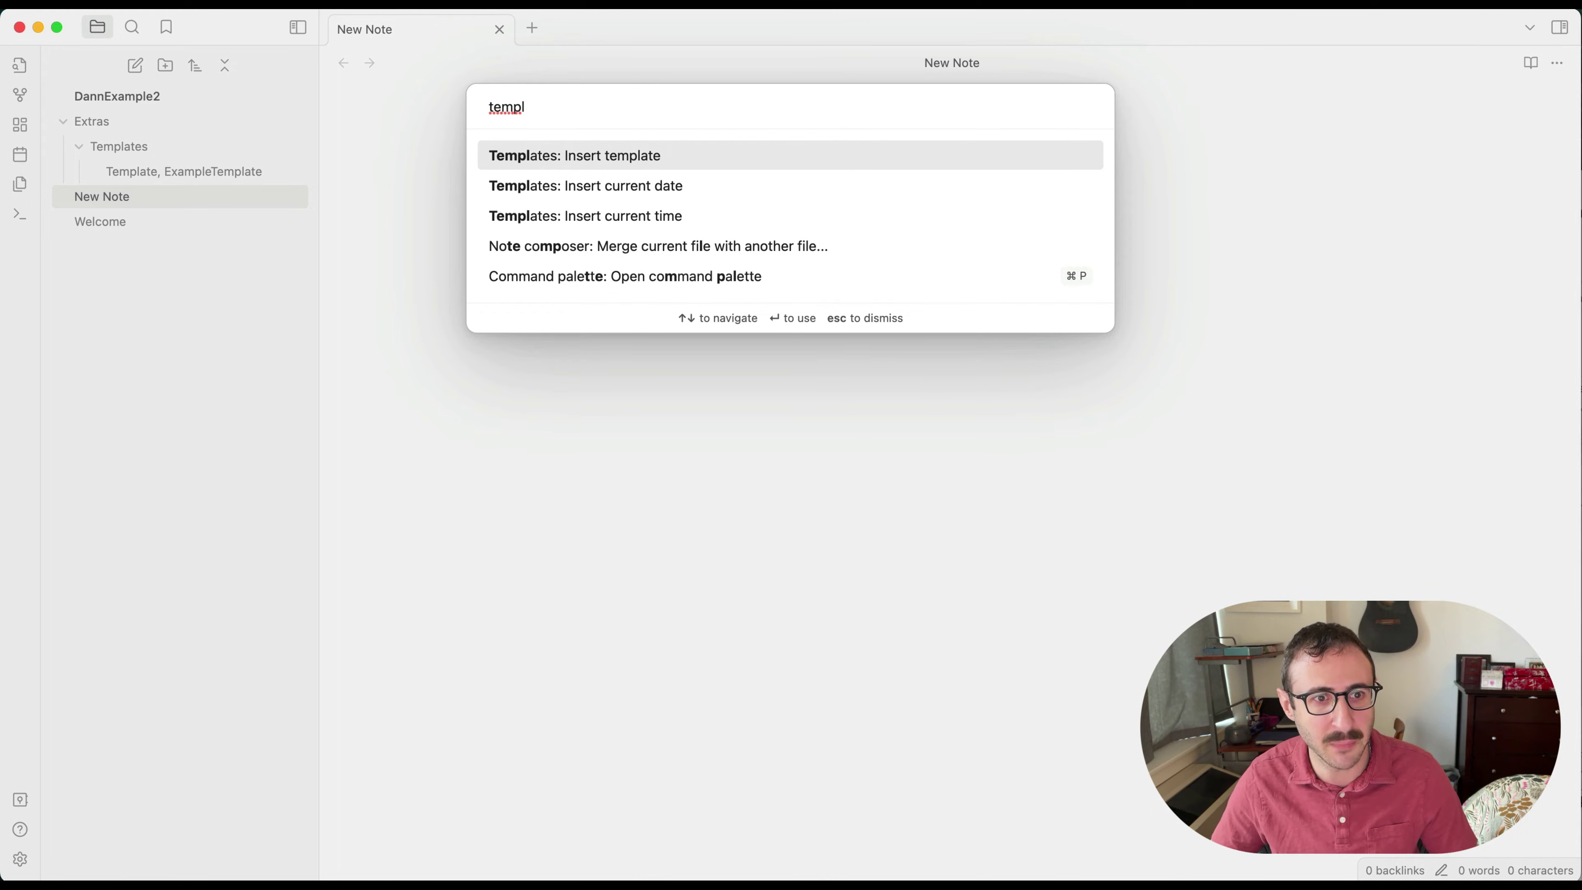
{"action": "key", "text": "Return"}
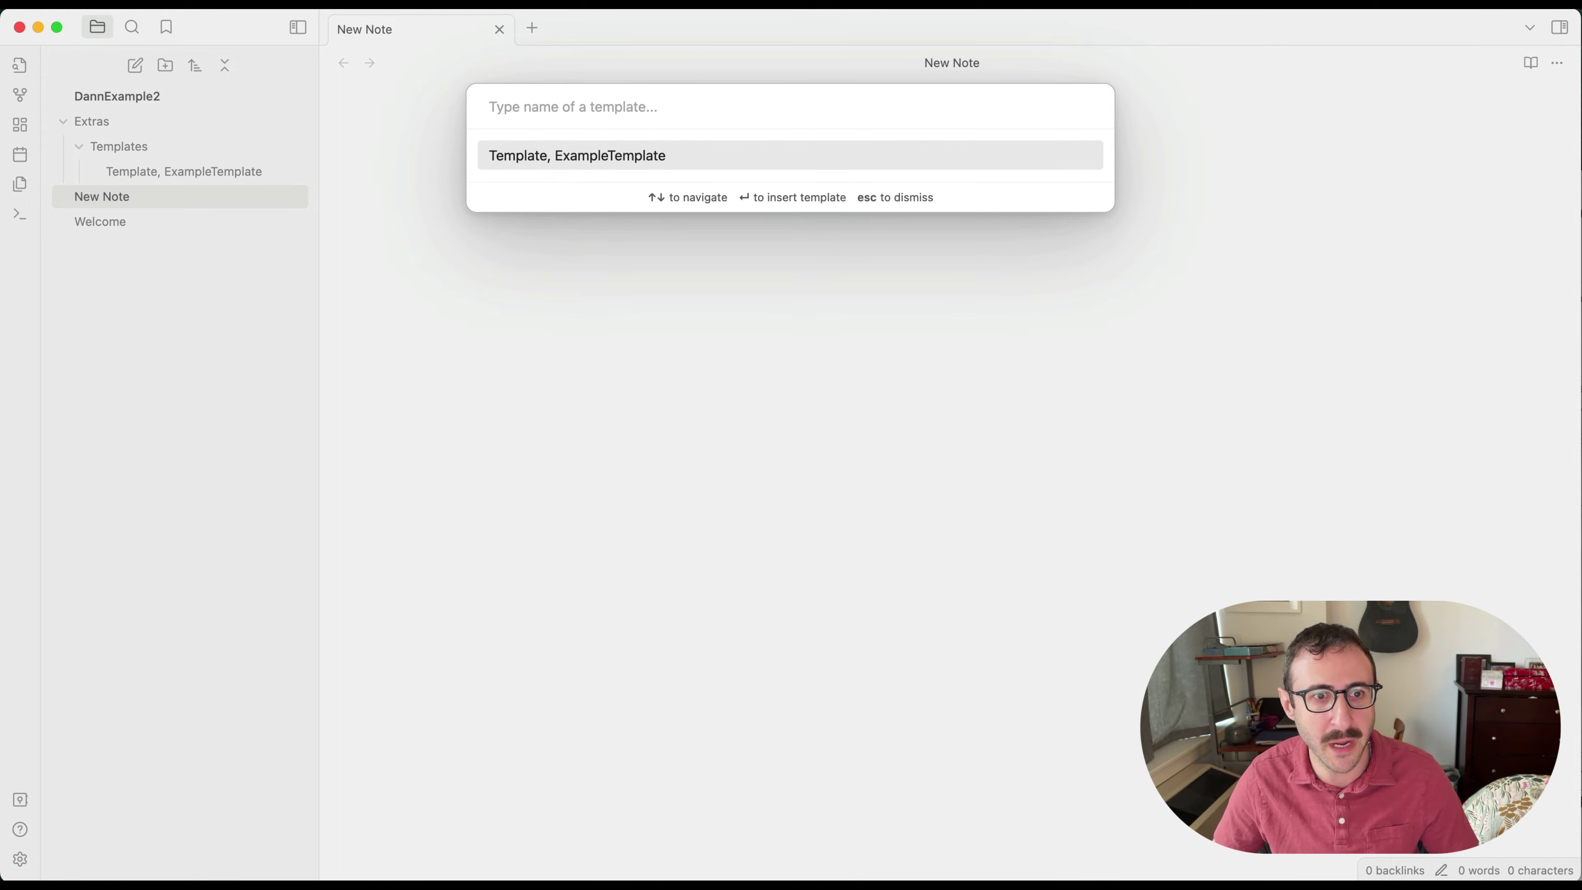
{"action": "key", "text": "Return"}
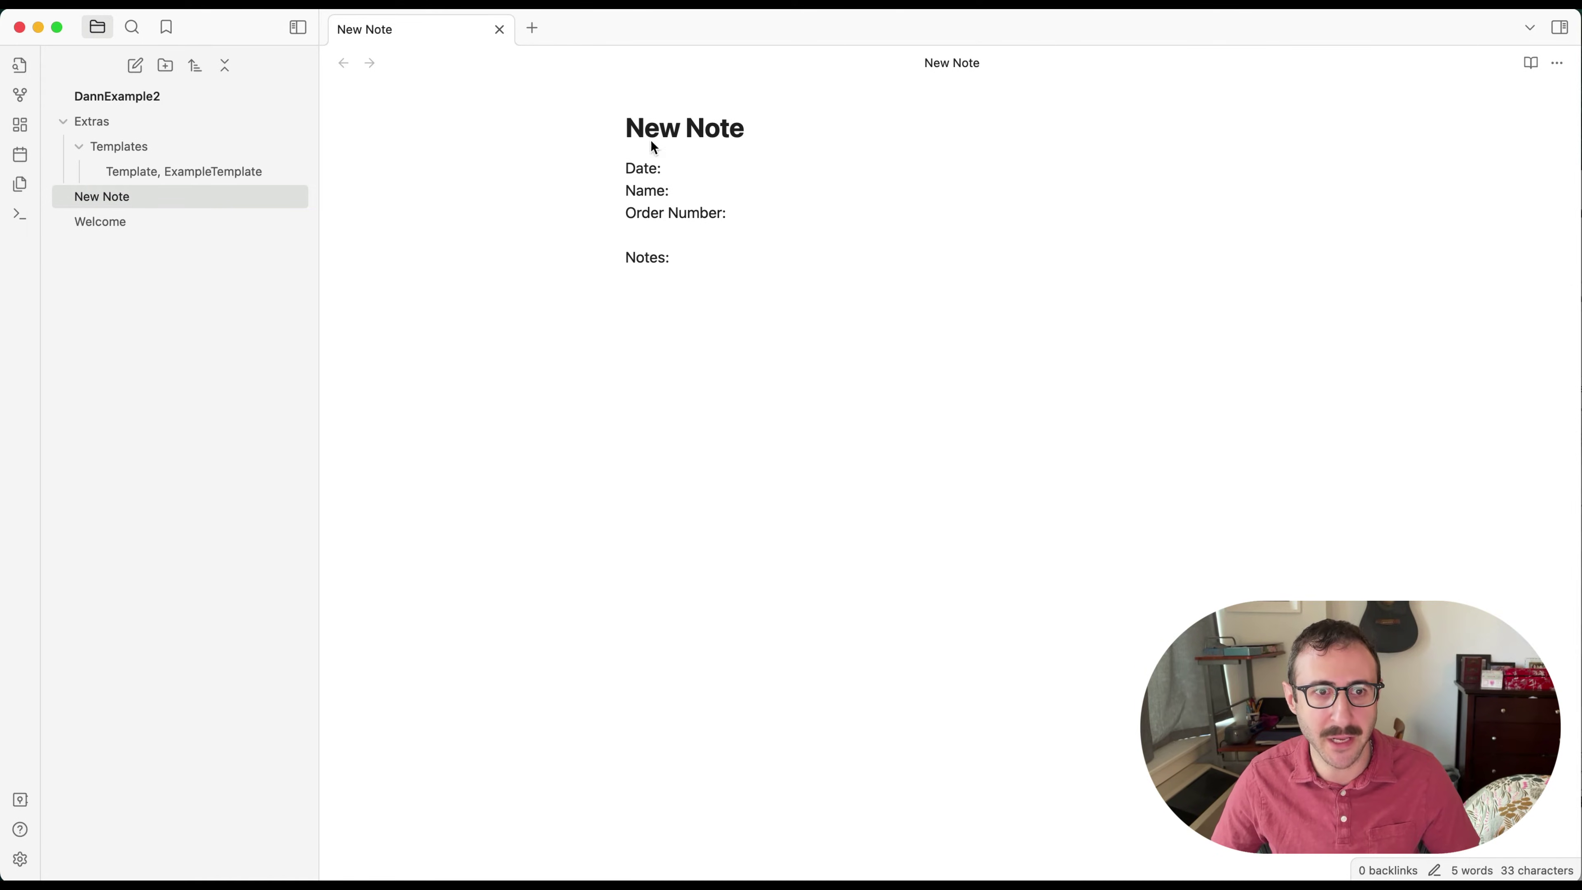
{"action": "left_click", "coordinate": [744, 128]}
{"action": "left_click", "coordinate": [698, 258]}
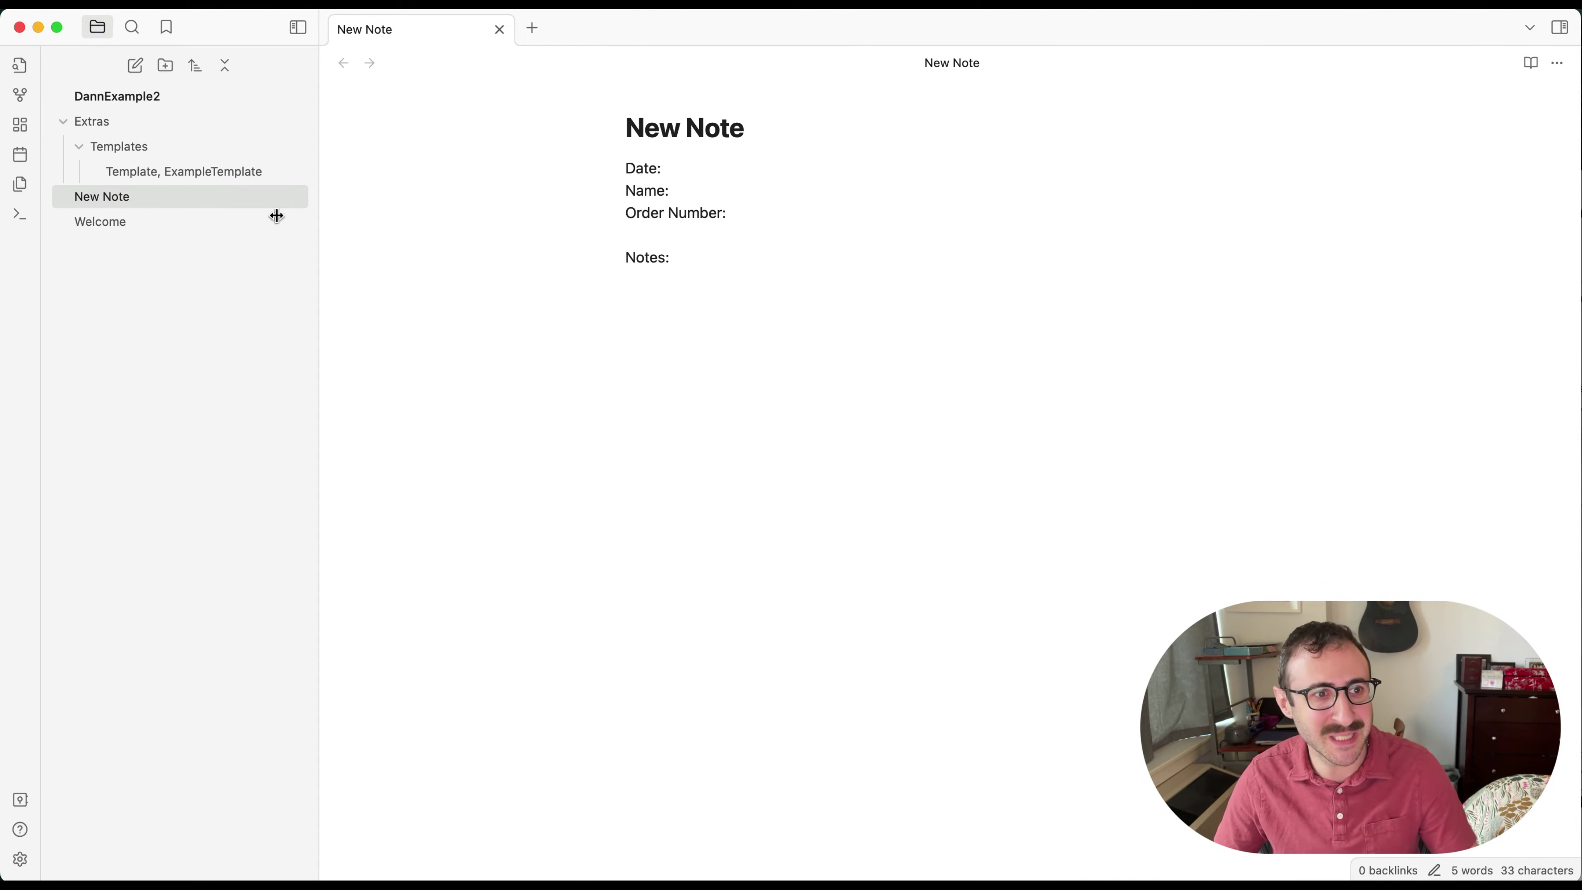
Step: Create a note titled "Template, Snippet" containing the text "This is a snippet"
{"action": "key", "text": "super+n"}
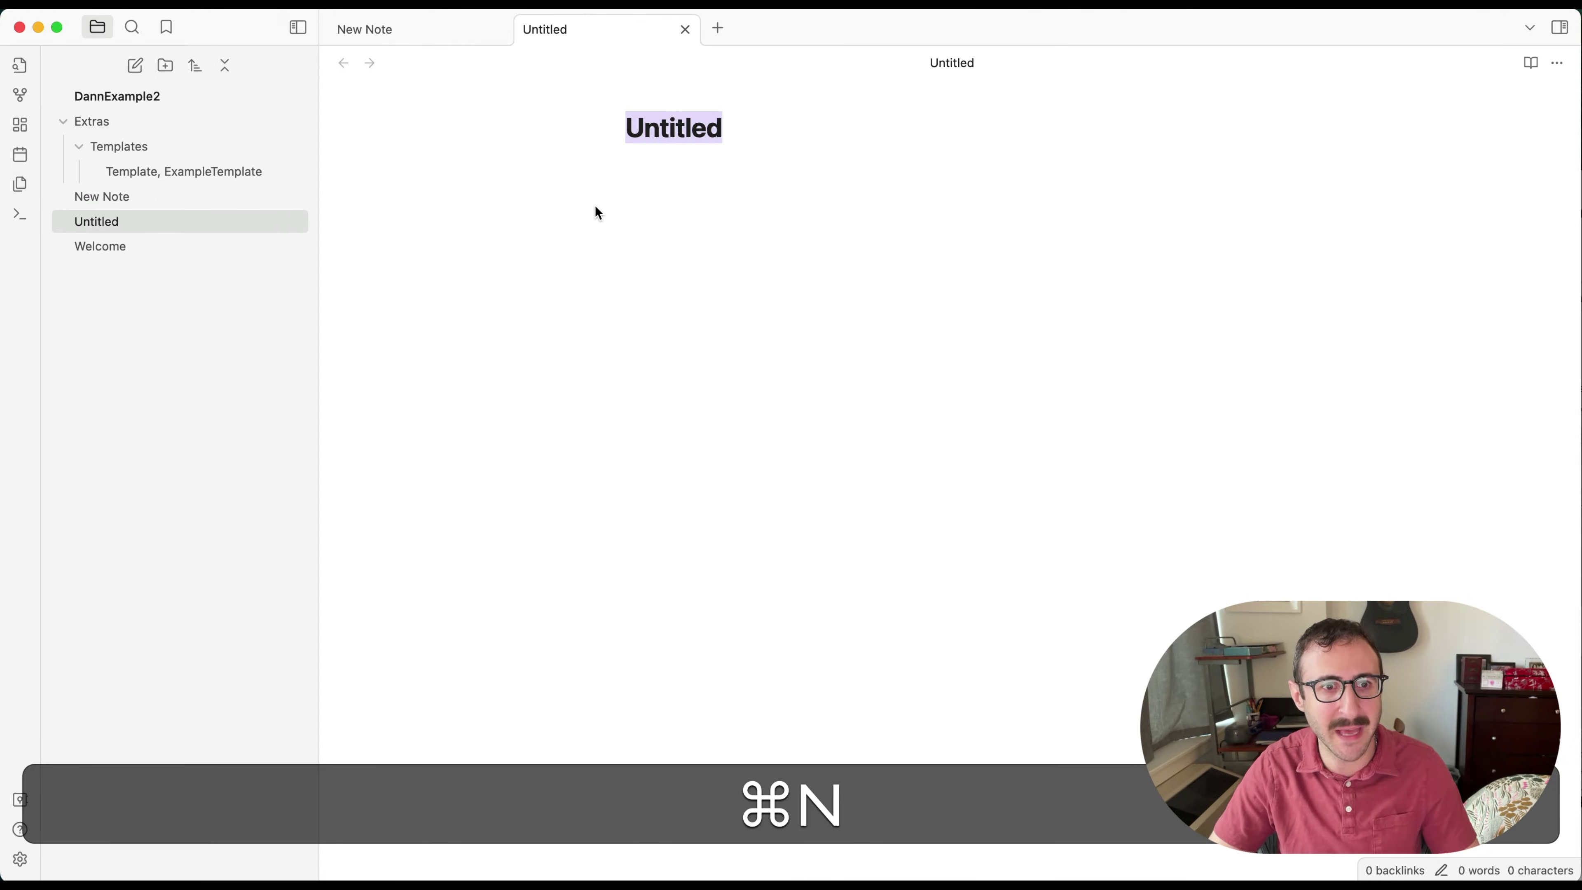
{"action": "type", "text": "Template"}
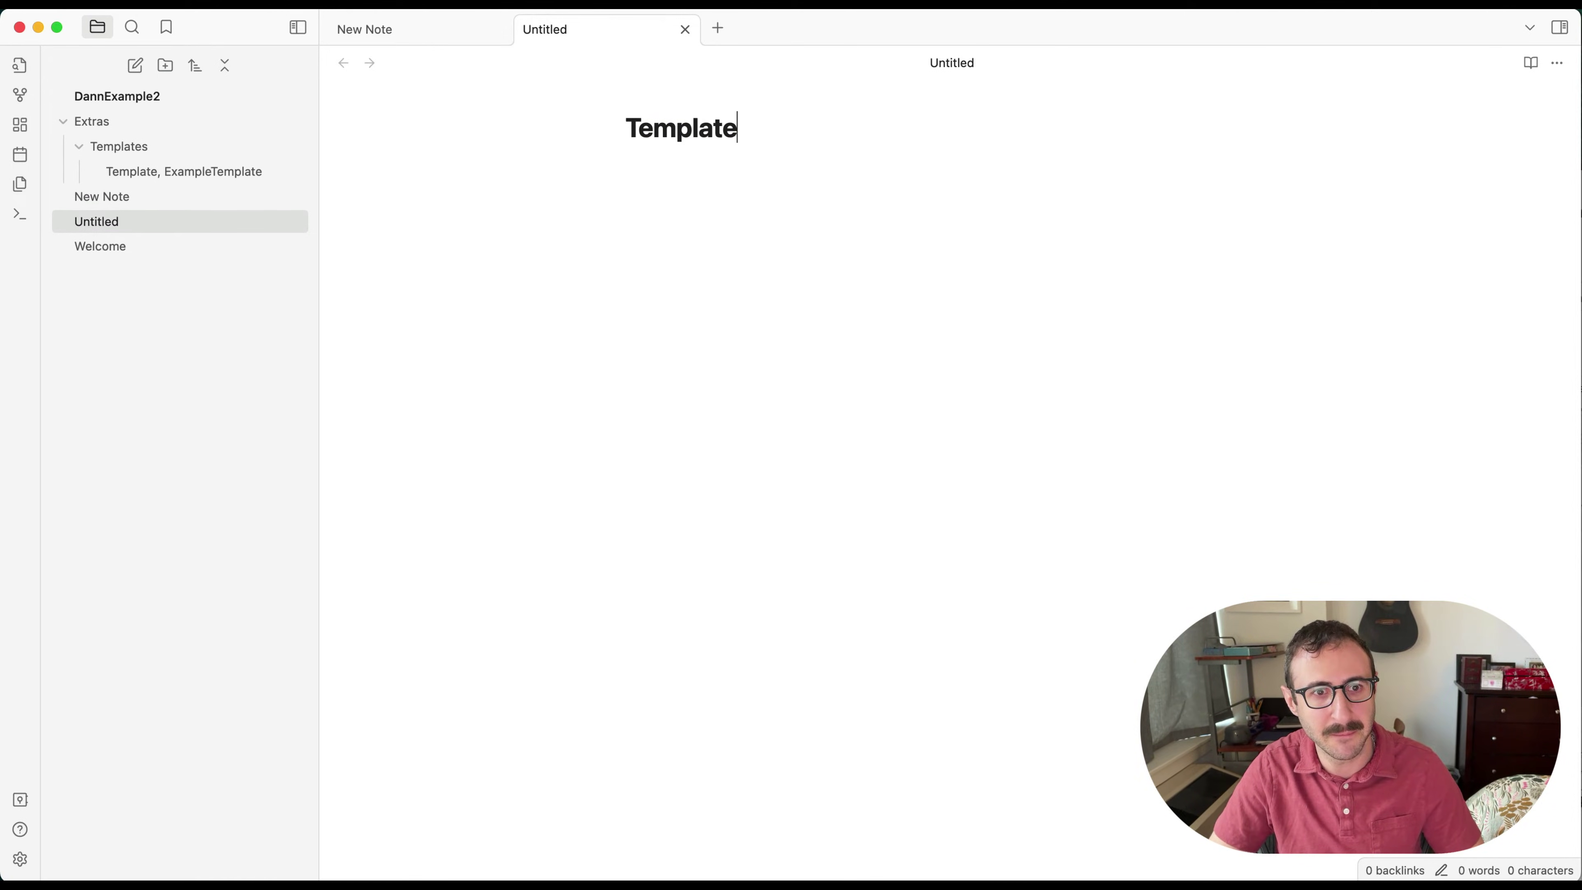
{"action": "type", "text": ", Snippet"}
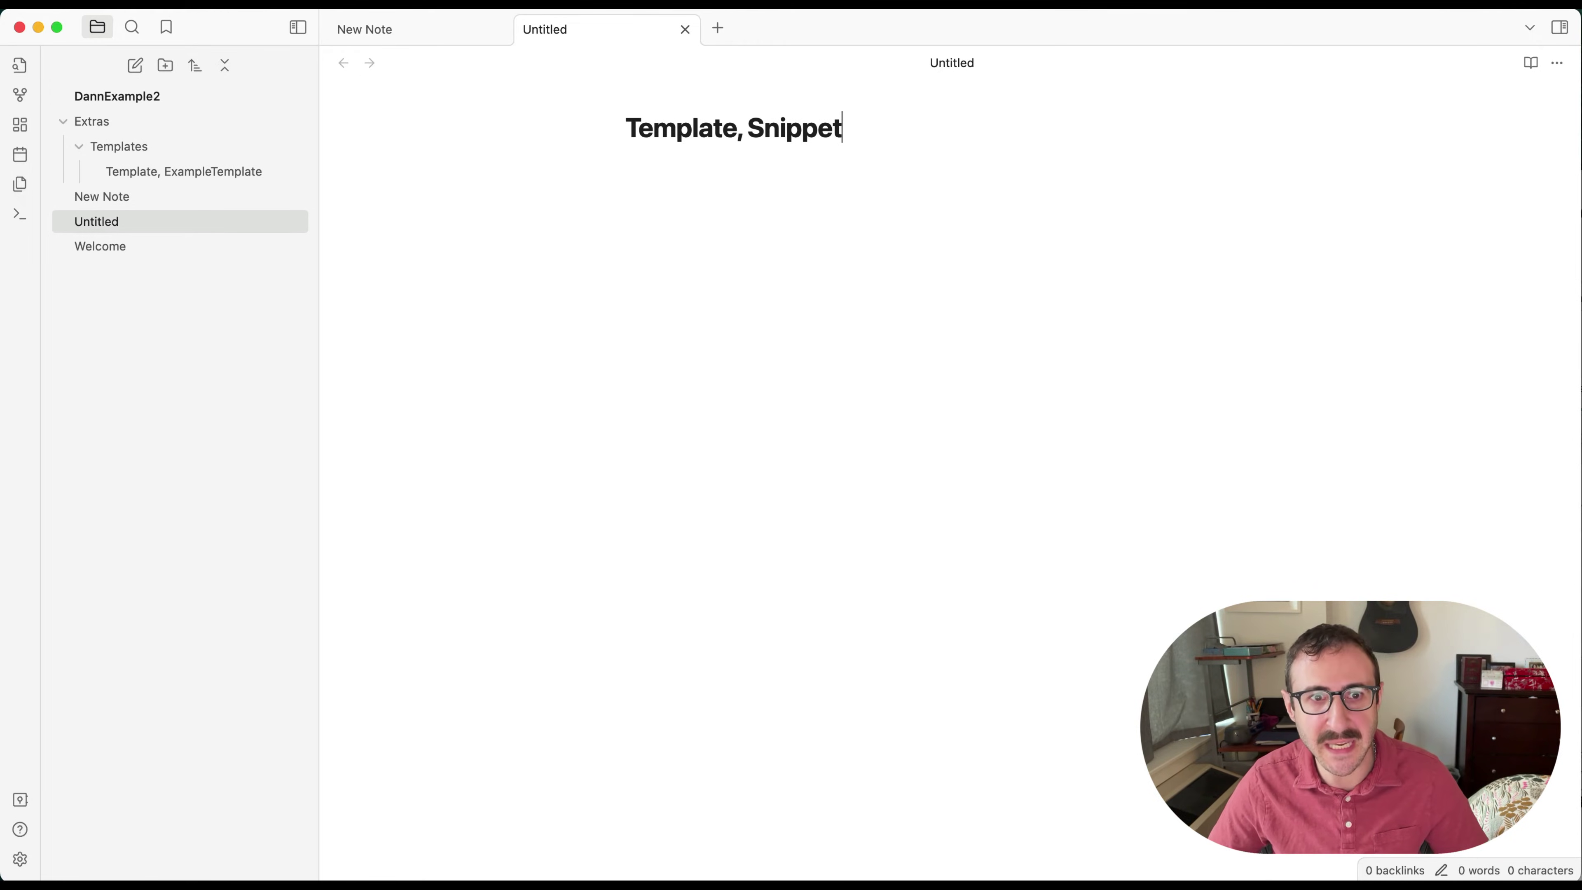
{"action": "key", "text": "Return"}
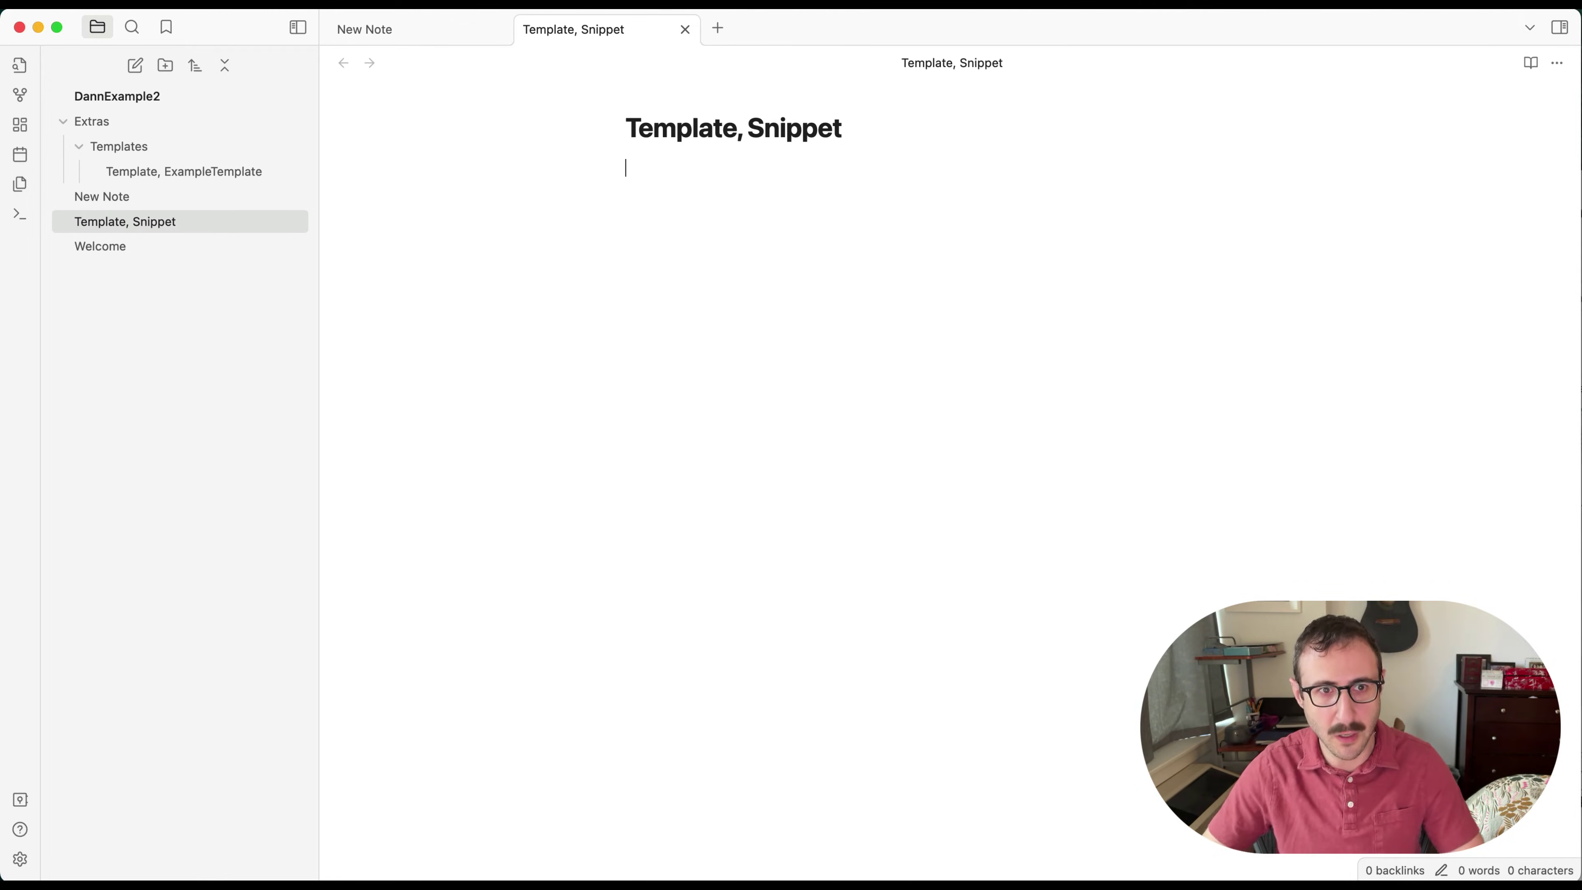
{"action": "type", "text": "This is a snippet"}
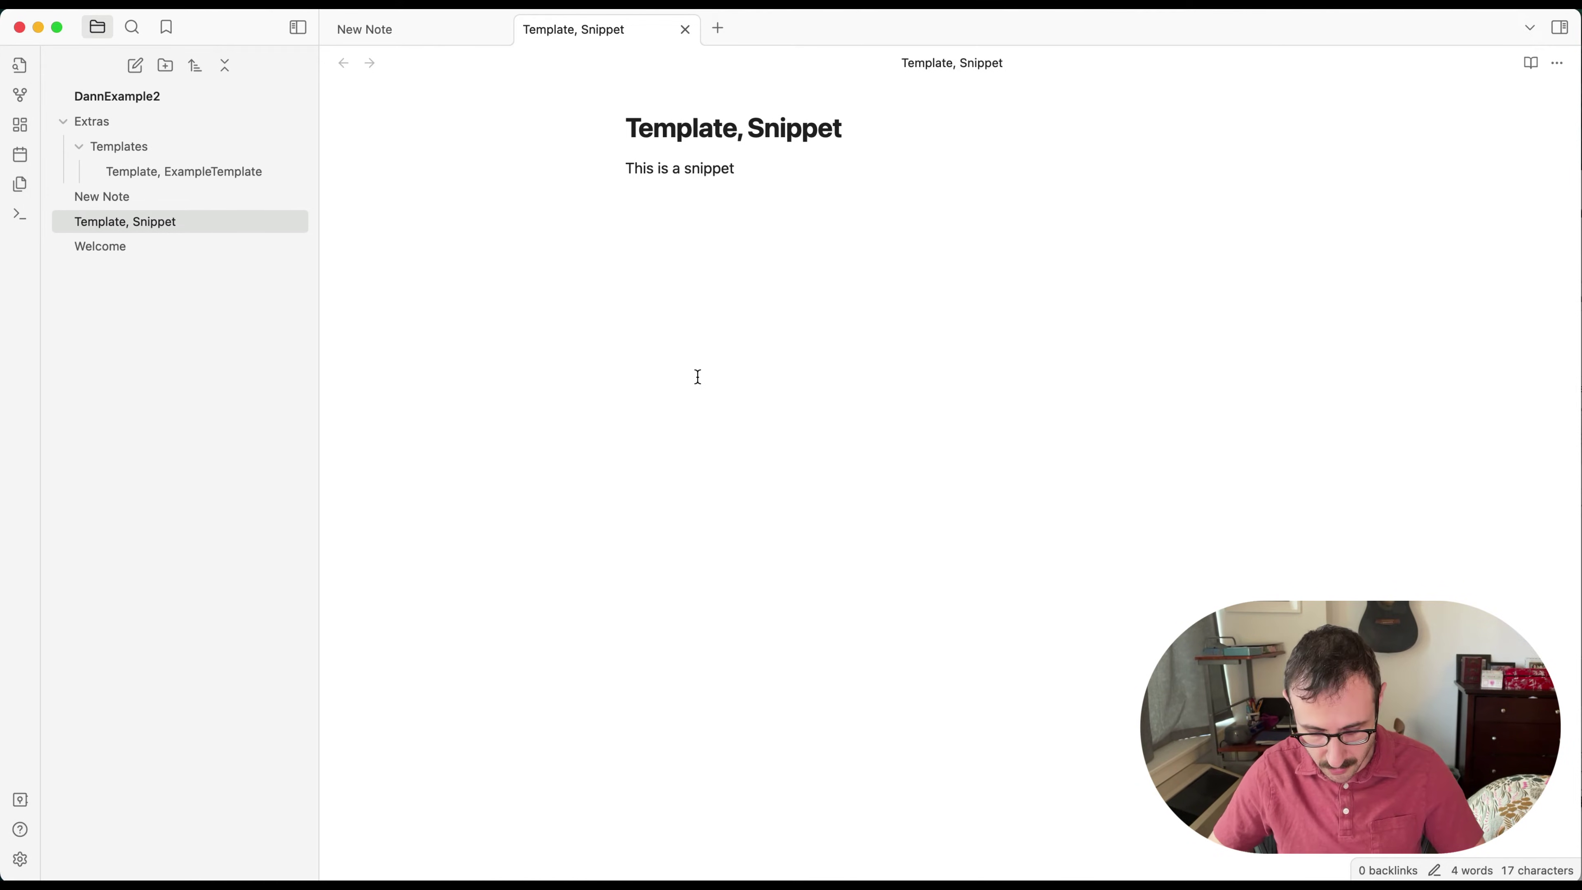
Step: Move the "Template, Snippet" note to Extras/Templates with the "Move current file to another folder" command
{"action": "key", "text": "super+p"}
{"action": "type", "text": "mo"}
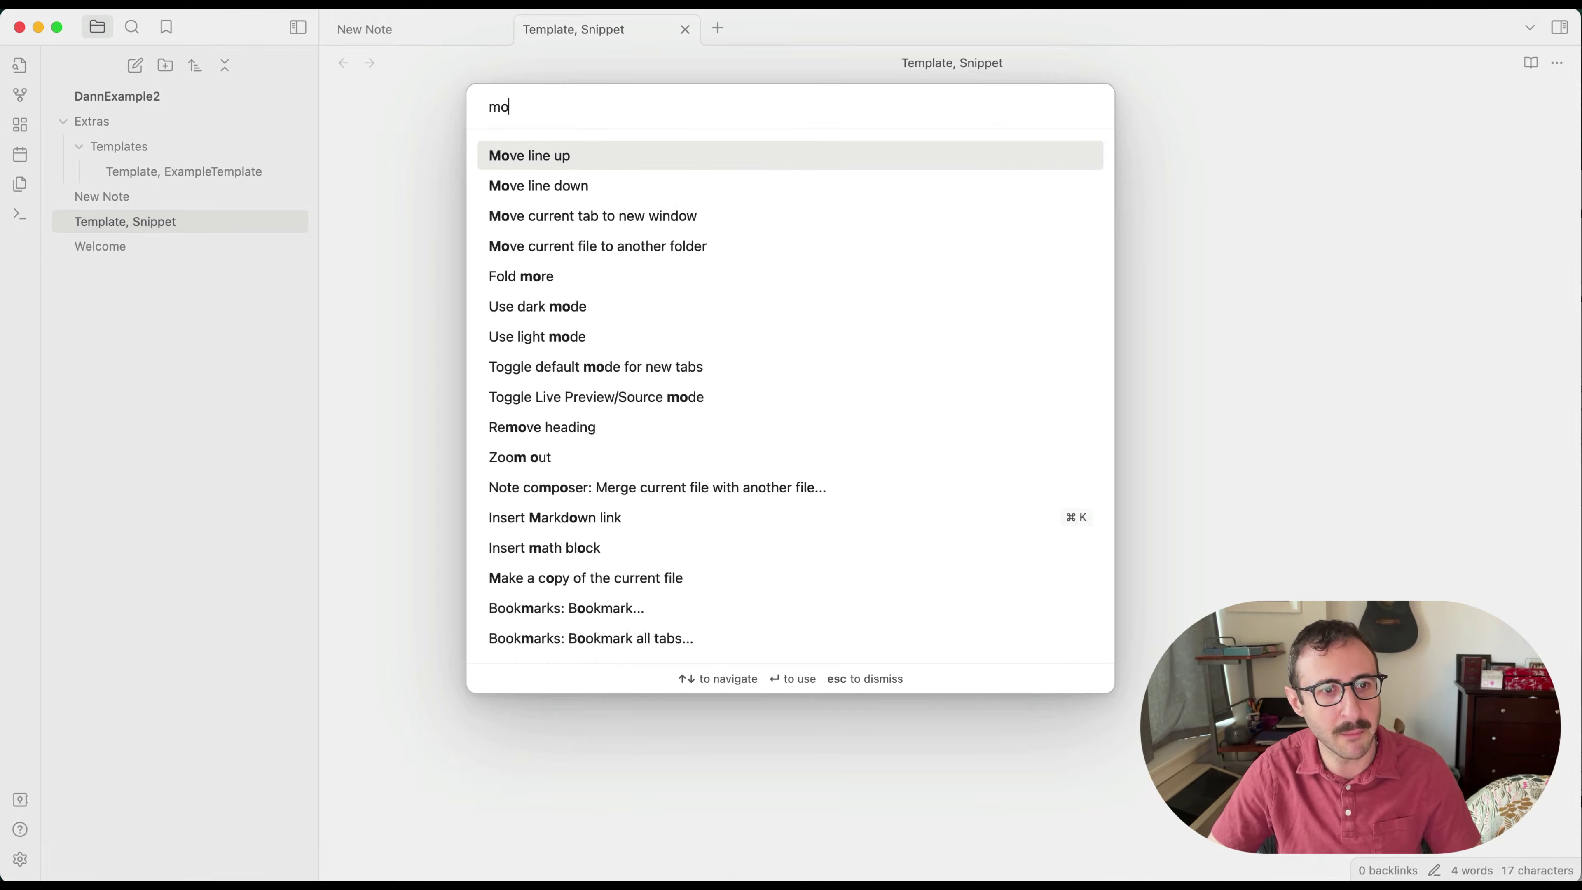
{"action": "type", "text": "ve"}
{"action": "key", "text": "Down"}
{"action": "key", "text": "Down"}
{"action": "key", "text": "Down"}
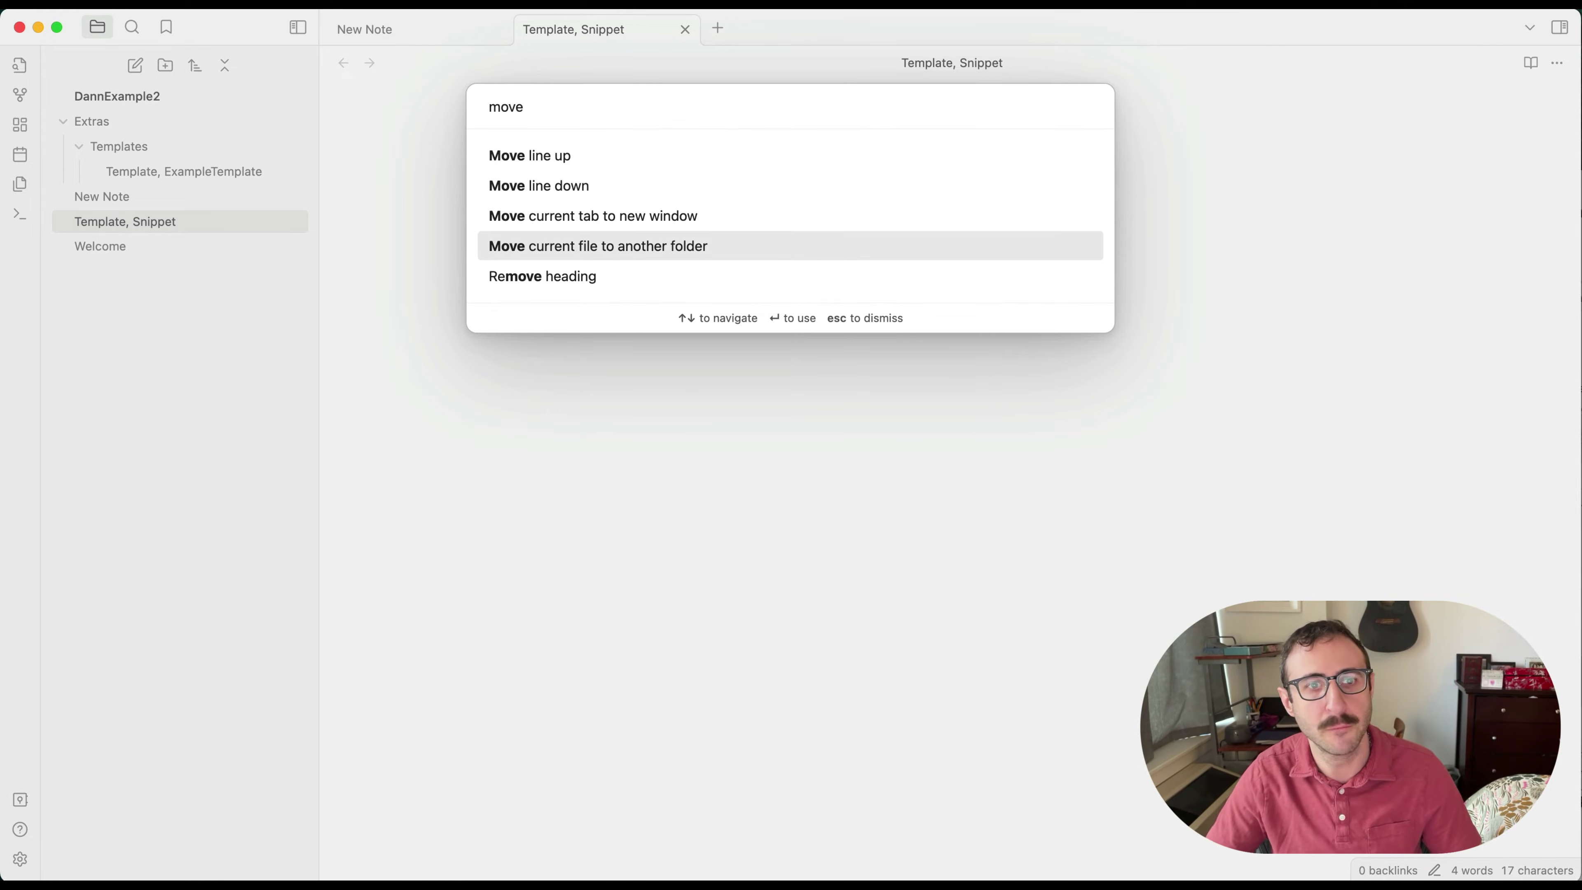
{"action": "key", "text": "Return"}
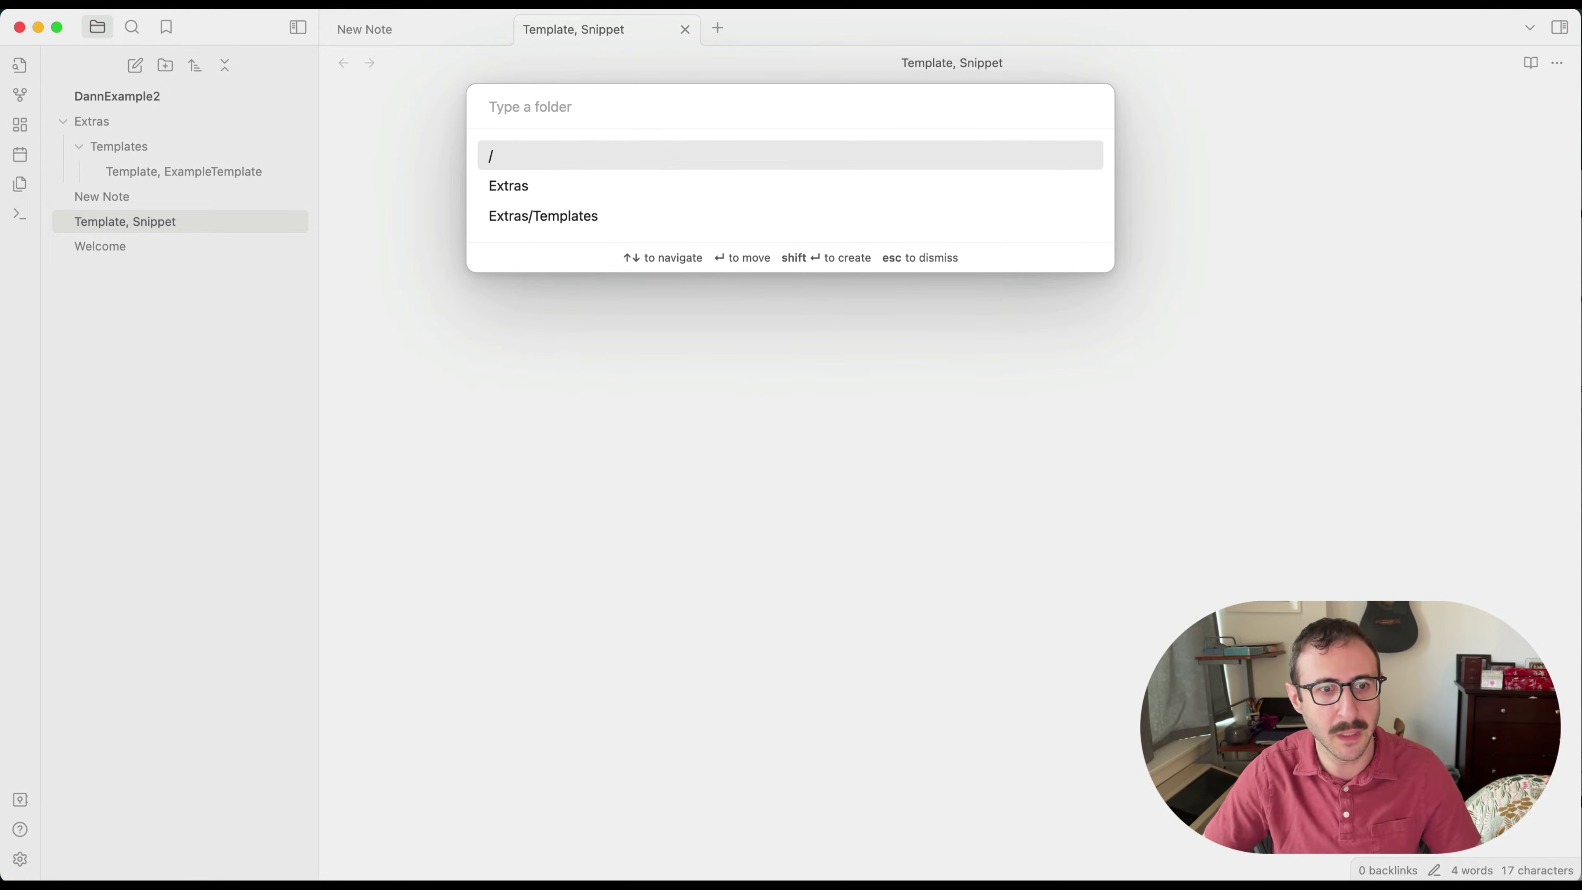
{"action": "key", "text": "Down"}
{"action": "key", "text": "Down"}
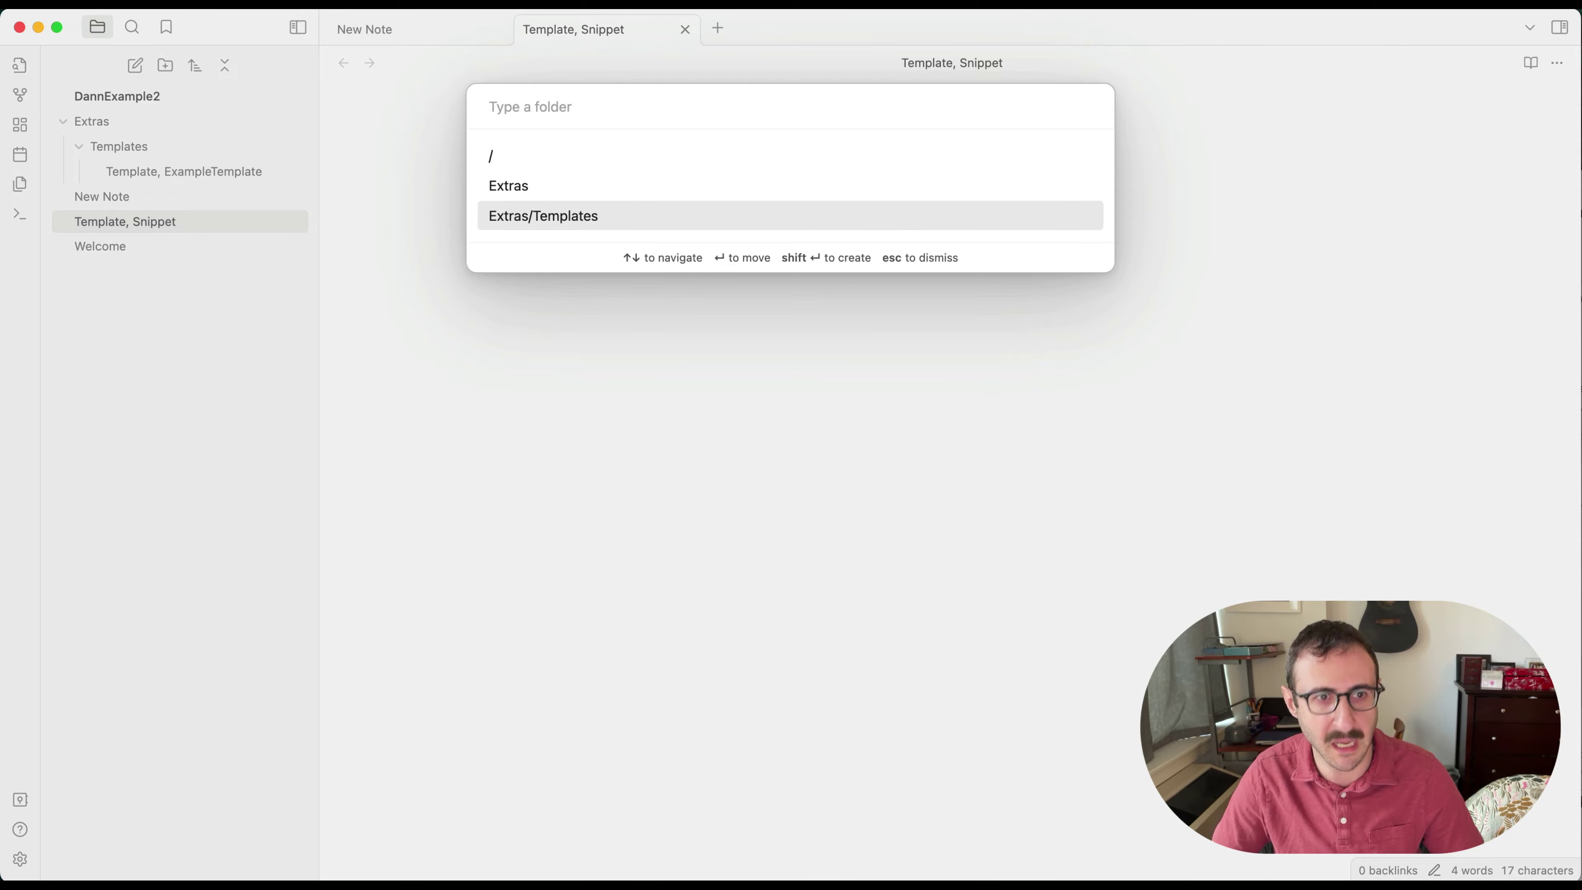
{"action": "key", "text": "Return"}
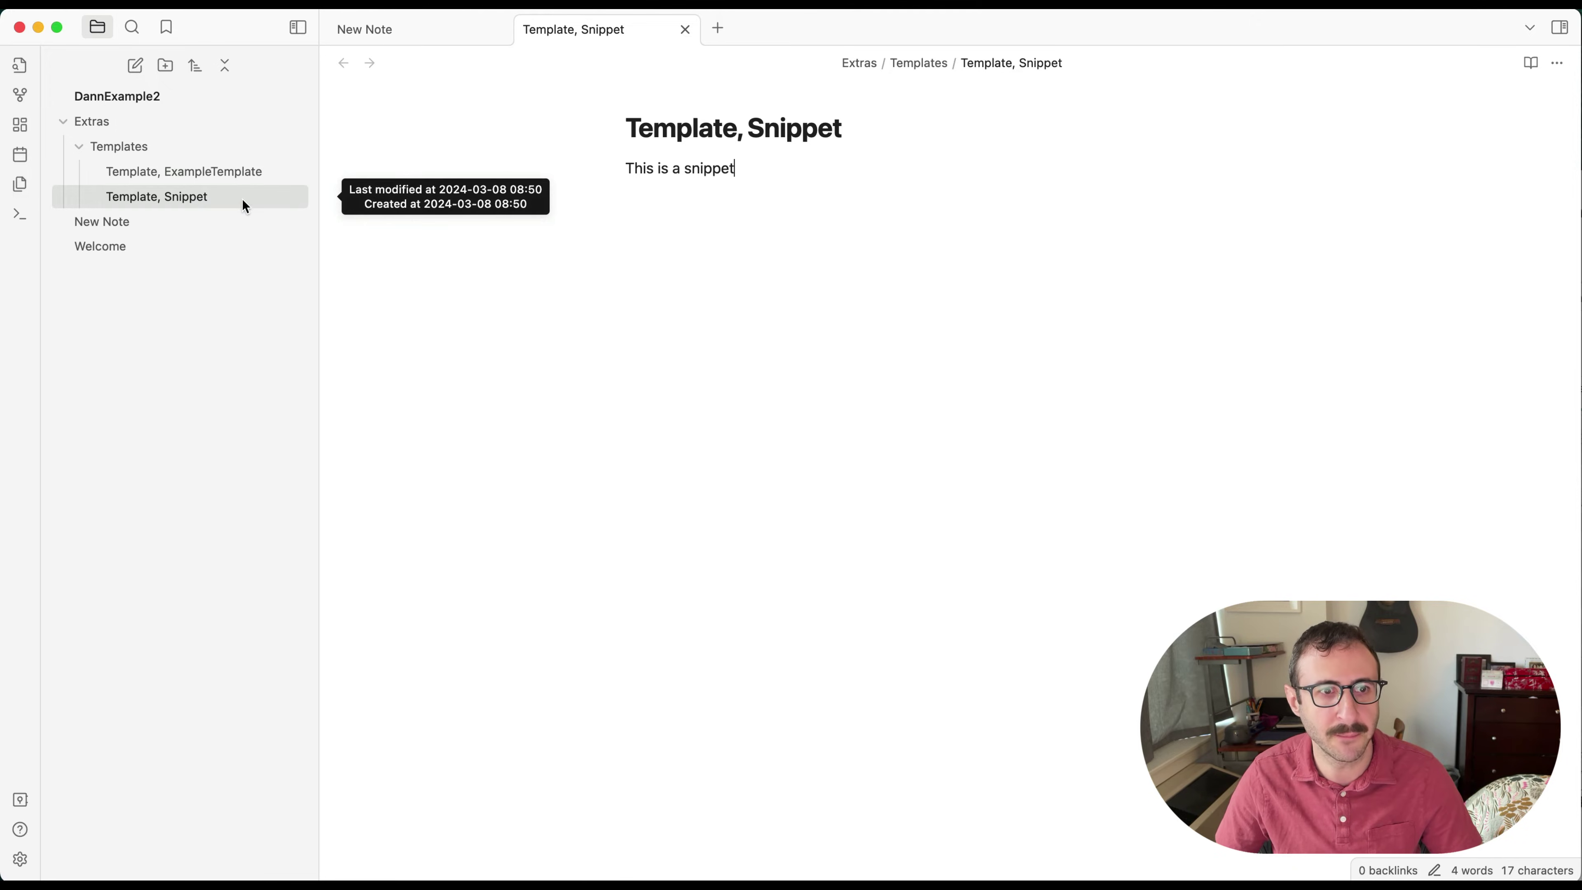
Step: In New Note, add two line breaks after "Notes:" and insert the "Template, Snippet" template there
{"action": "left_click", "coordinate": [402, 29]}
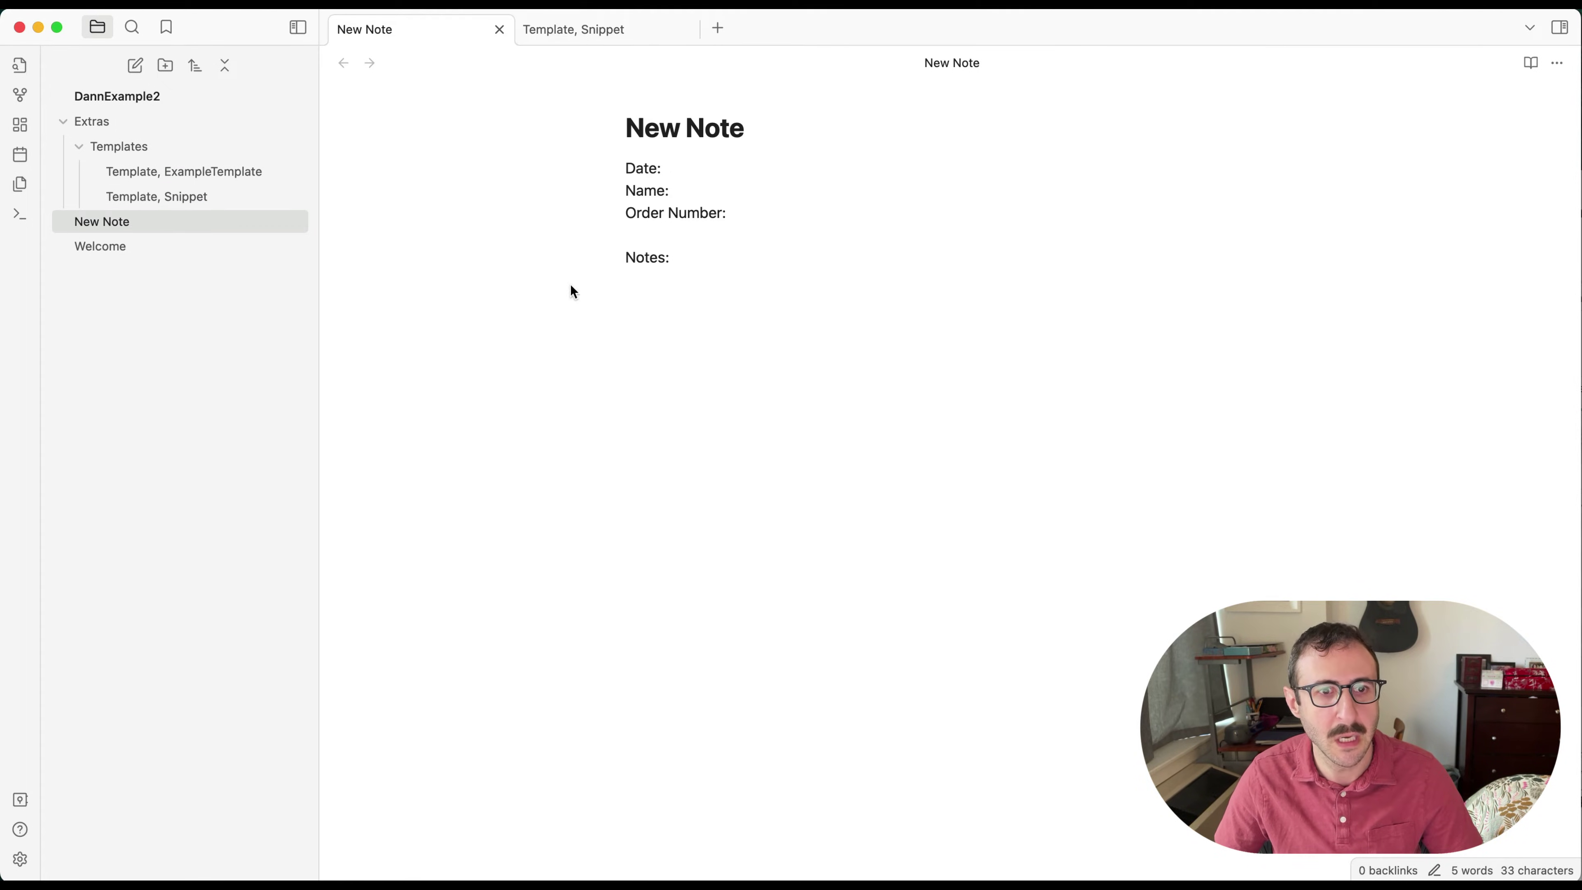
{"action": "left_click", "coordinate": [700, 269]}
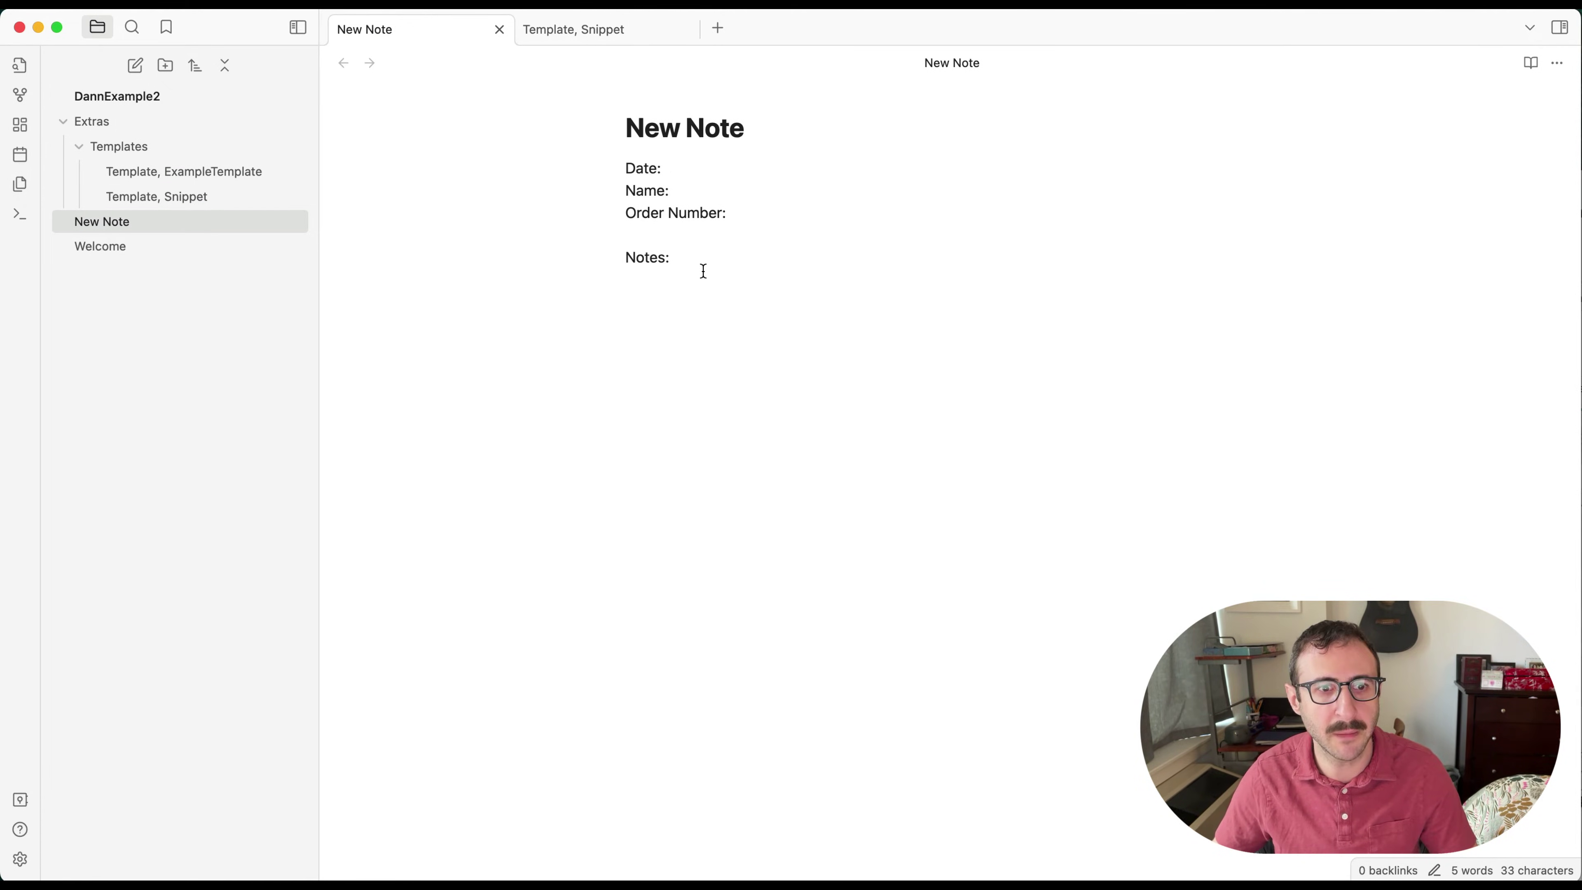
{"action": "key", "text": "Return"}
{"action": "key", "text": "Return"}
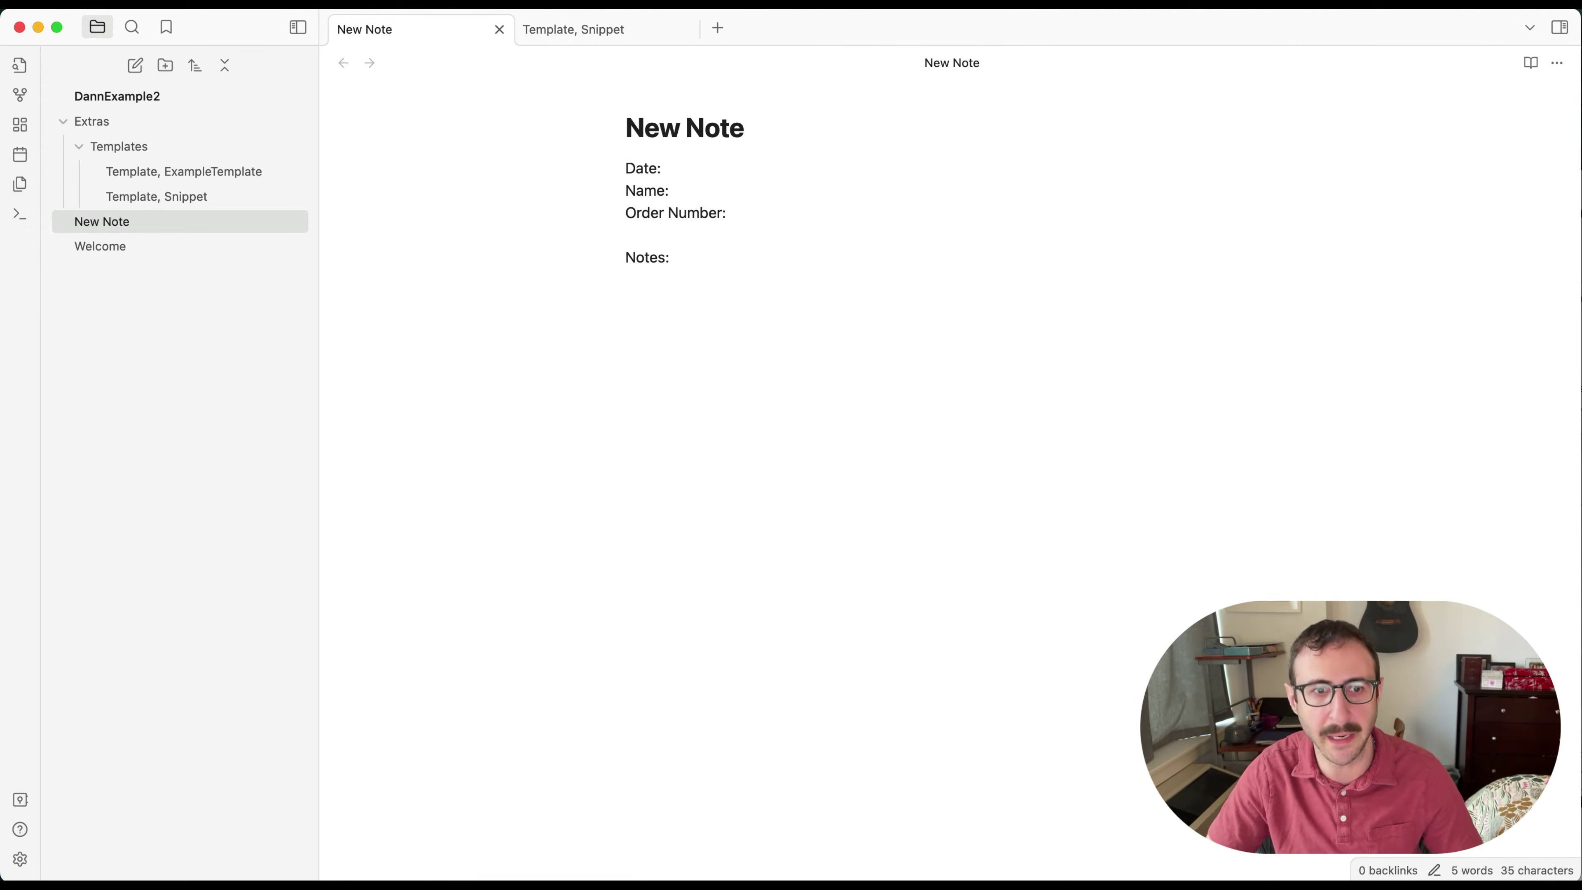
{"action": "key", "text": "super+p"}
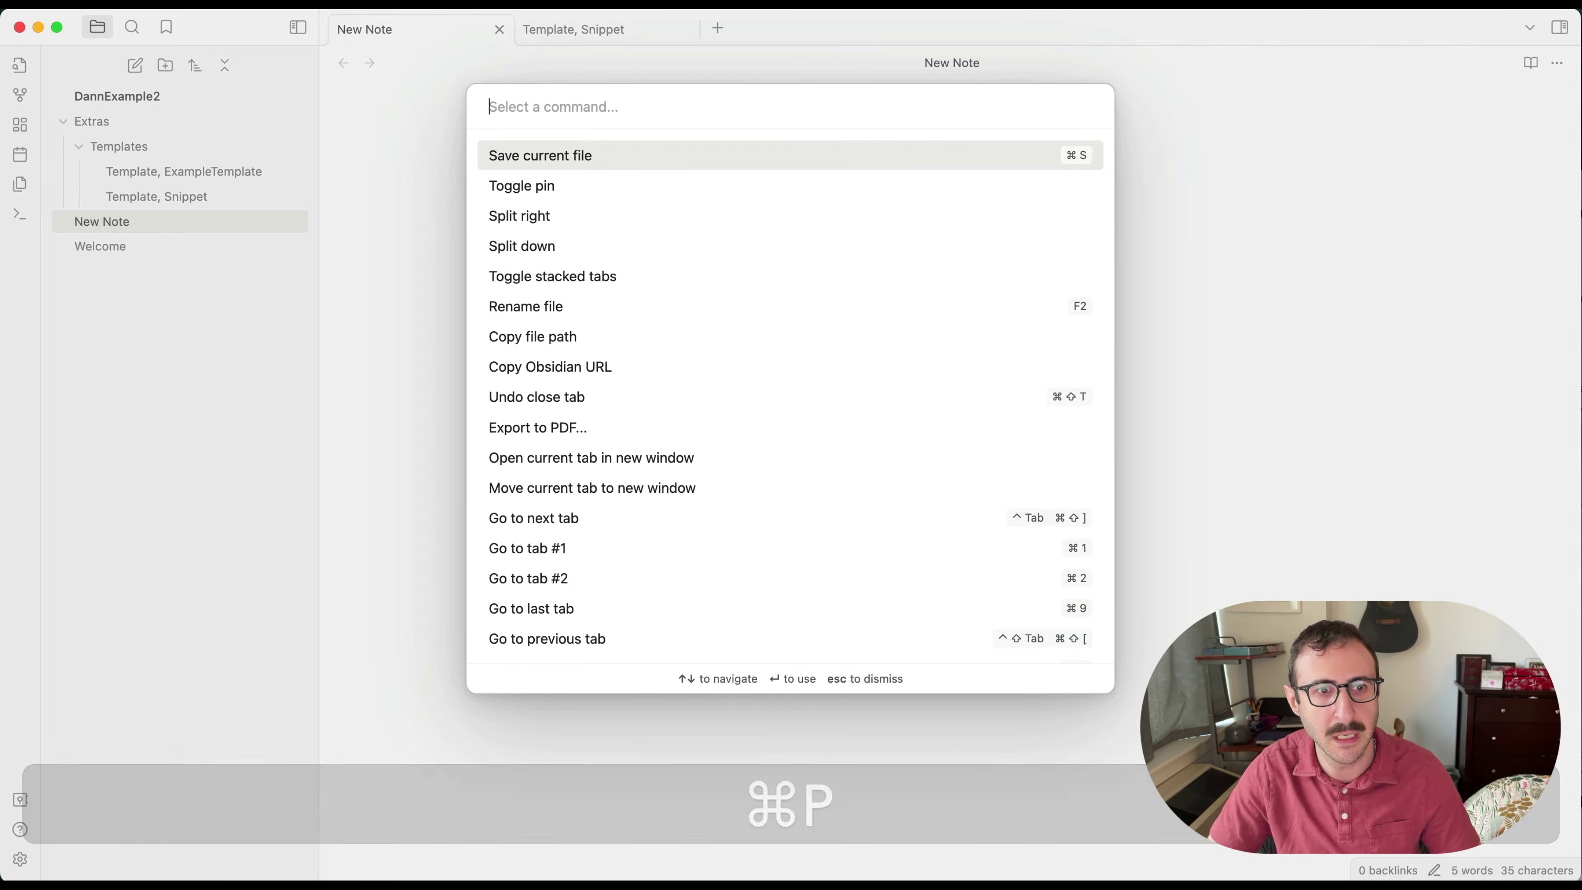
{"action": "type", "text": "temp"}
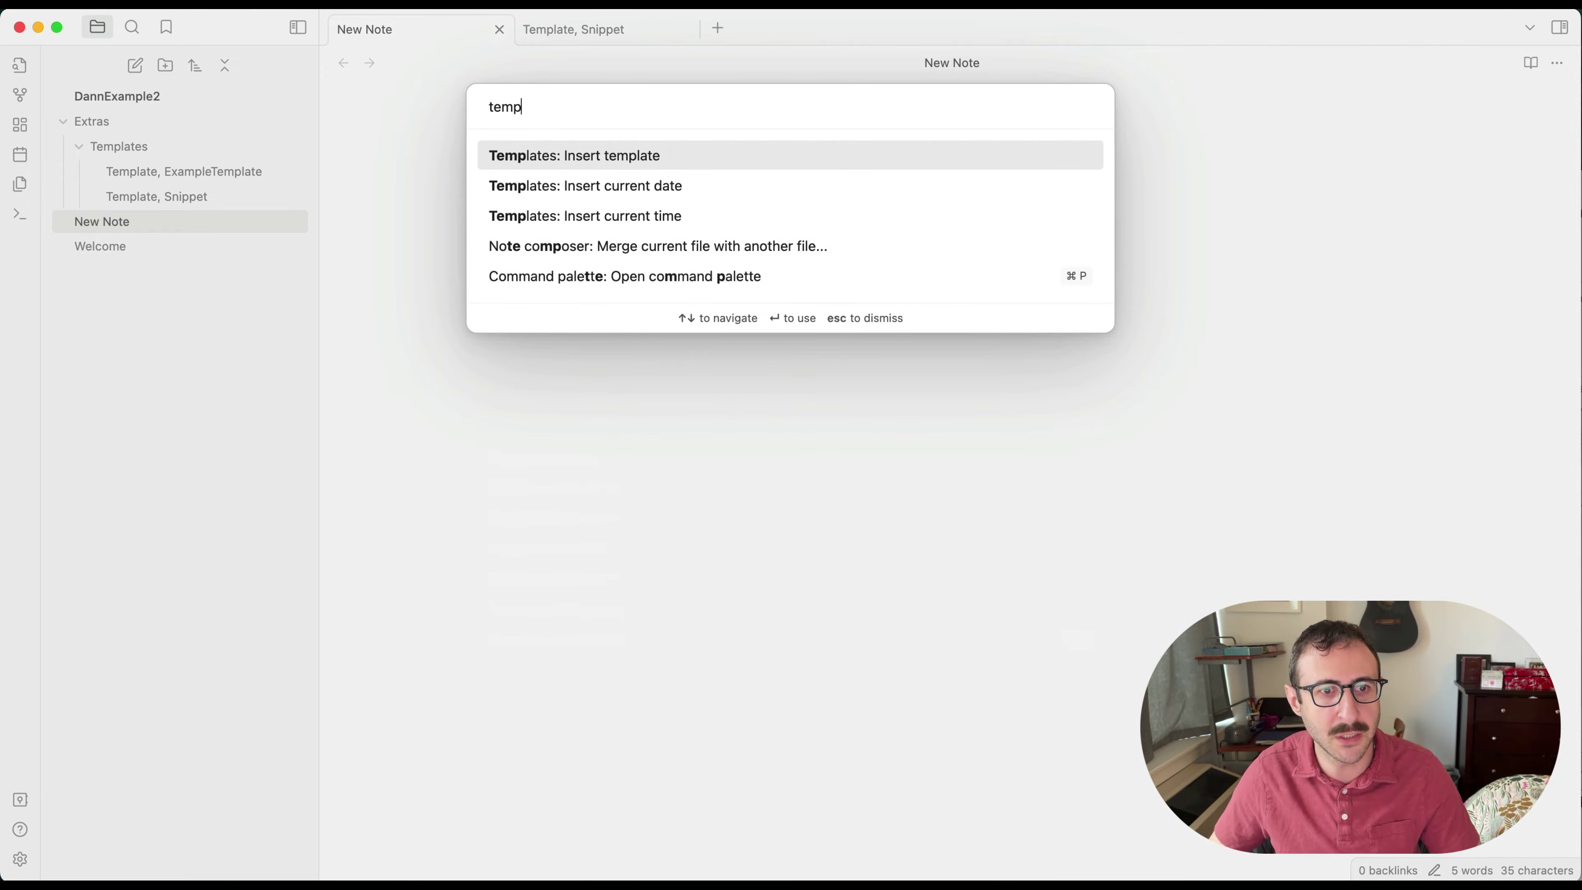
{"action": "key", "text": "Return"}
{"action": "key", "text": "Down"}
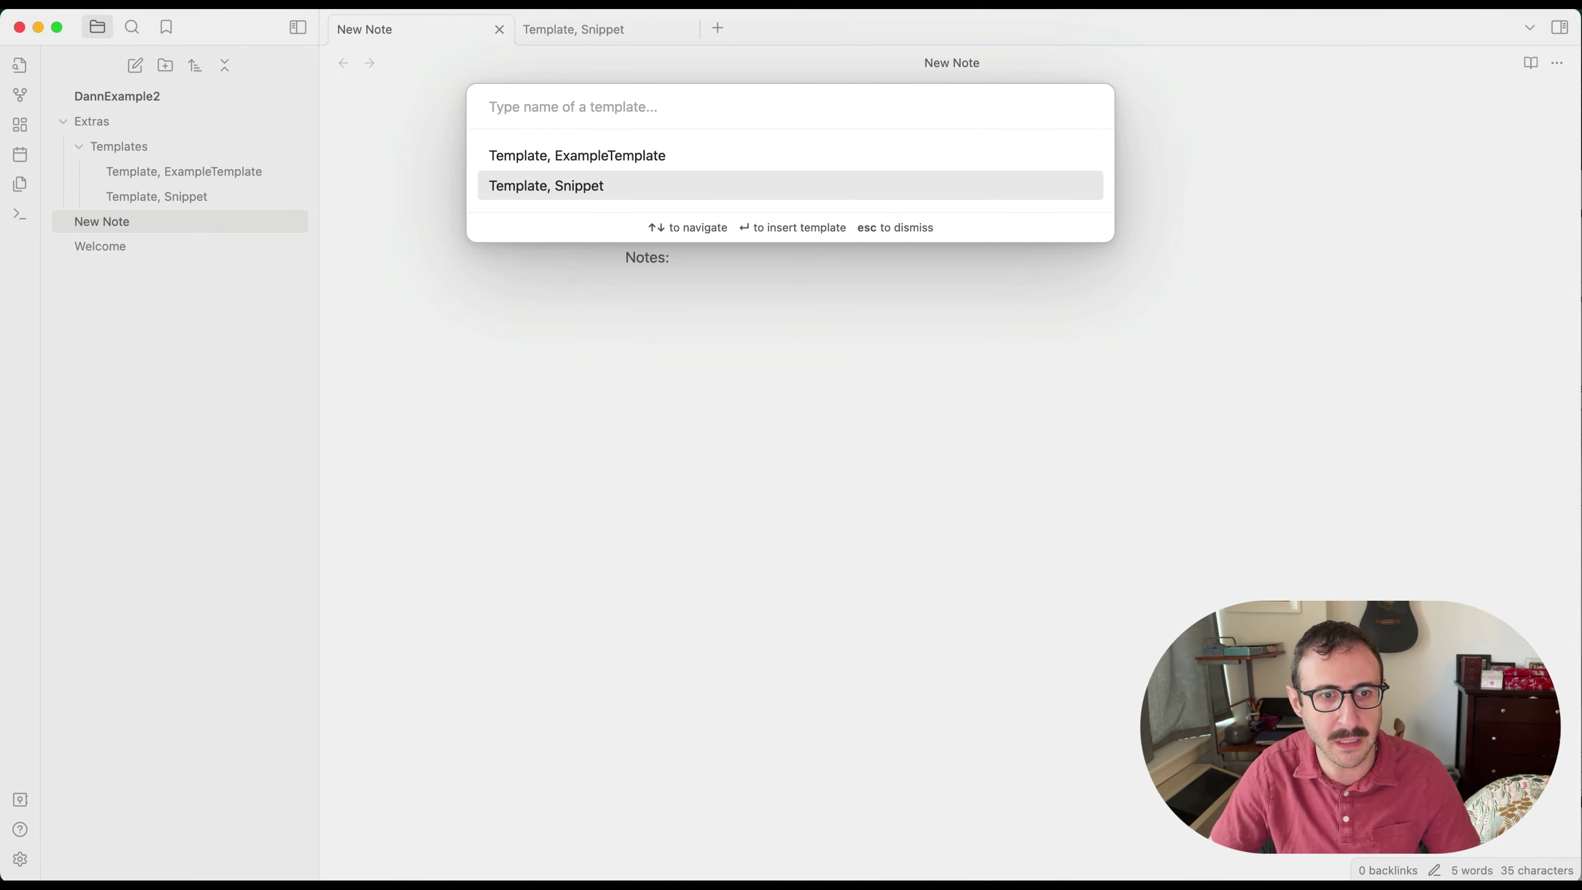
{"action": "key", "text": "Return"}
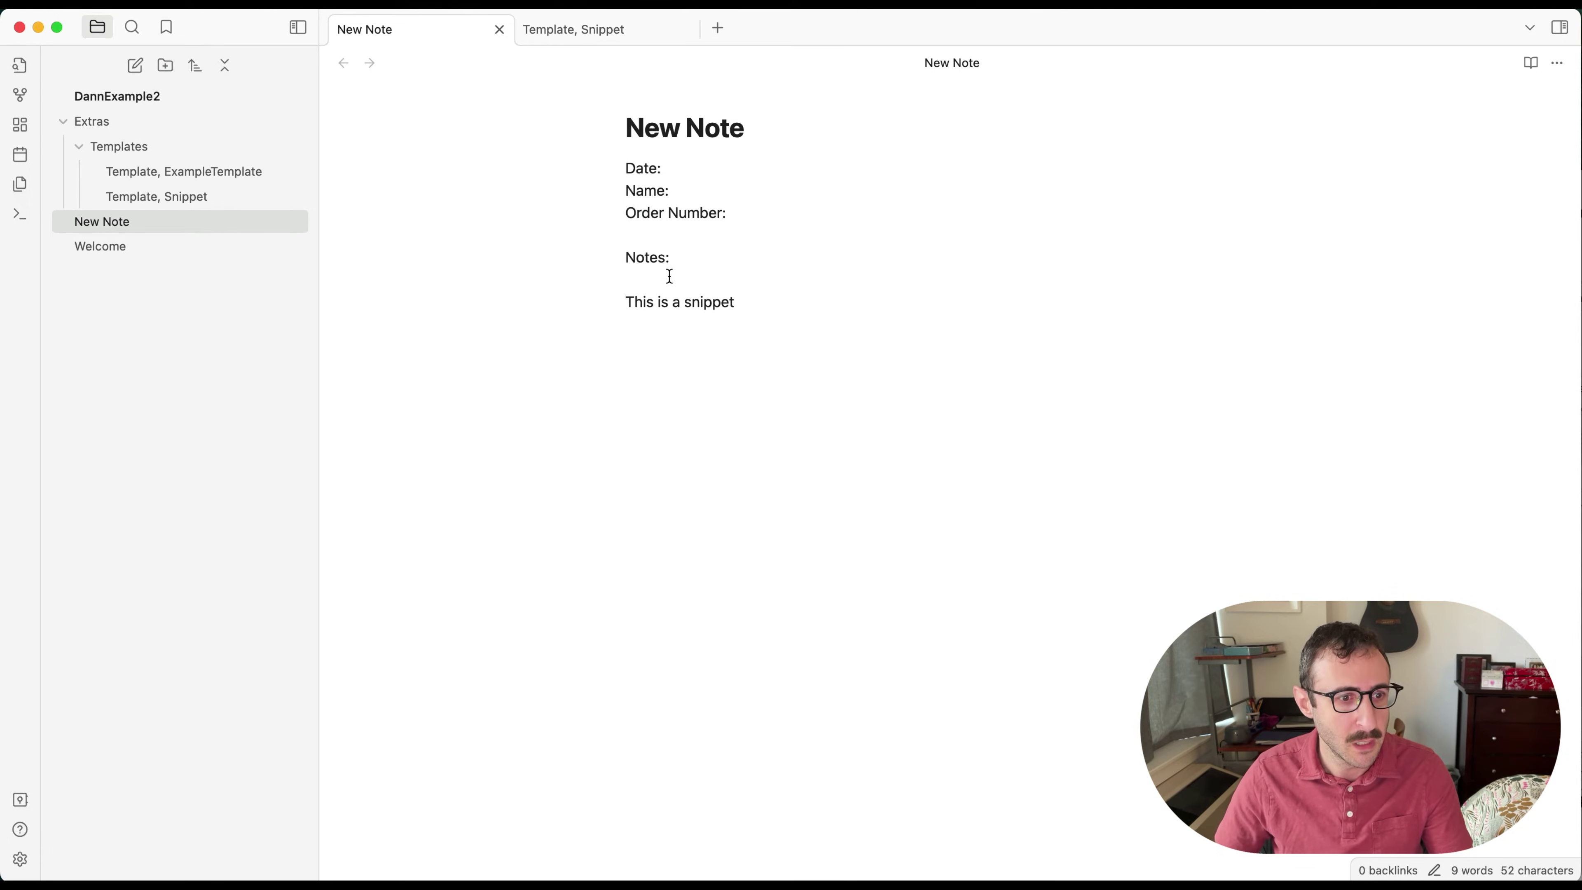
Step: Turn on community plugins for the vault in the settings
{"action": "left_click", "coordinate": [20, 859]}
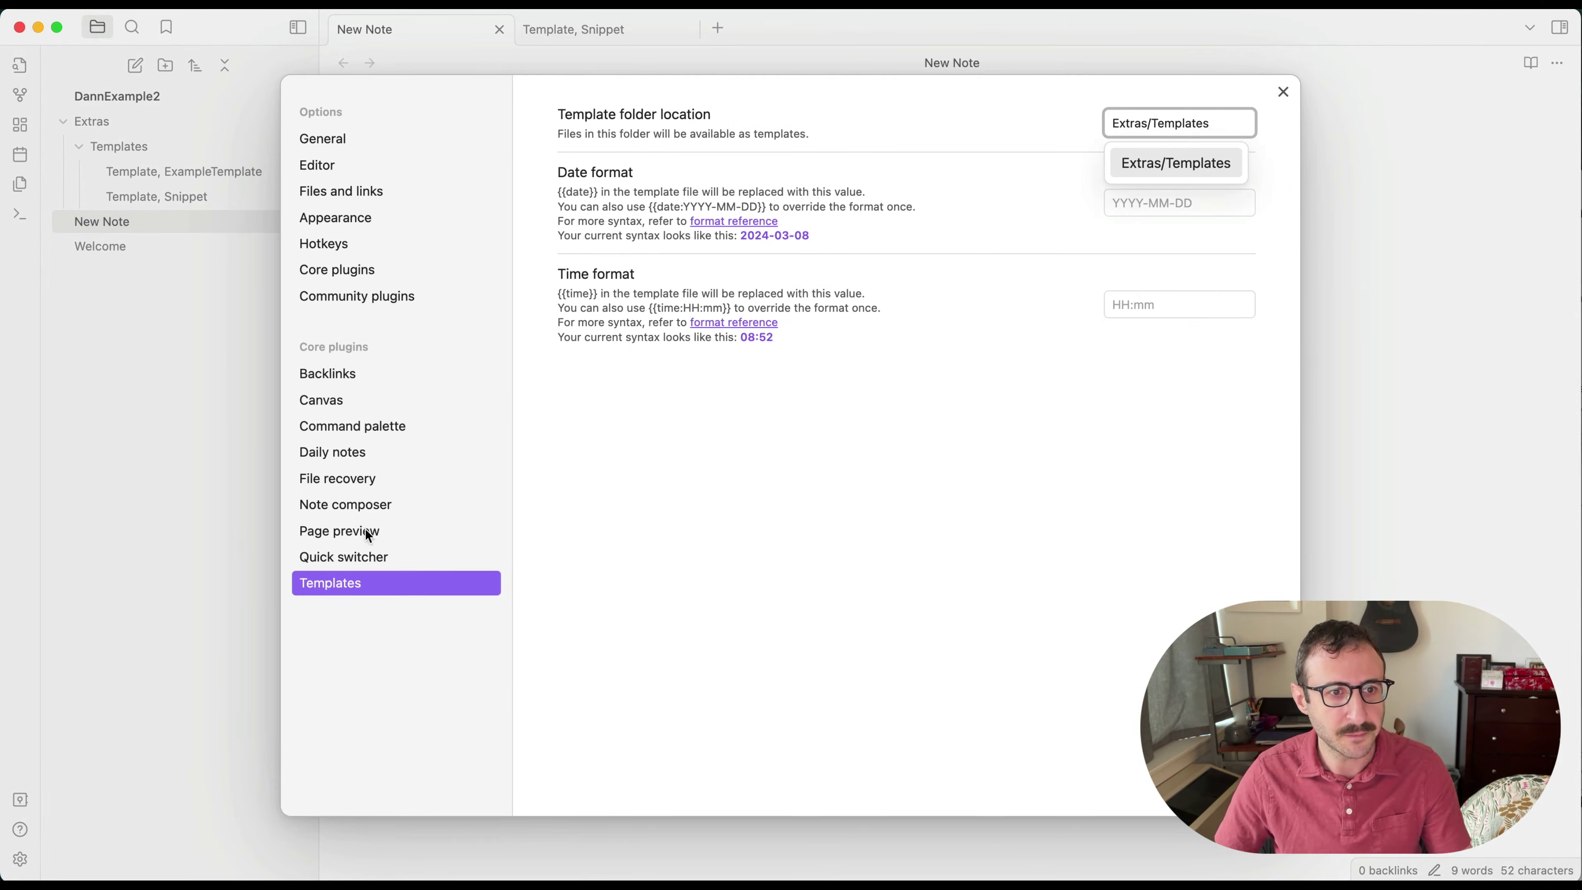
{"action": "left_click", "coordinate": [391, 301]}
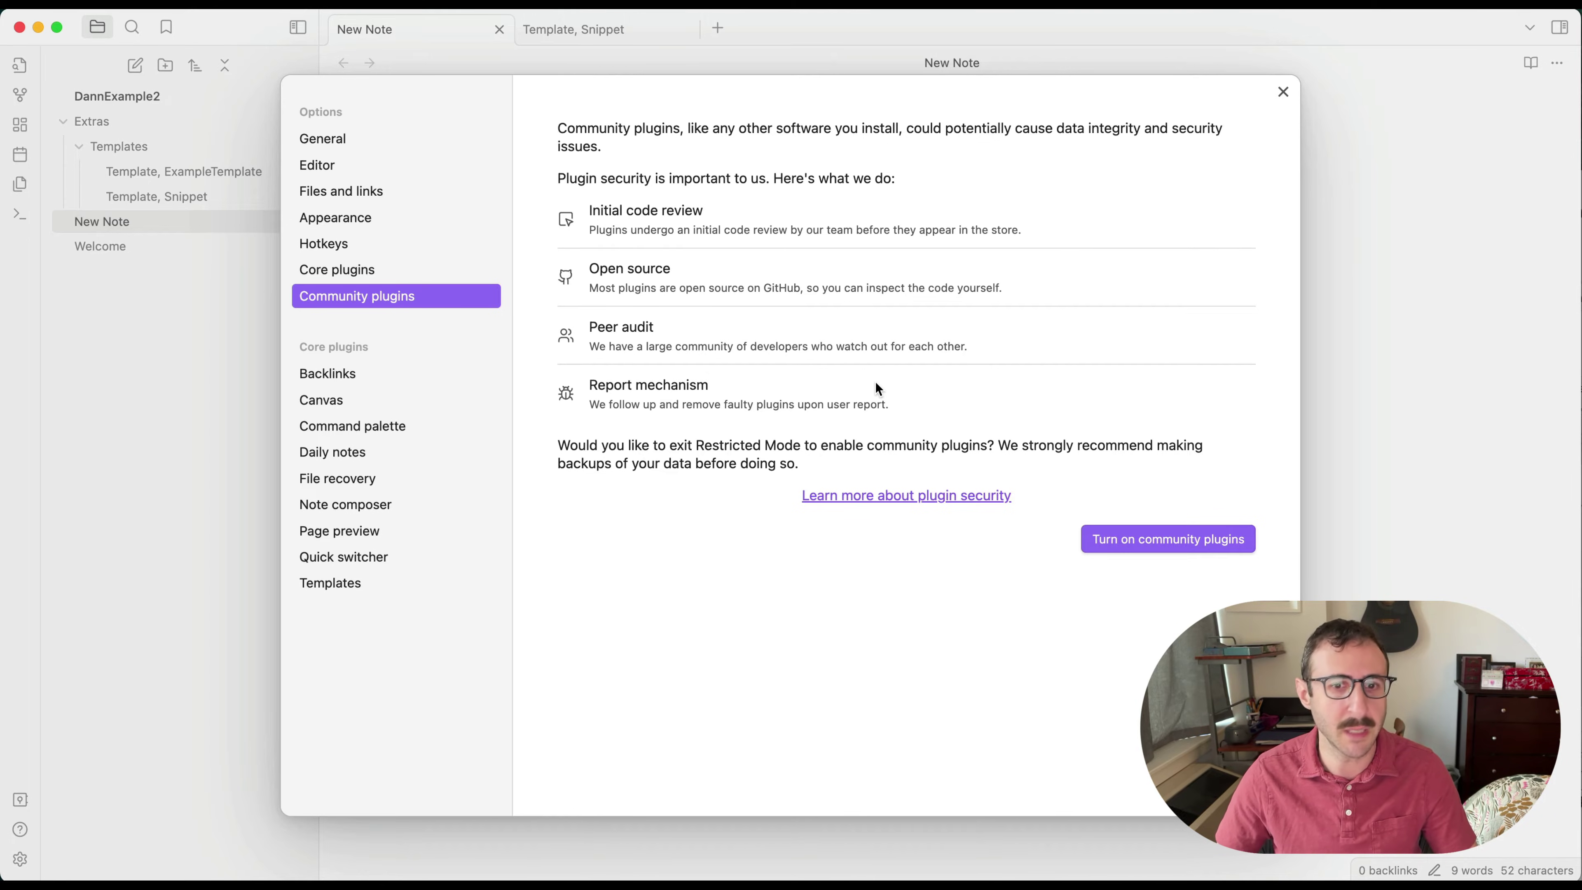
{"action": "left_click", "coordinate": [1175, 541]}
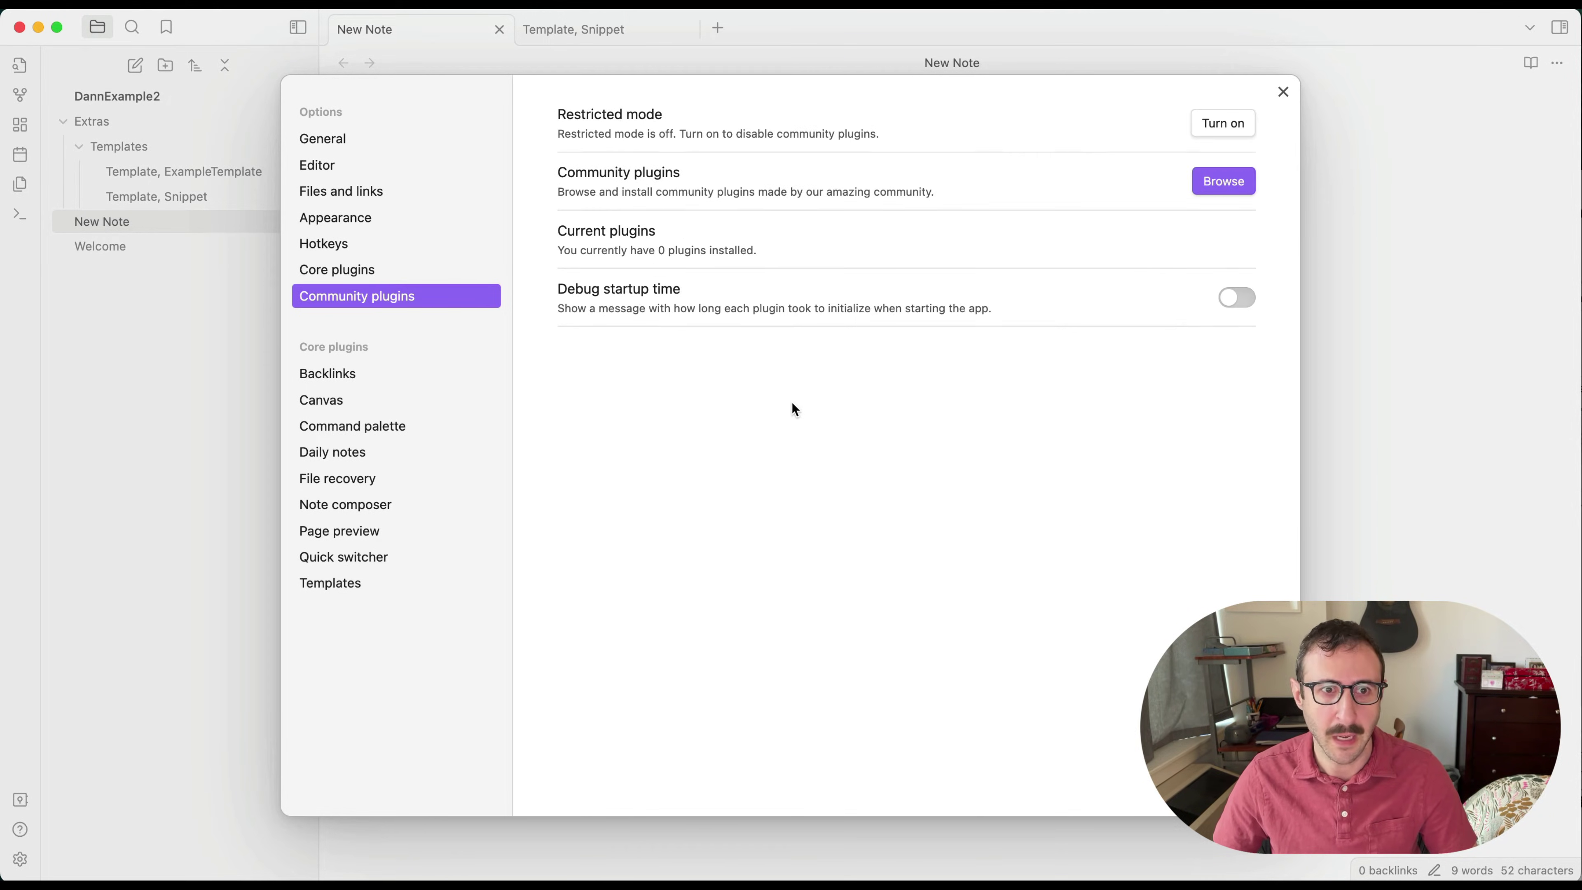
Step: Search the community plugin catalogue for "templa" and open the Templater plugin's page
{"action": "left_click", "coordinate": [1225, 191]}
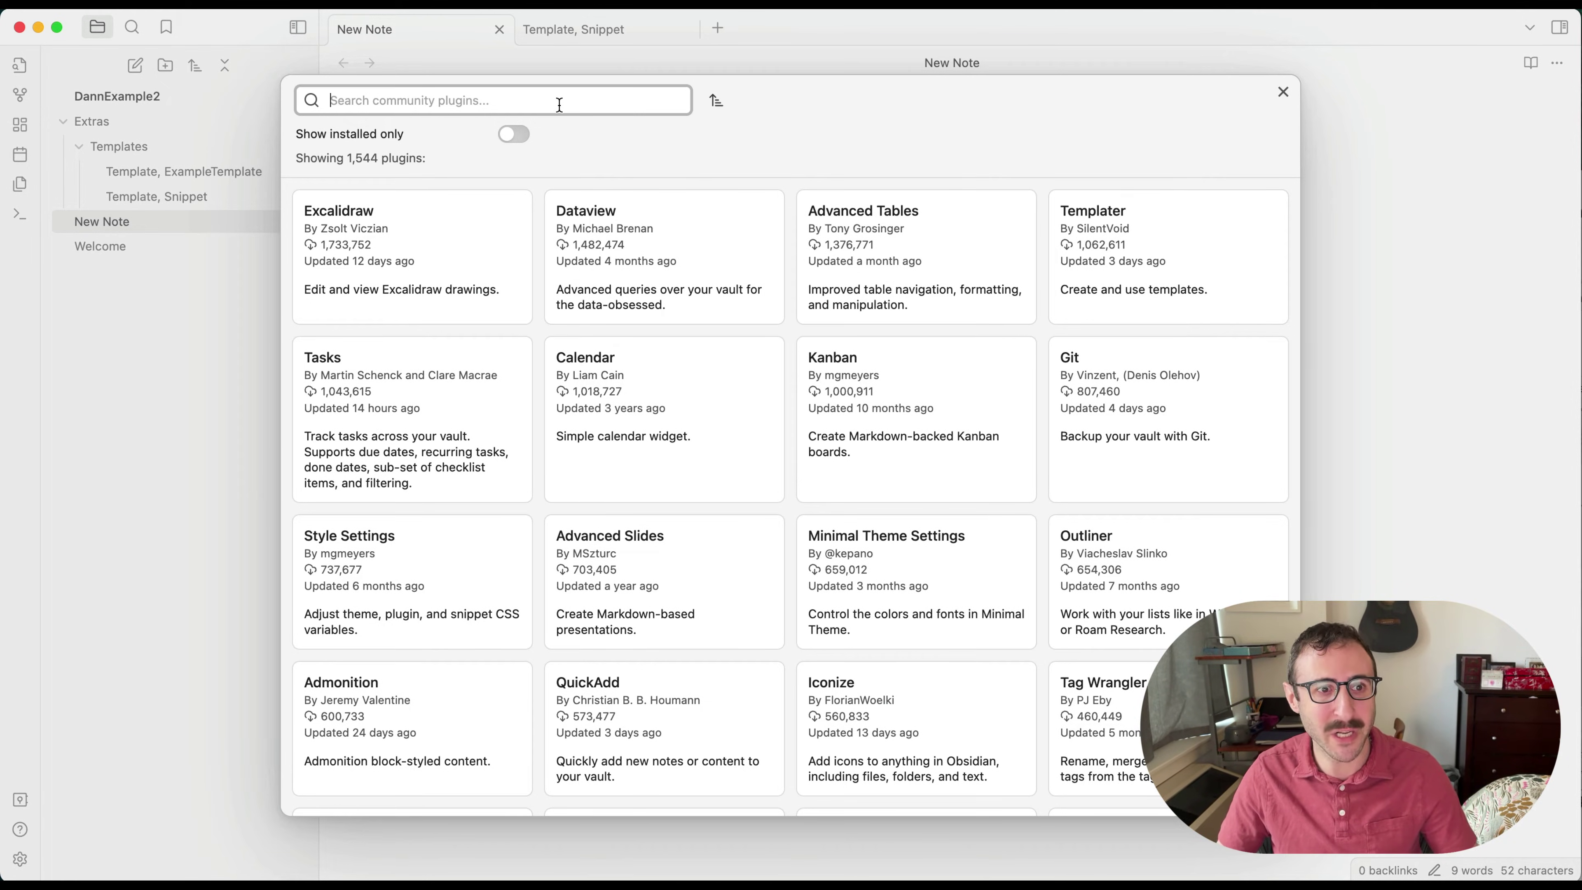
{"action": "type", "text": "temp"}
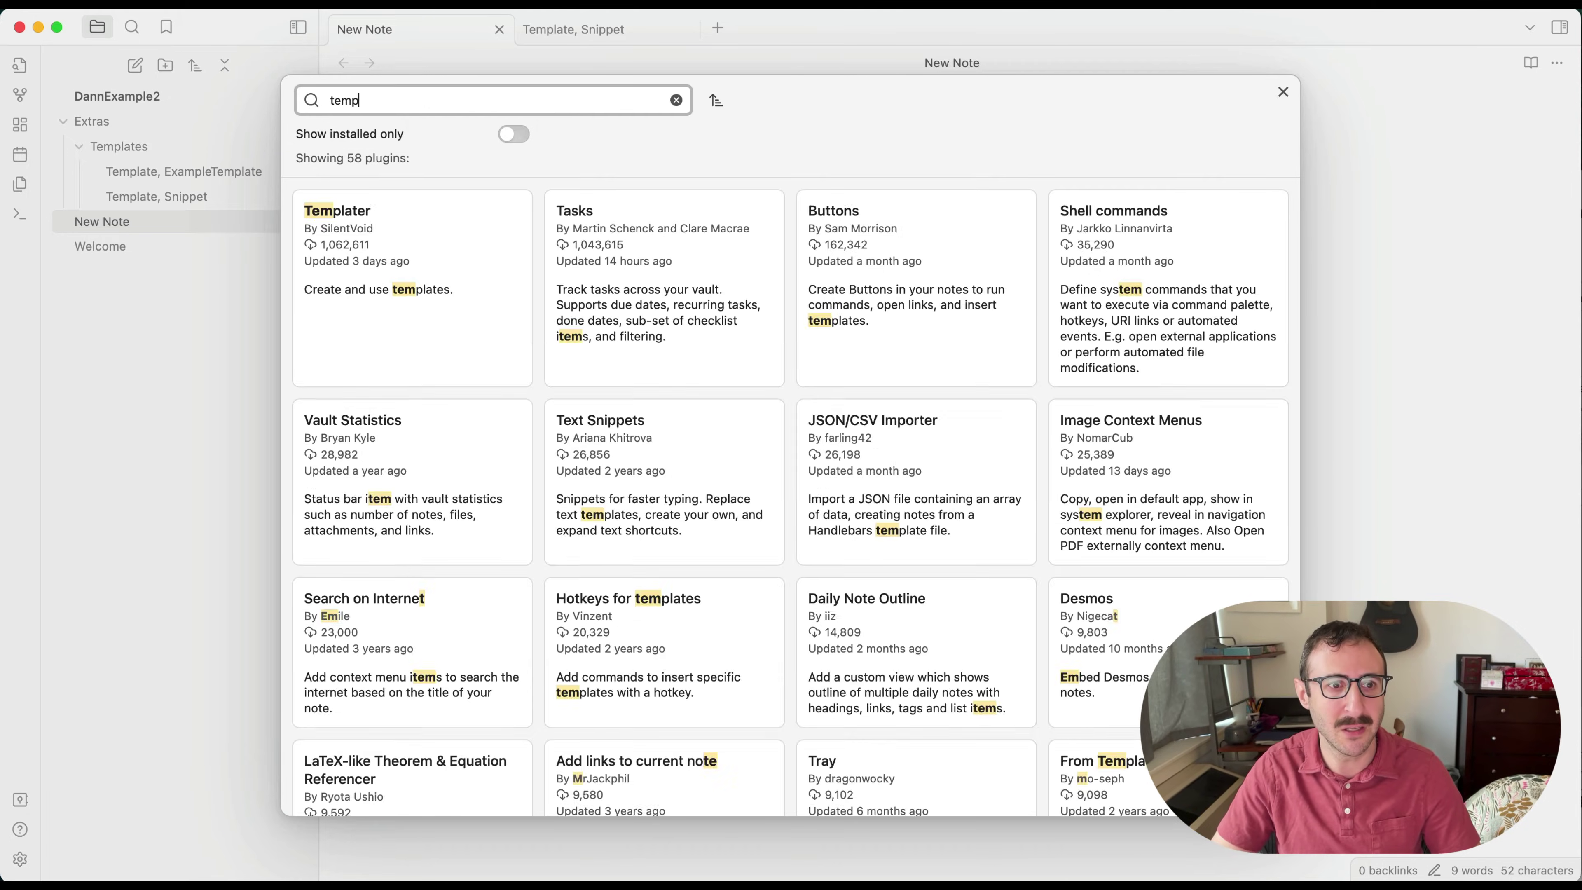
{"action": "type", "text": "le"}
{"action": "key", "text": "BackSpace"}
{"action": "type", "text": "a"}
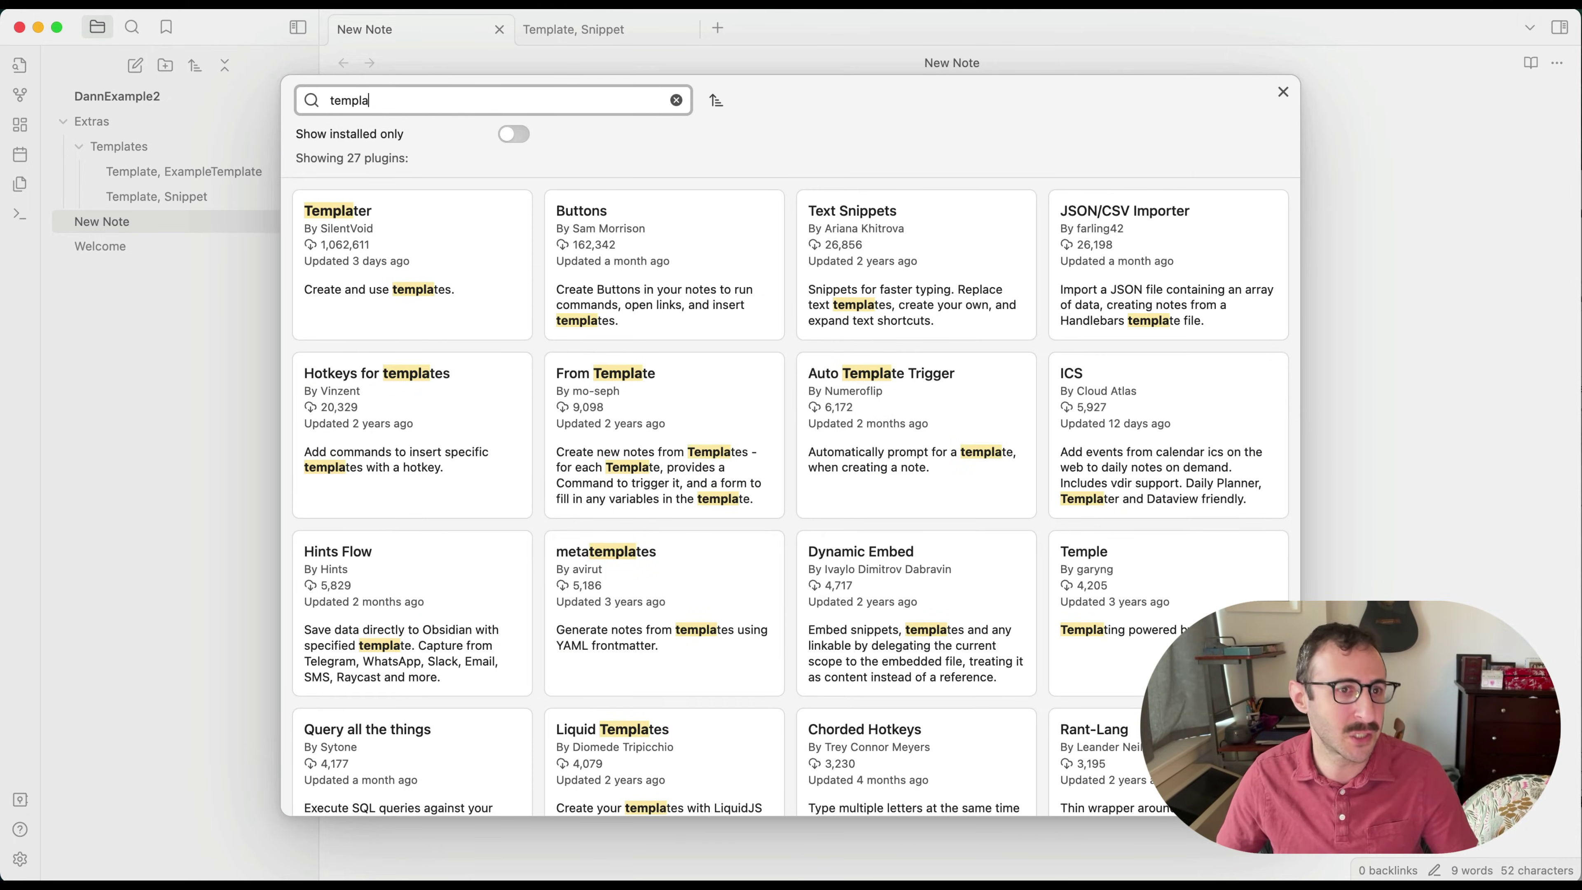
{"action": "left_click", "coordinate": [343, 215]}
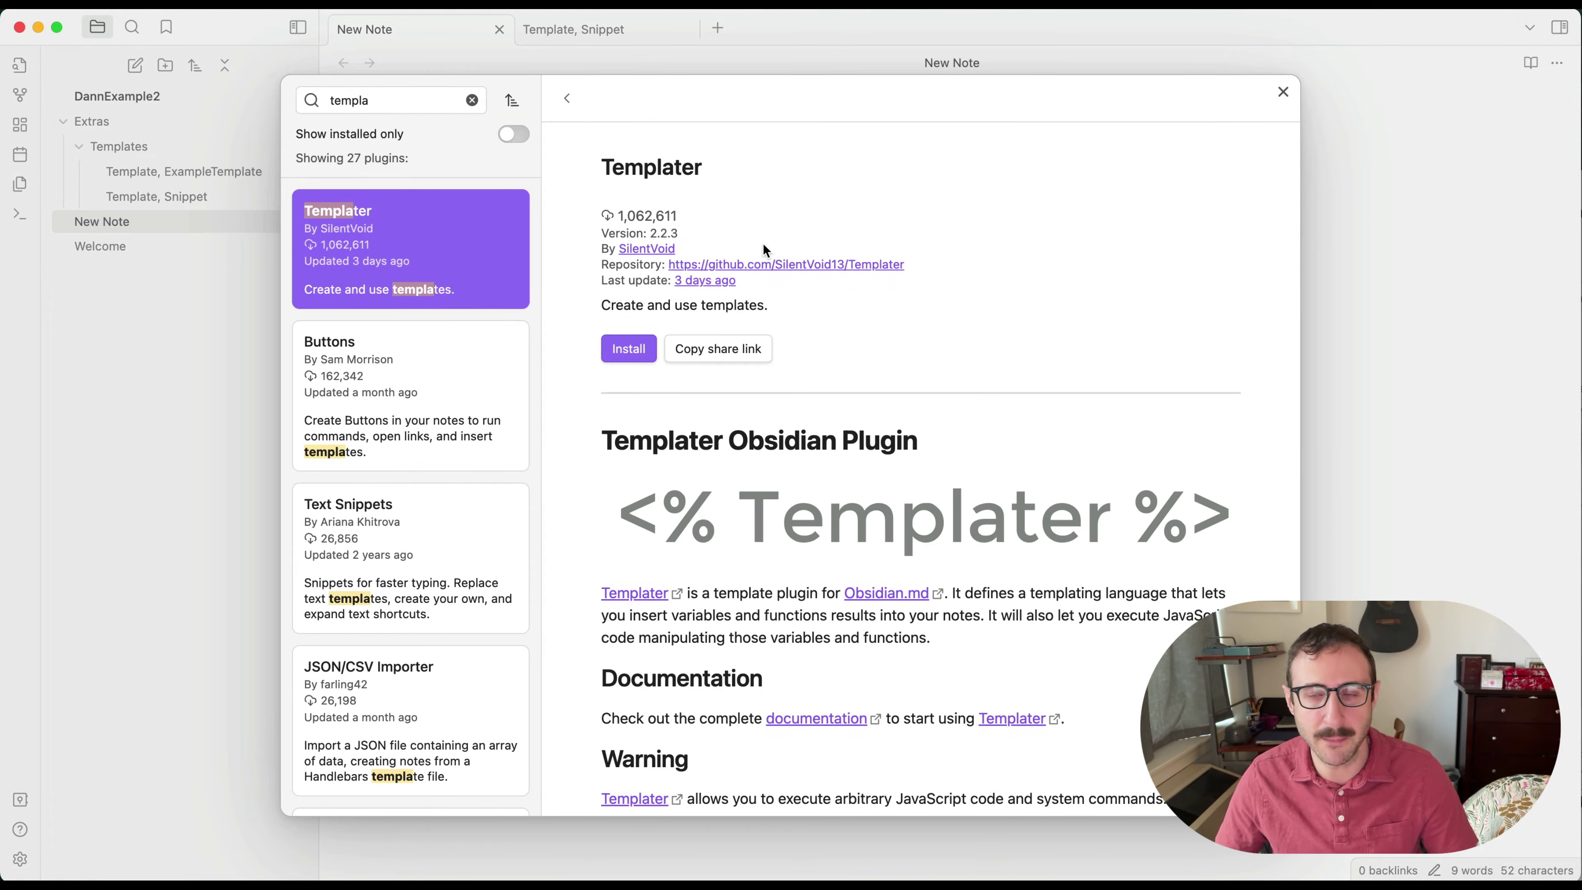
Step: Install and enable the Templater plugin, and return to the community plugin settings
{"action": "left_click", "coordinate": [634, 353]}
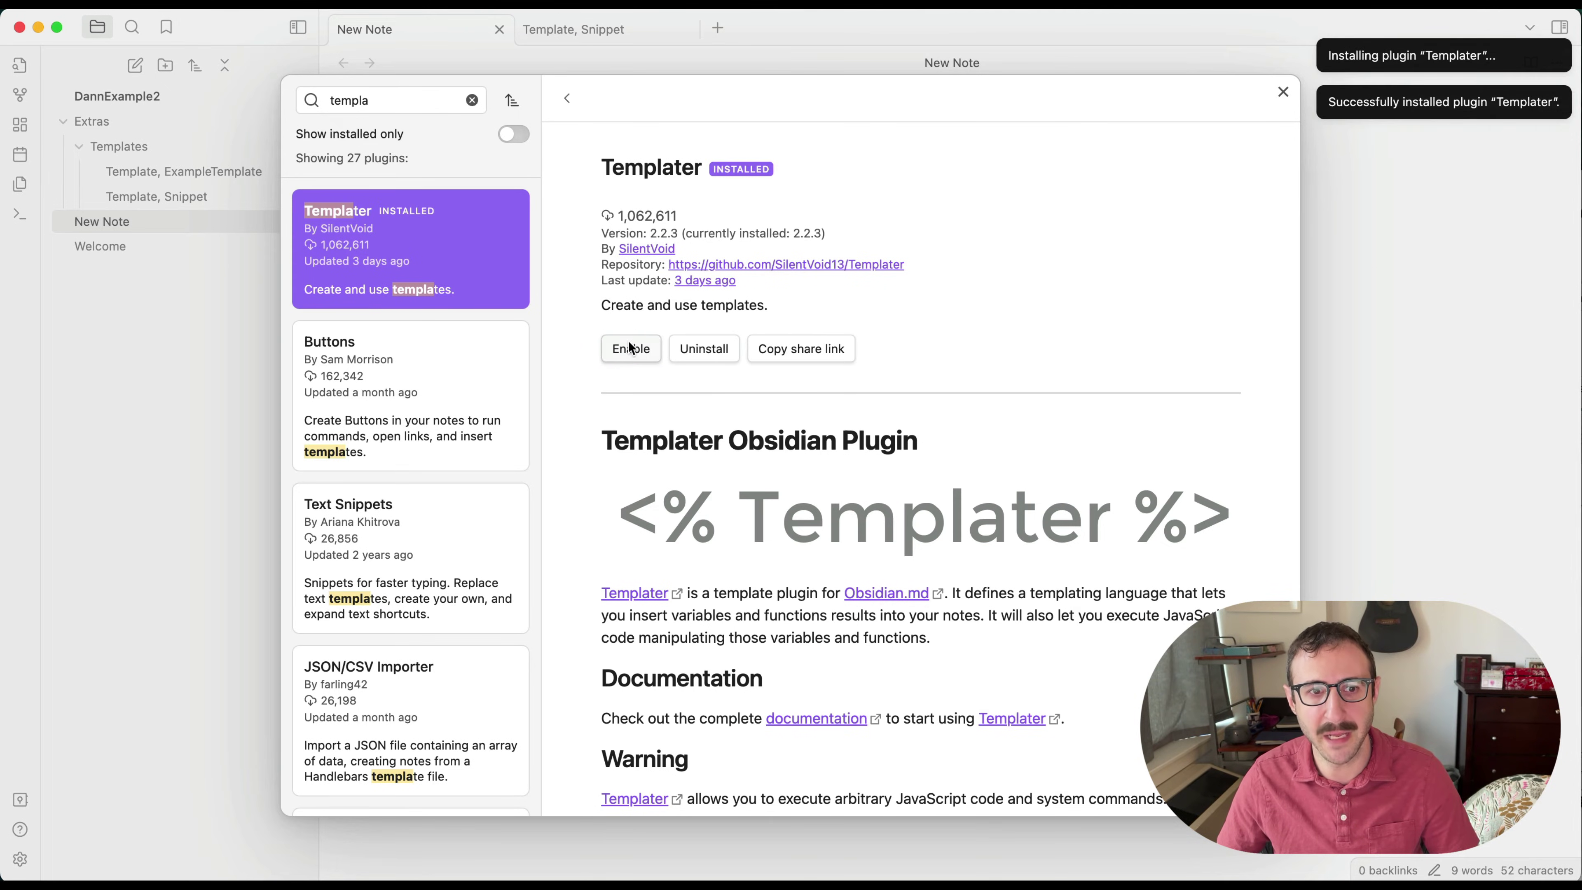
{"action": "left_click", "coordinate": [629, 348]}
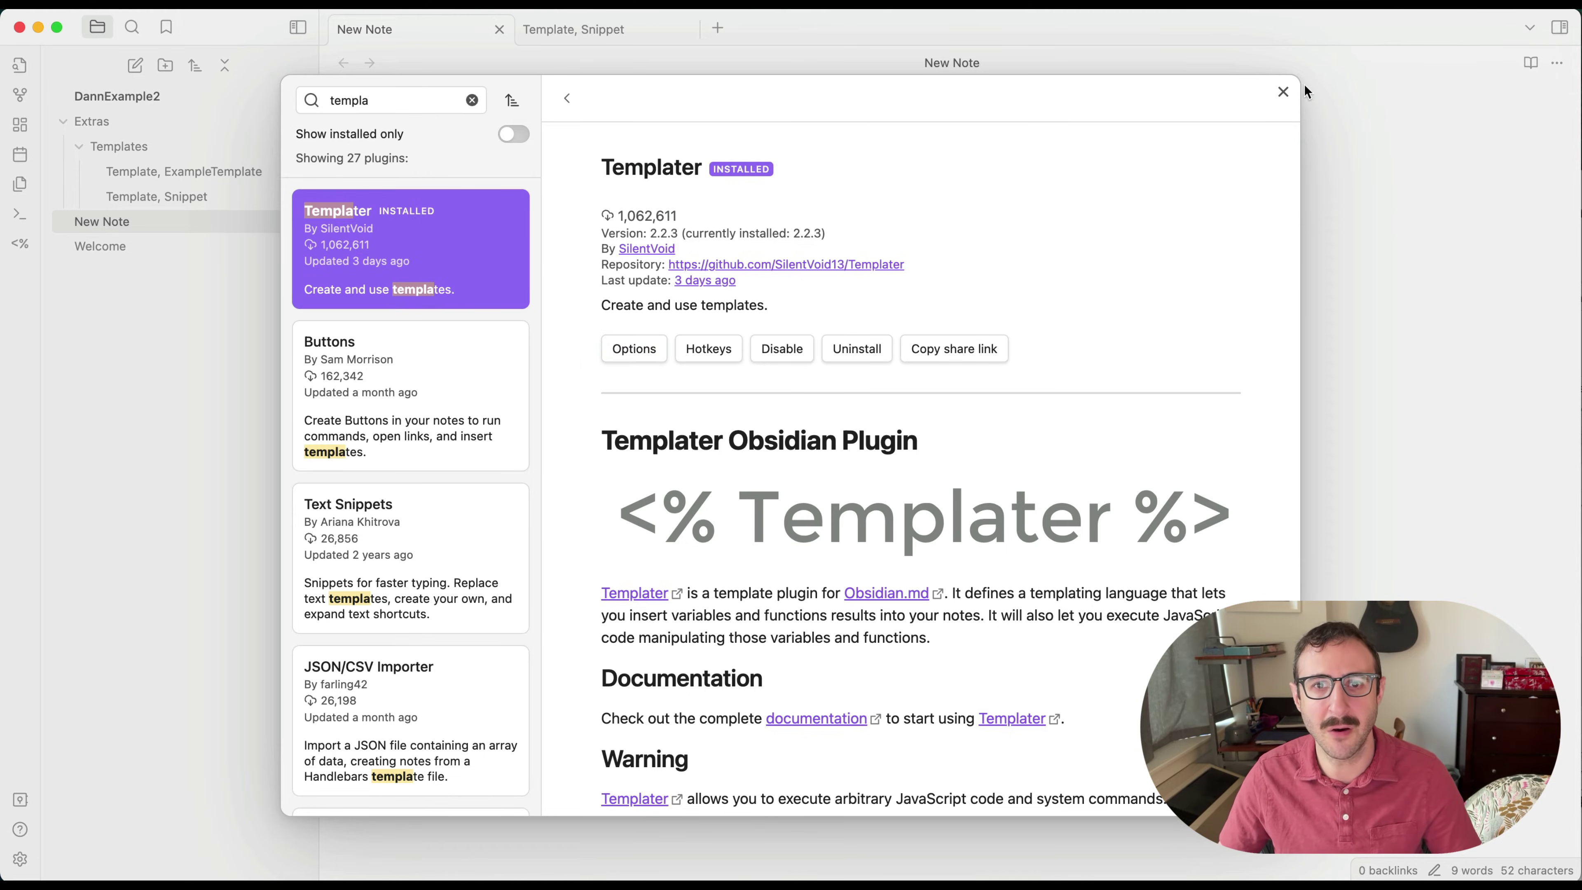
{"action": "left_click", "coordinate": [1283, 91]}
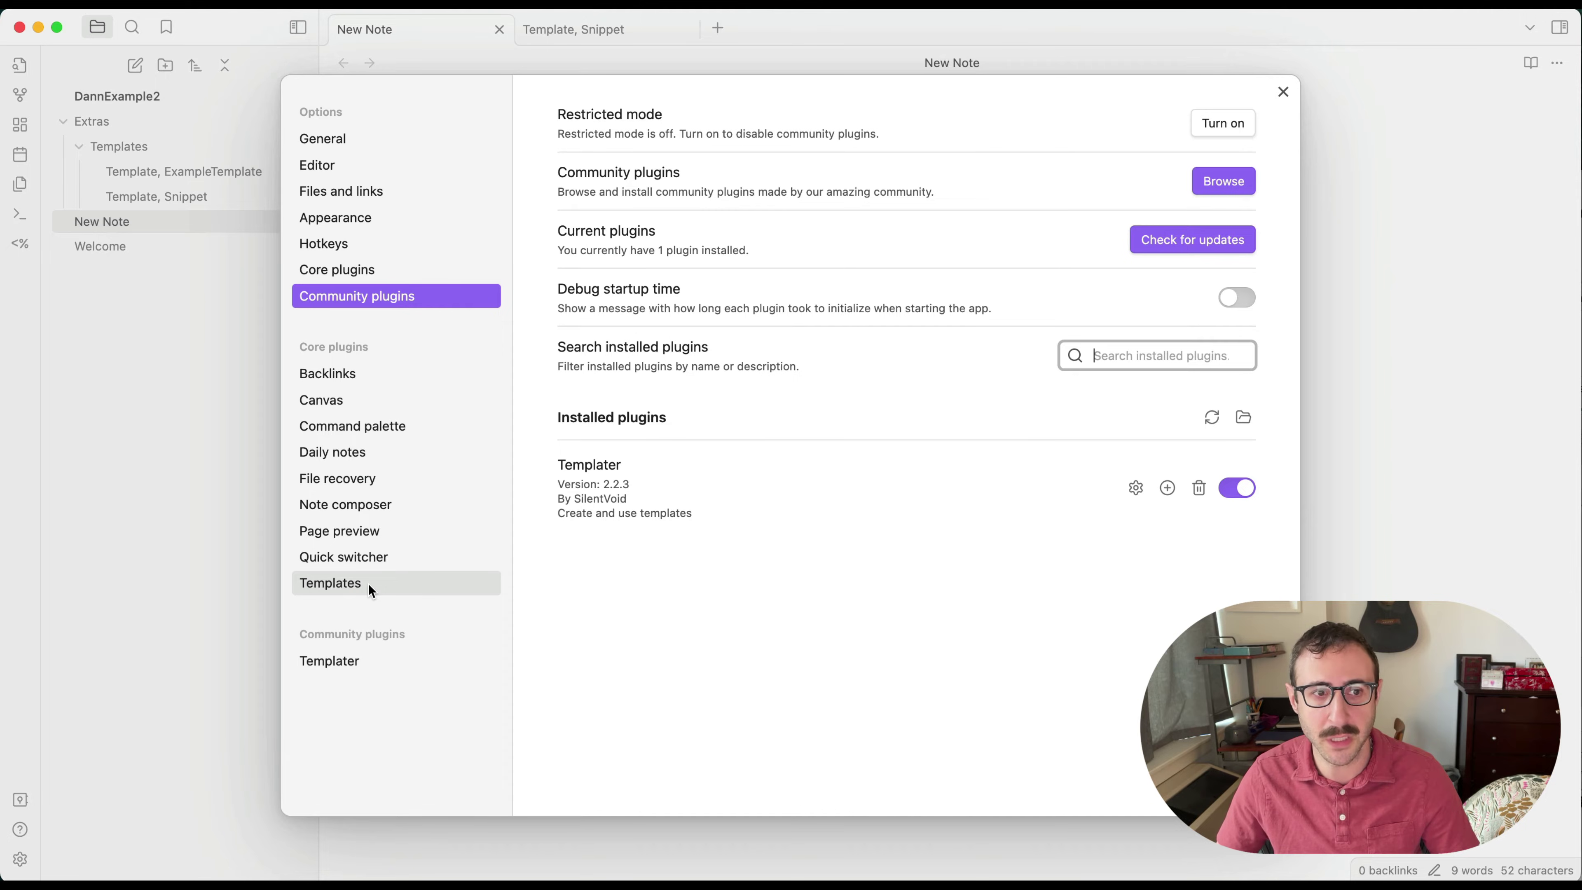
Step: Disable the Templates core plugin in the vault's settings
{"action": "left_click", "coordinate": [363, 272]}
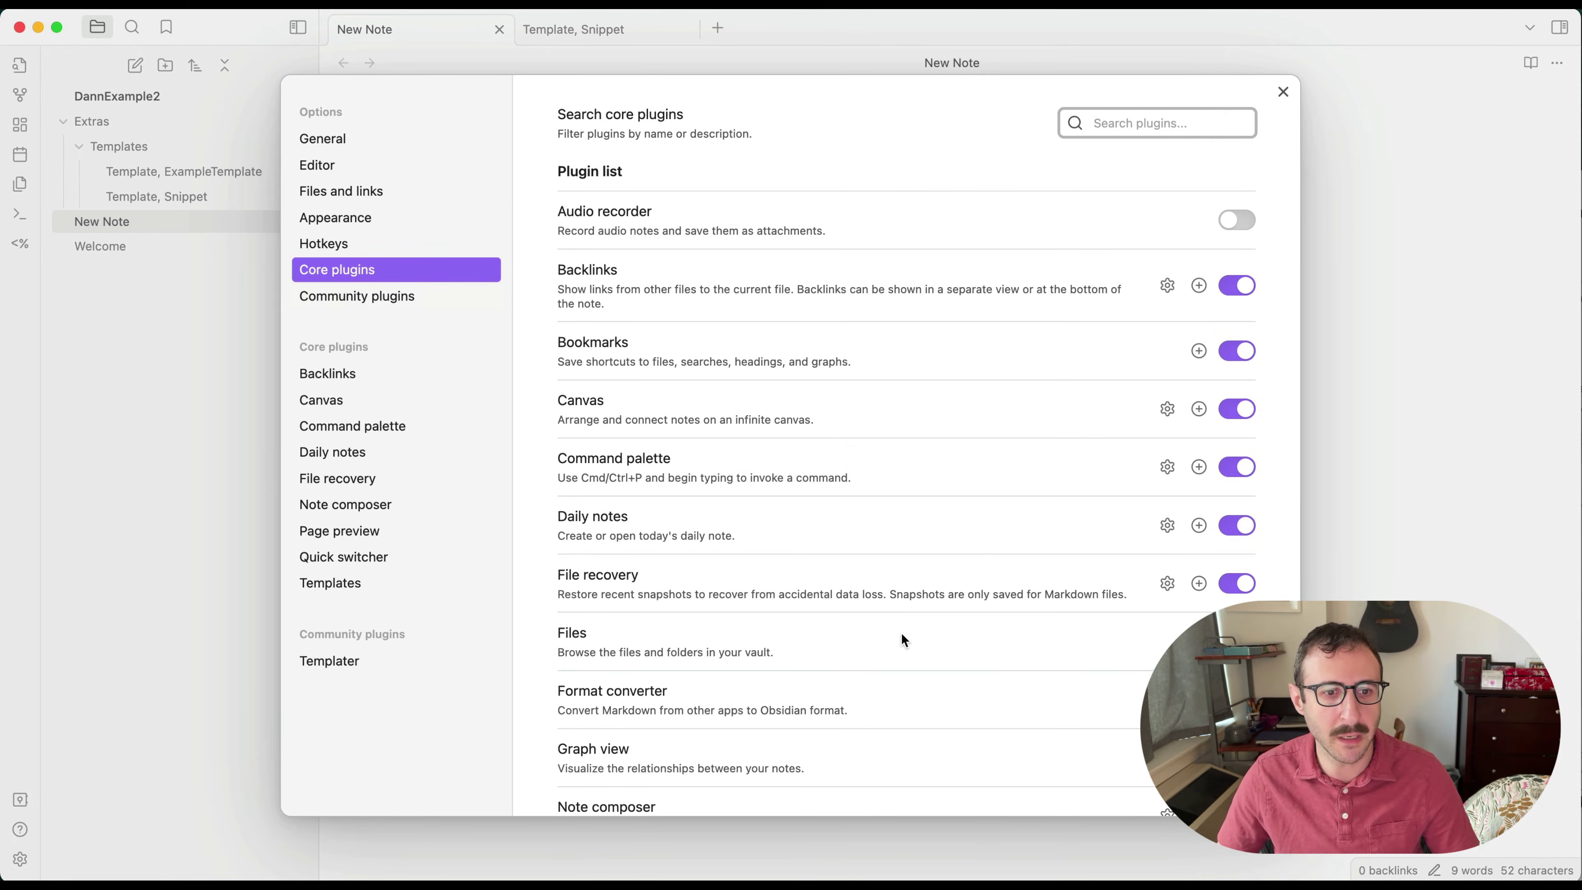
{"action": "scroll", "coordinate": [901, 633], "scroll_direction": "down", "scroll_amount": 15}
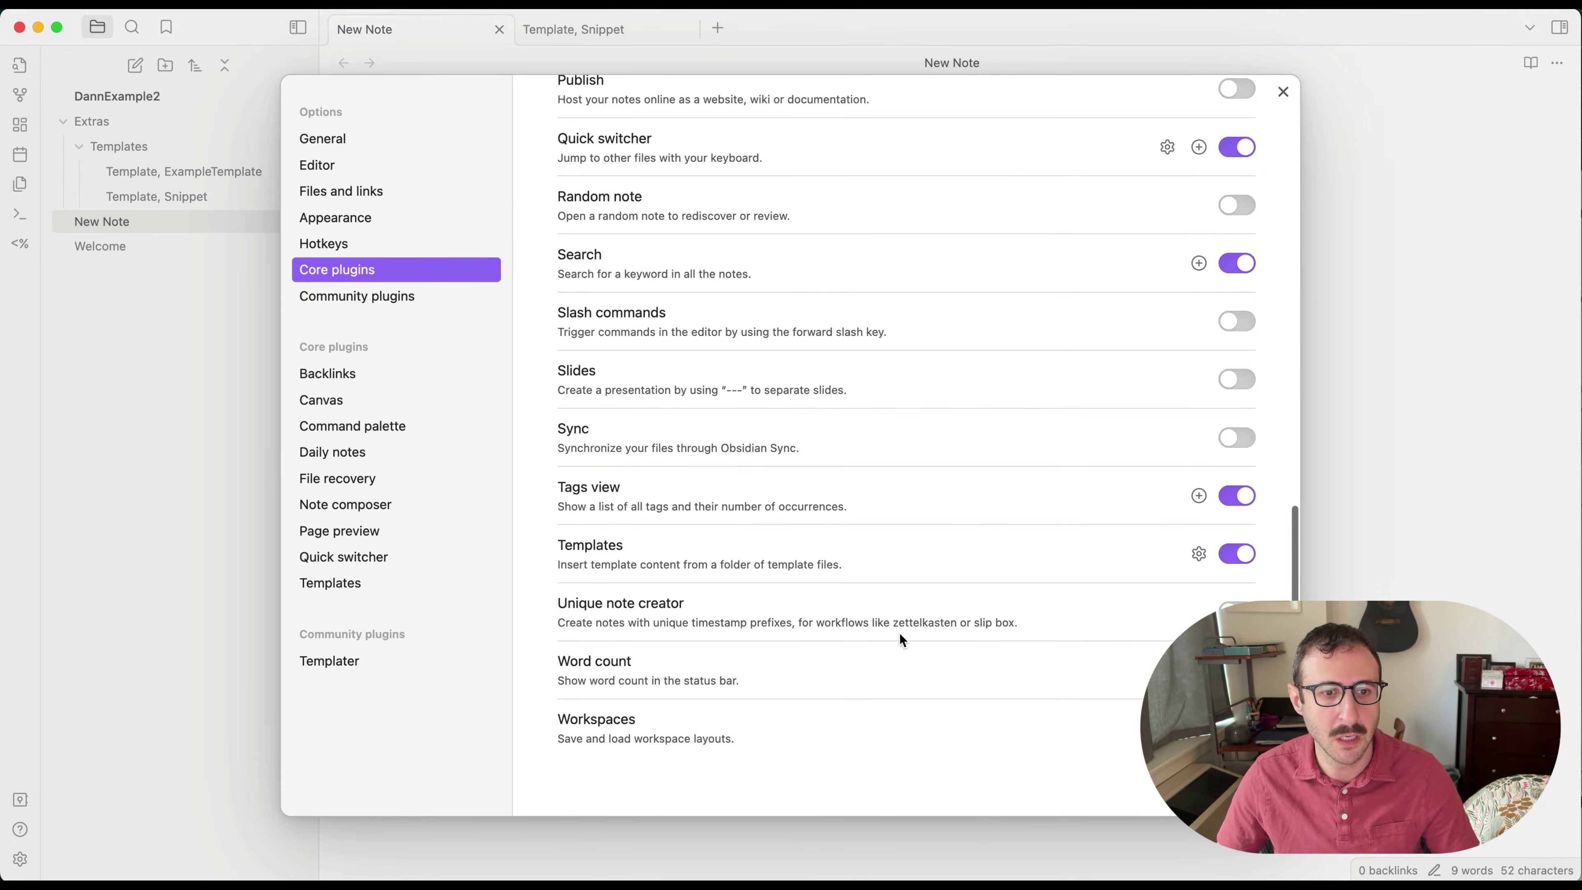
{"action": "left_click", "coordinate": [1230, 556]}
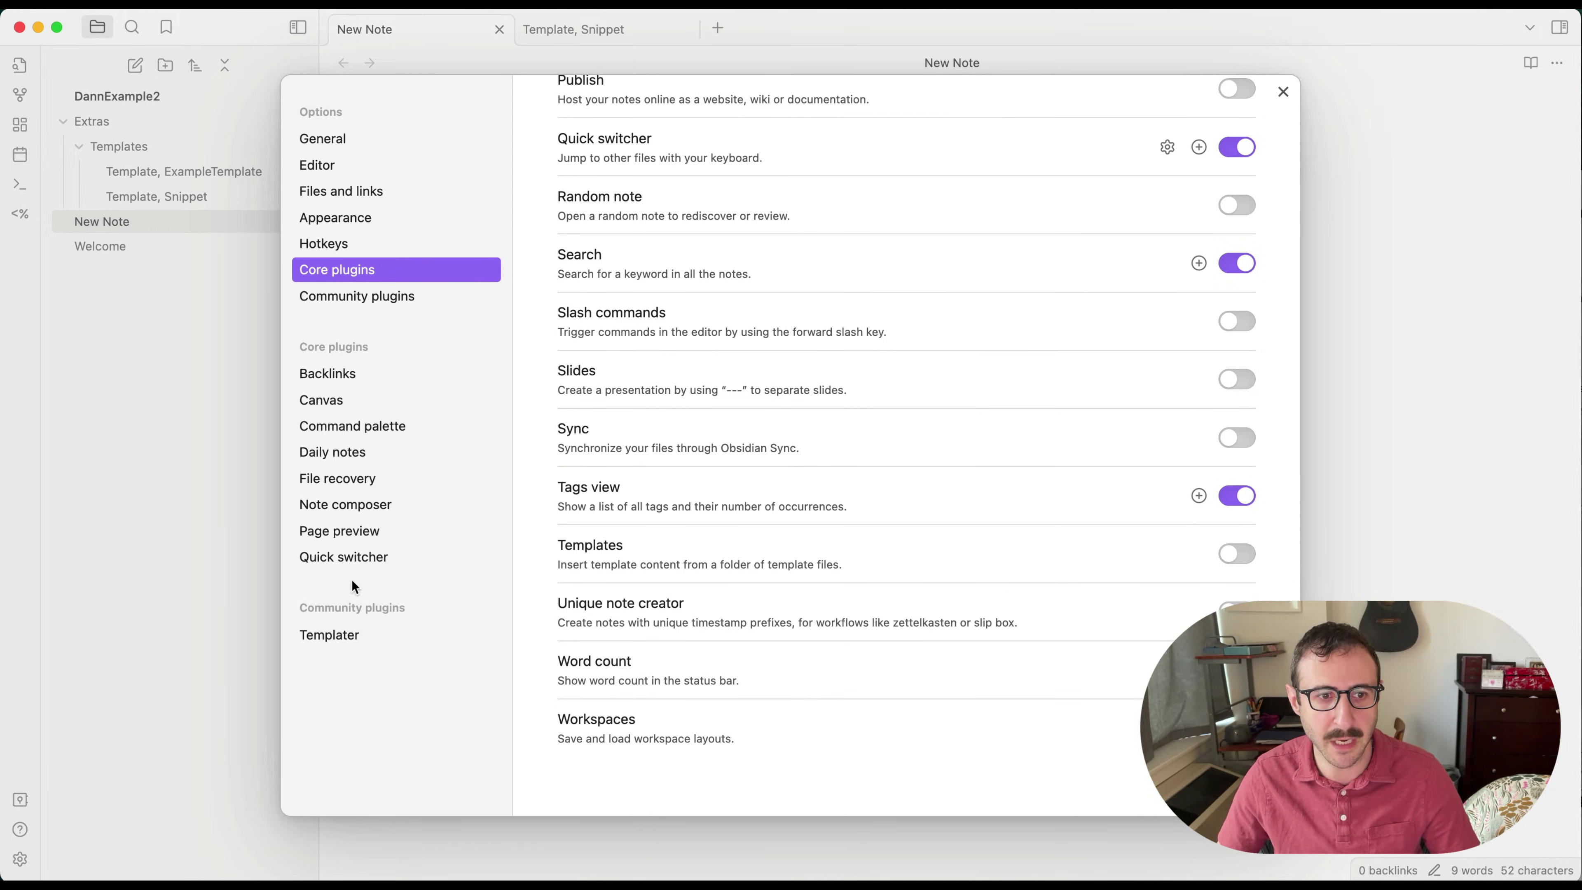
Step: Set Templater's template folder location to Extras/Templates in the plugin's settings
{"action": "left_click", "coordinate": [341, 634]}
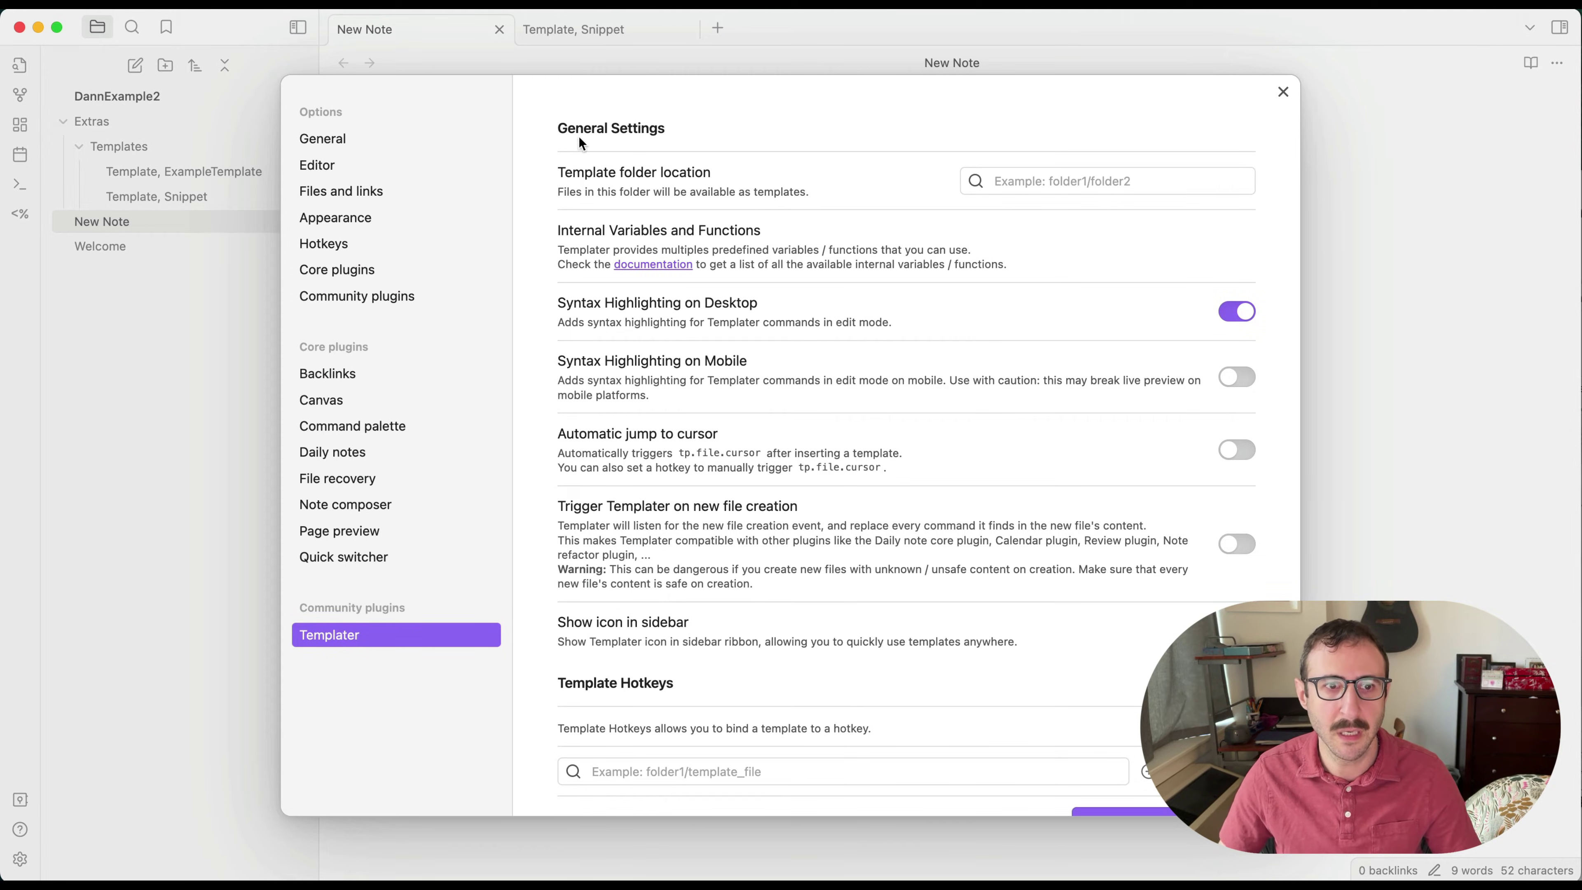
{"action": "left_click", "coordinate": [1133, 182]}
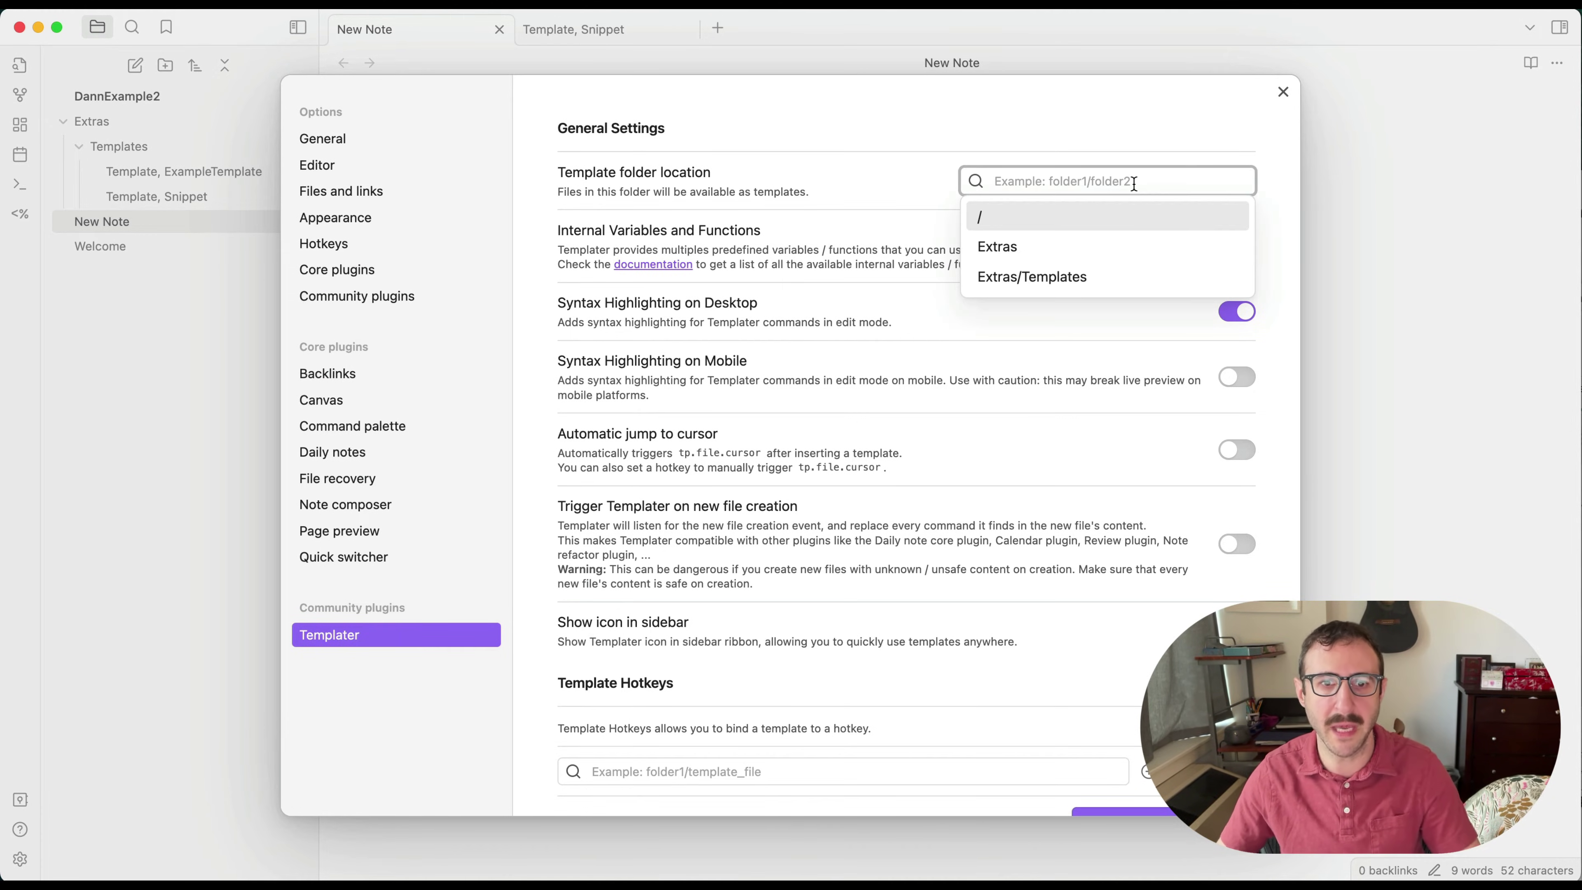
{"action": "left_click", "coordinate": [1068, 278]}
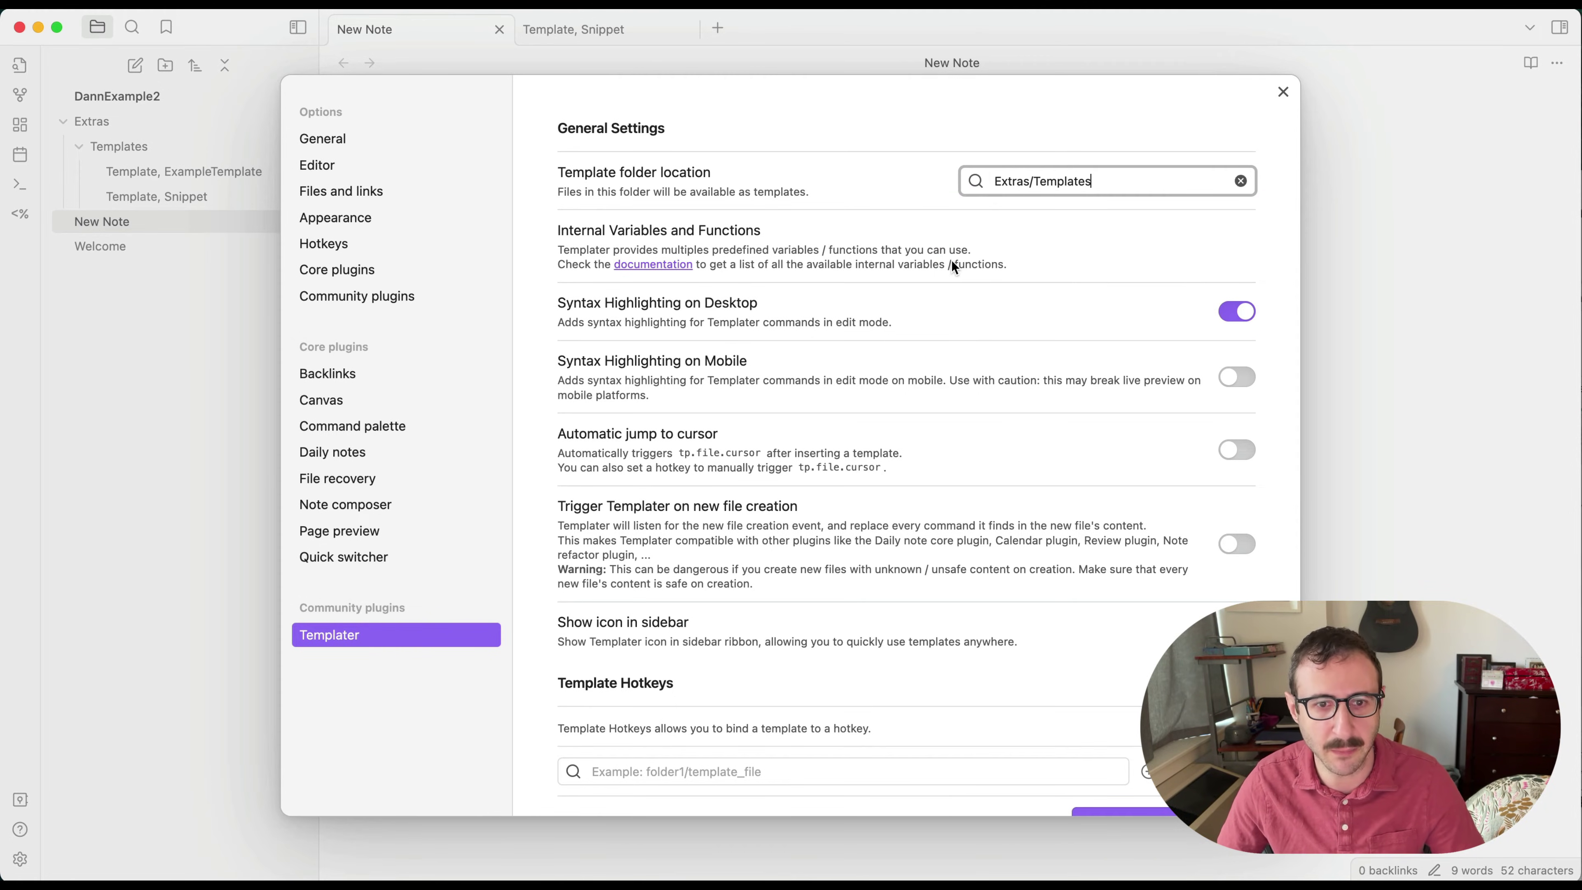
Step: Review the remaining Templater settings, including template hotkeys, startup templates and user script functions, and close the settings
{"action": "scroll", "coordinate": [944, 335], "scroll_direction": "down", "scroll_amount": 2}
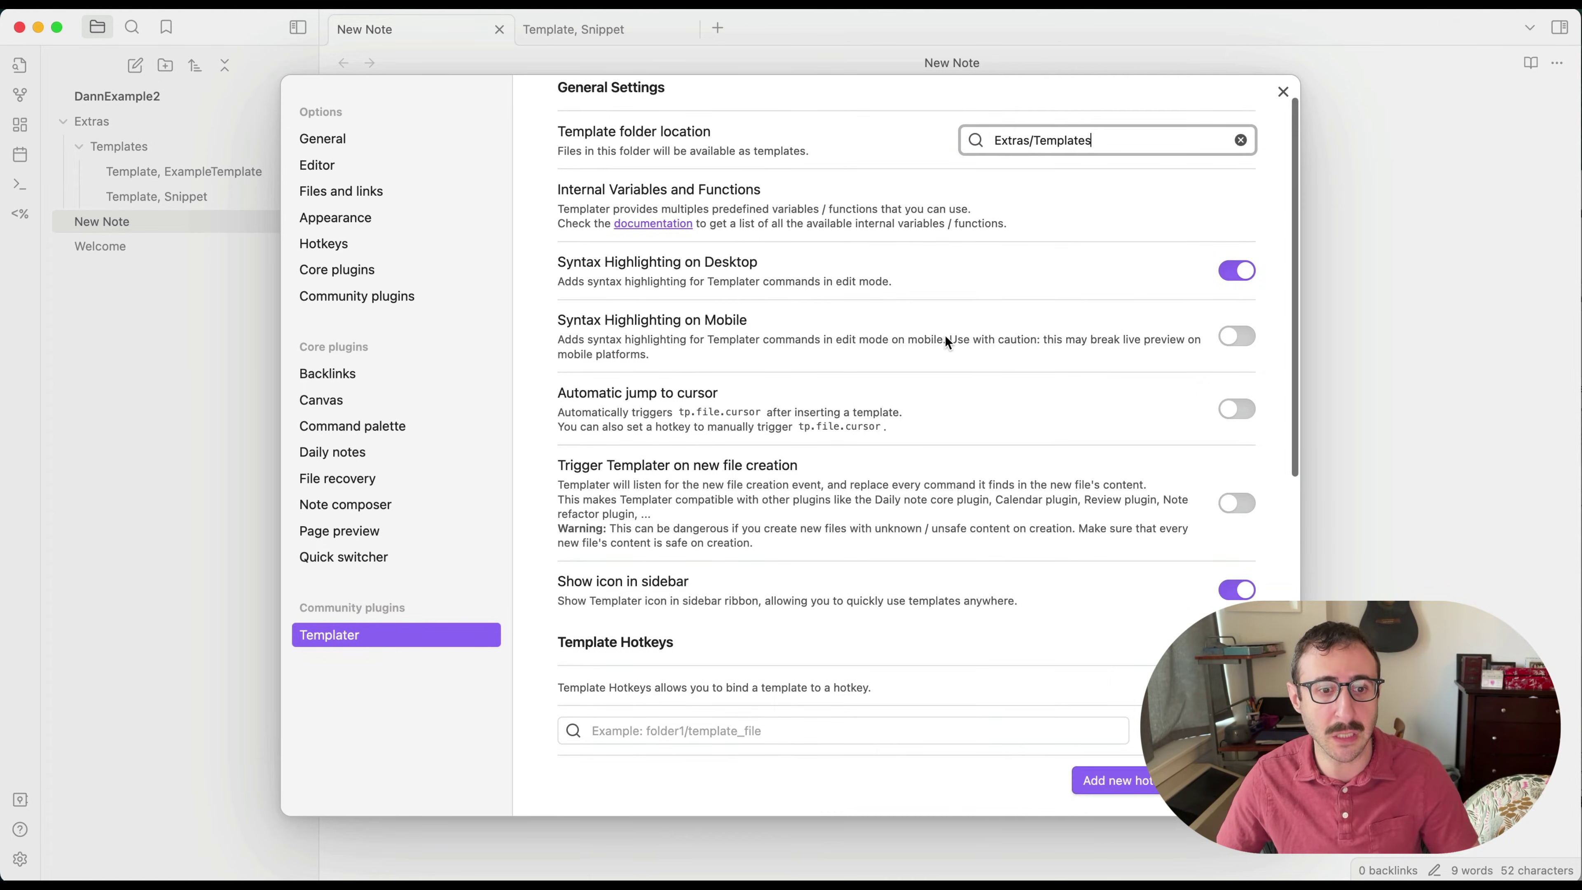
{"action": "scroll", "coordinate": [944, 335], "scroll_direction": "down", "scroll_amount": 10}
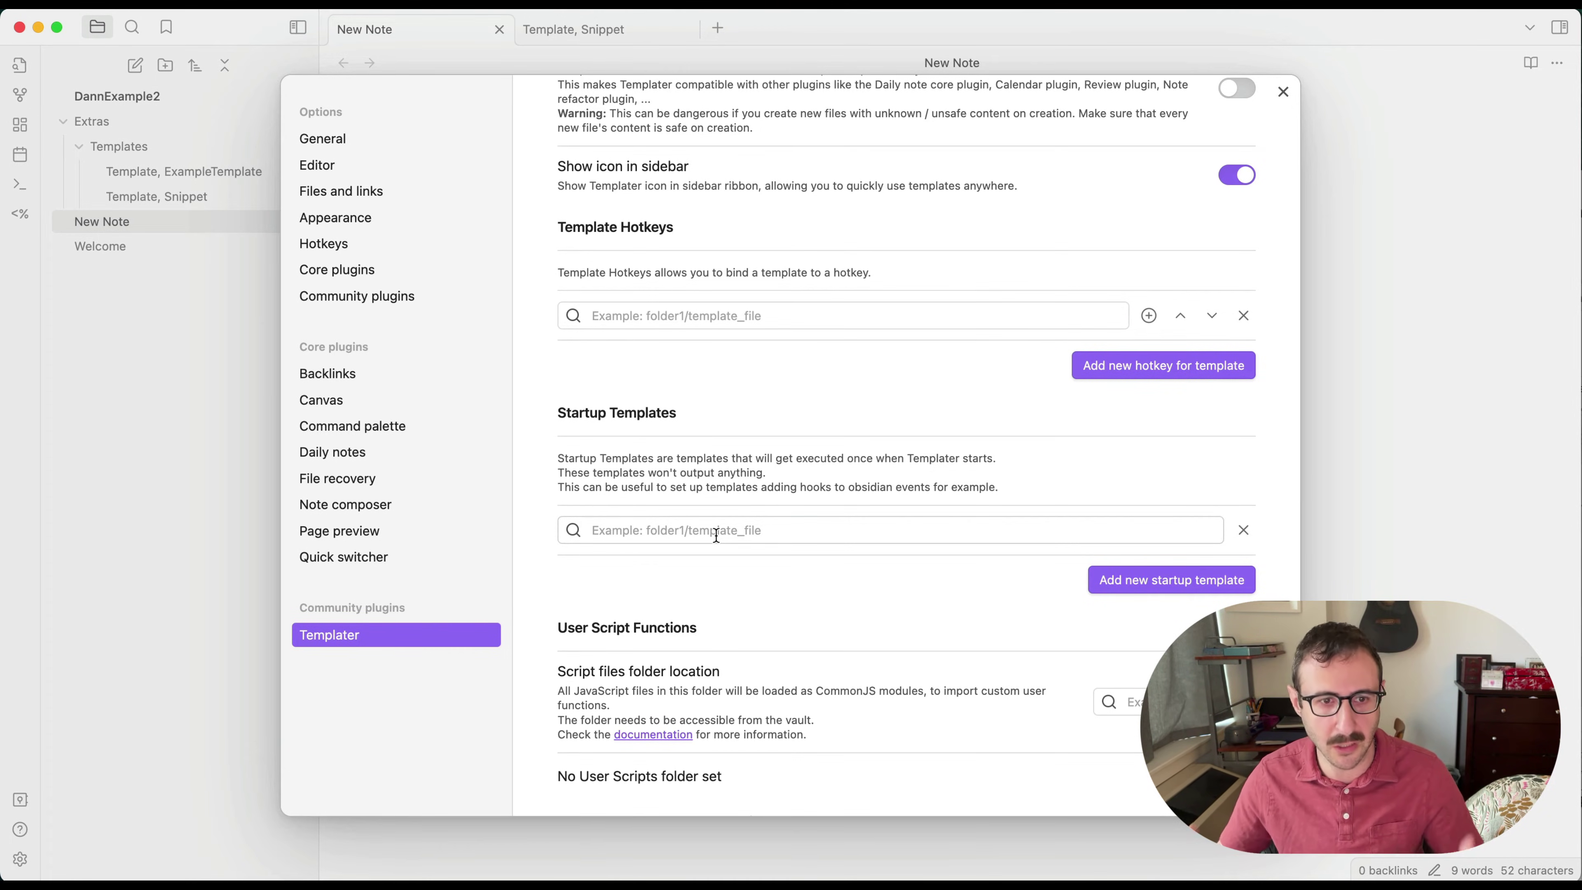
{"action": "scroll", "coordinate": [840, 608], "scroll_direction": "down", "scroll_amount": 5}
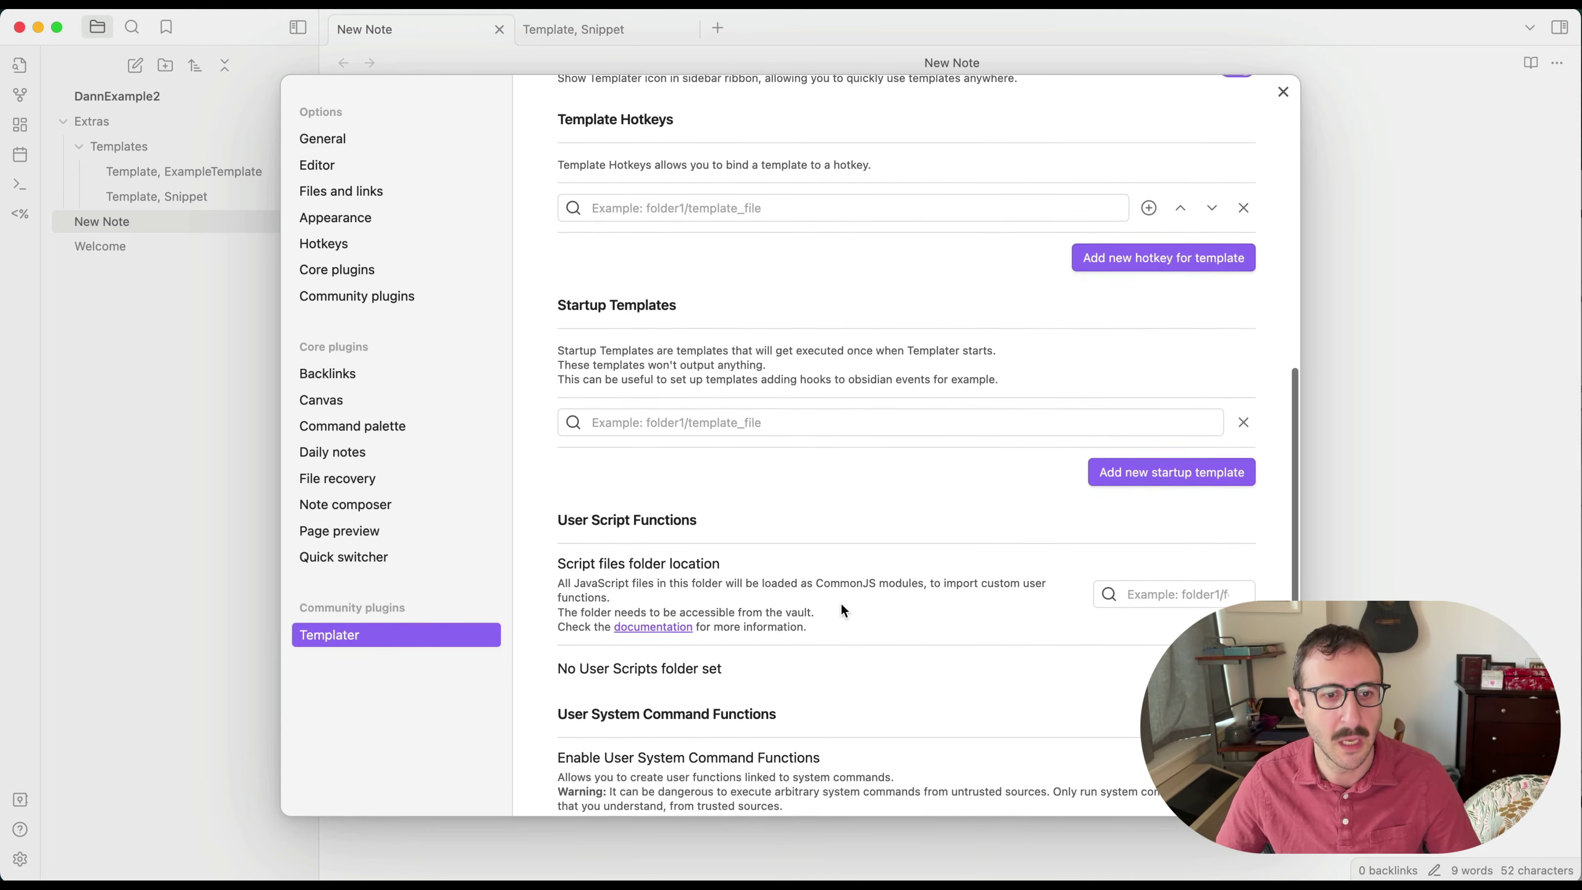
{"action": "scroll", "coordinate": [840, 603], "scroll_direction": "up", "scroll_amount": 15}
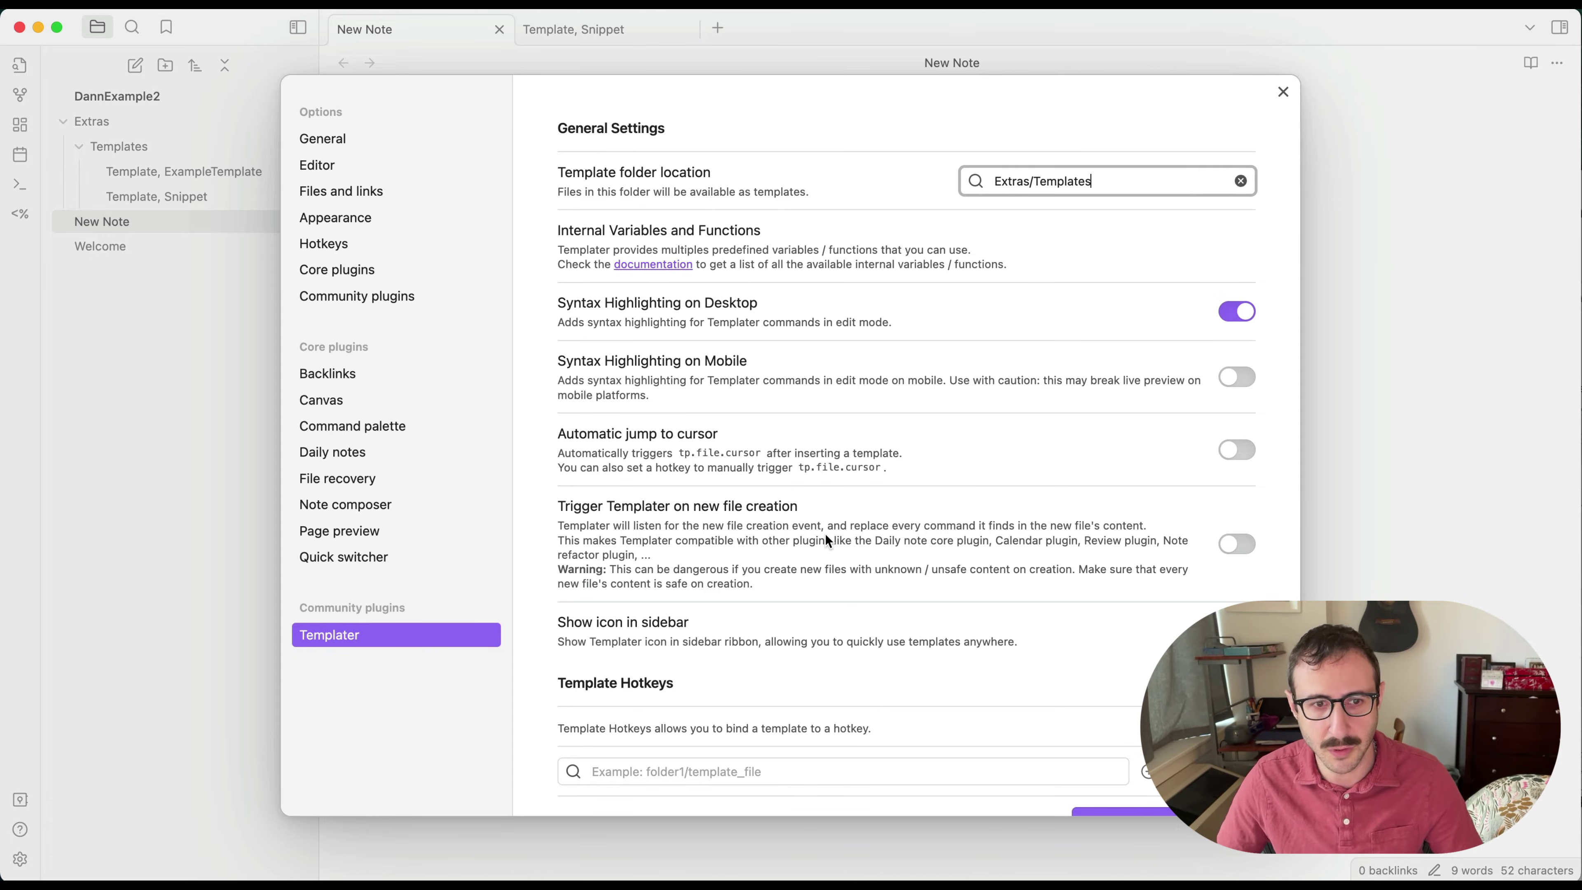
{"action": "left_click", "coordinate": [1283, 91]}
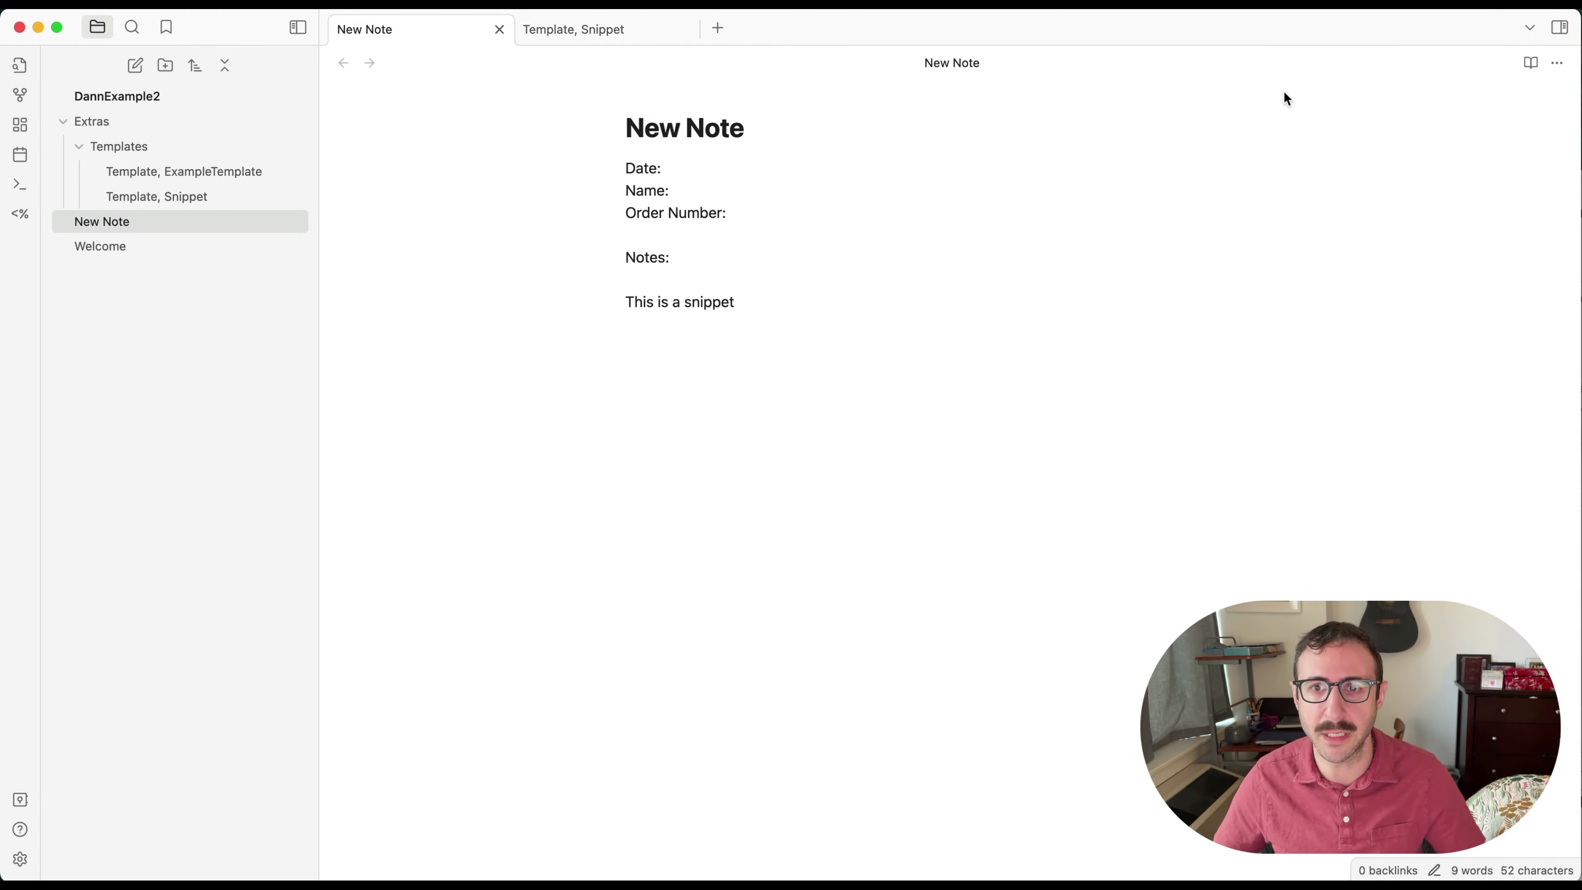
Step: Switch to Safari and view the SilentVoid13/Templater repository and the Templater documentation's Introduction page
{"action": "key", "text": "super+s"}
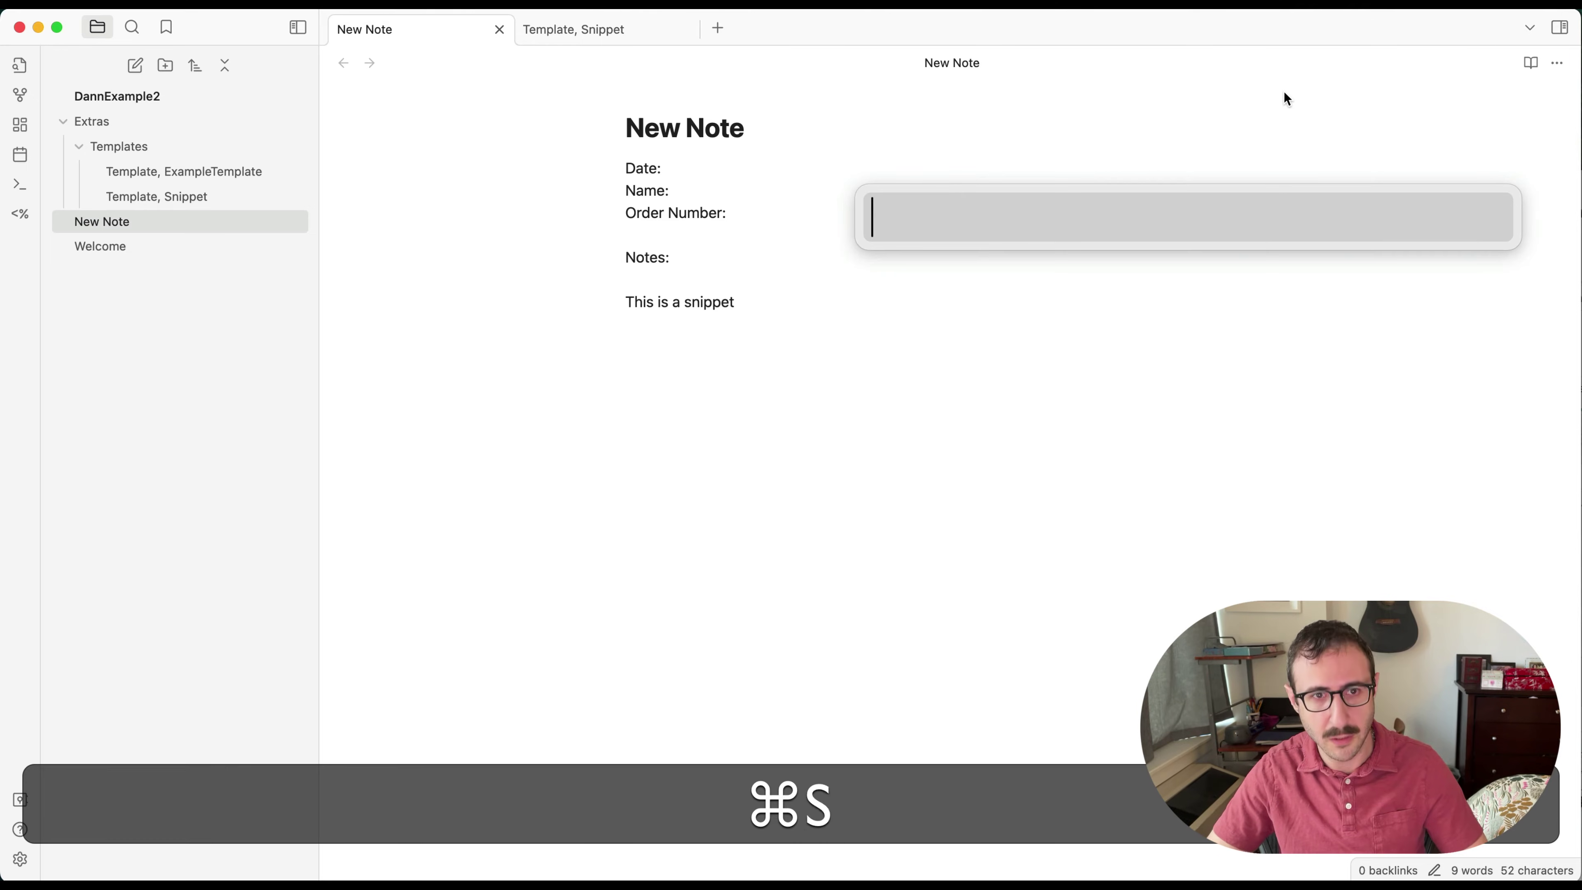
{"action": "type", "text": "saf"}
{"action": "key", "text": "Return"}
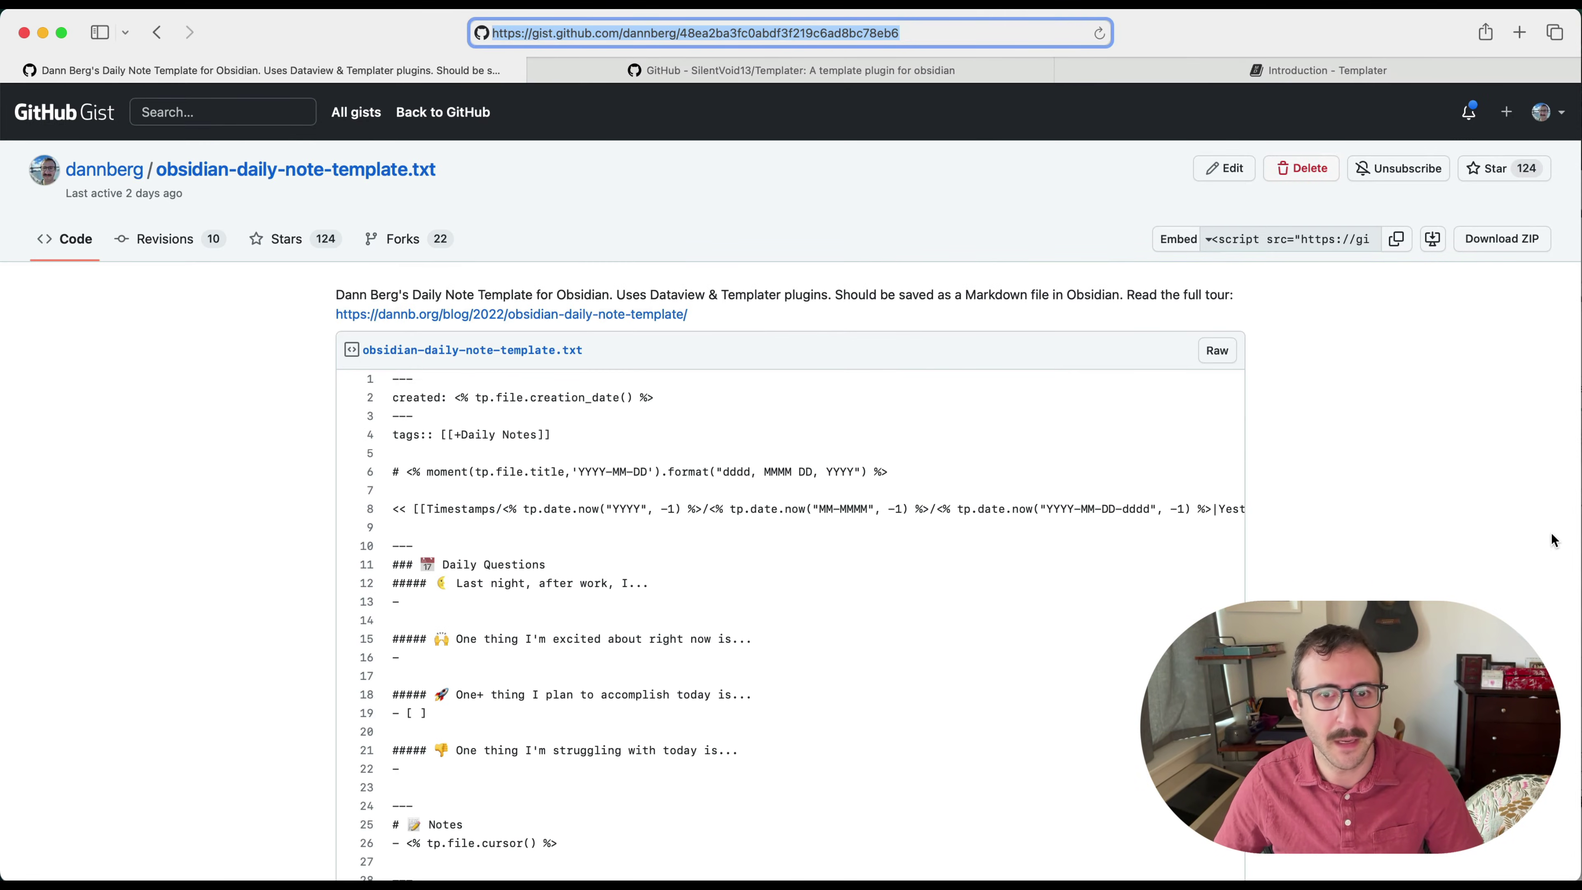
{"action": "left_click", "coordinate": [865, 74]}
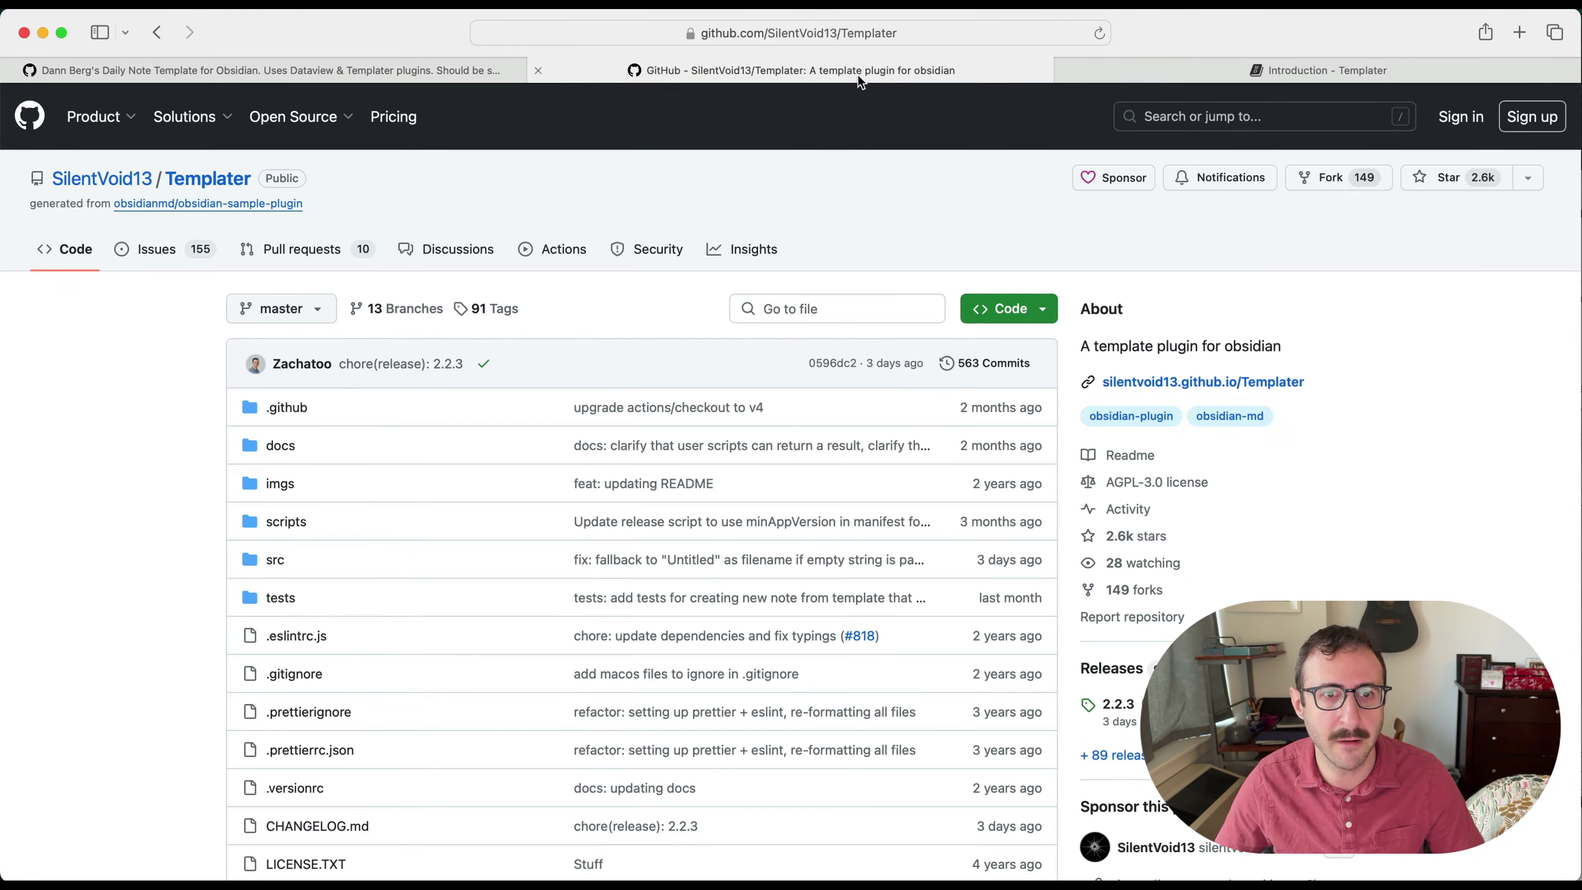
{"action": "left_click", "coordinate": [1238, 78]}
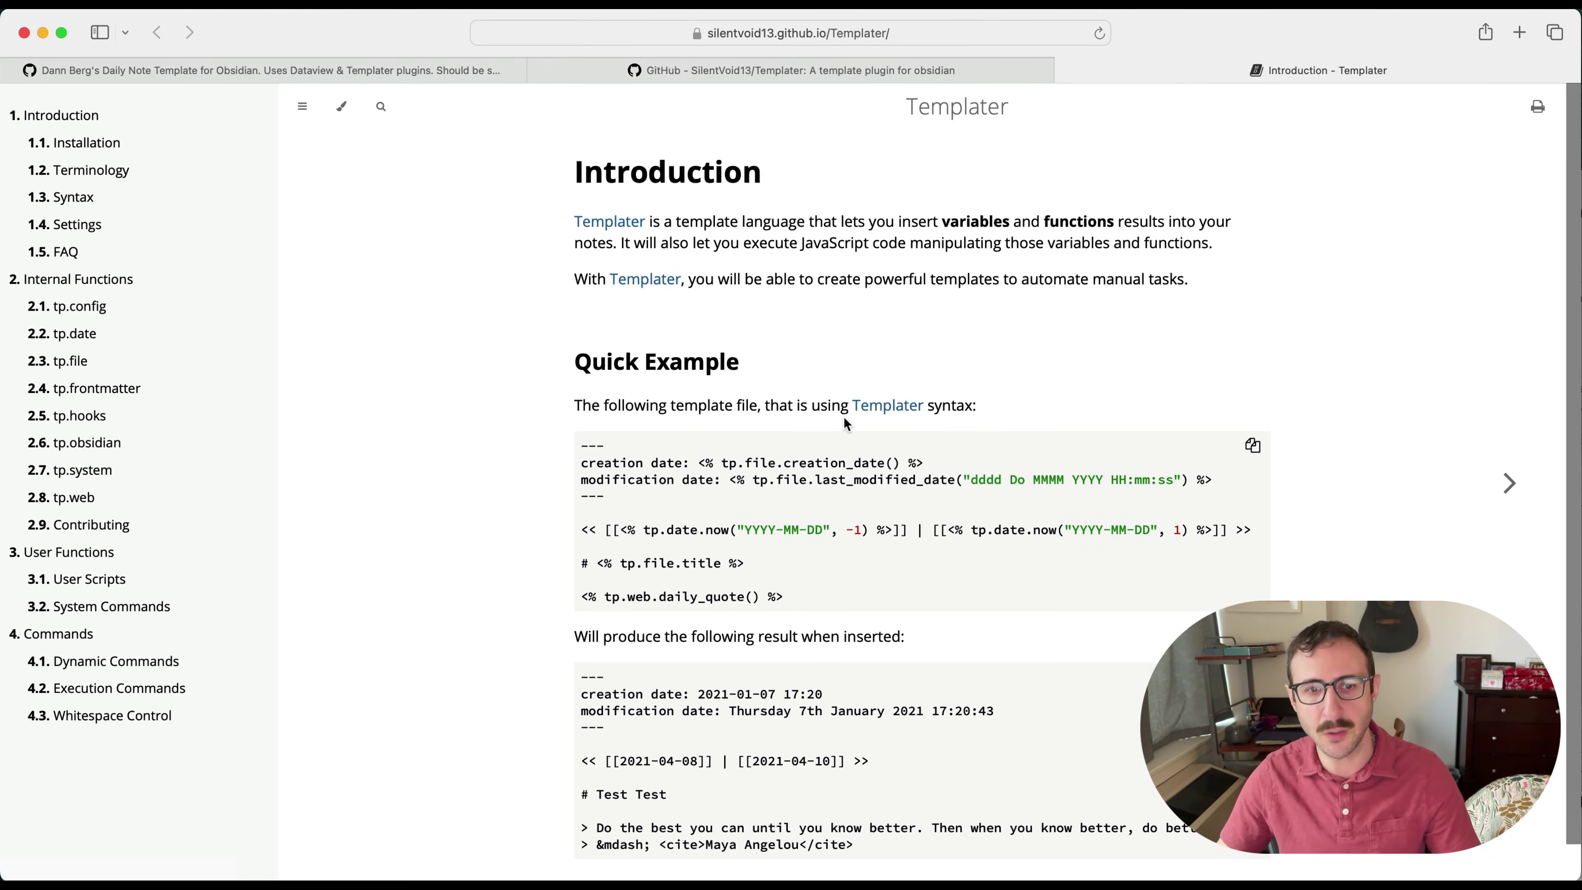
Step: Examine the documentation's Quick Example, comparing the creation date and modification date commands with the output they produce
{"action": "scroll", "coordinate": [770, 431], "scroll_direction": "down", "scroll_amount": 2}
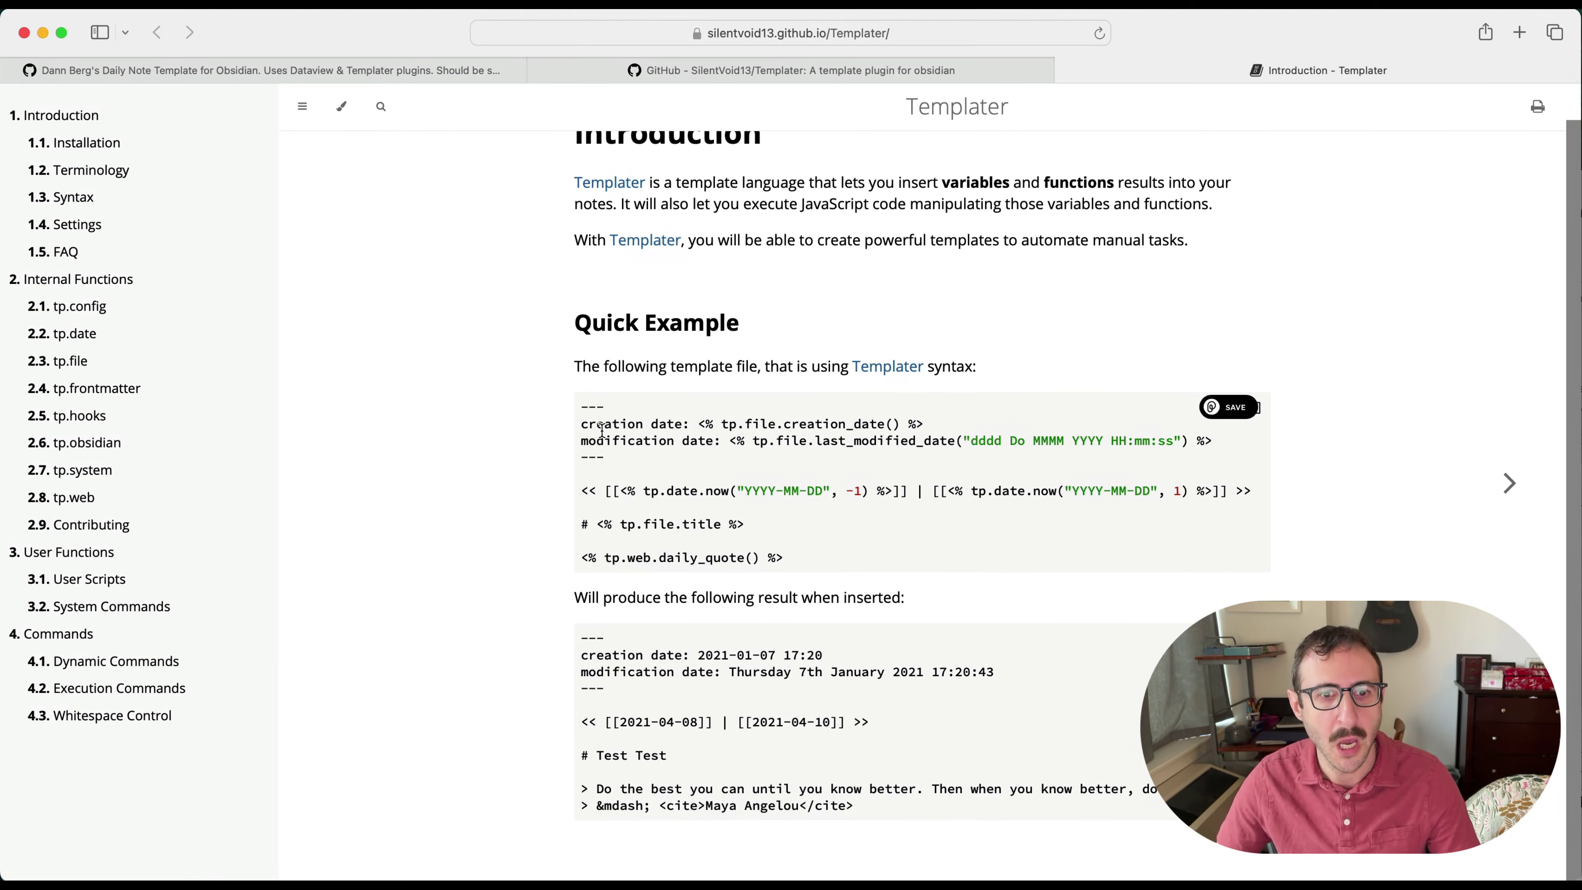
{"action": "left_click_drag", "start_coordinate": [580, 406], "coordinate": [786, 568]}
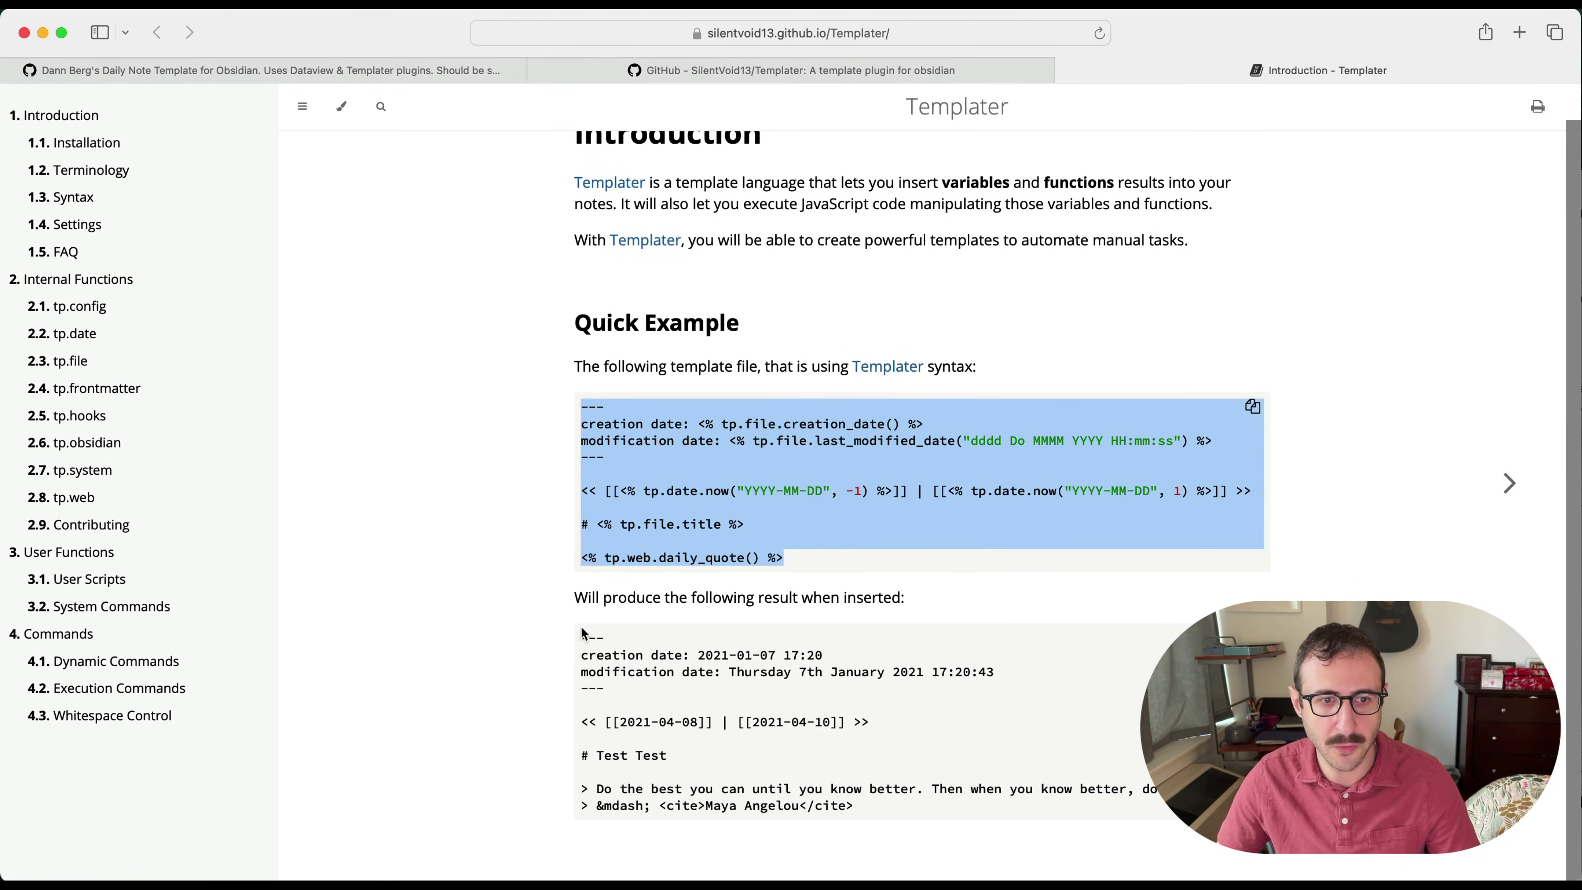
{"action": "left_click_drag", "start_coordinate": [580, 636], "coordinate": [912, 786]}
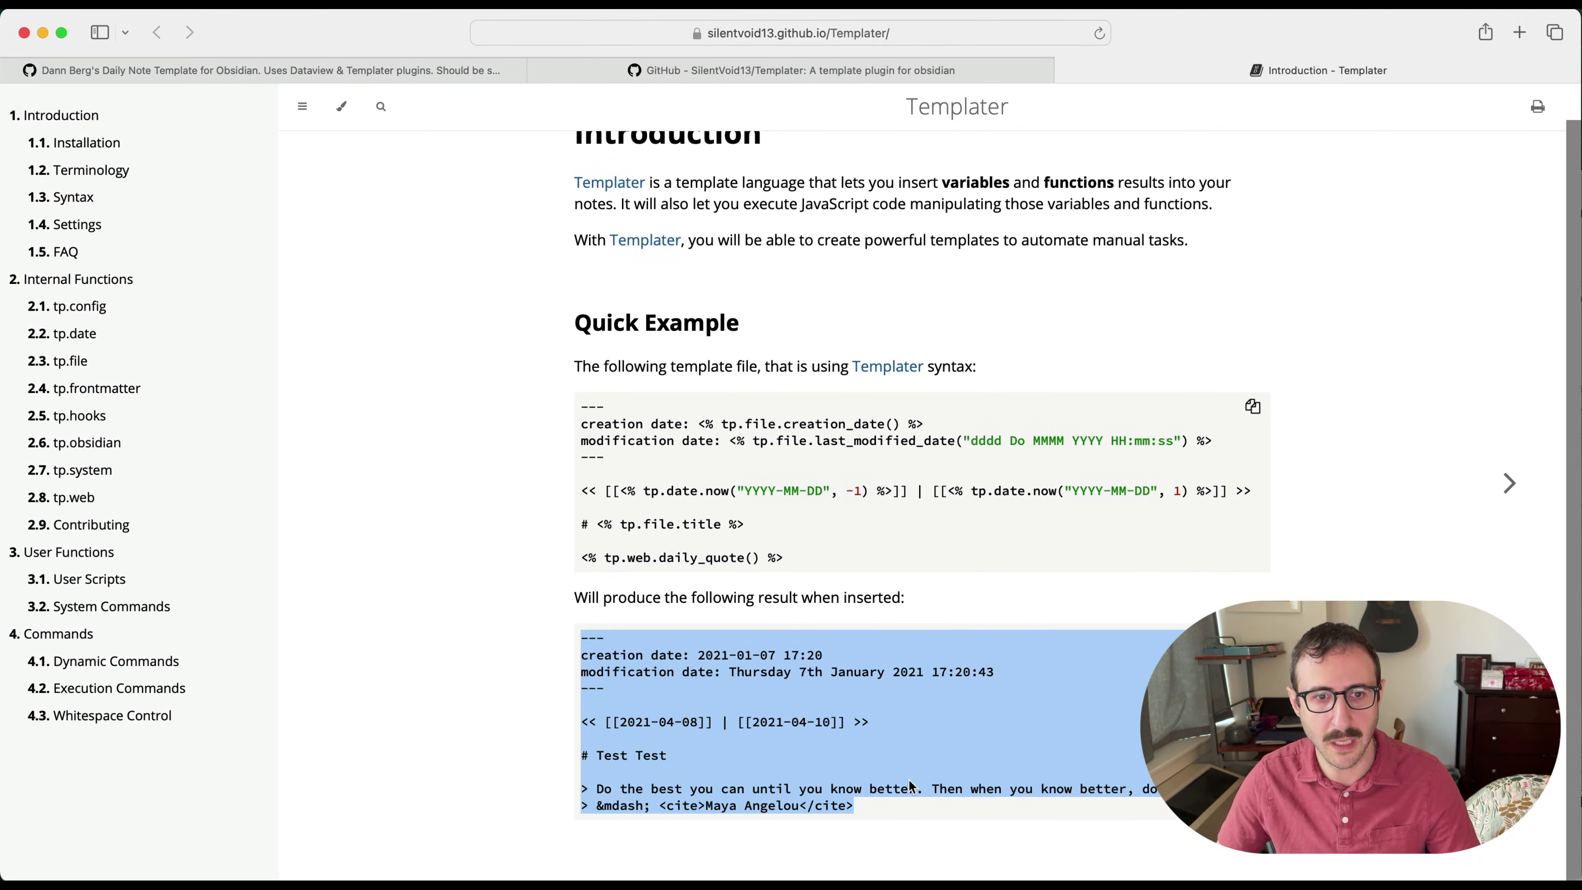
{"action": "left_click", "coordinate": [815, 413]}
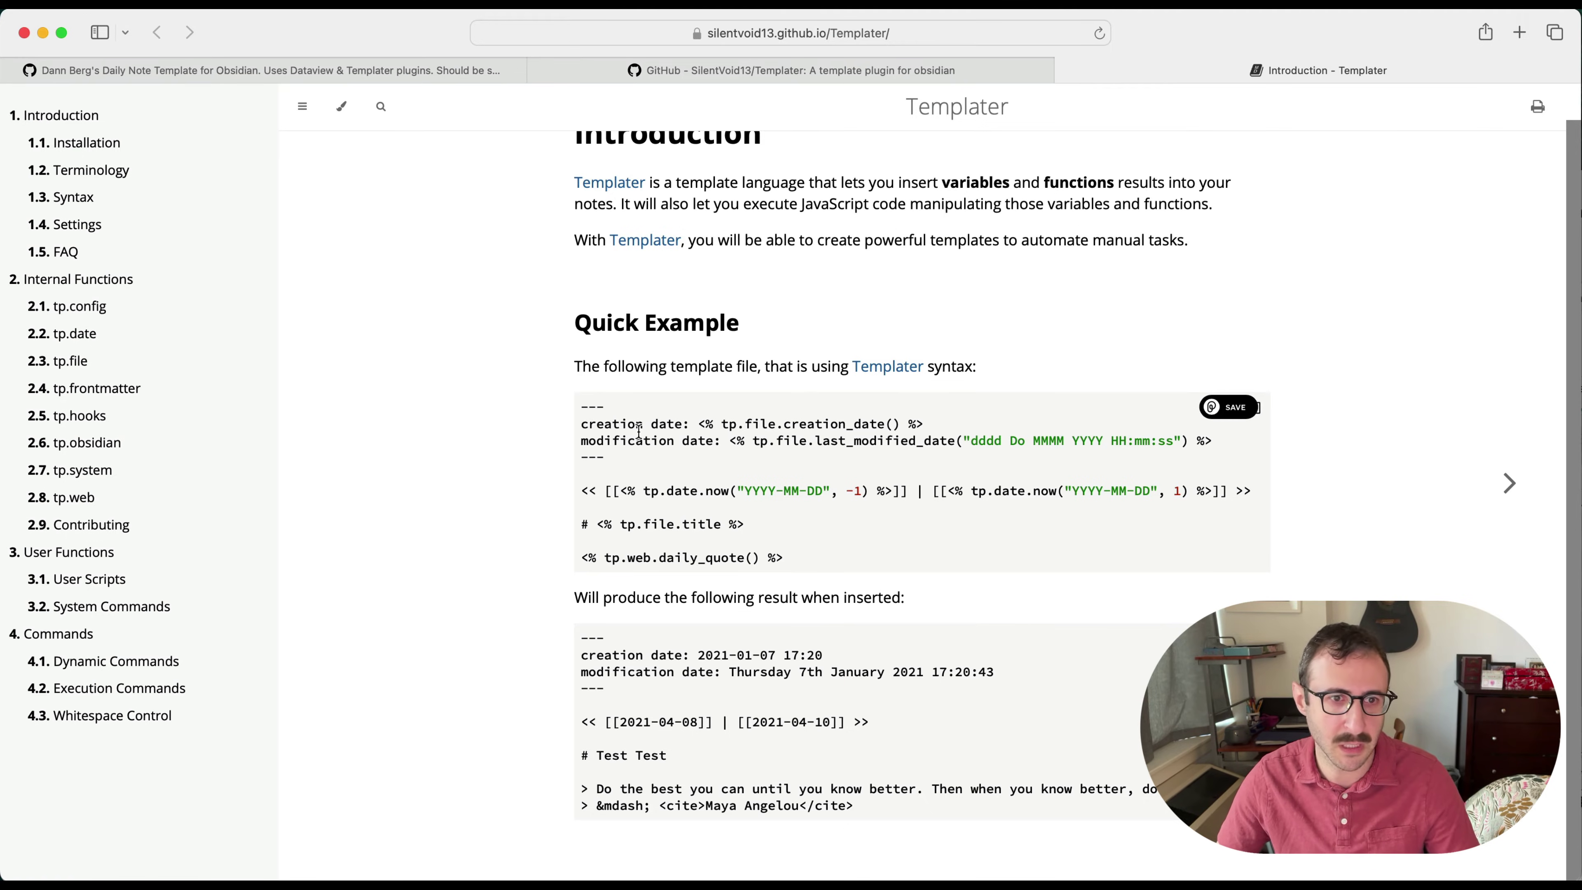
{"action": "left_click_drag", "start_coordinate": [582, 423], "coordinate": [698, 424]}
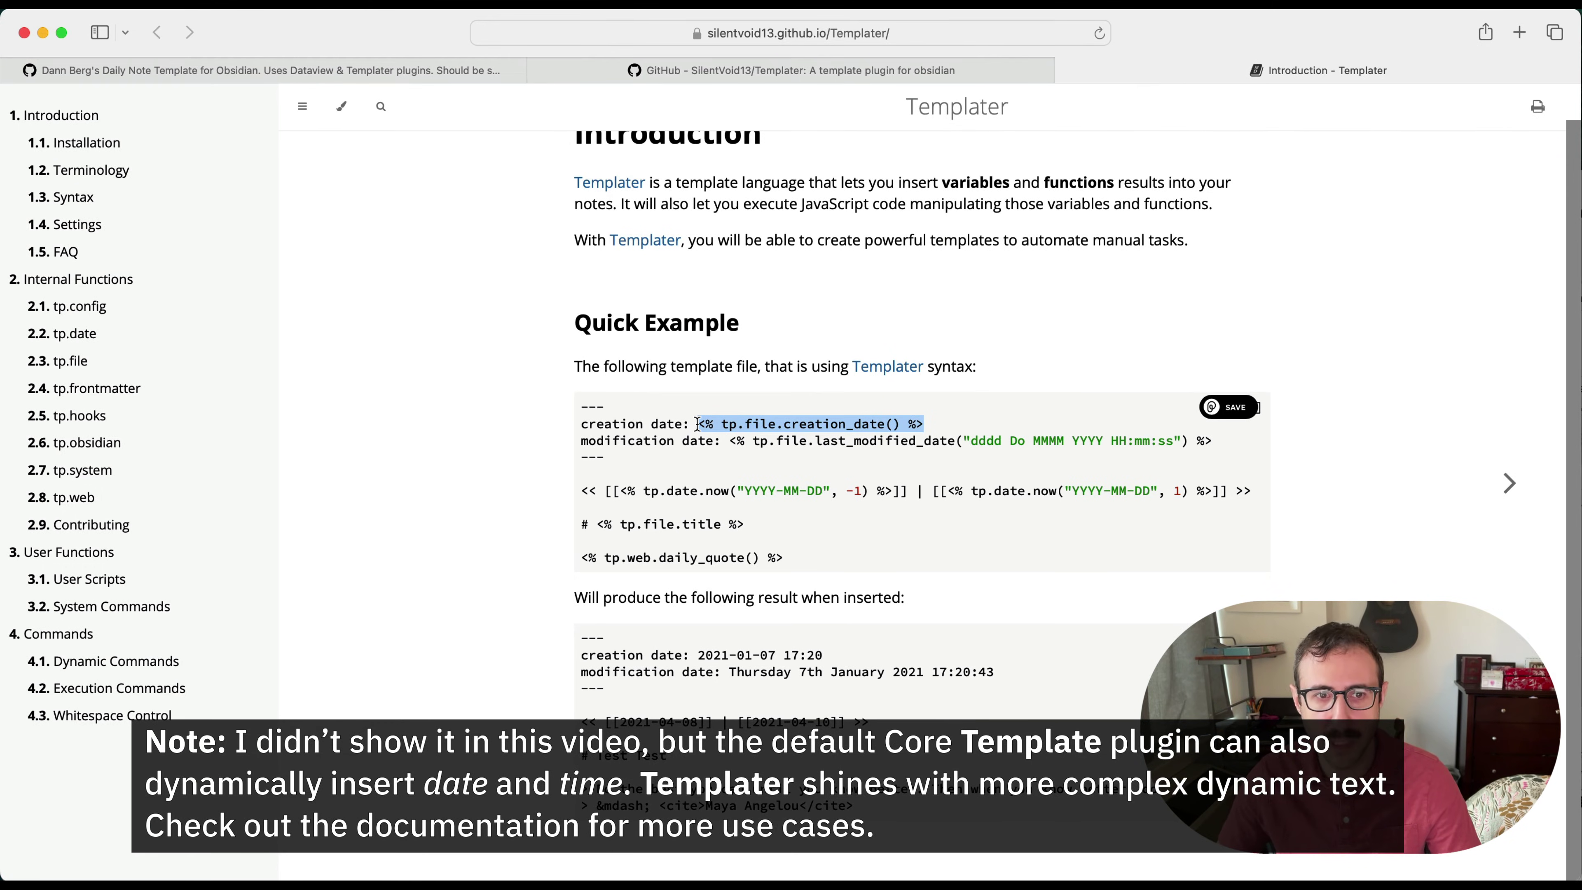
{"action": "left_click", "coordinate": [903, 424]}
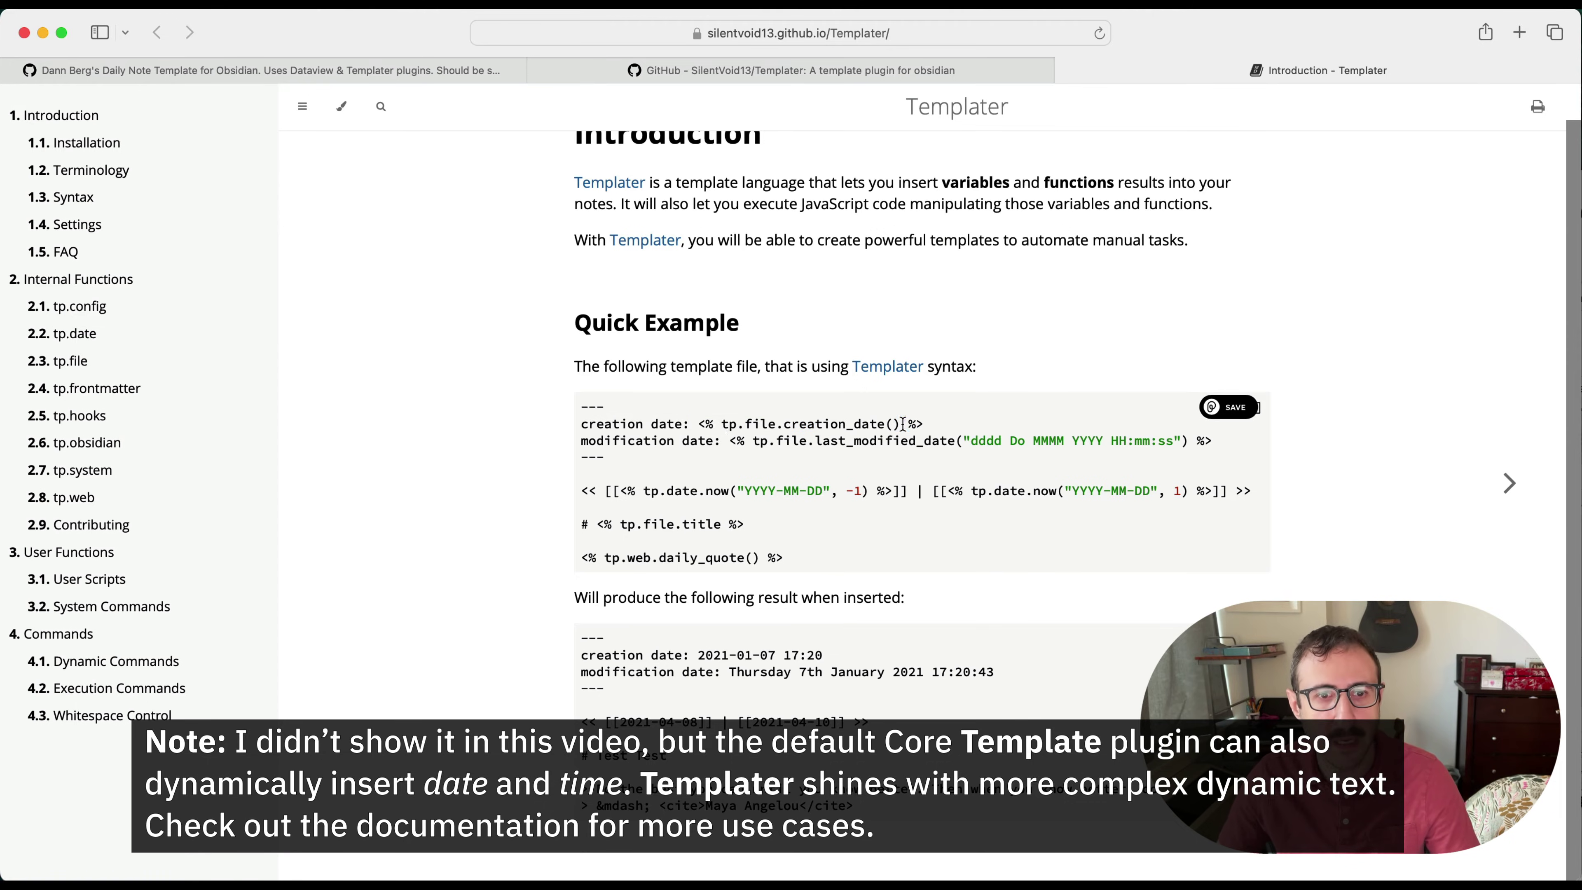
{"action": "left_click_drag", "start_coordinate": [722, 426], "coordinate": [898, 427]}
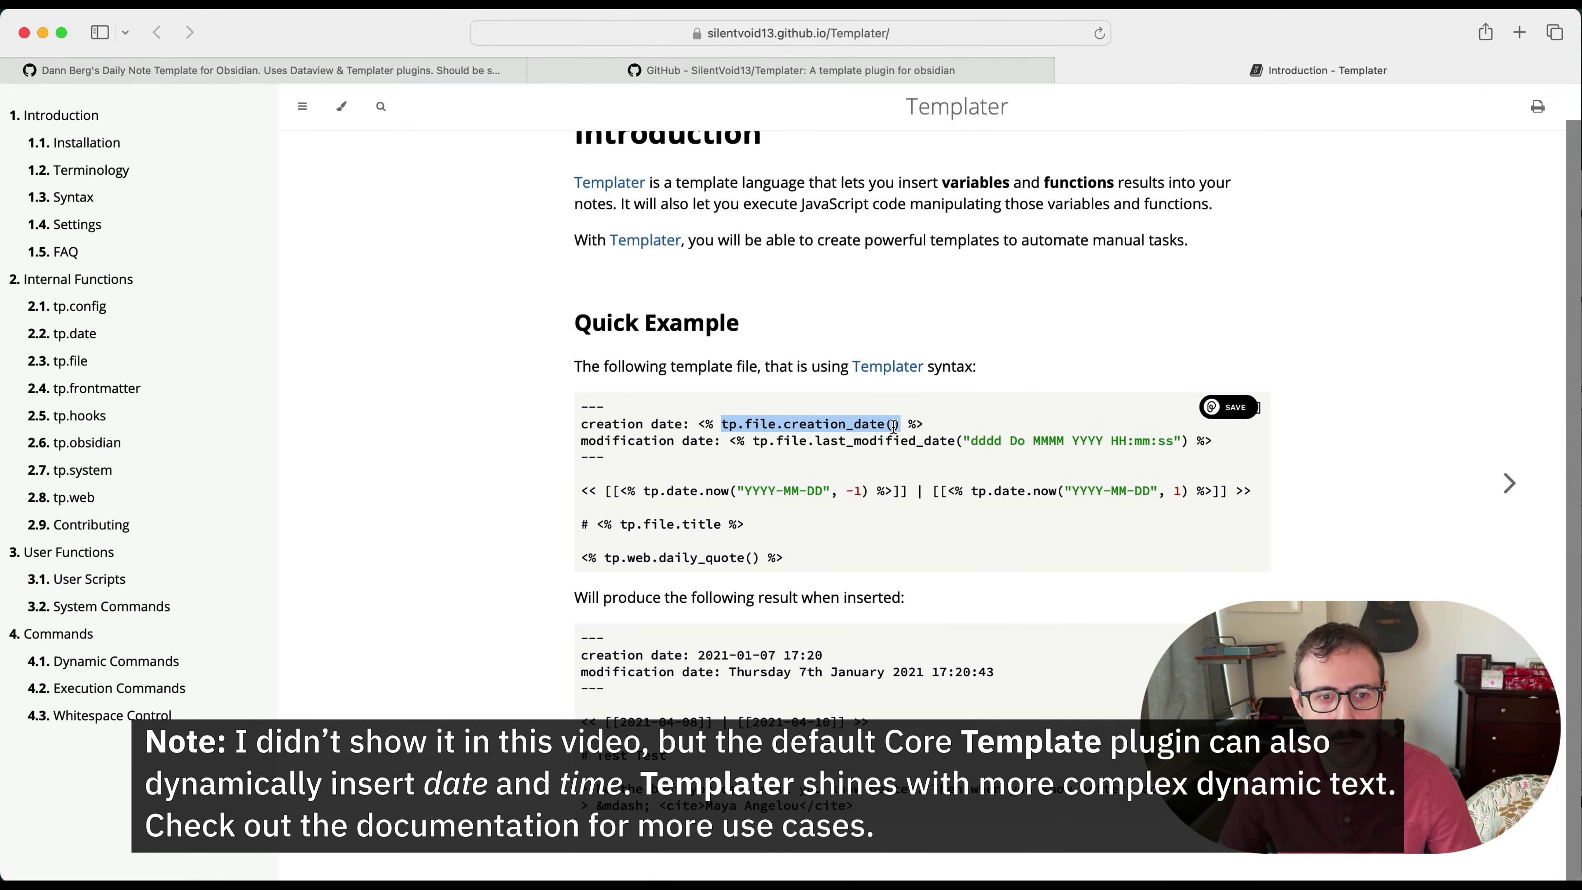
{"action": "left_click_drag", "start_coordinate": [698, 654], "coordinate": [826, 663]}
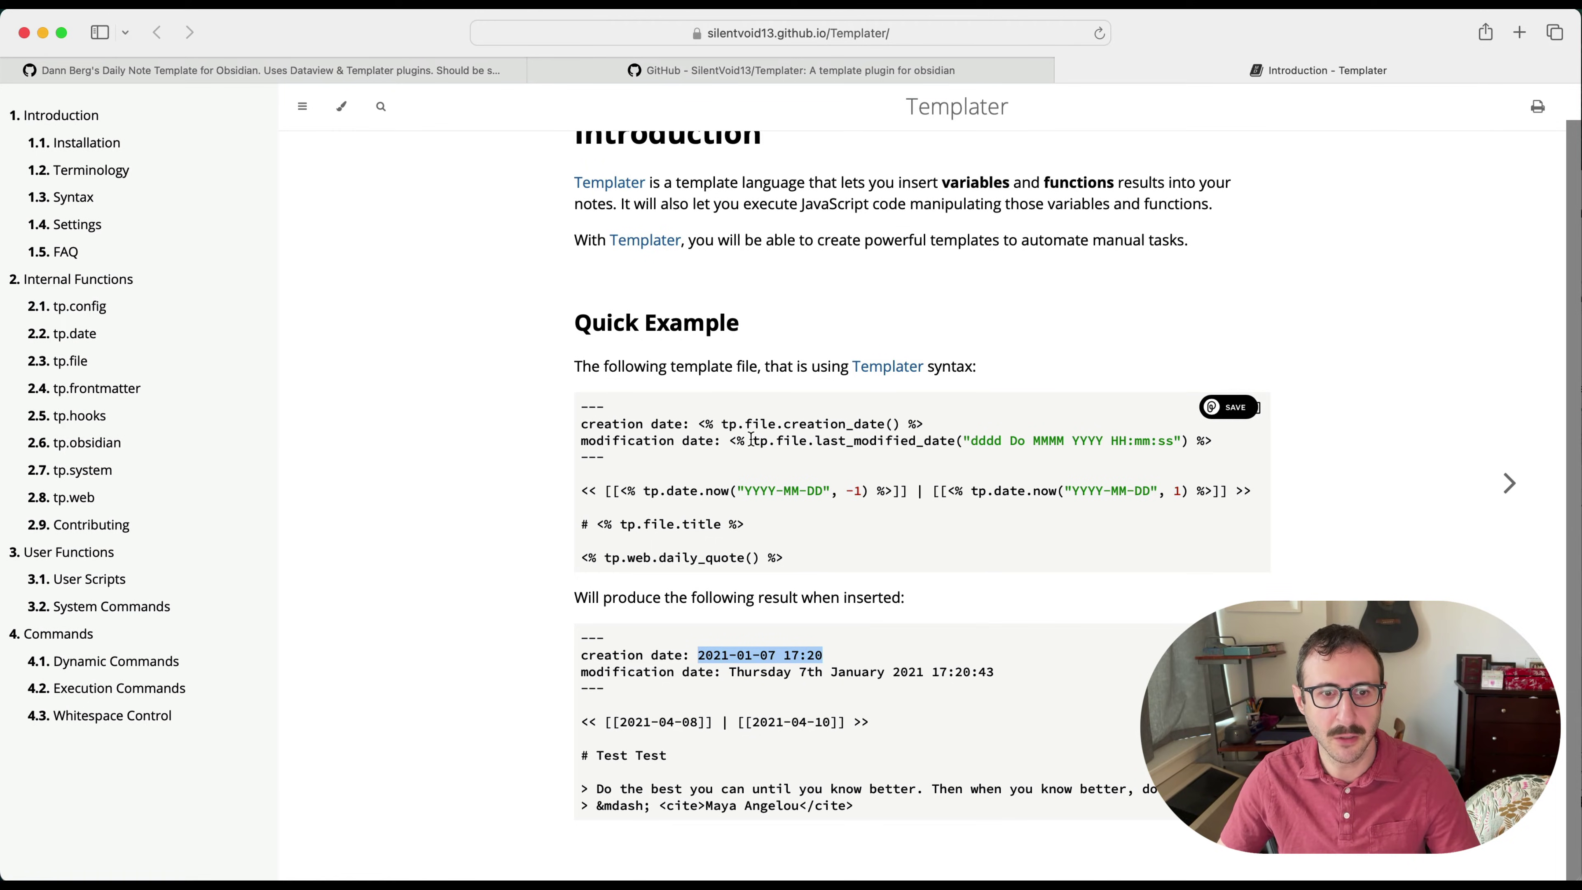
{"action": "left_click_drag", "start_coordinate": [751, 439], "coordinate": [1182, 441]}
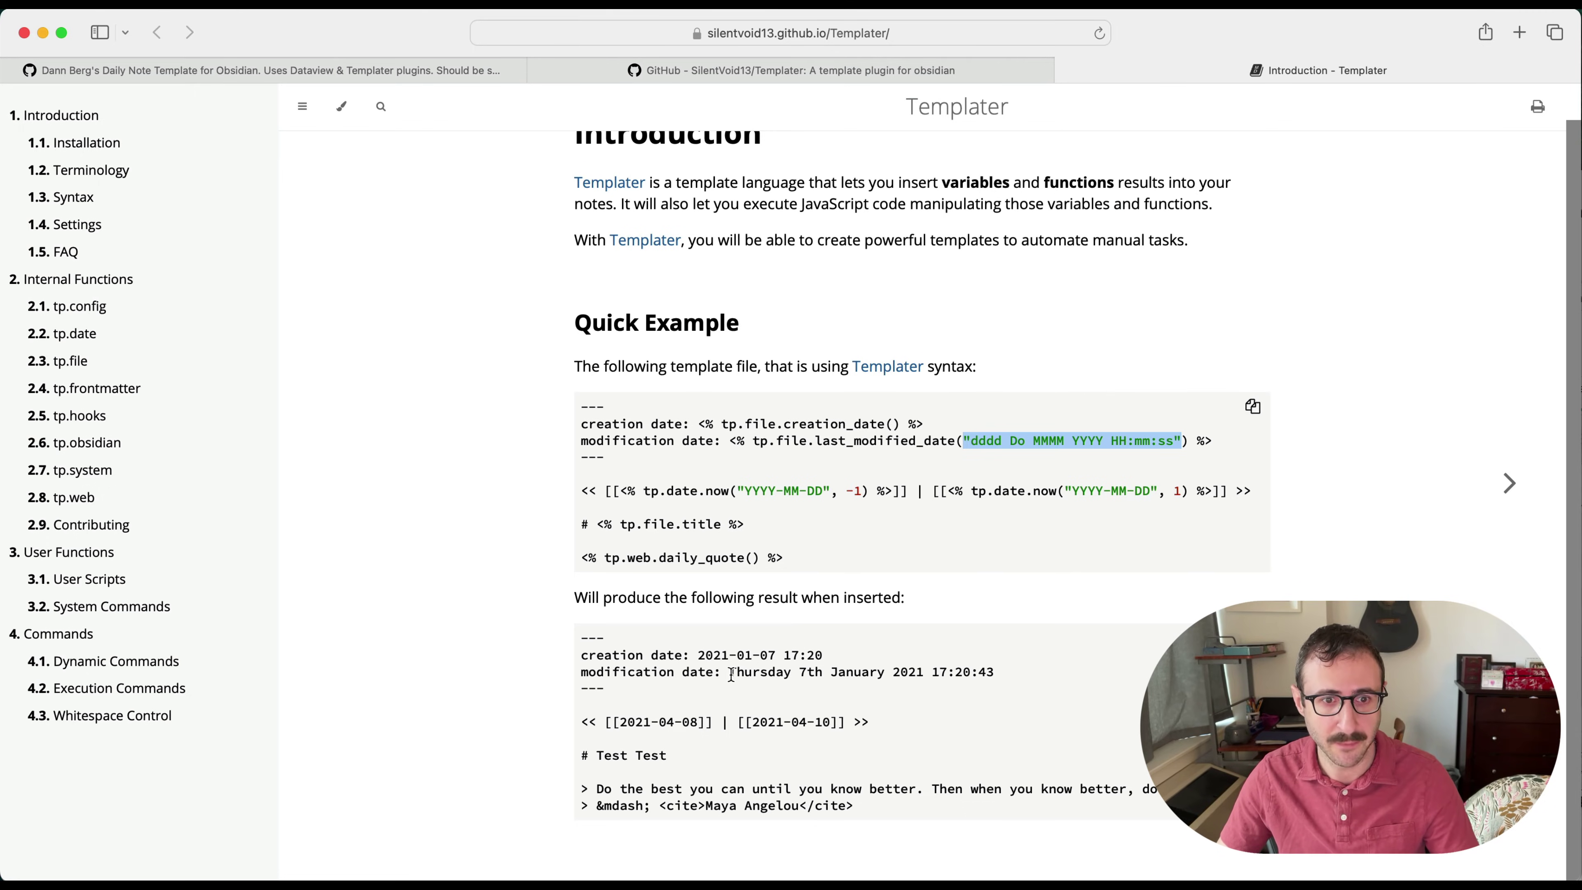
{"action": "left_click_drag", "start_coordinate": [730, 673], "coordinate": [1039, 683]}
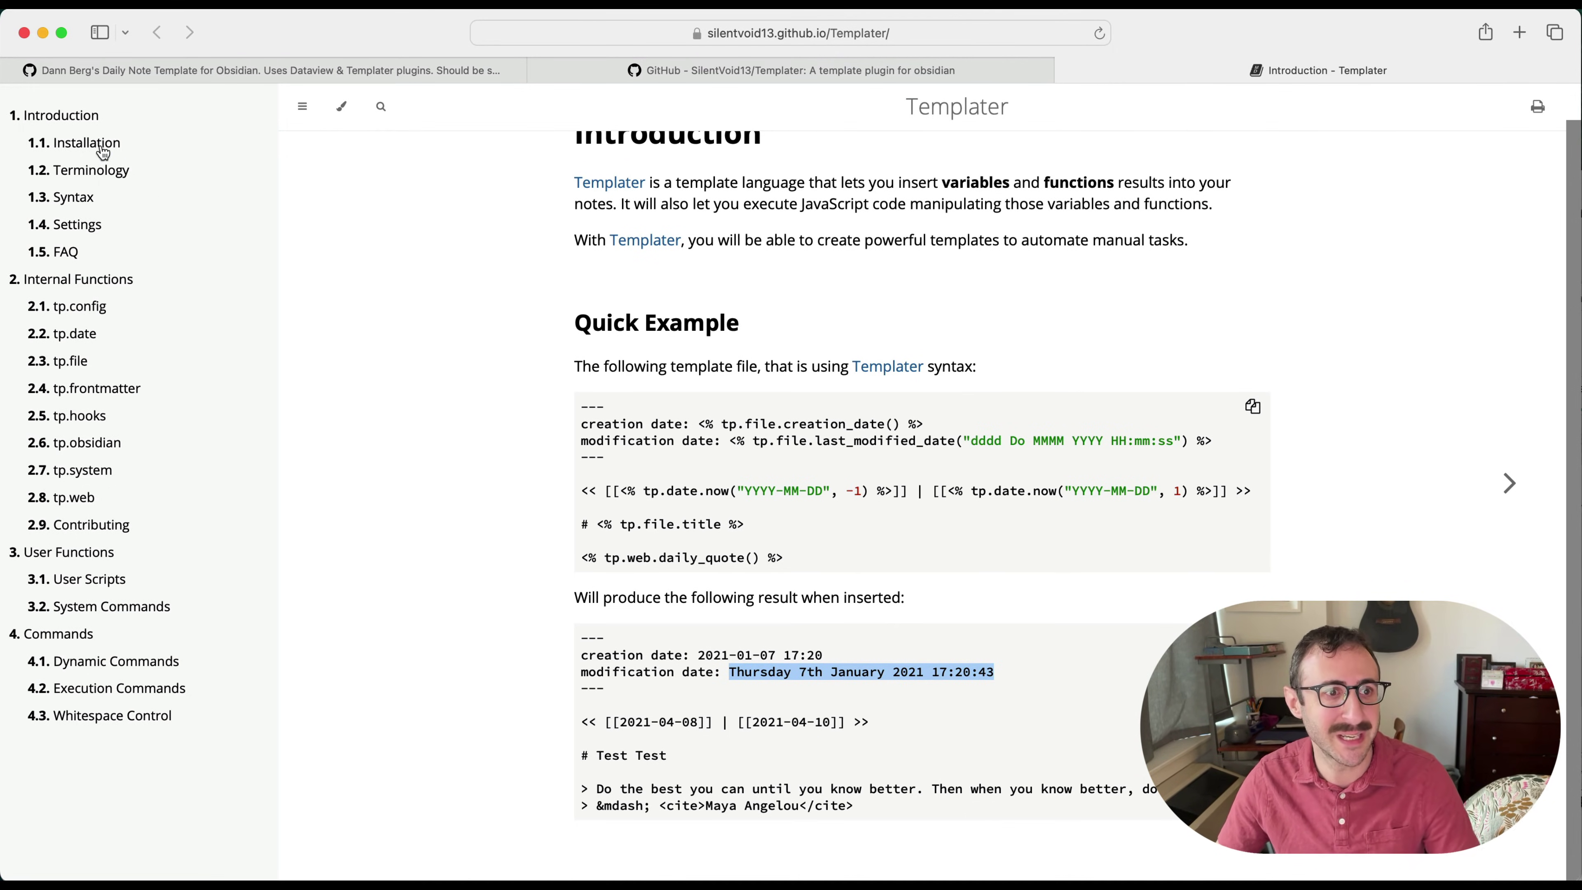
Step: Browse the Terminology, Syntax, tp.date and tp.file pages of the Templater documentation
{"action": "left_click", "coordinate": [79, 174]}
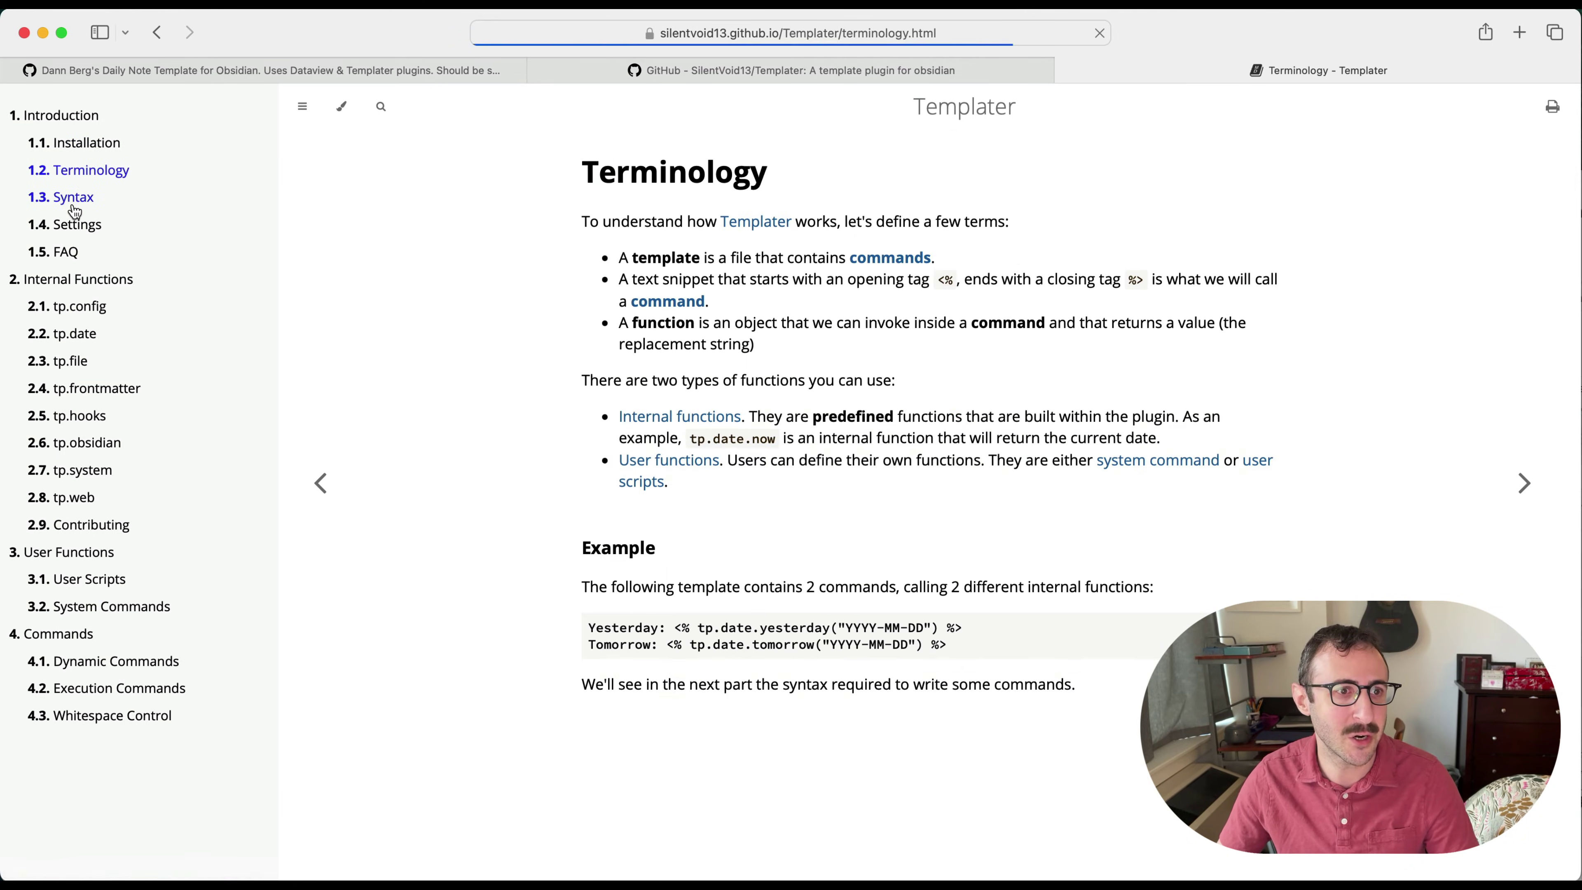
{"action": "left_click", "coordinate": [74, 200]}
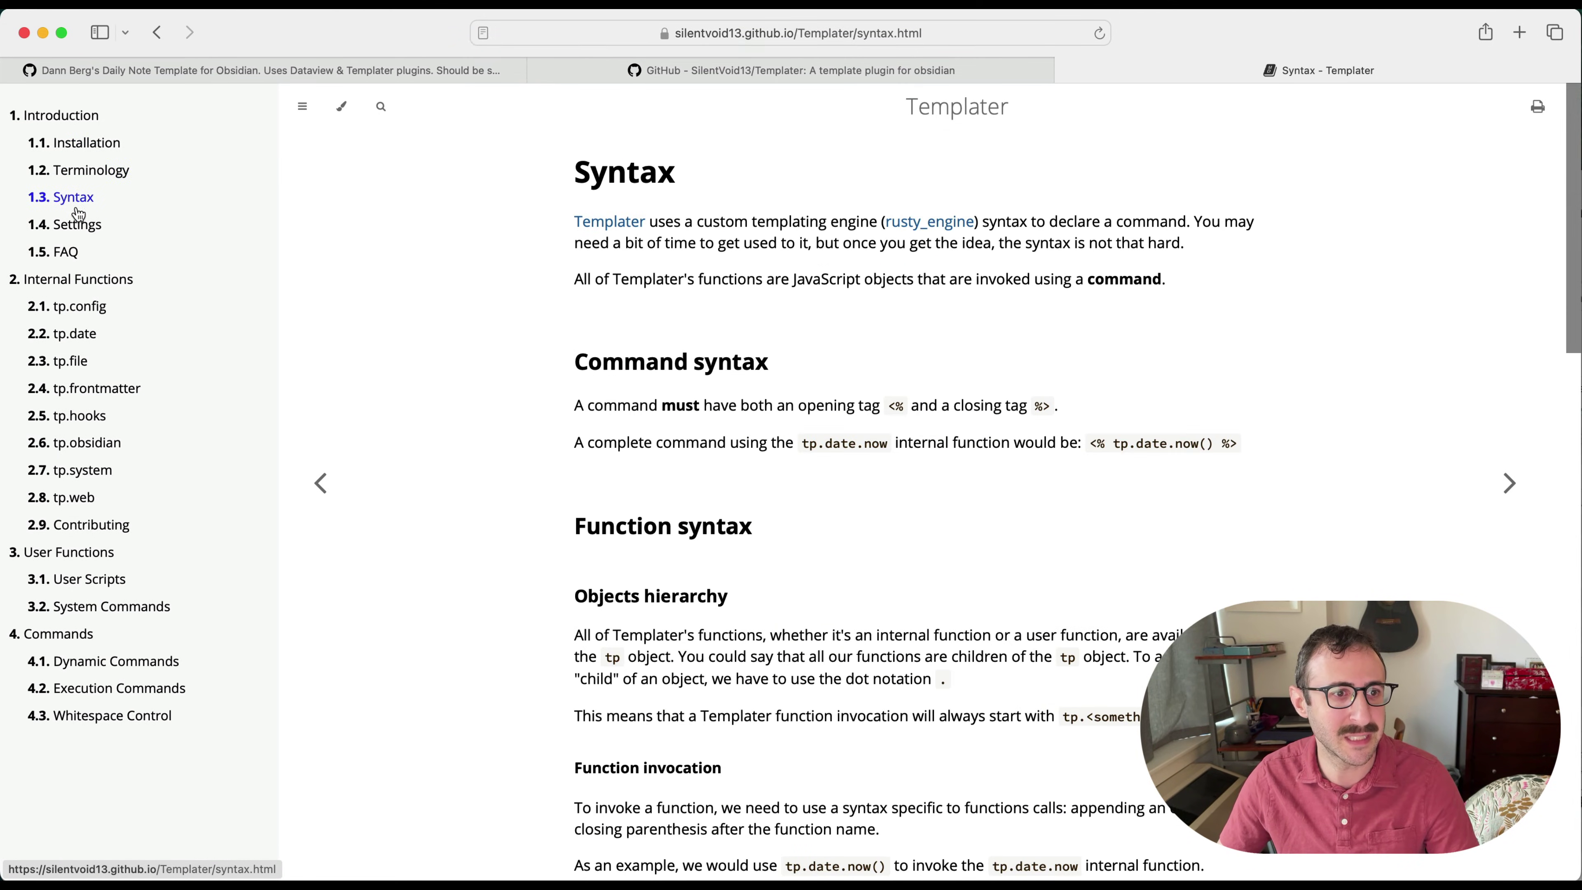
{"action": "left_click", "coordinate": [78, 334]}
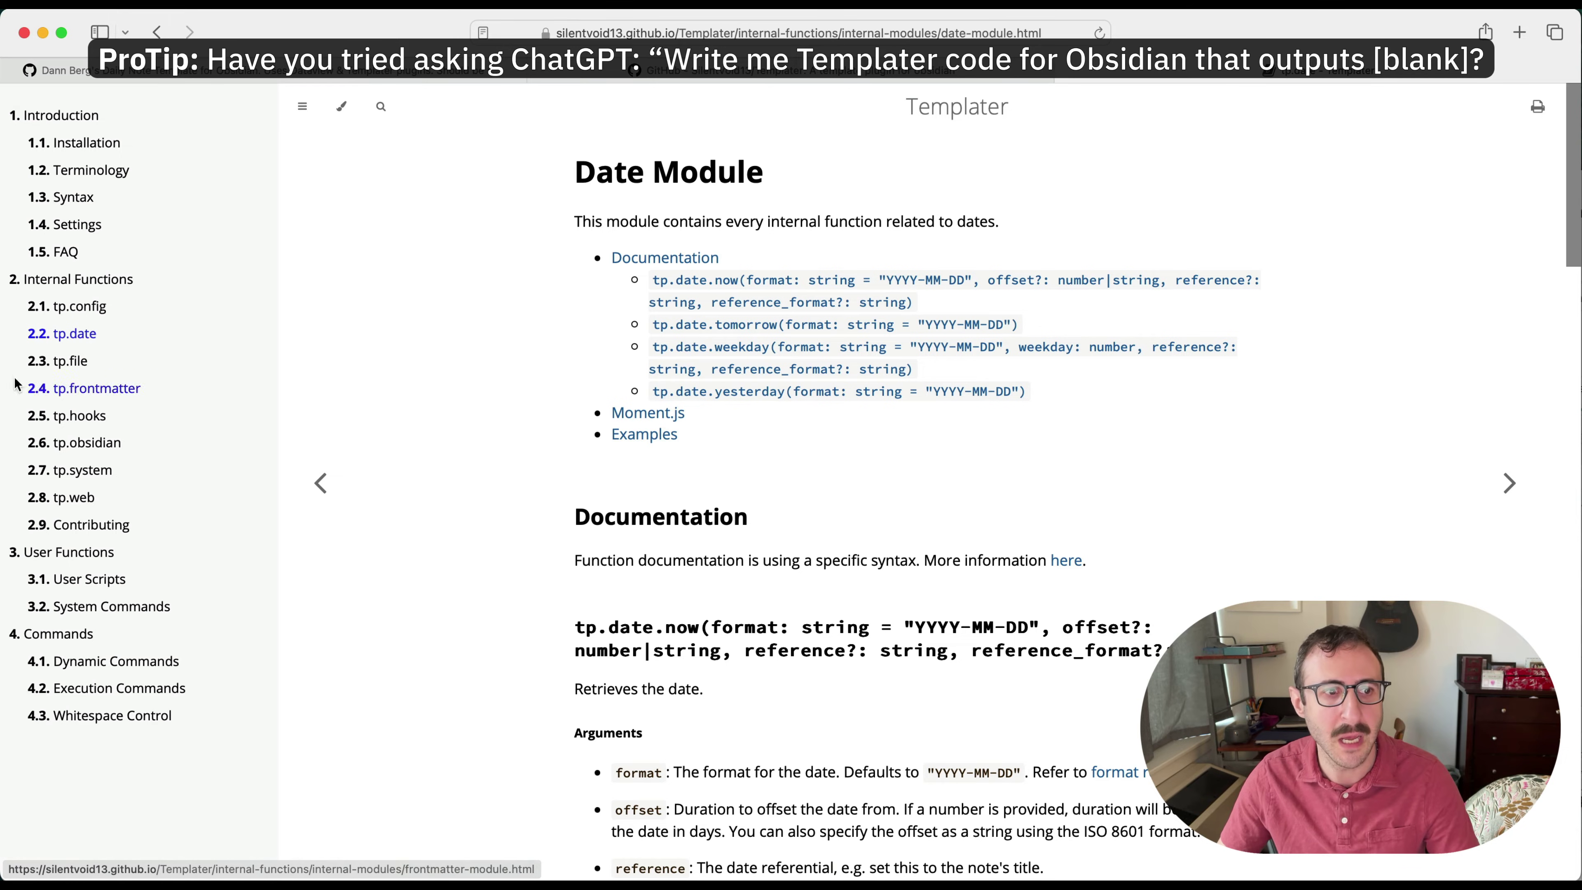
{"action": "left_click", "coordinate": [81, 370]}
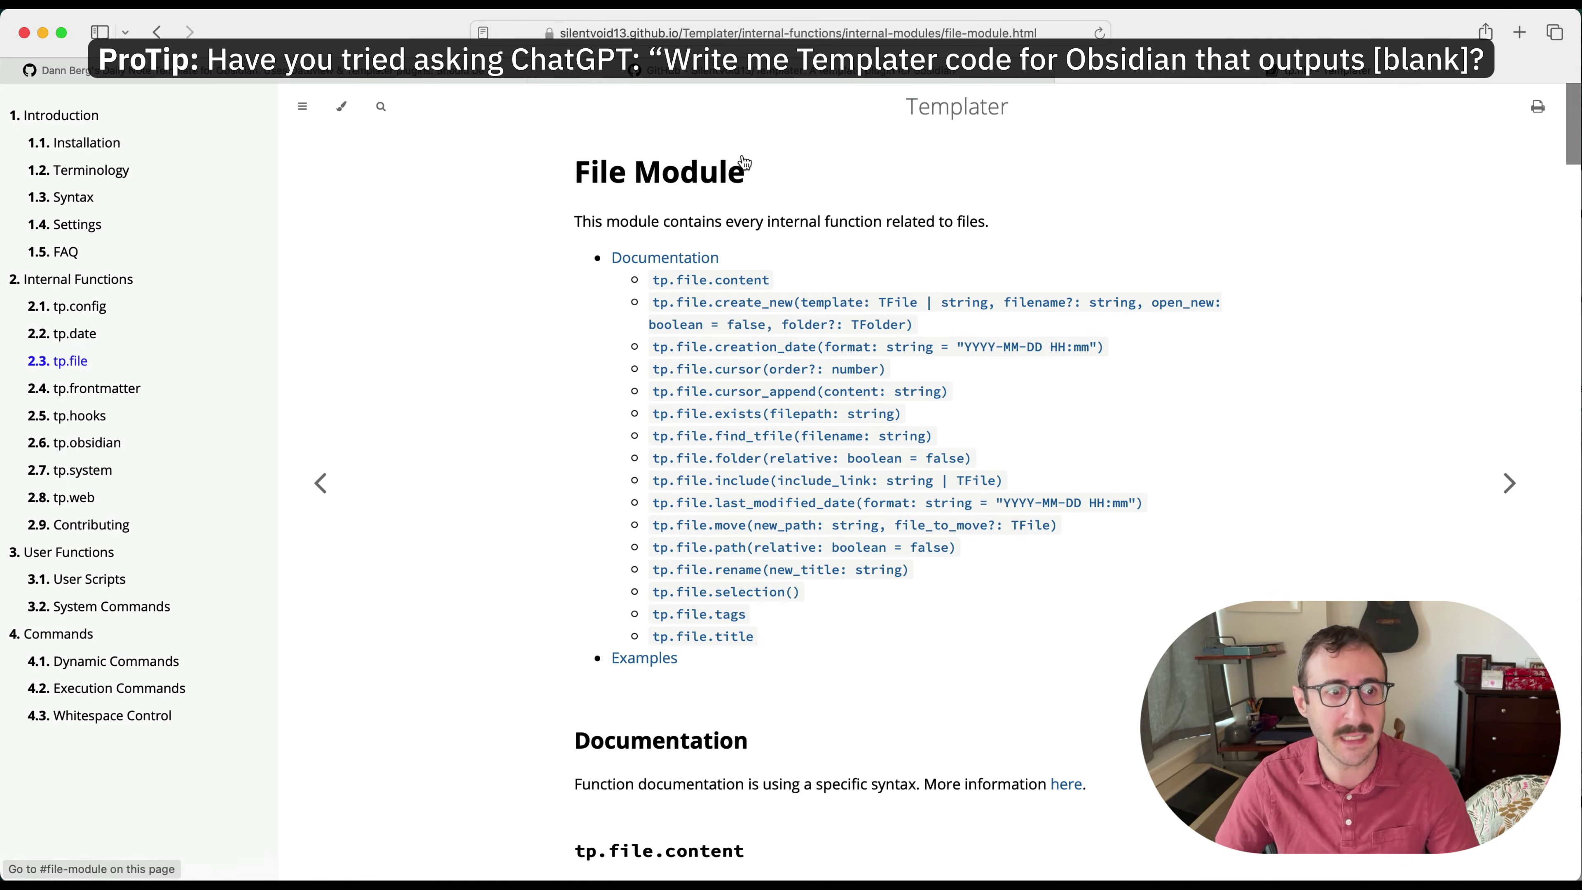
Step: Examine the obsidian-daily-note-template.txt gist, including its "Notes created today" and "Notes last touched today" headings and dataview code block
{"action": "left_click", "coordinate": [330, 76]}
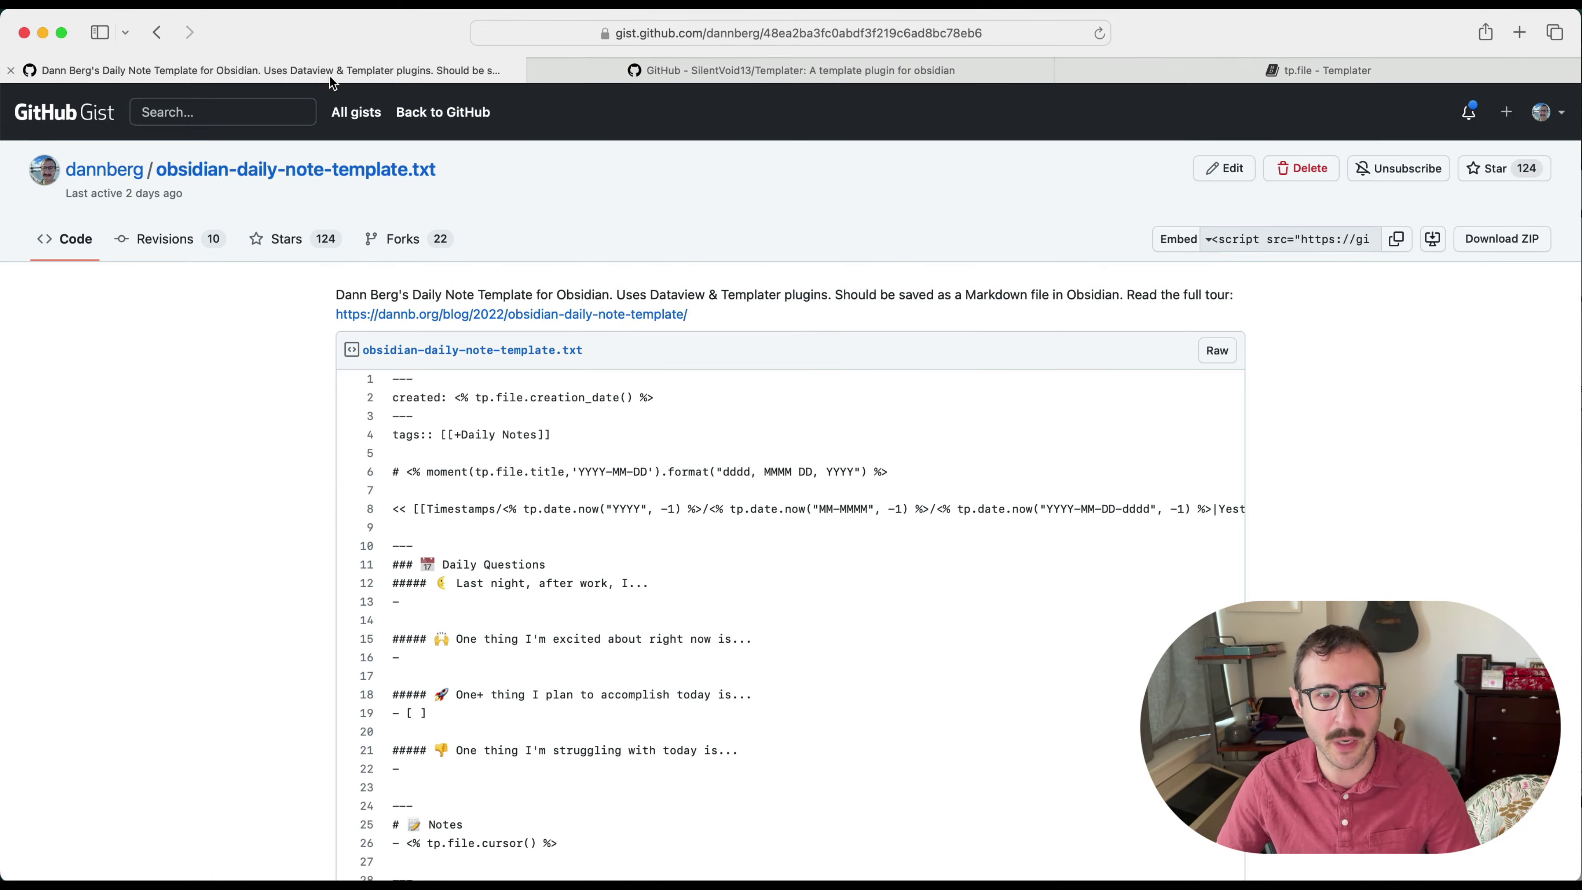
{"action": "scroll", "coordinate": [301, 511], "scroll_direction": "down", "scroll_amount": 2}
{"action": "scroll", "coordinate": [300, 511], "scroll_direction": "down", "scroll_amount": 3}
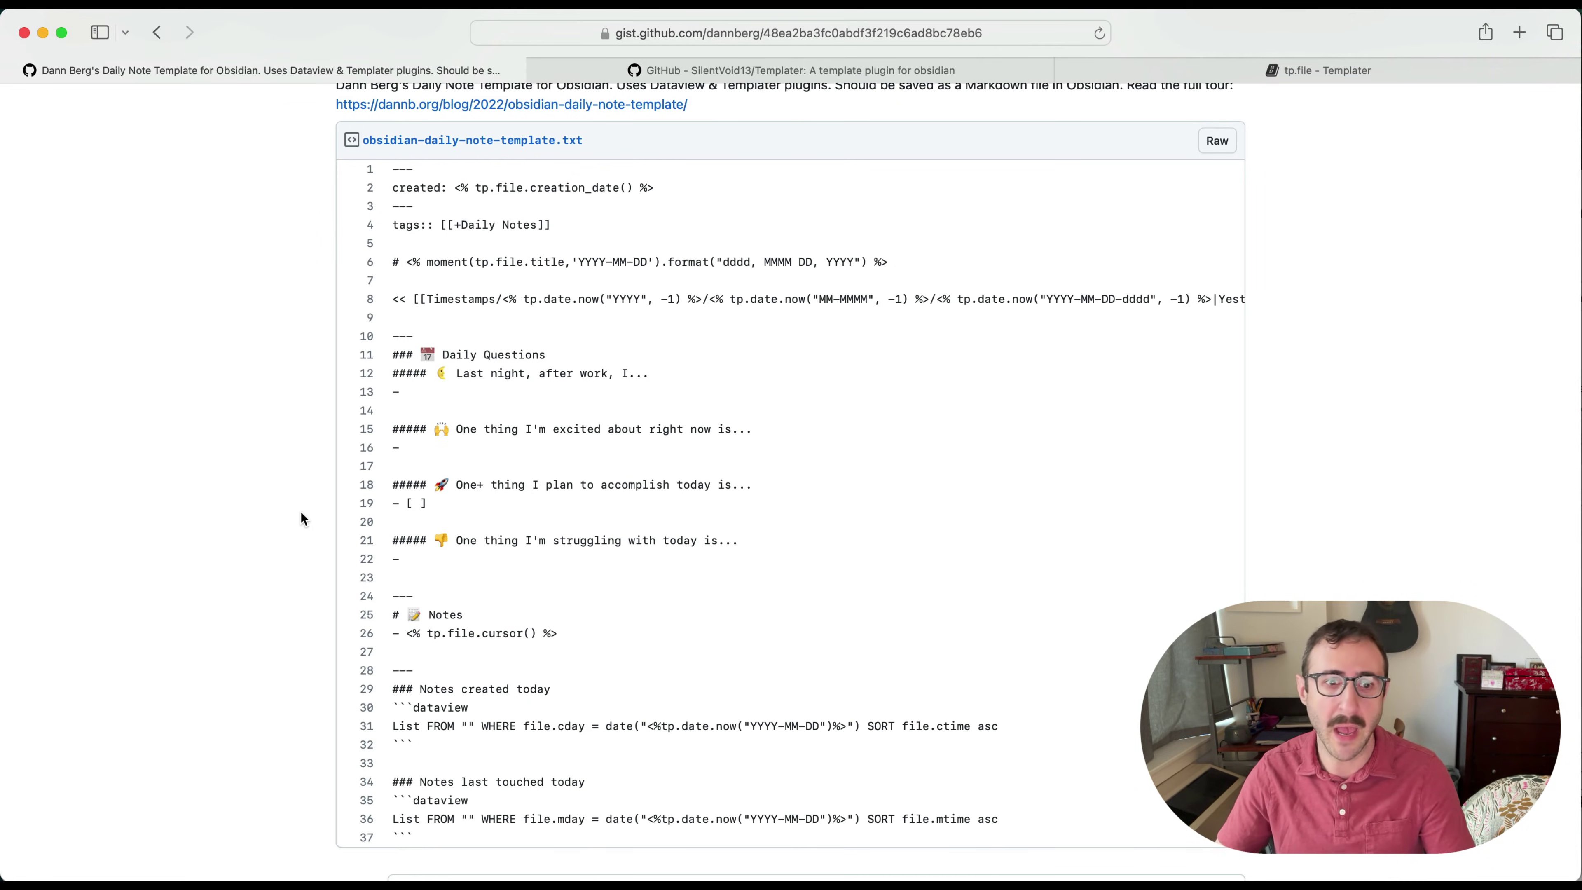
{"action": "scroll", "coordinate": [326, 518], "scroll_direction": "down", "scroll_amount": 3}
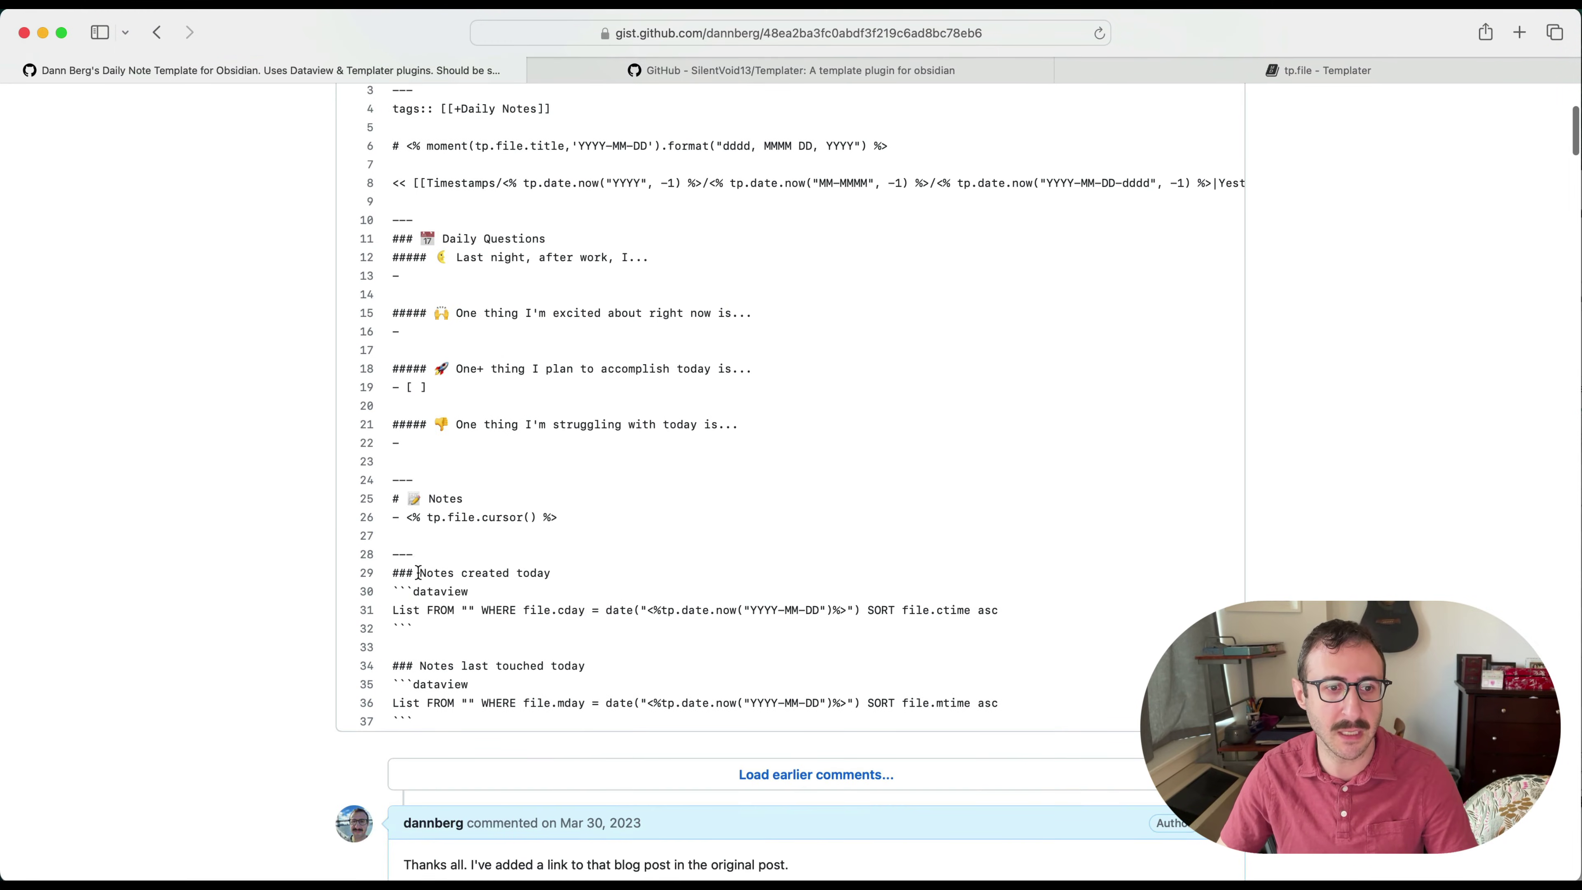
{"action": "left_click_drag", "start_coordinate": [391, 578], "coordinate": [555, 575]}
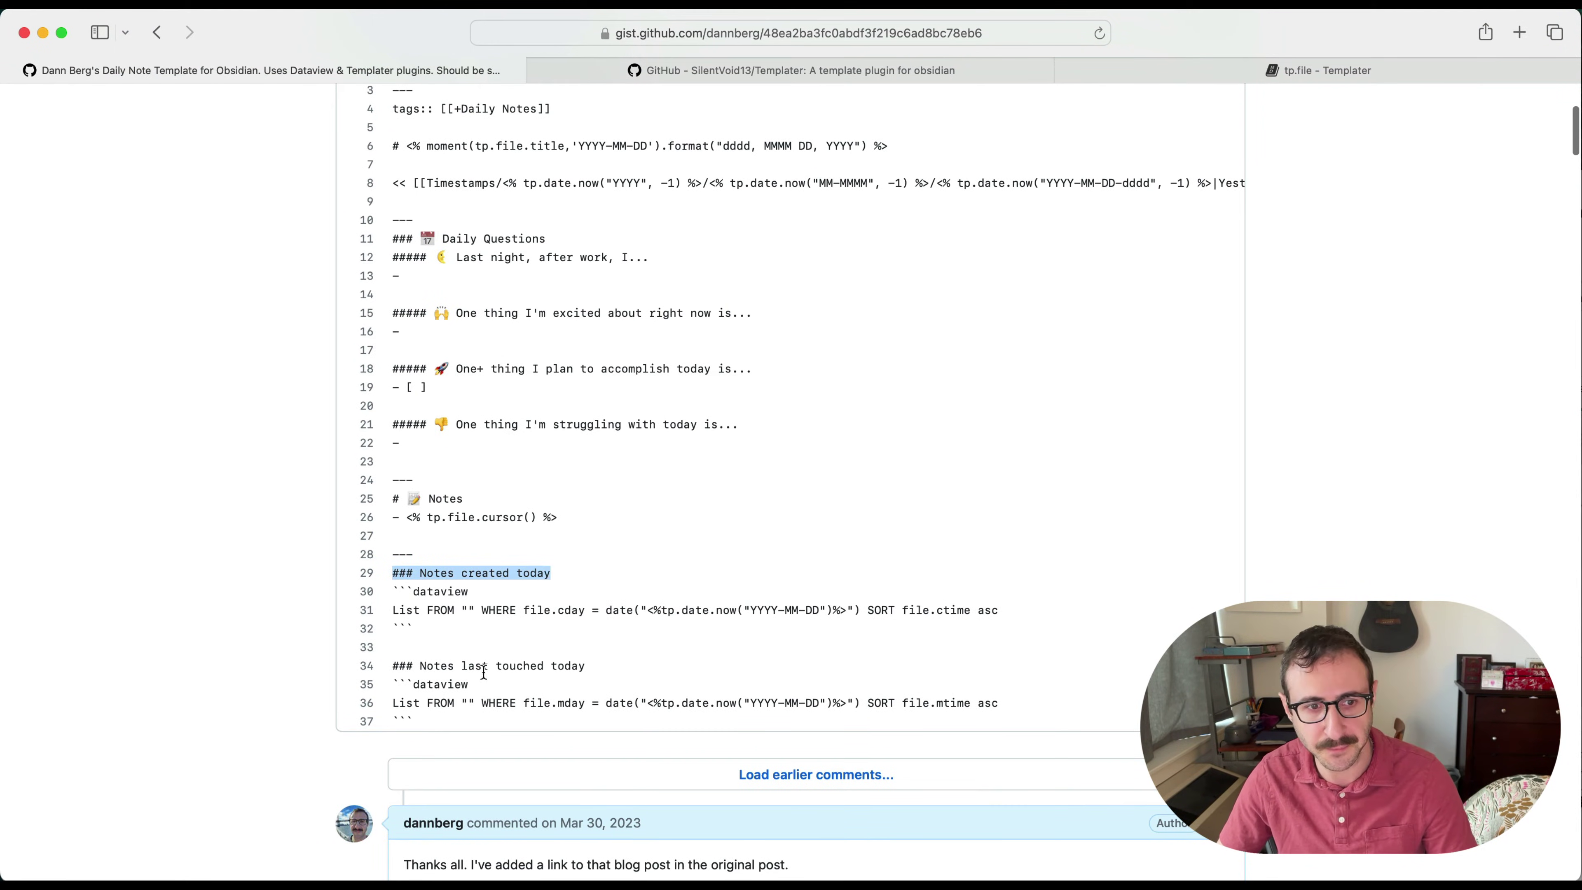
{"action": "left_click_drag", "start_coordinate": [388, 666], "coordinate": [590, 670]}
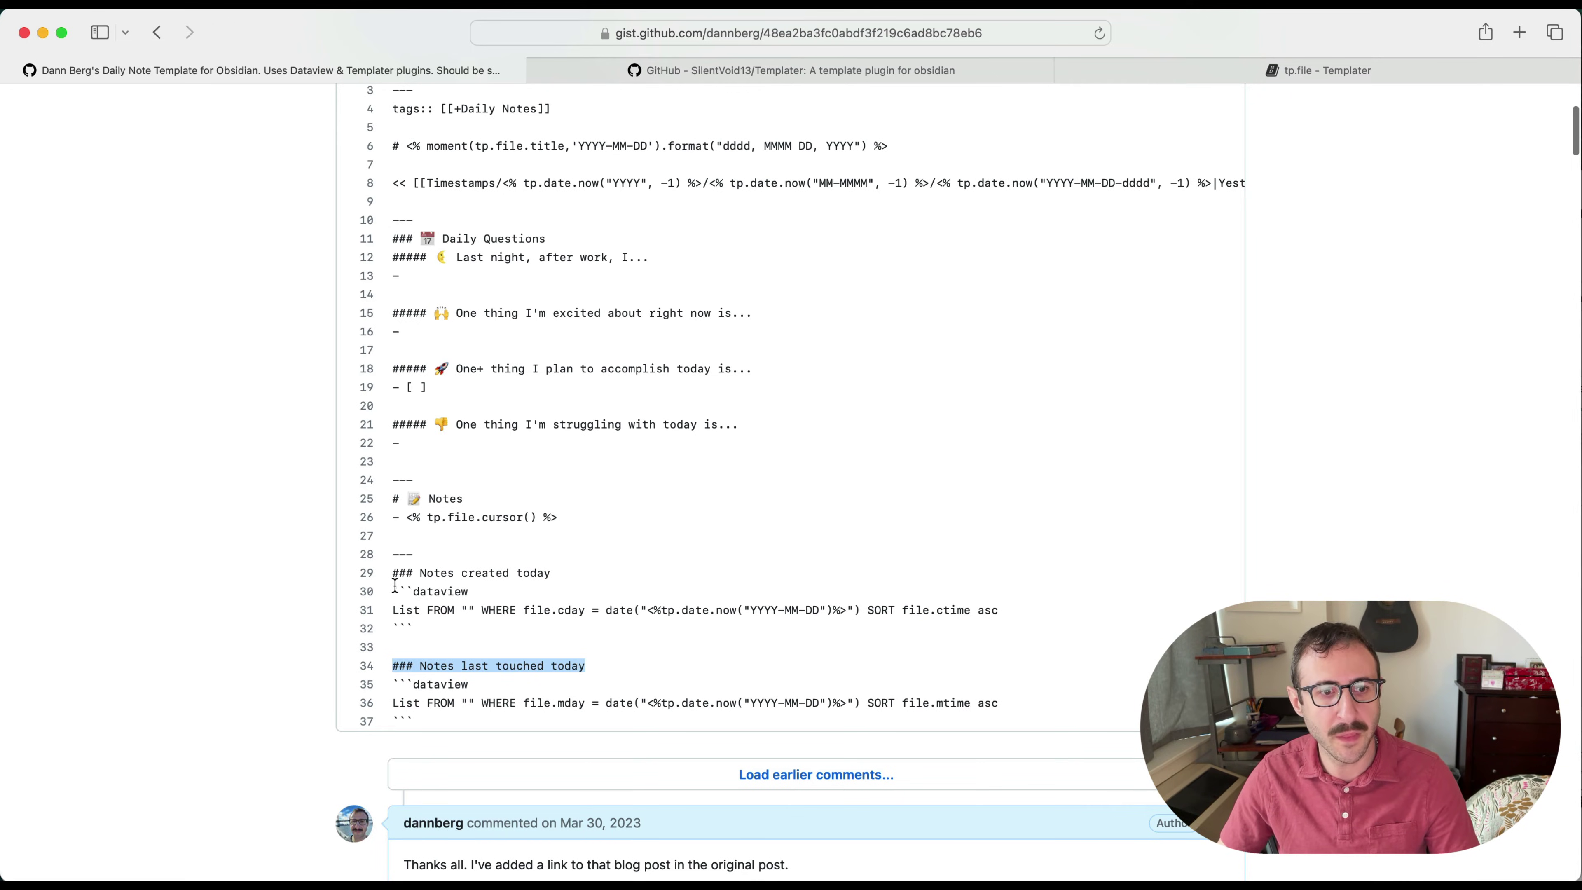
{"action": "left_click_drag", "start_coordinate": [394, 588], "coordinate": [469, 589]}
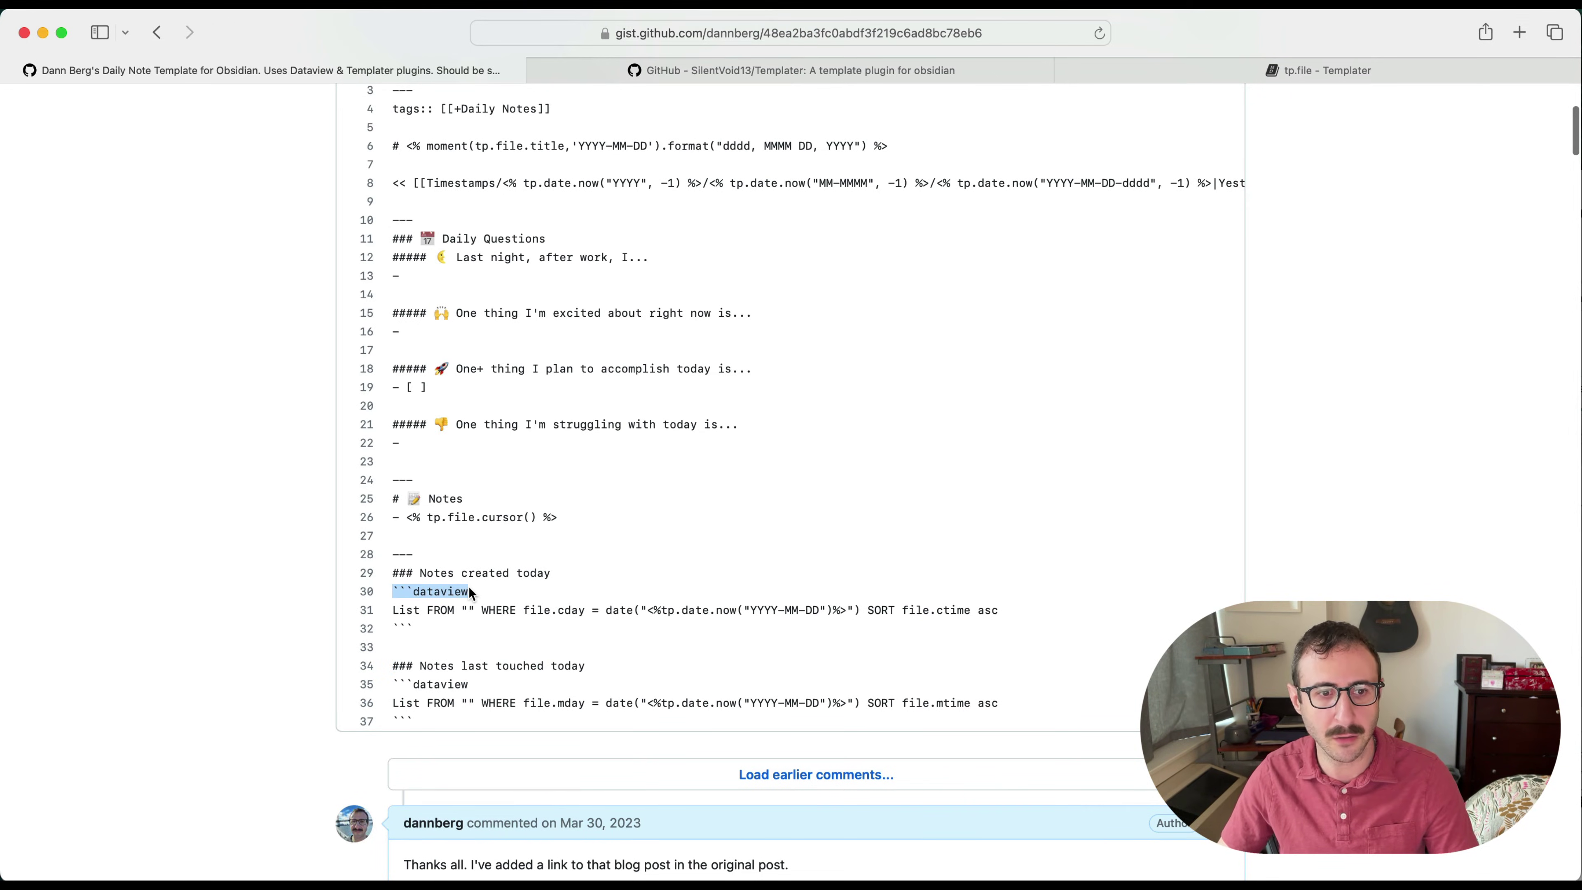
Step: Examine the dataview query under "Notes created today", the "Notes last touched today" heading and the rest of the daily note template
{"action": "left_click", "coordinate": [461, 608]}
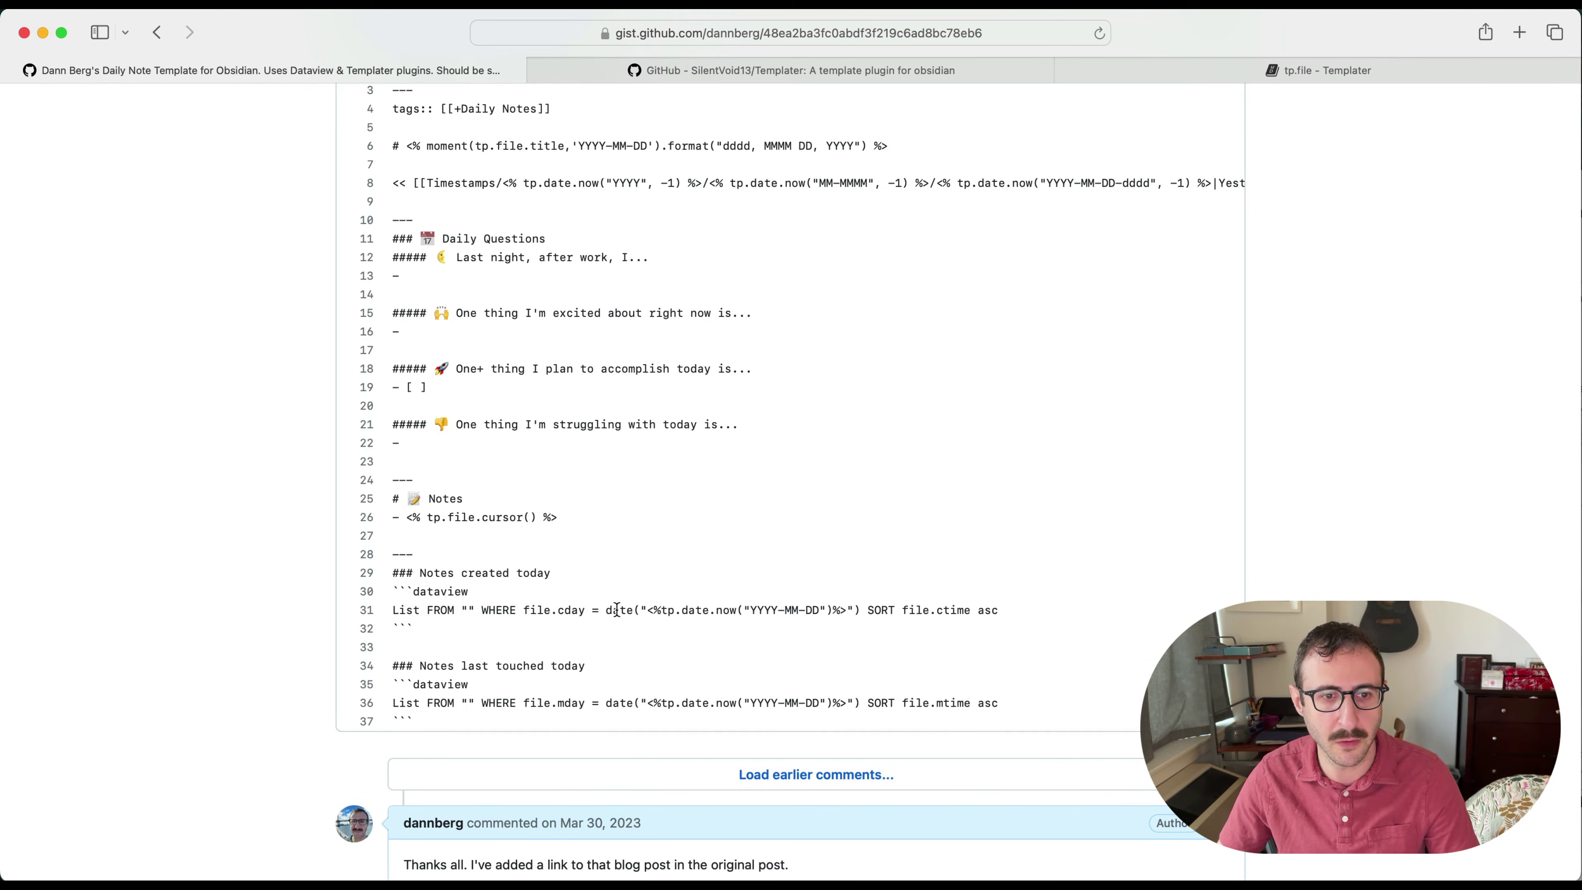
{"action": "left_click_drag", "start_coordinate": [520, 611], "coordinate": [997, 609]}
{"action": "scroll", "coordinate": [895, 616], "scroll_direction": "right", "scroll_amount": 3}
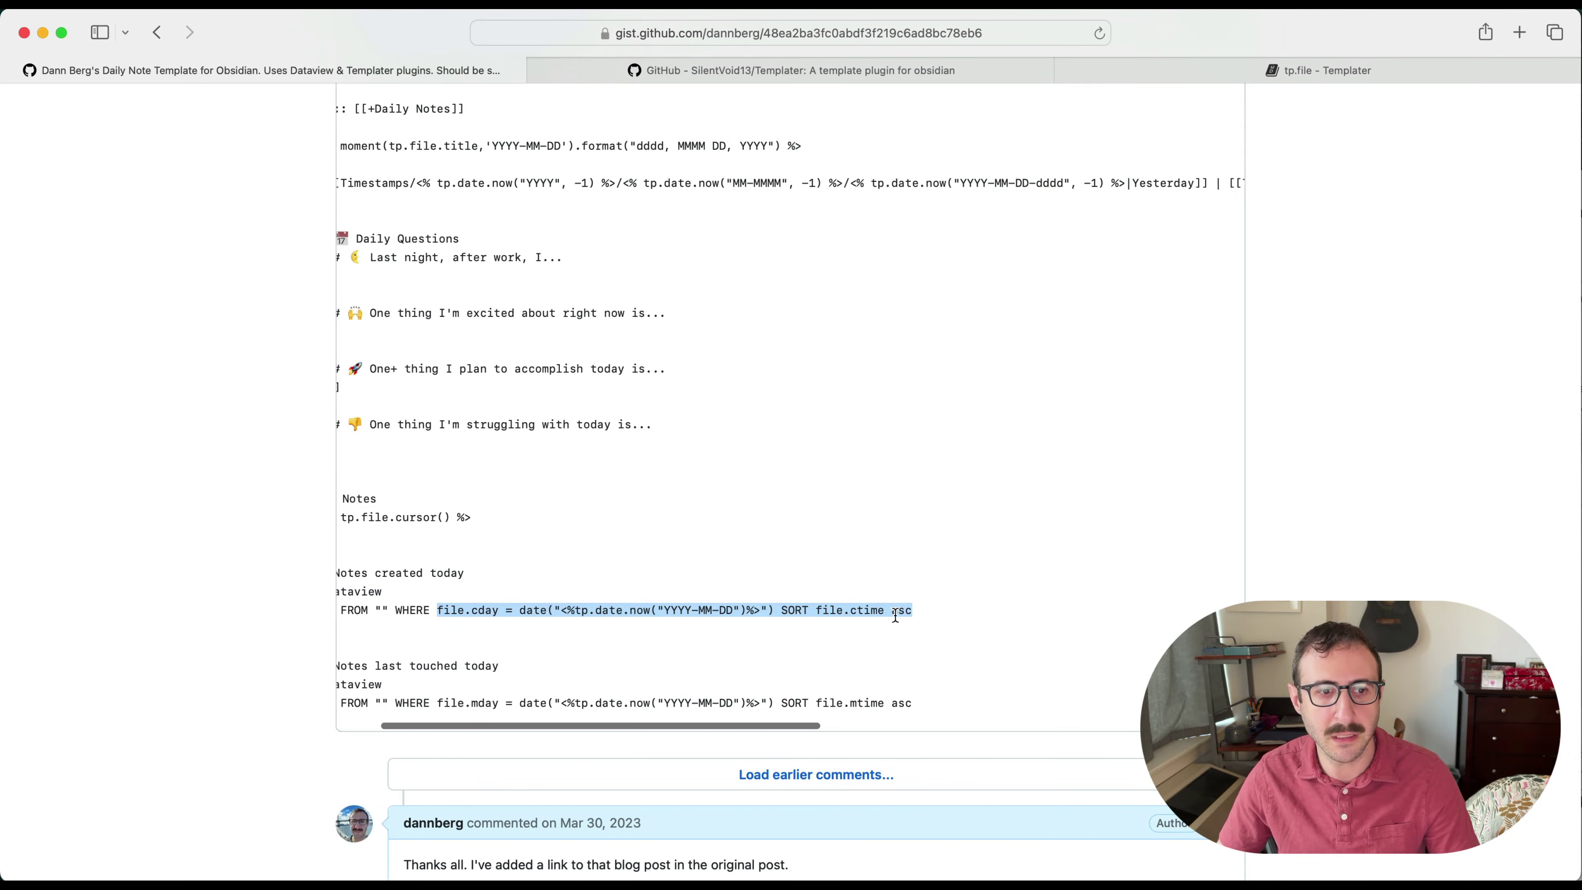
{"action": "scroll", "coordinate": [895, 615], "scroll_direction": "left", "scroll_amount": 3}
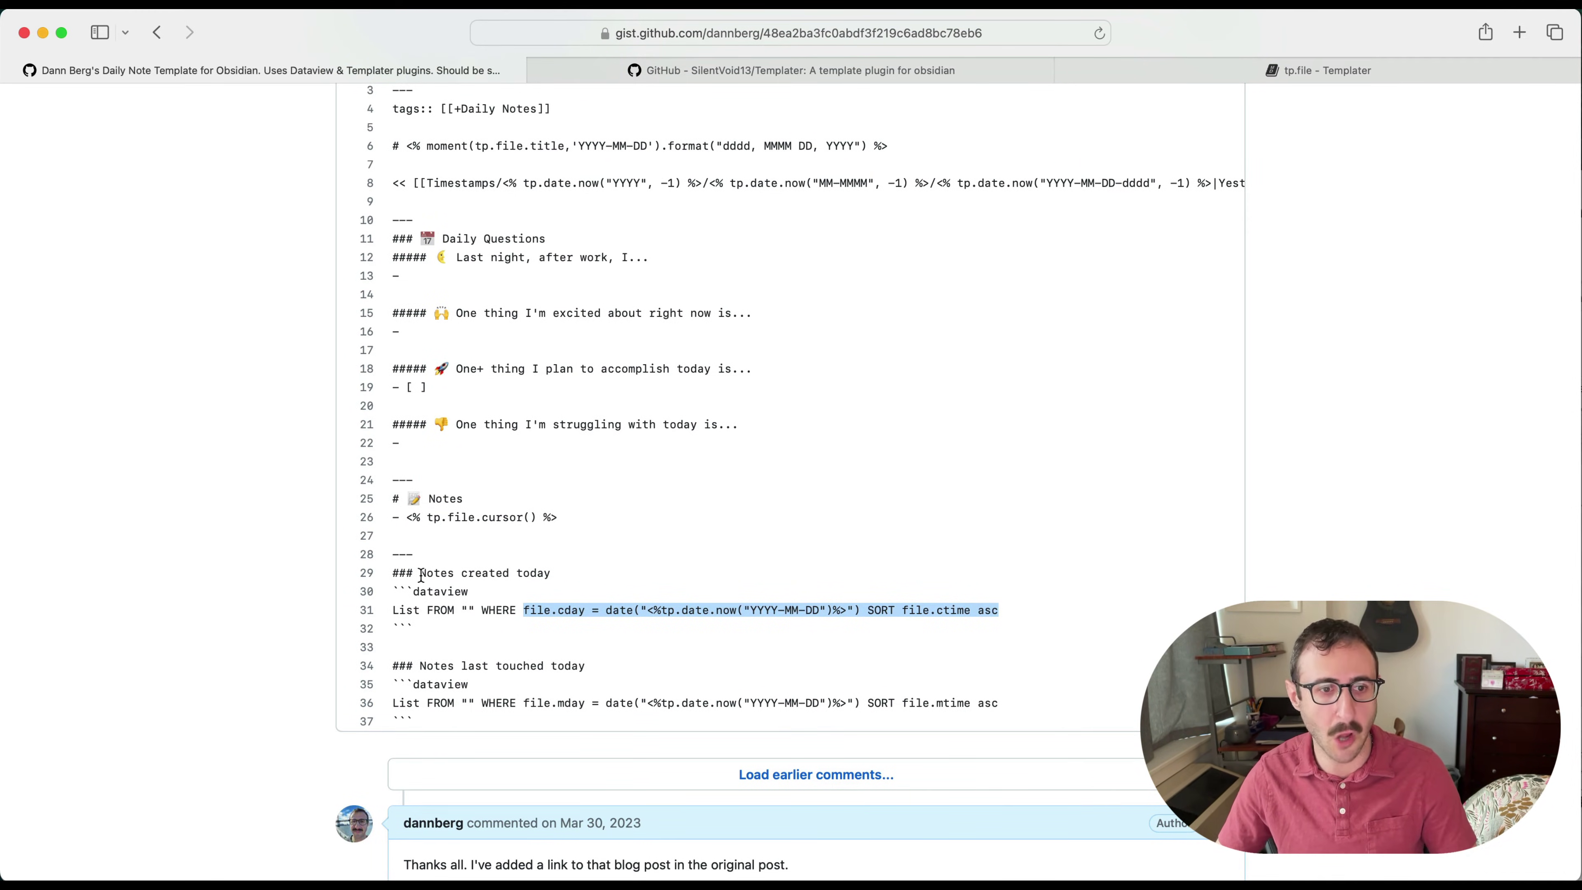
{"action": "left_click_drag", "start_coordinate": [420, 572], "coordinate": [580, 570]}
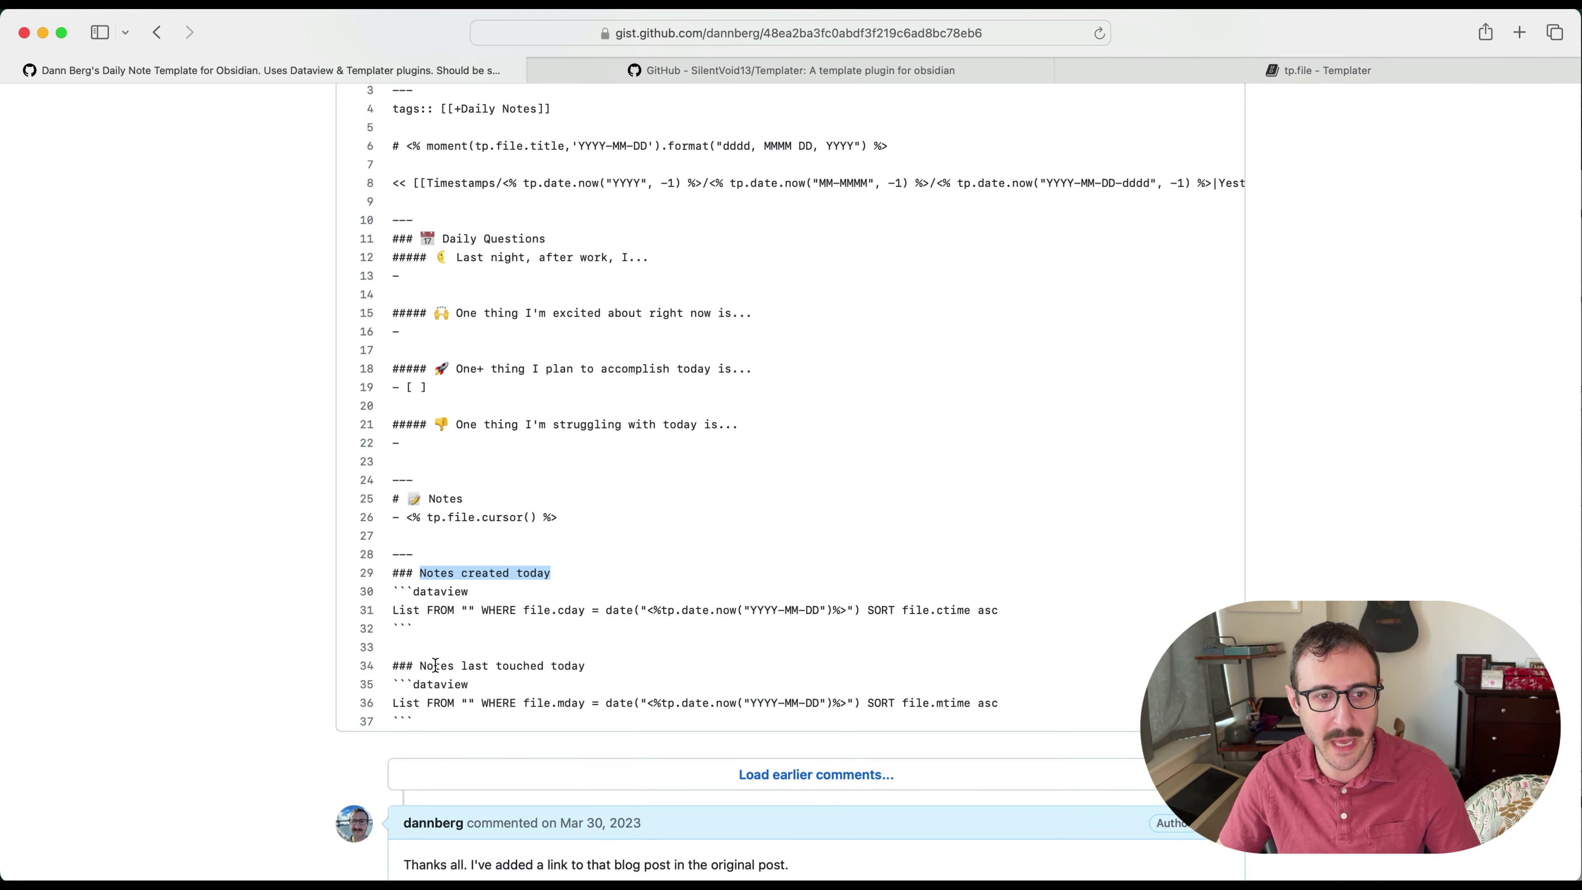
{"action": "left_click_drag", "start_coordinate": [420, 665], "coordinate": [588, 672]}
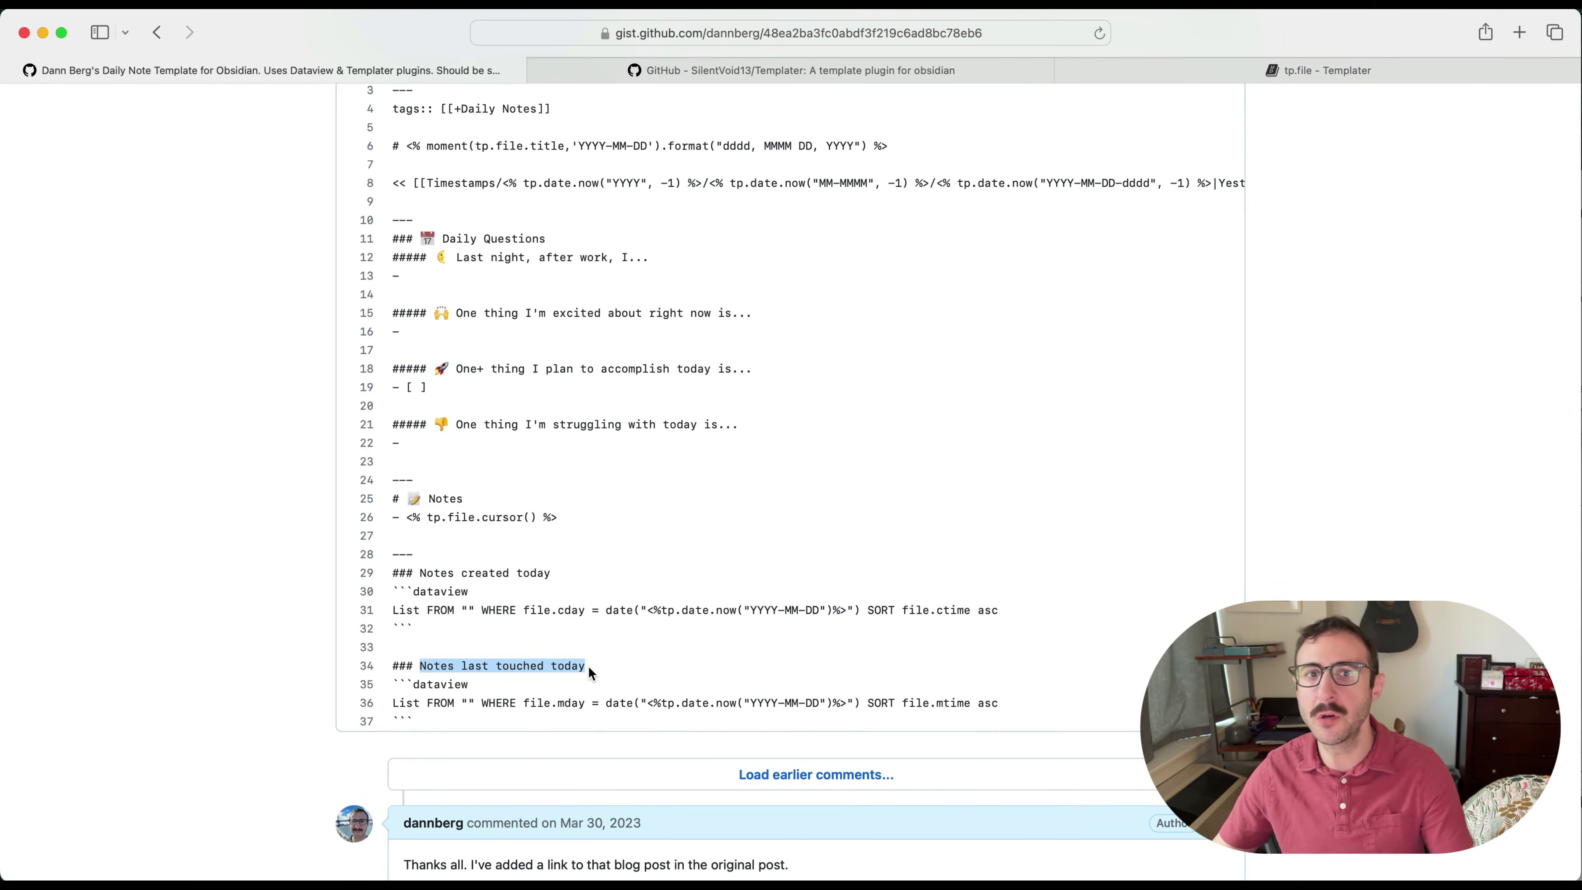
{"action": "scroll", "coordinate": [589, 666], "scroll_direction": "up", "scroll_amount": 3}
{"action": "left_click", "coordinate": [528, 271]}
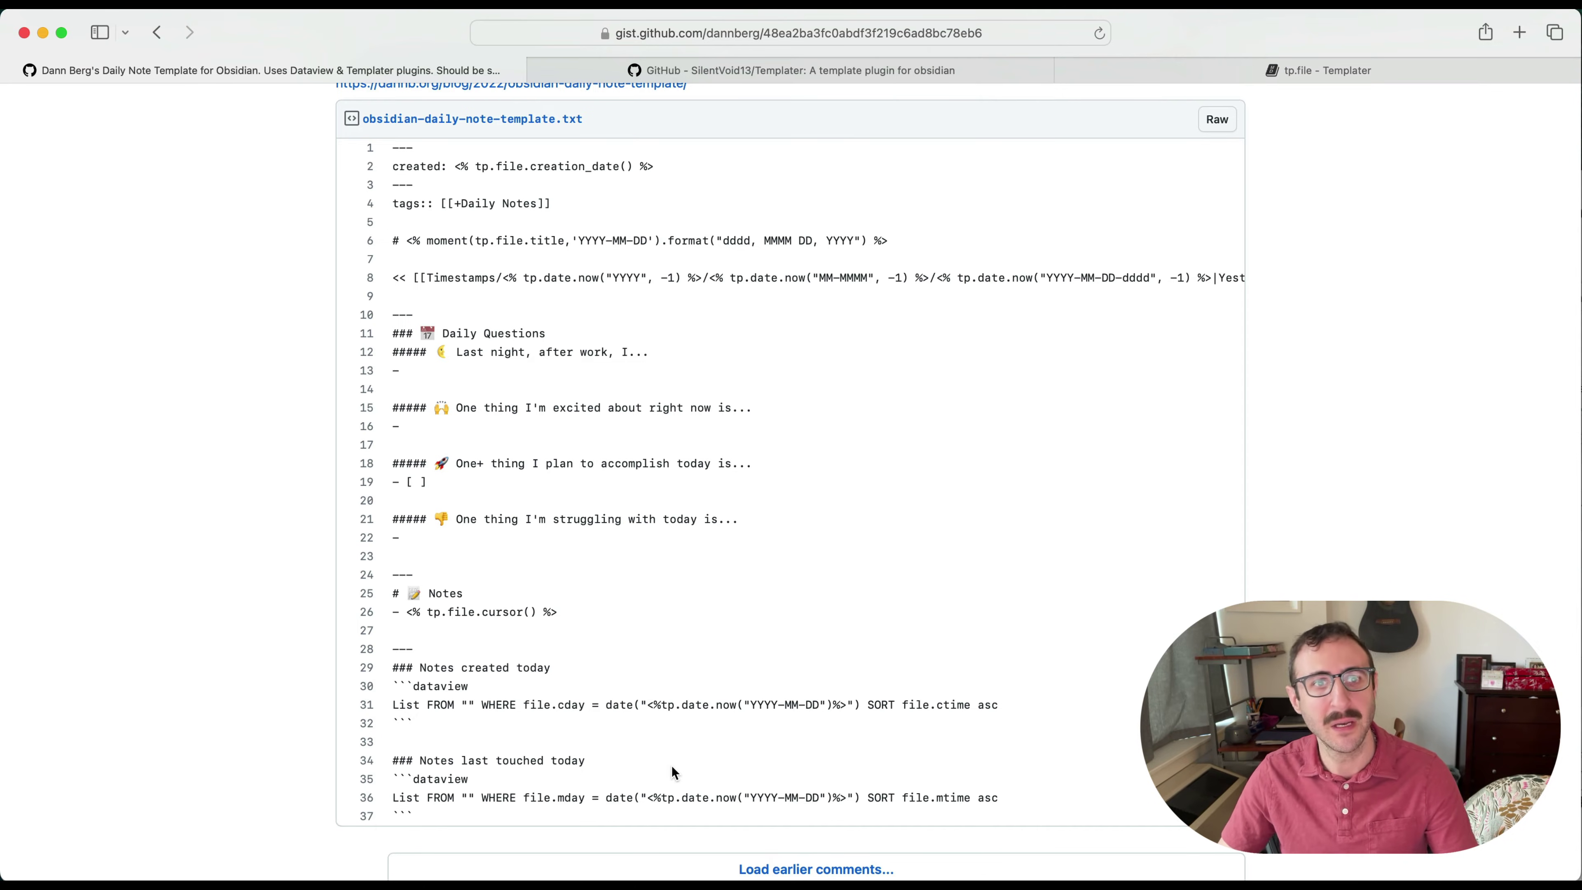
{"action": "scroll", "coordinate": [670, 769], "scroll_direction": "up", "scroll_amount": 2}
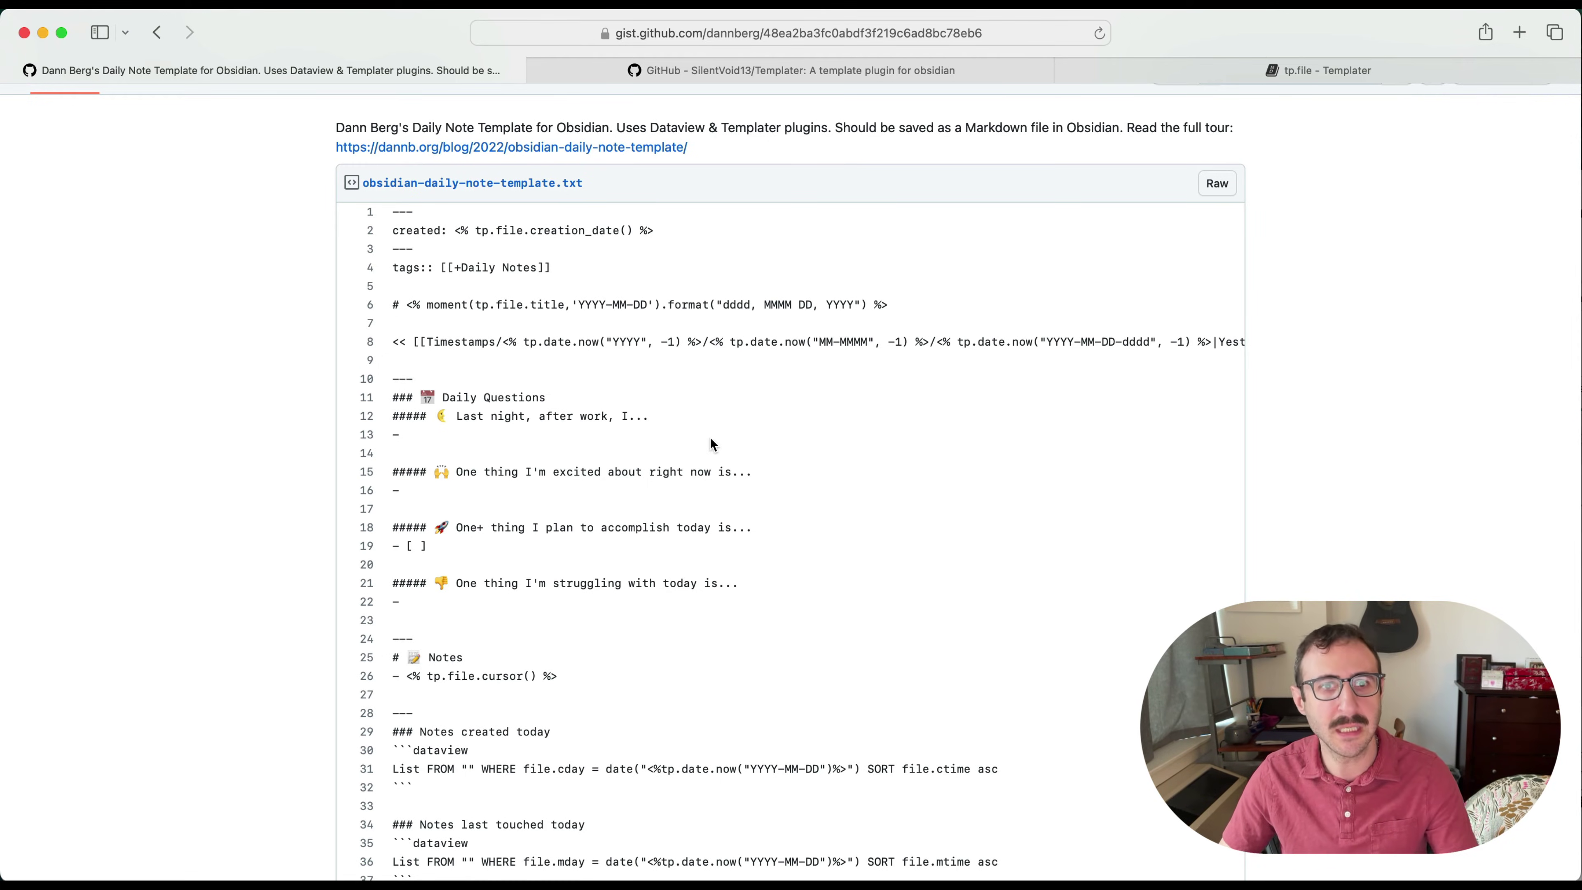
Step: Switch to Obsidian and create a new note titled "Template, TemplaterExample"
{"action": "key", "text": "super+space"}
{"action": "type", "text": "ob"}
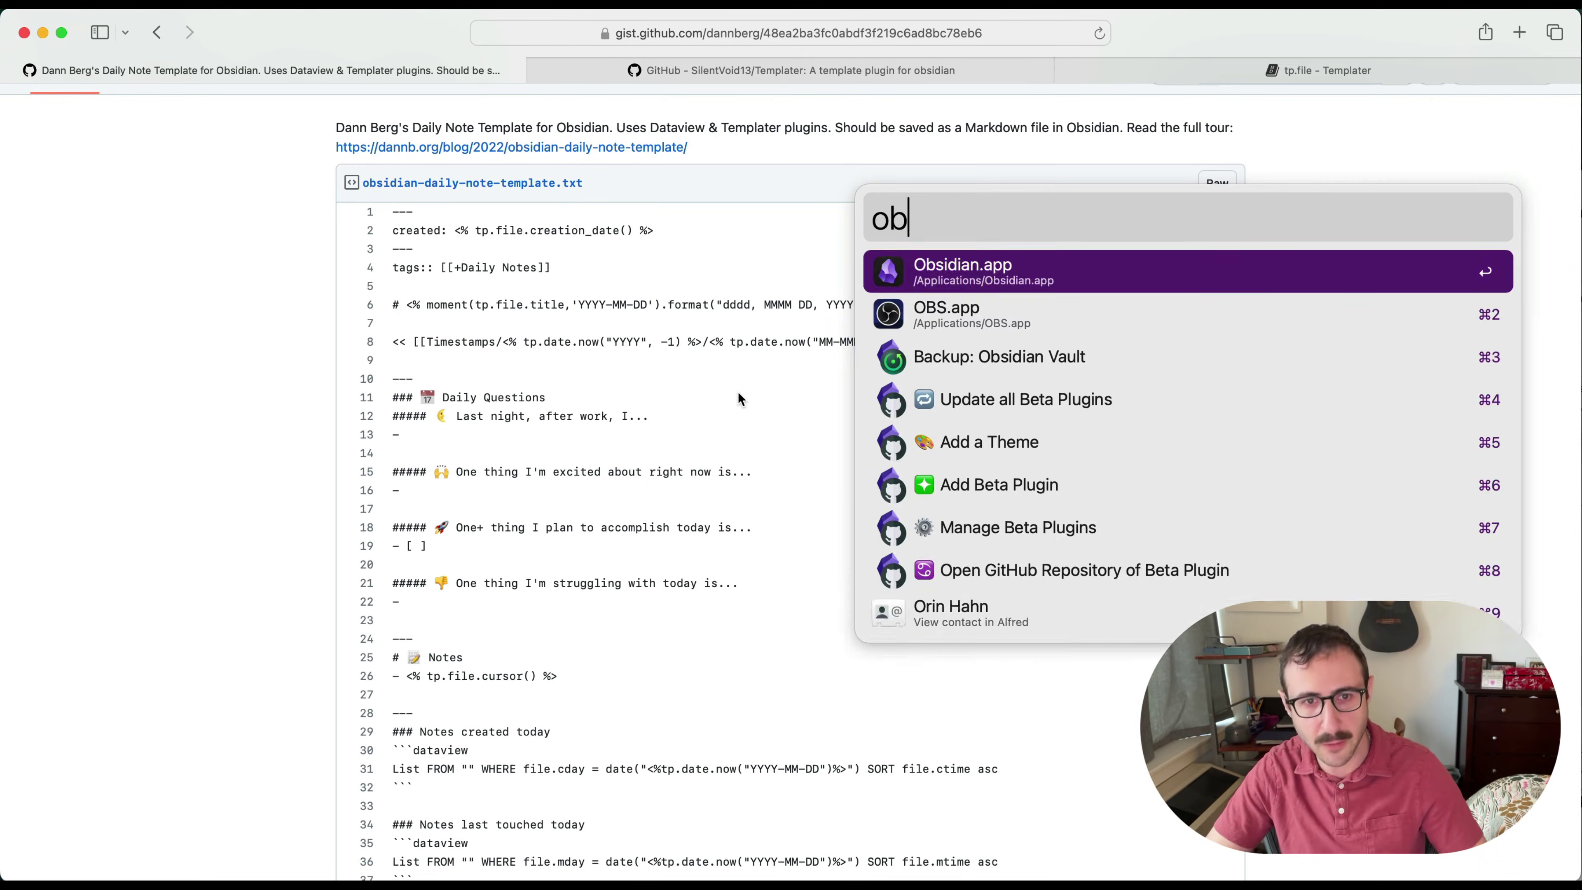
{"action": "key", "text": "Return"}
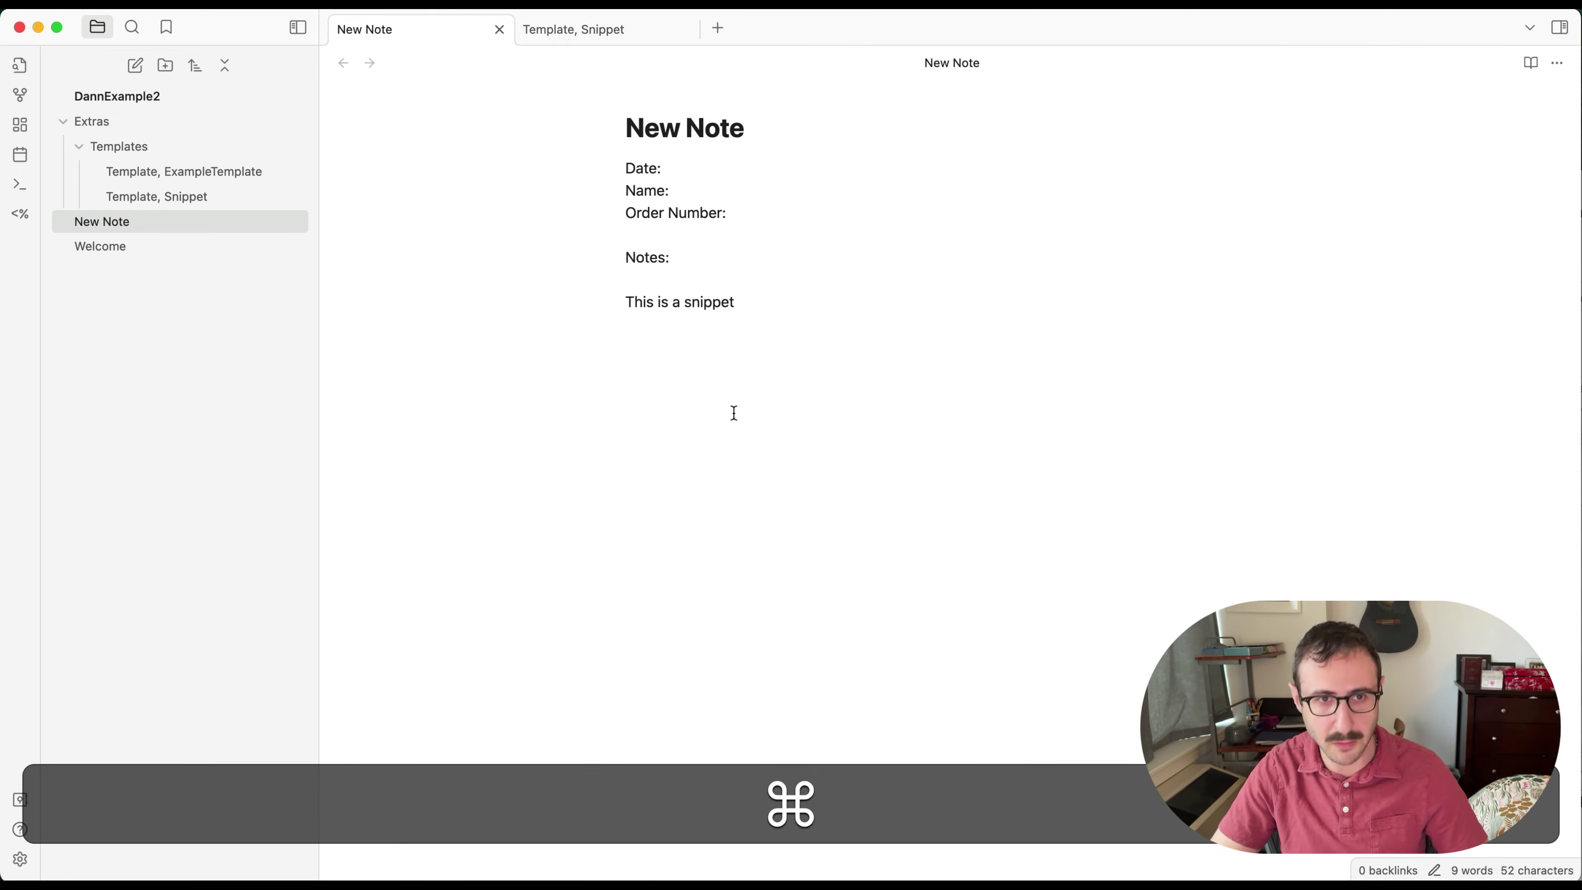
{"action": "key", "text": "super+n"}
{"action": "type", "text": "Tem"}
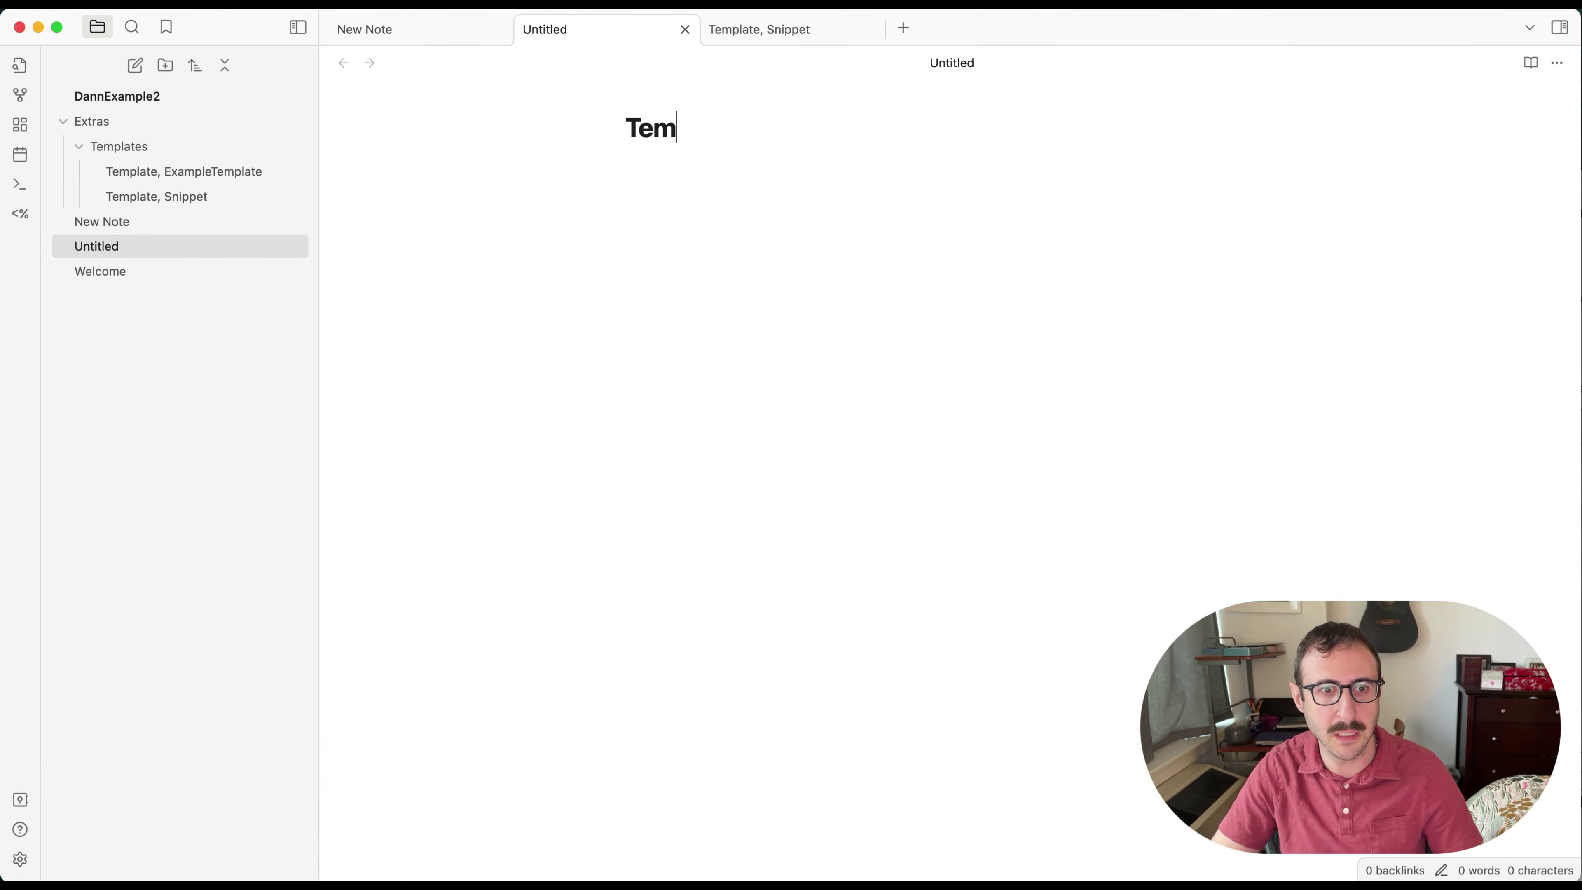
{"action": "type", "text": "plate, Tem"}
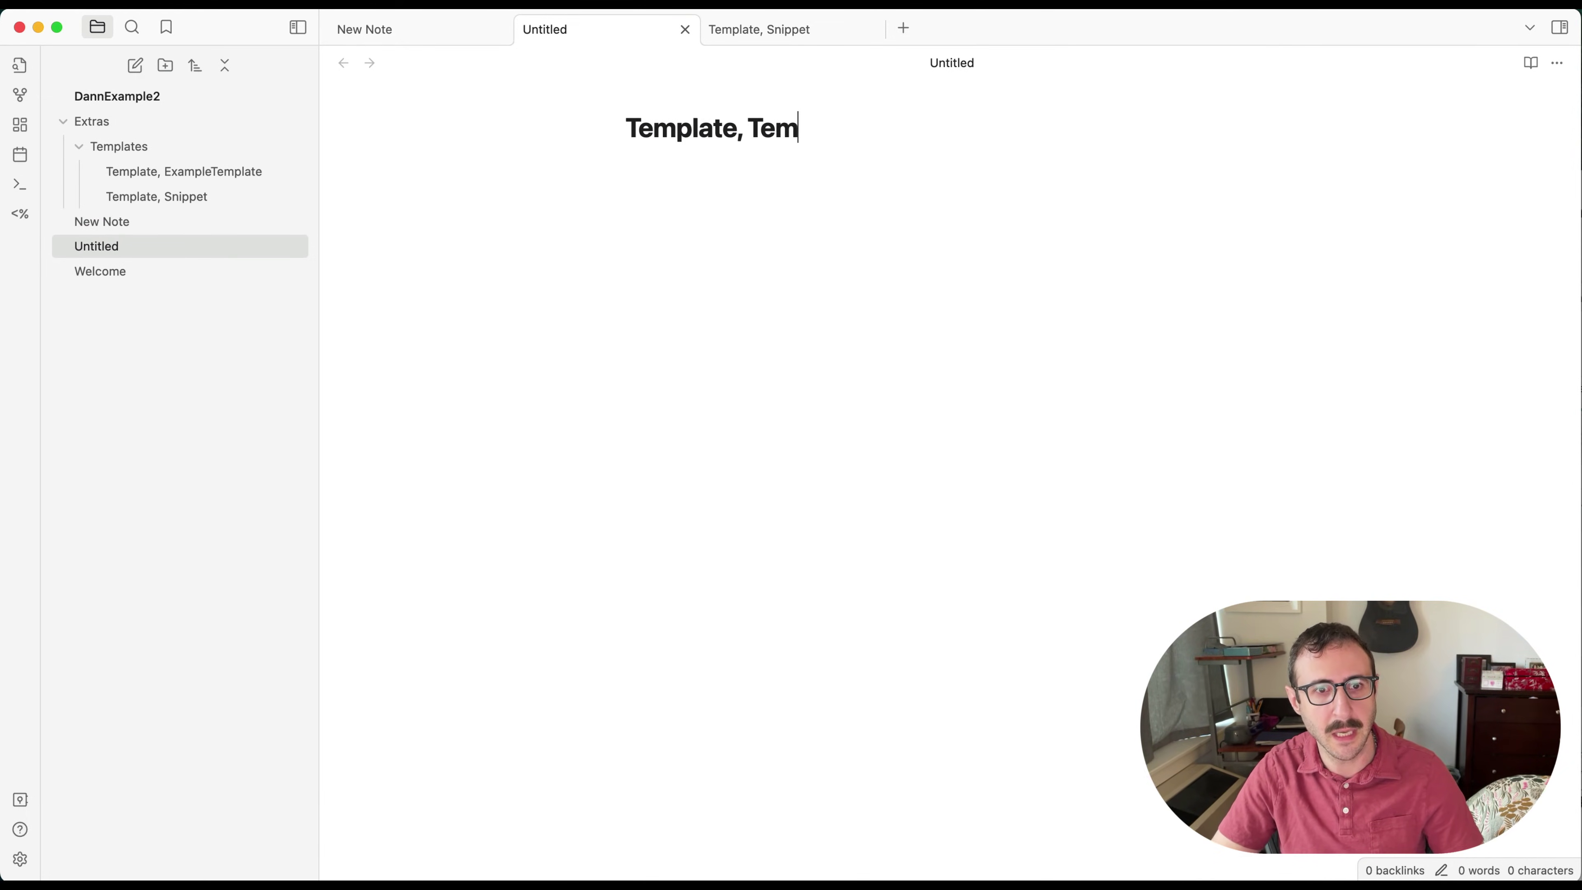
{"action": "type", "text": "platerExample"}
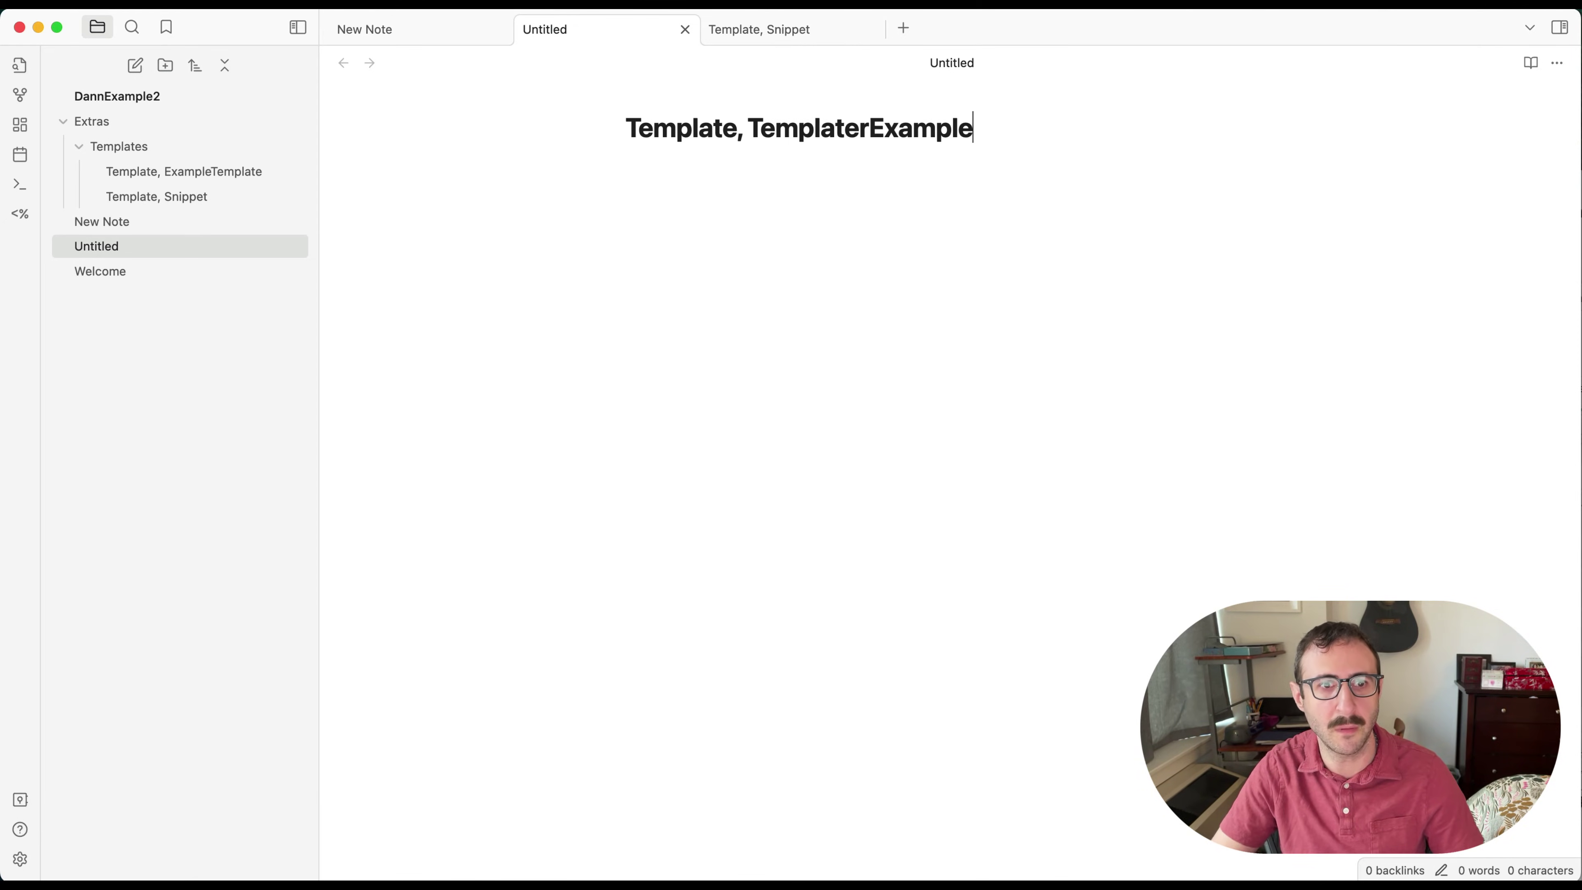
{"action": "key", "text": "Return"}
Step: Switch to Safari and copy the "created: <% tp.file.creation_date() %>" line from the daily note template gist
{"action": "key", "text": "super+space"}
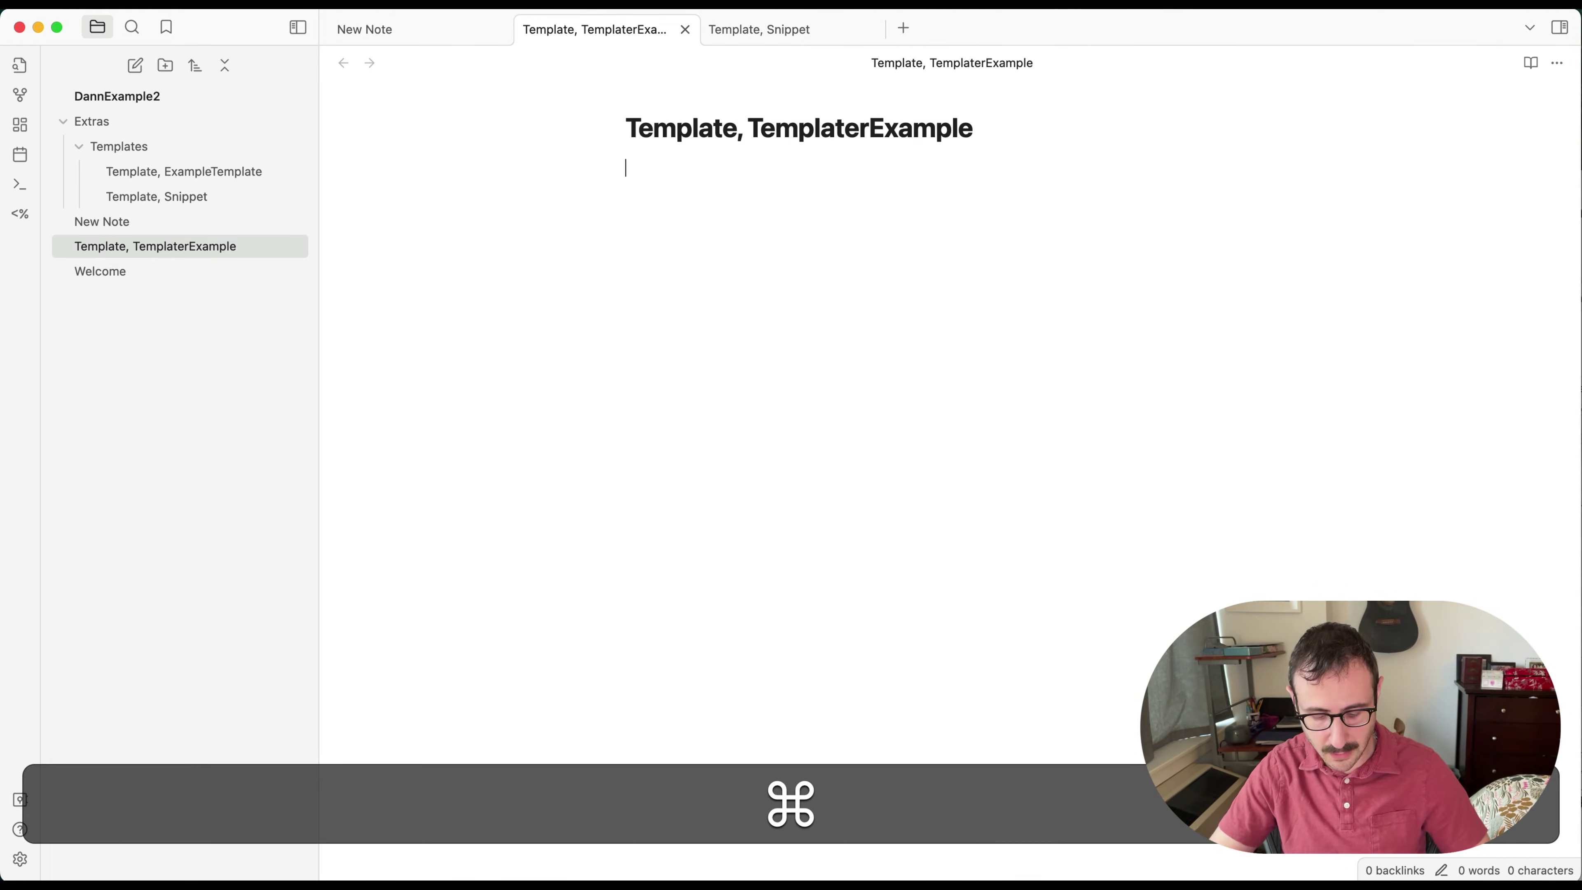
{"action": "type", "text": "saf"}
{"action": "key", "text": "Return"}
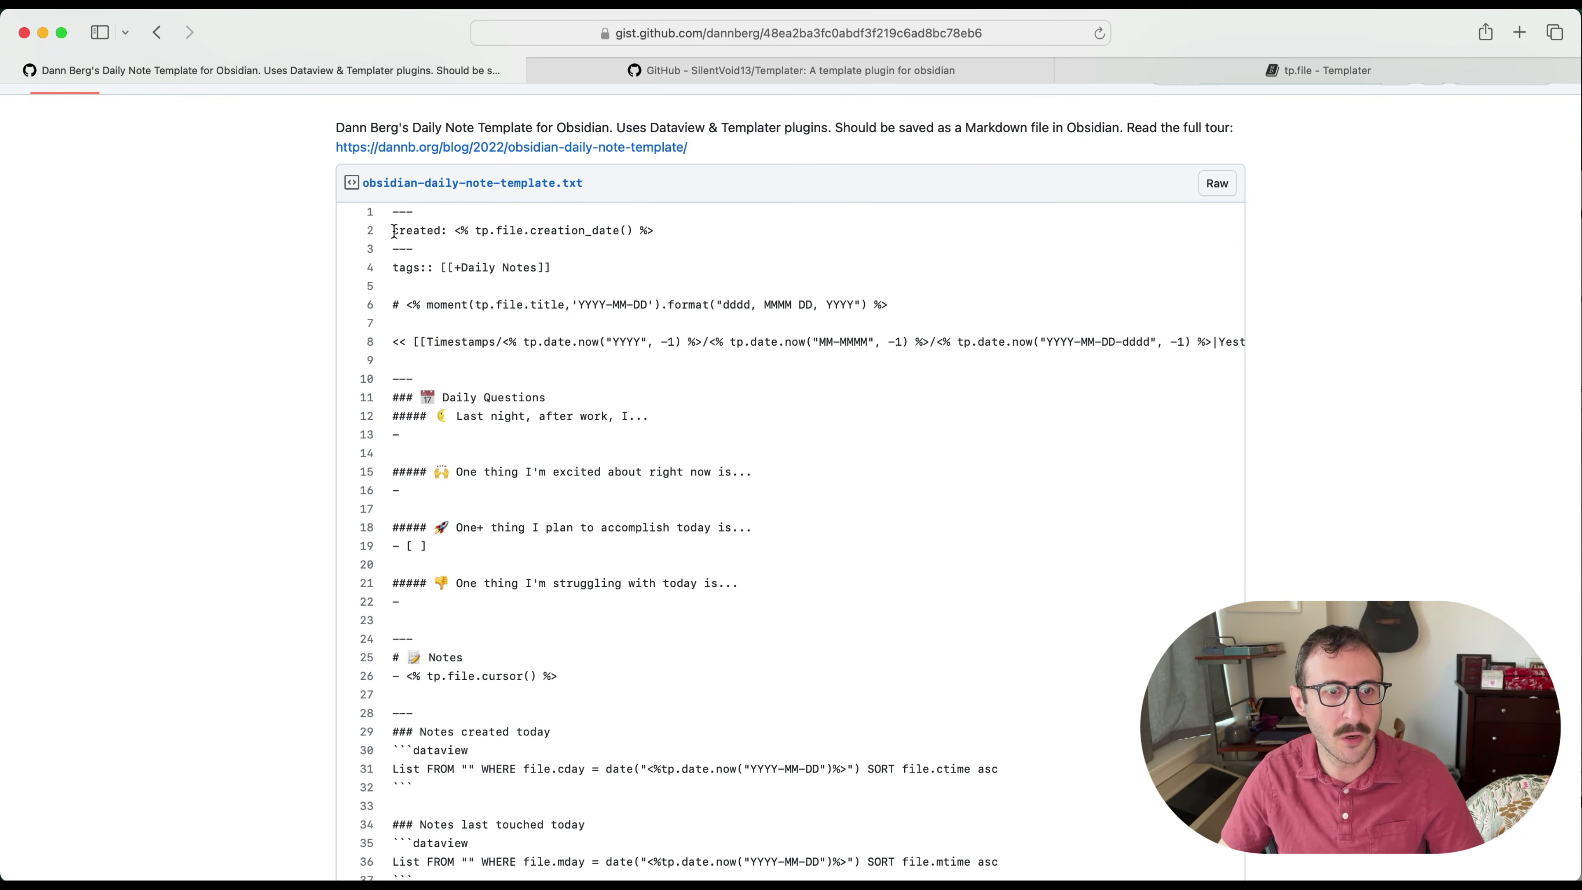
{"action": "left_click_drag", "start_coordinate": [394, 231], "coordinate": [663, 234]}
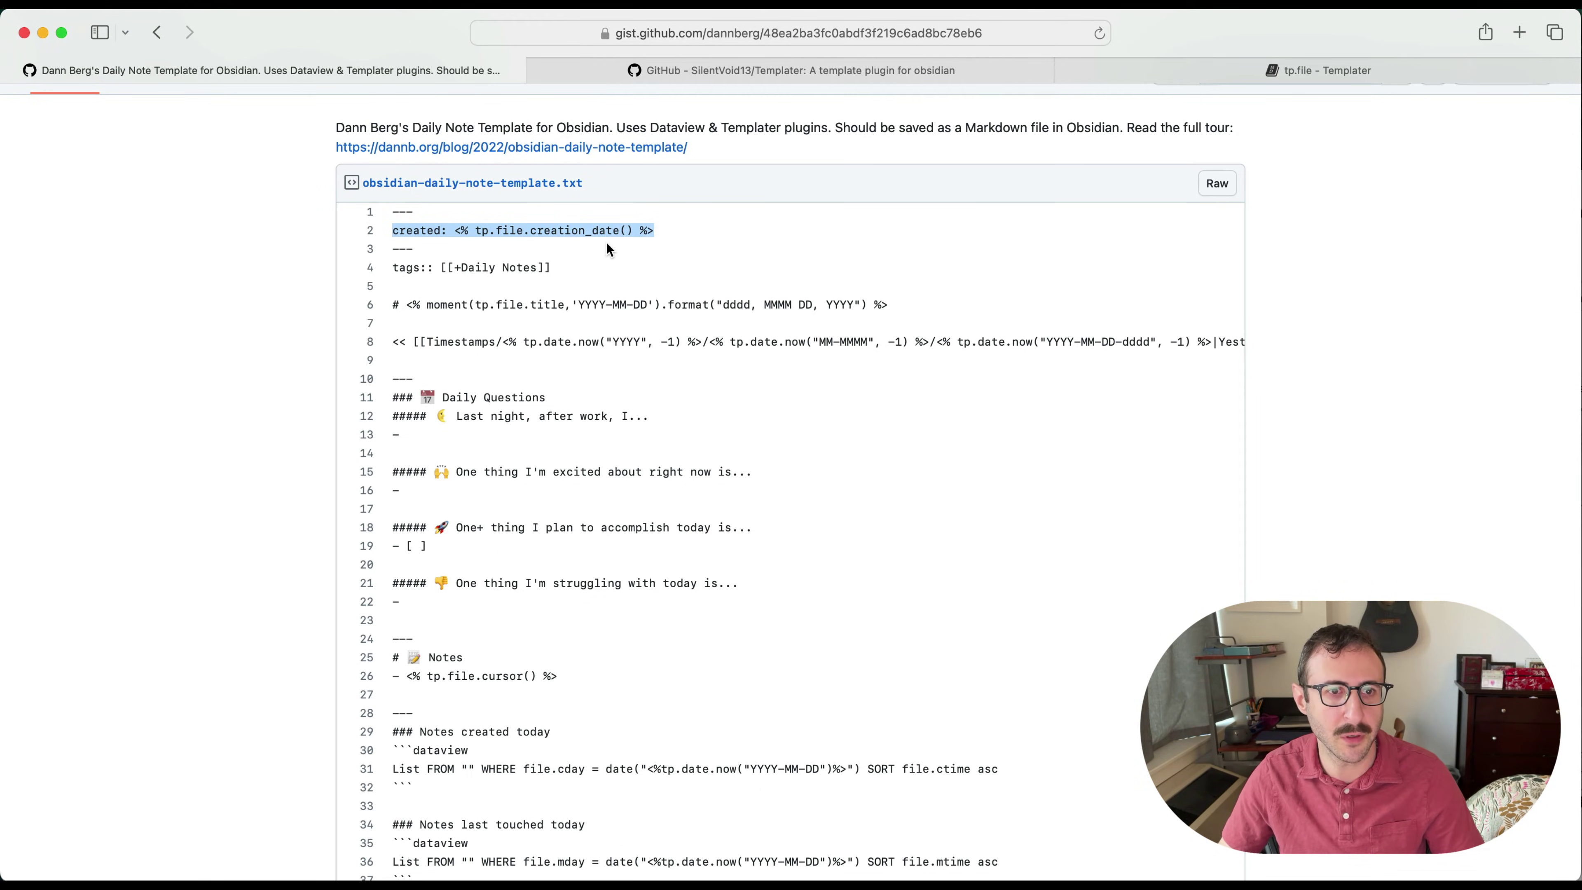
{"action": "key", "text": "super"}
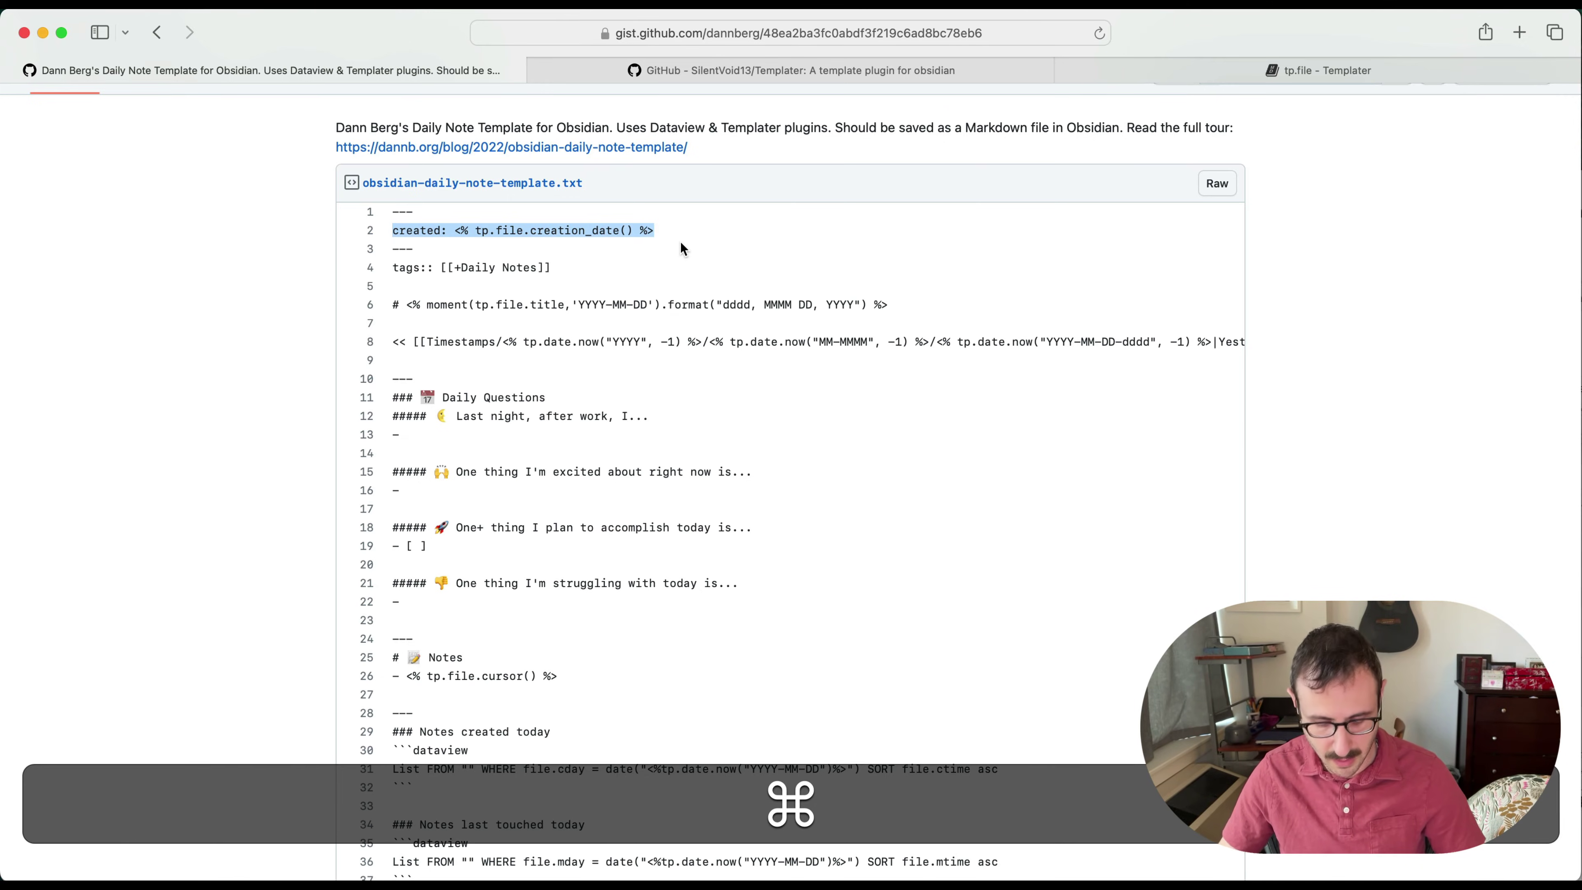
{"action": "key", "text": "super+c"}
Step: Switch to Obsidian and paste the copied creation date line into the body of the "Template, TemplaterExample" note
{"action": "key", "text": "super+space"}
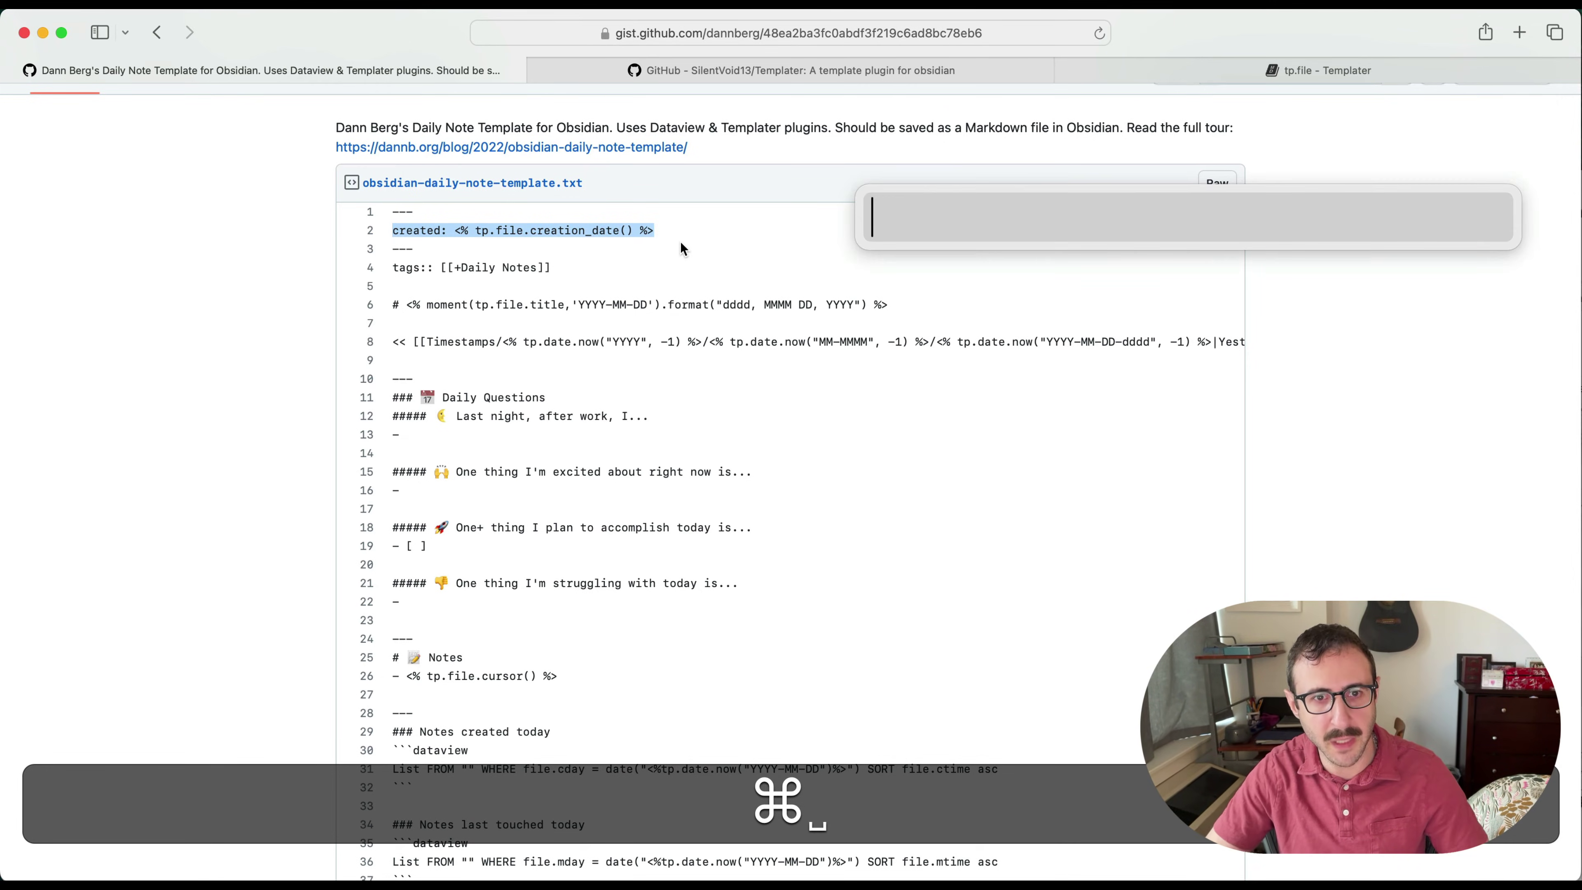
{"action": "type", "text": "ob"}
{"action": "key", "text": "Return"}
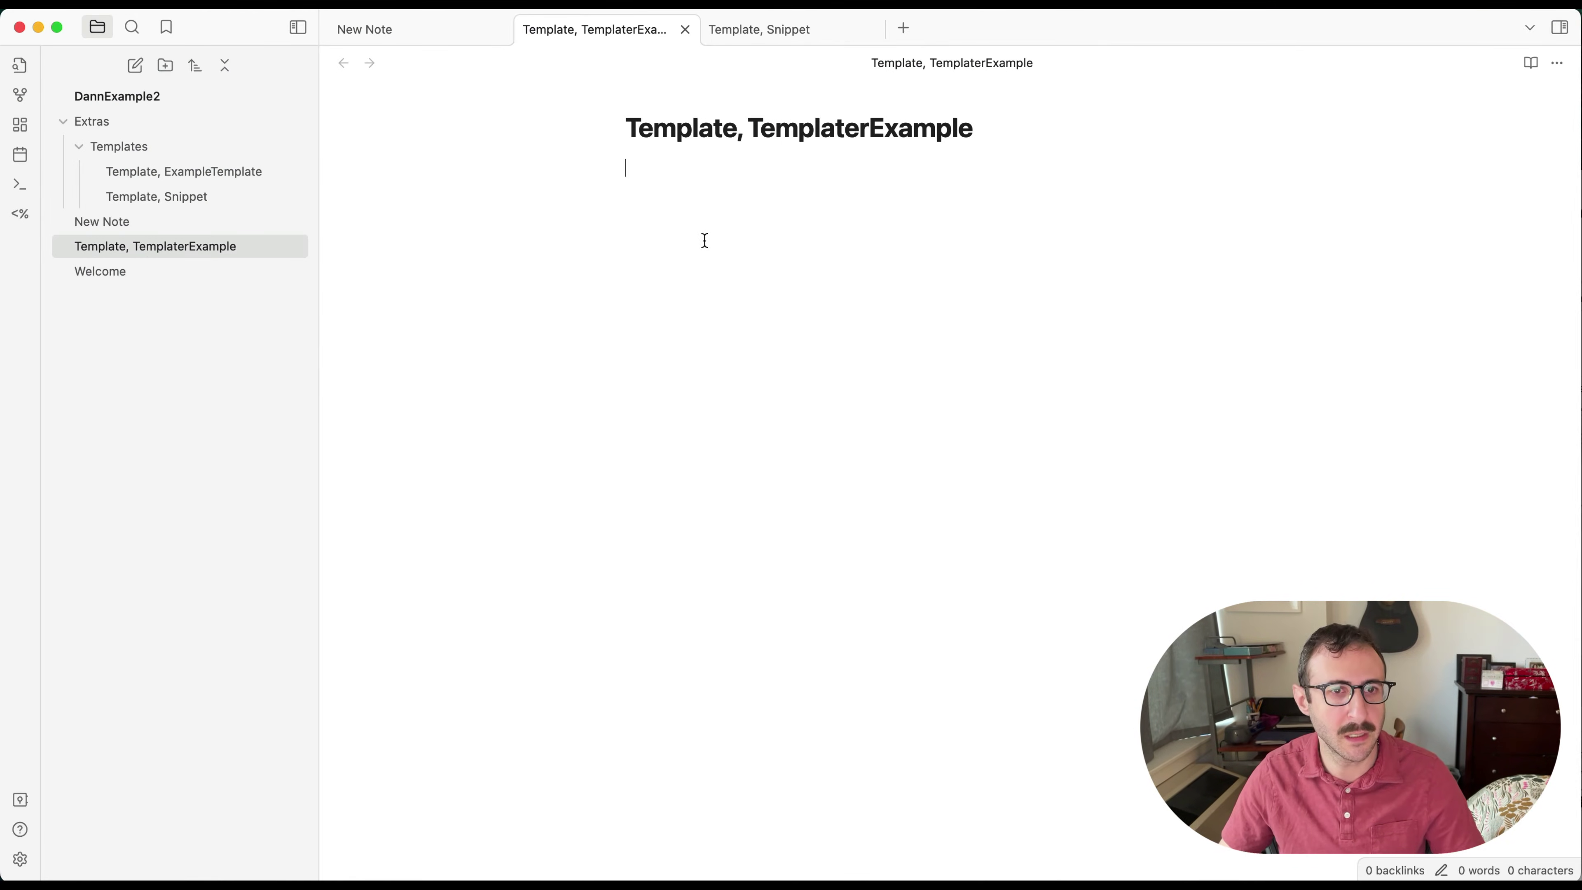
{"action": "key", "text": "super+v"}
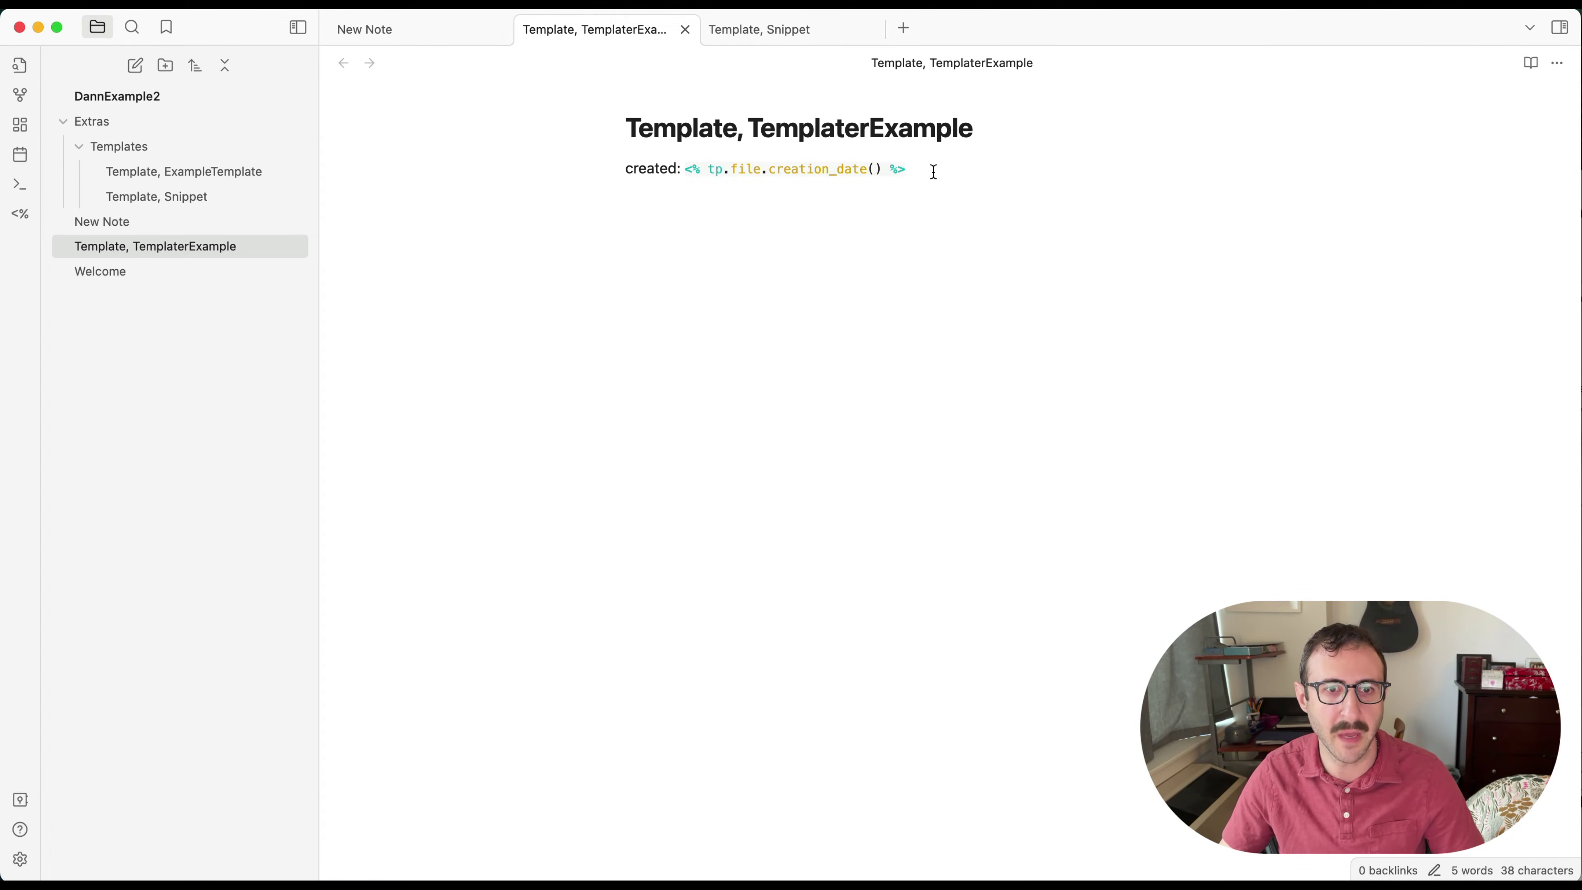
{"action": "left_click_drag", "start_coordinate": [933, 172], "coordinate": [683, 169]}
{"action": "left_click", "coordinate": [962, 209]}
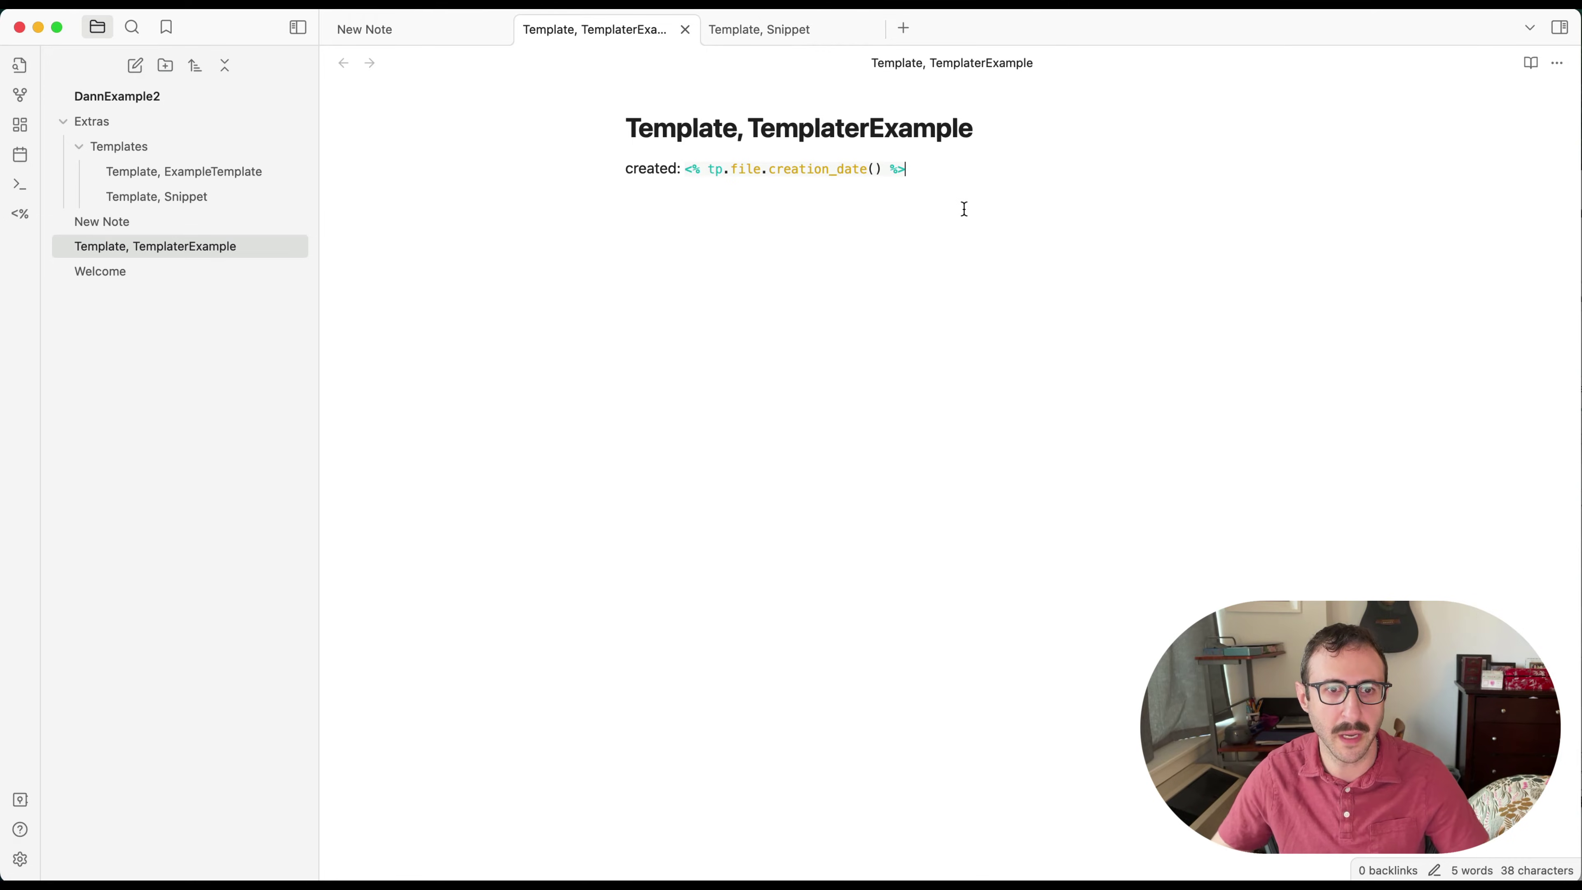
Step: Add the text "This is a template." below the creation date line, separated by a blank line
{"action": "key", "text": "shift+Return"}
{"action": "key", "text": "shift+Return"}
{"action": "type", "text": "Thi"}
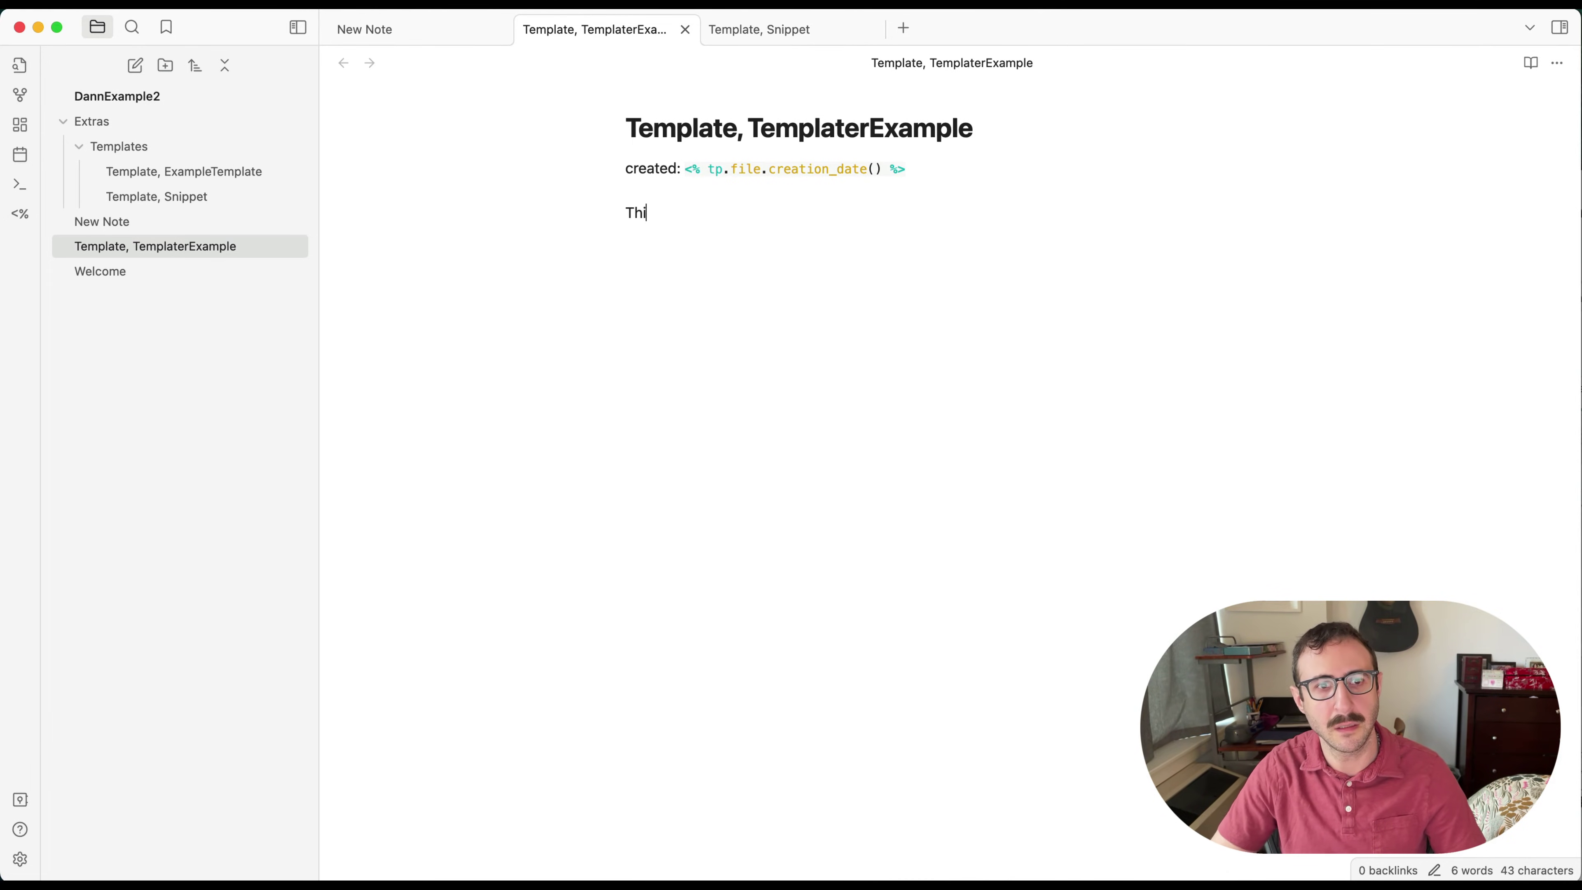
{"action": "type", "text": "s is a template."}
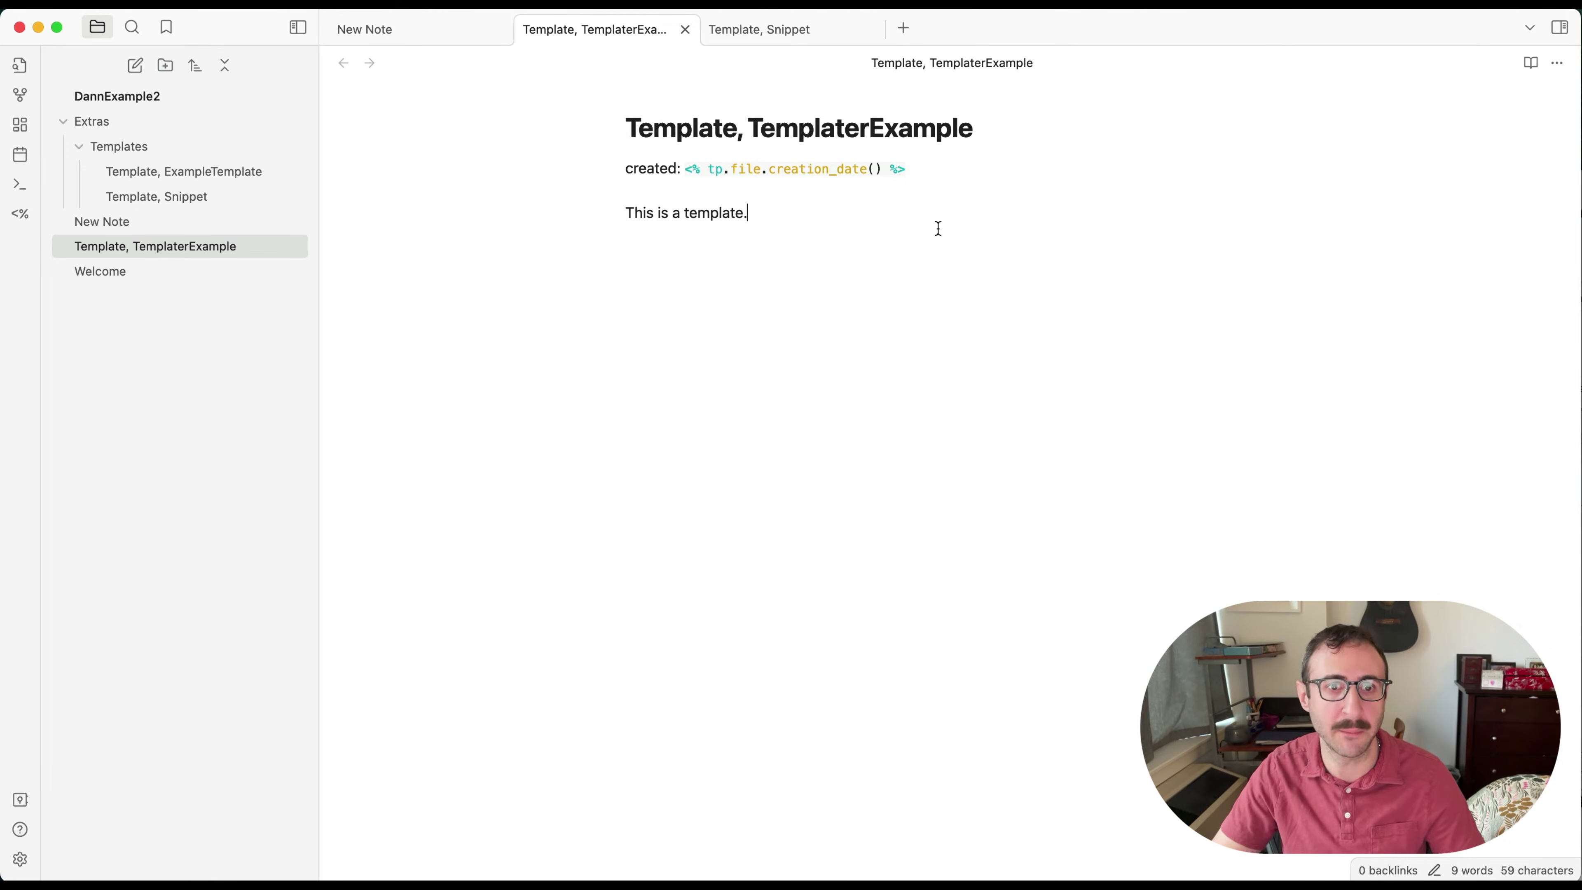
Step: Move the "Template, TemplaterExample" note to the Extras/Templates folder
{"action": "key", "text": "super+p"}
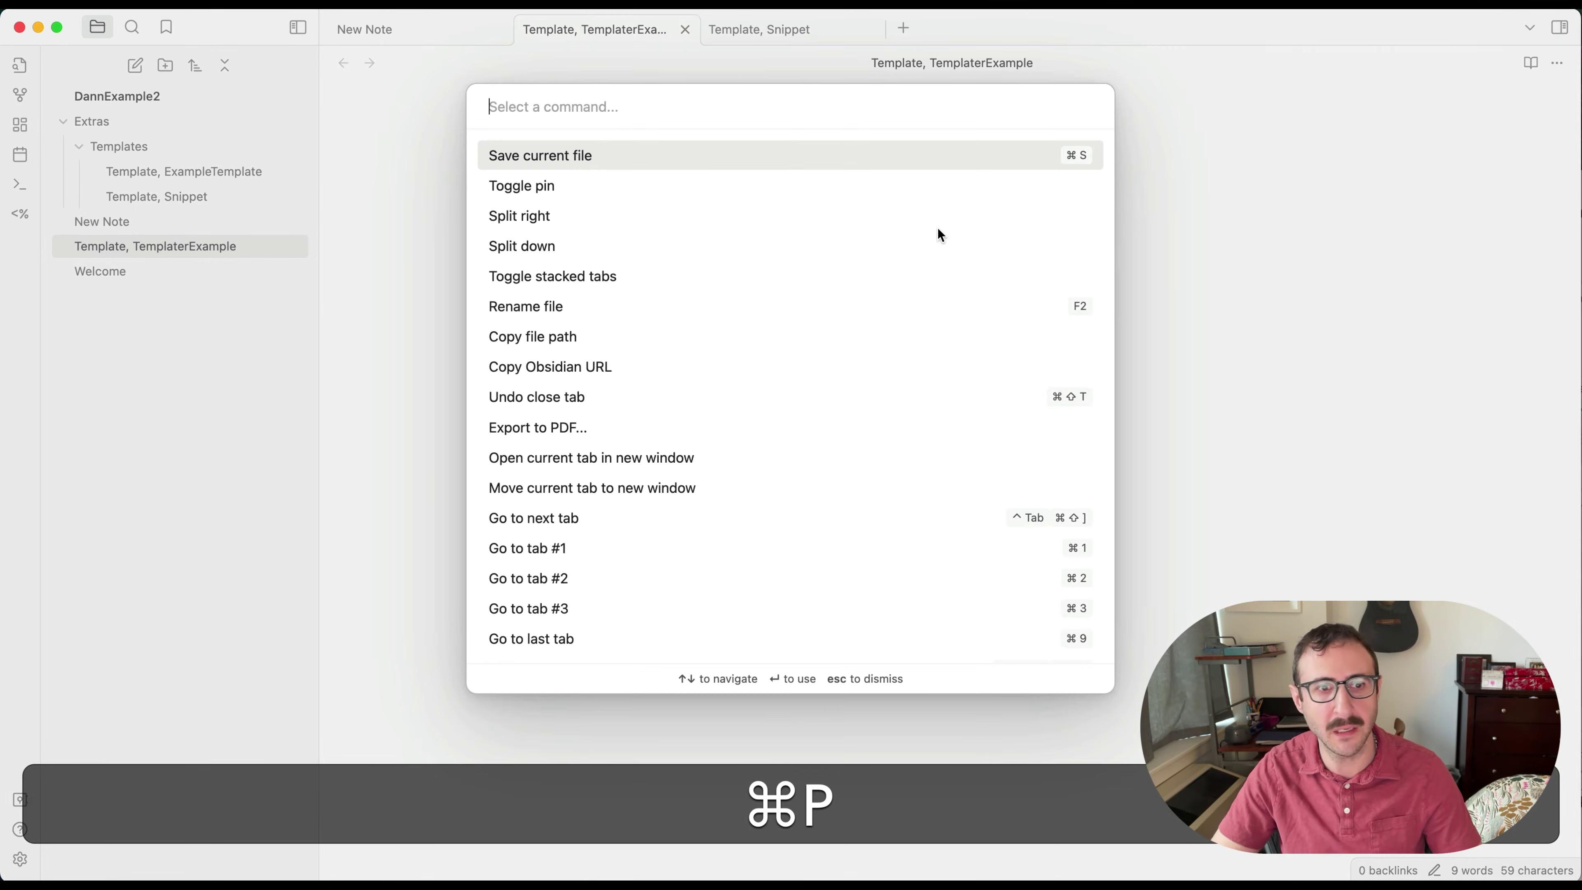
{"action": "type", "text": "move"}
{"action": "key", "text": "Down"}
{"action": "key", "text": "Down"}
{"action": "key", "text": "Down"}
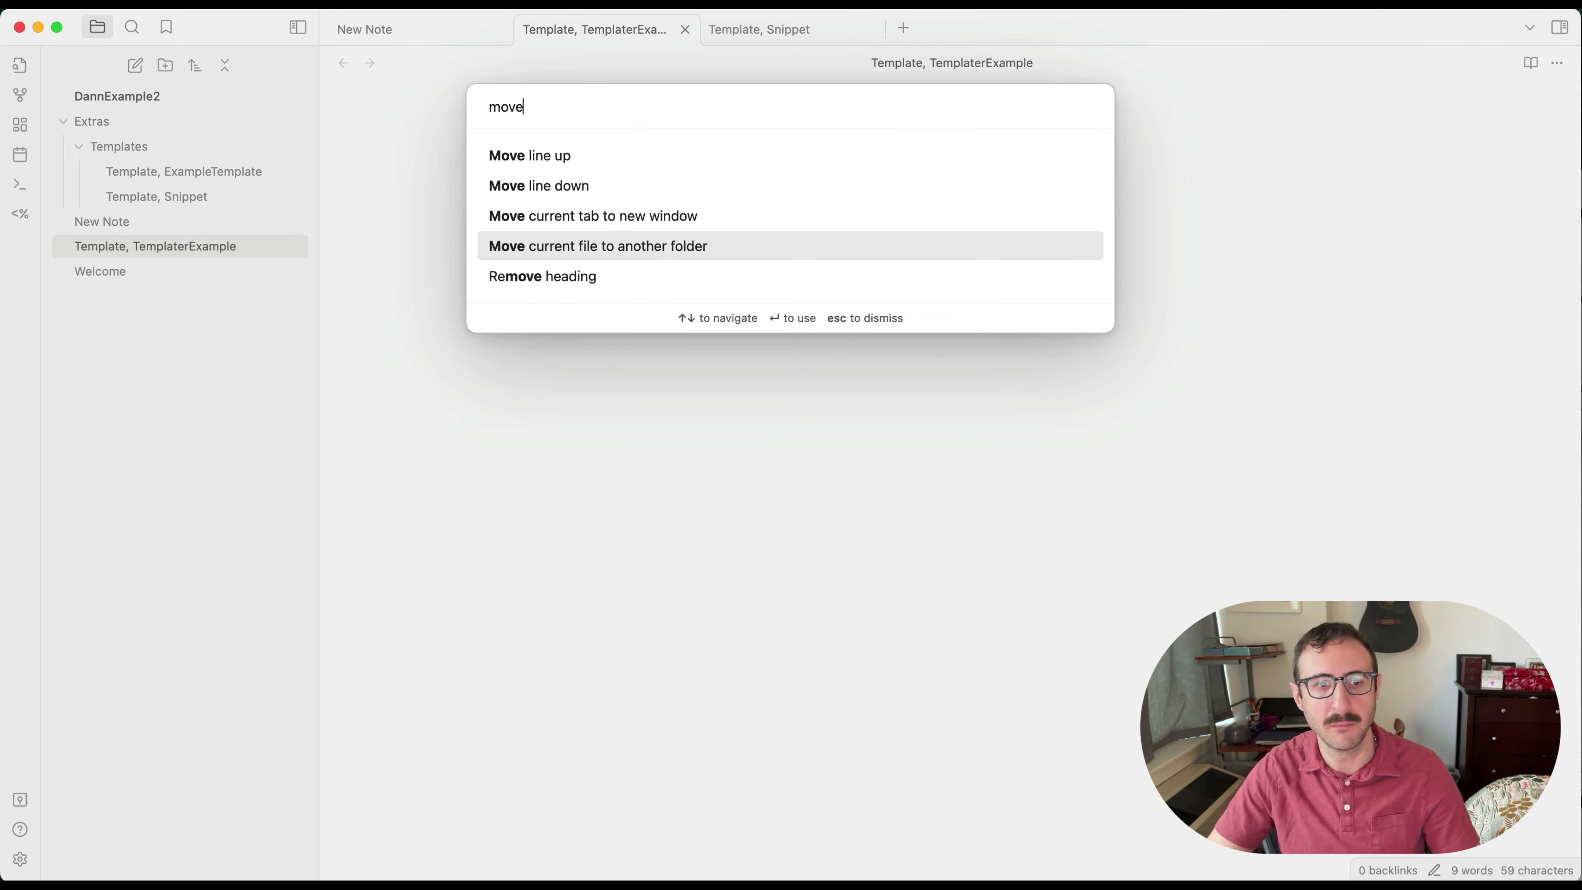
{"action": "key", "text": "Return"}
{"action": "type", "text": "tem"}
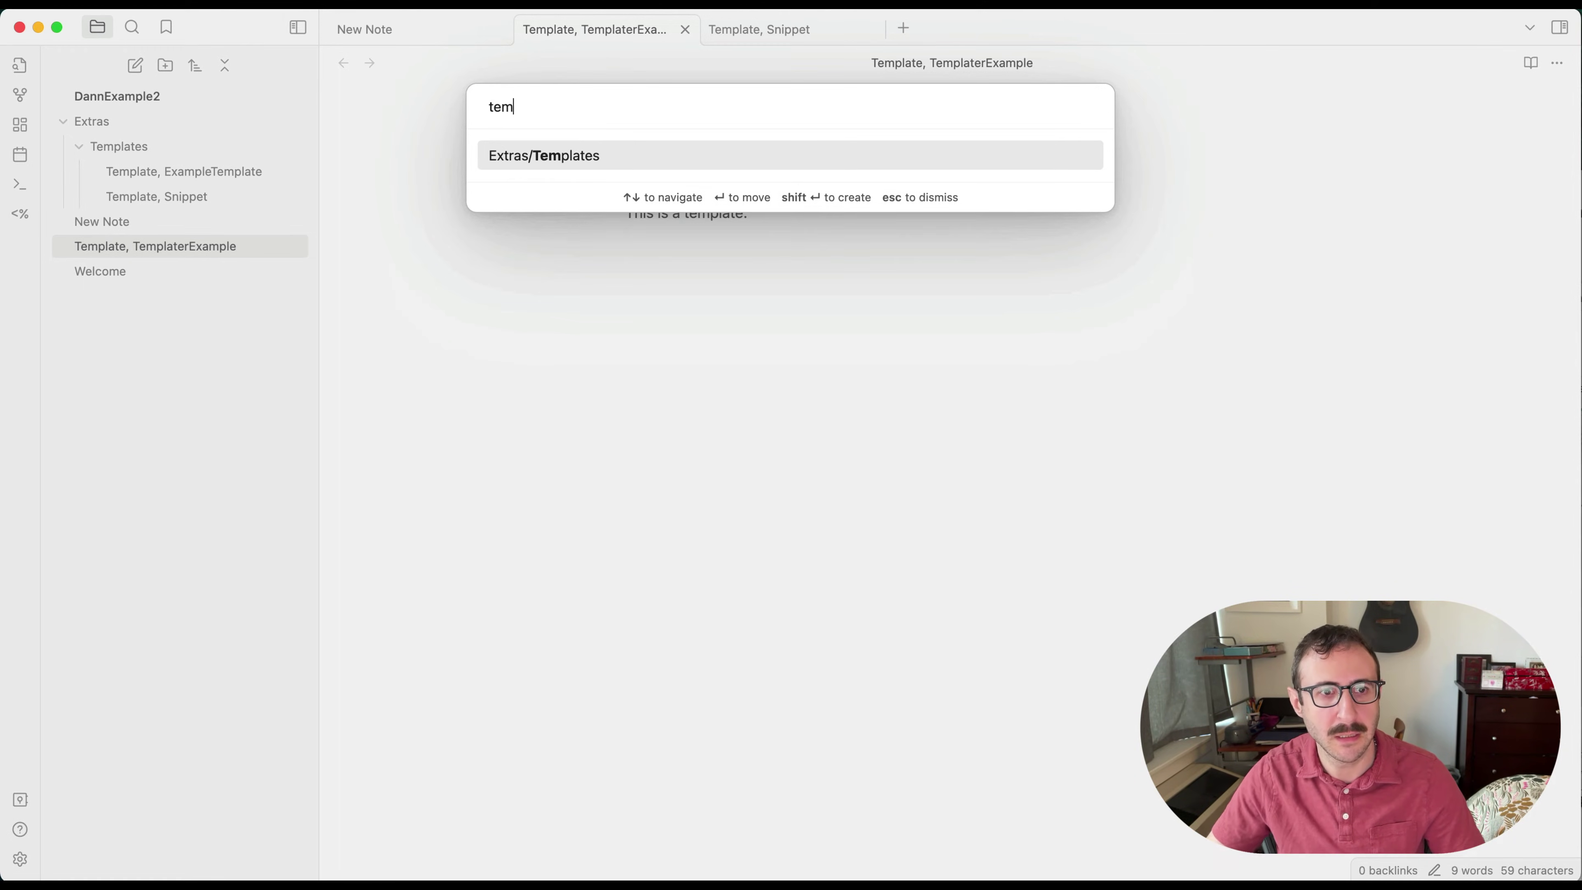
{"action": "key", "text": "Return"}
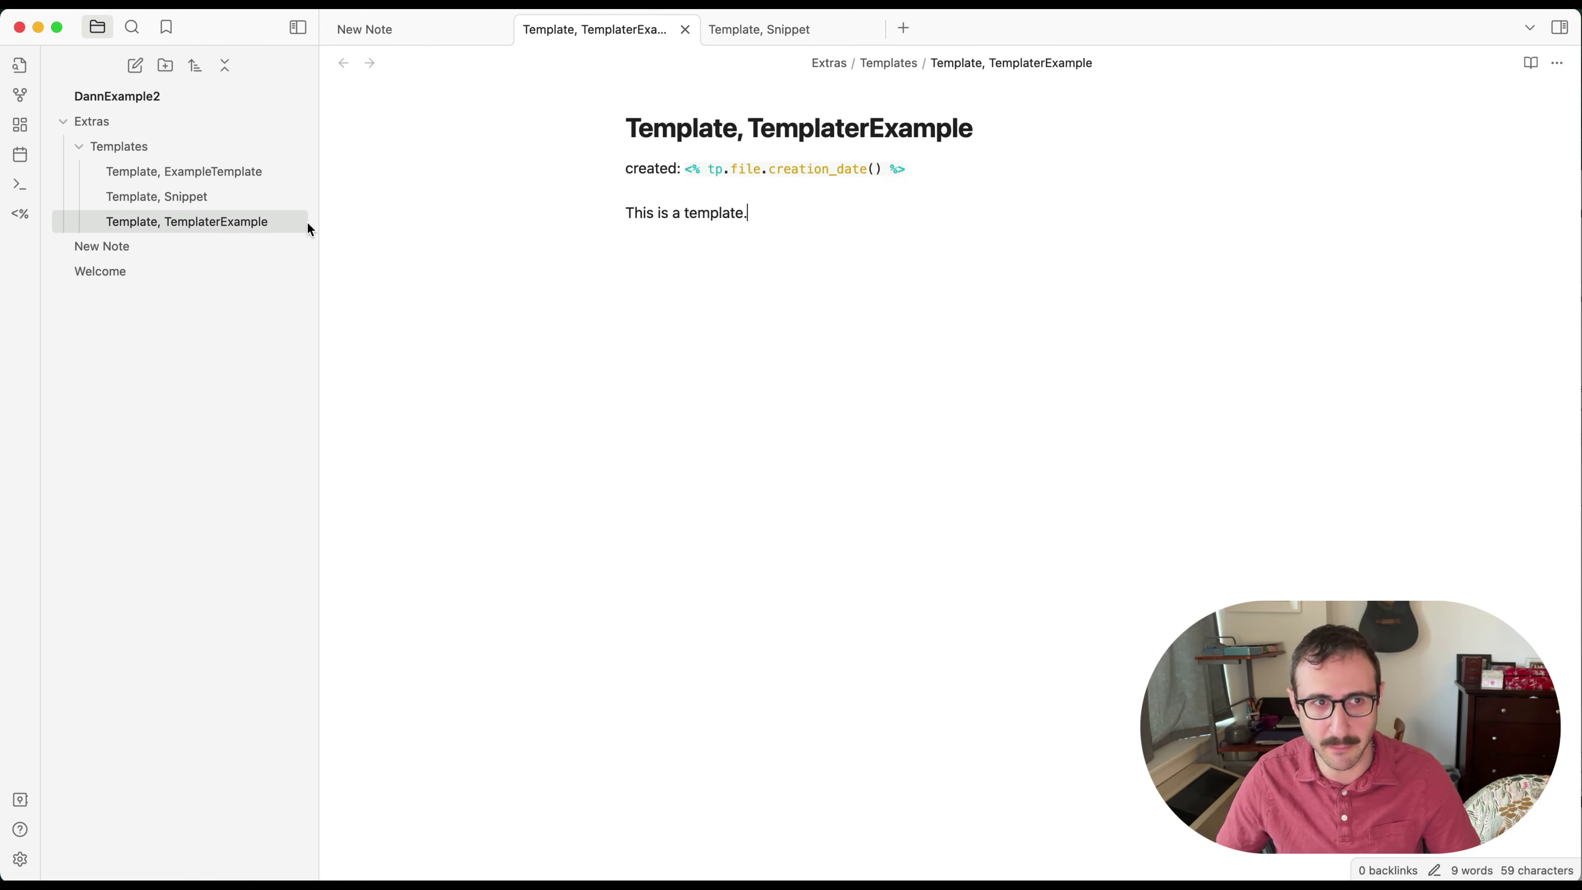
Step: Create a new note titled "New Note 2" in the vault's root
{"action": "left_click", "coordinate": [418, 38]}
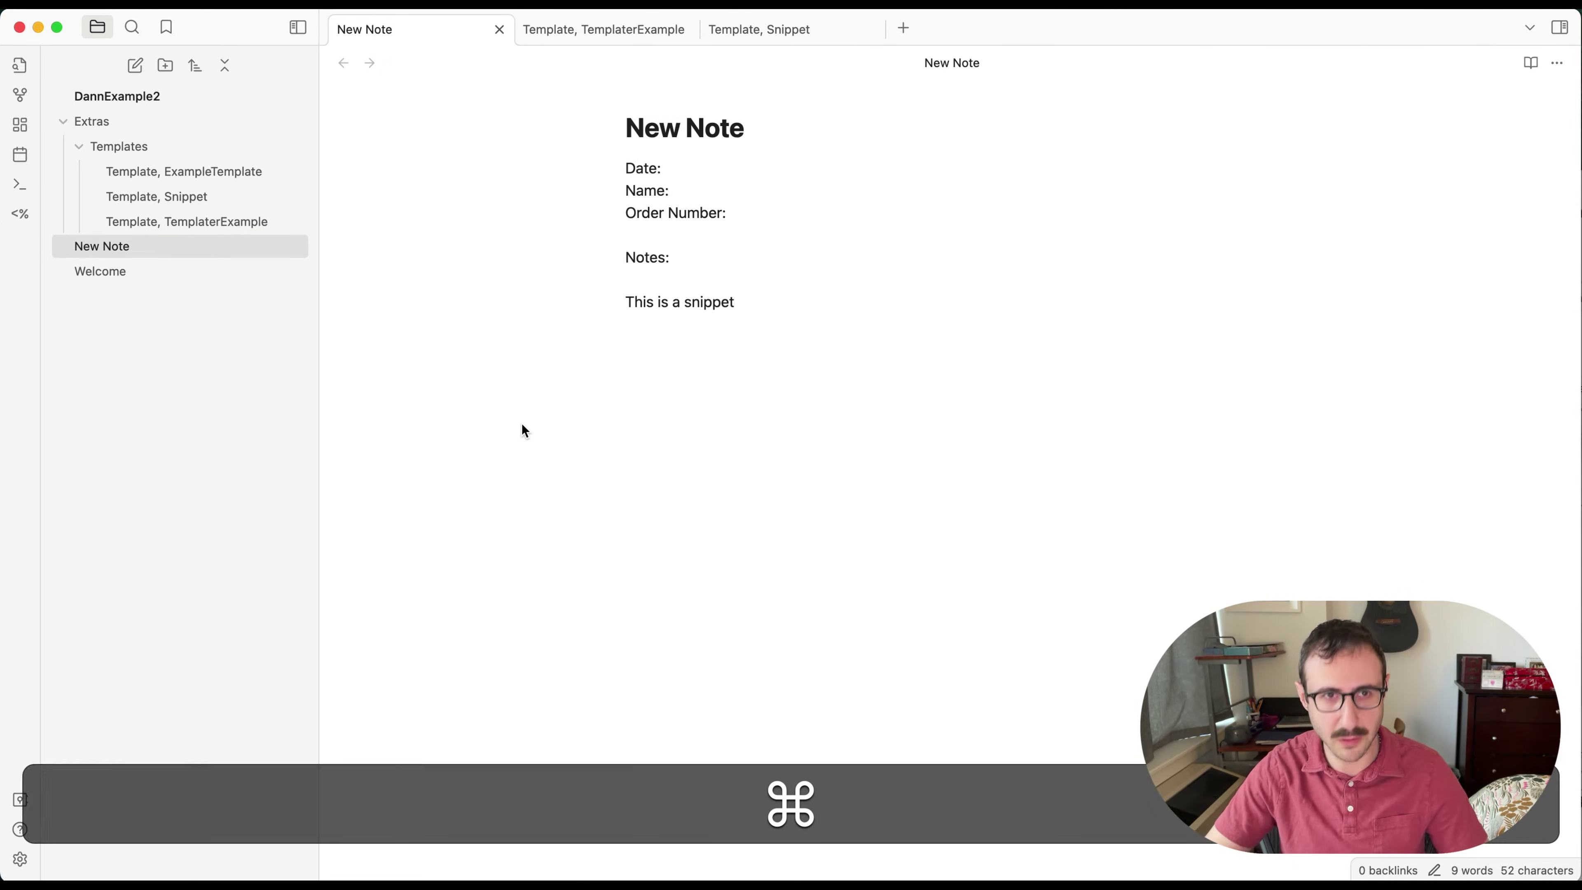
{"action": "key", "text": "super+n"}
{"action": "type", "text": "New N"}
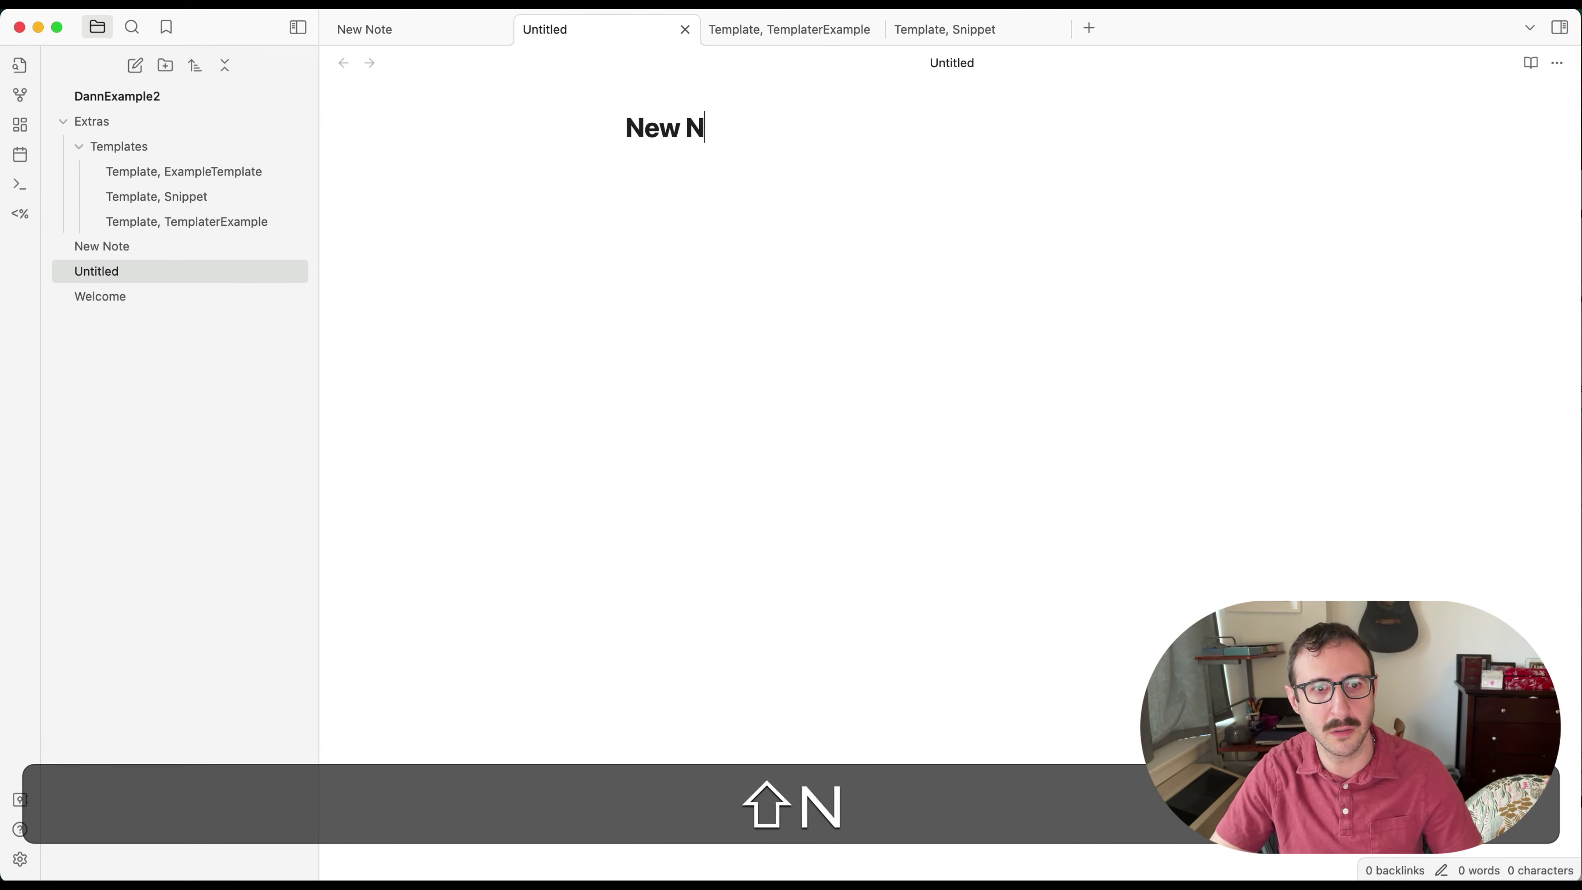
{"action": "type", "text": "ote 2"}
{"action": "key", "text": "Return"}
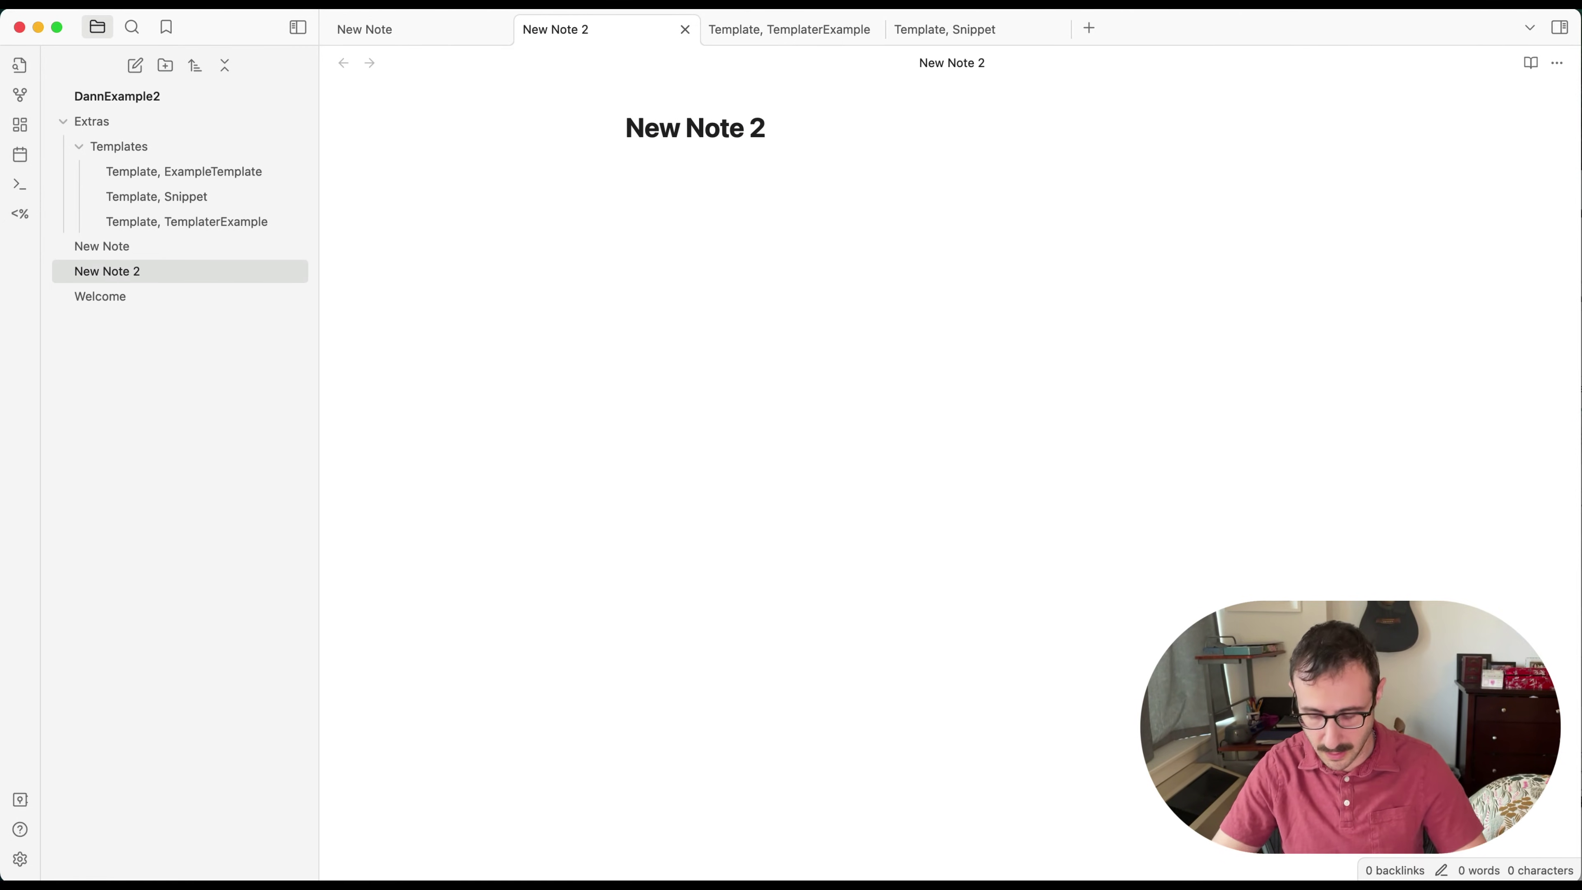
Step: Create a new note from the "Template, TemplaterExample" template using Templater's "Create new note from template" command
{"action": "key", "text": "super+p"}
{"action": "type", "text": "template"}
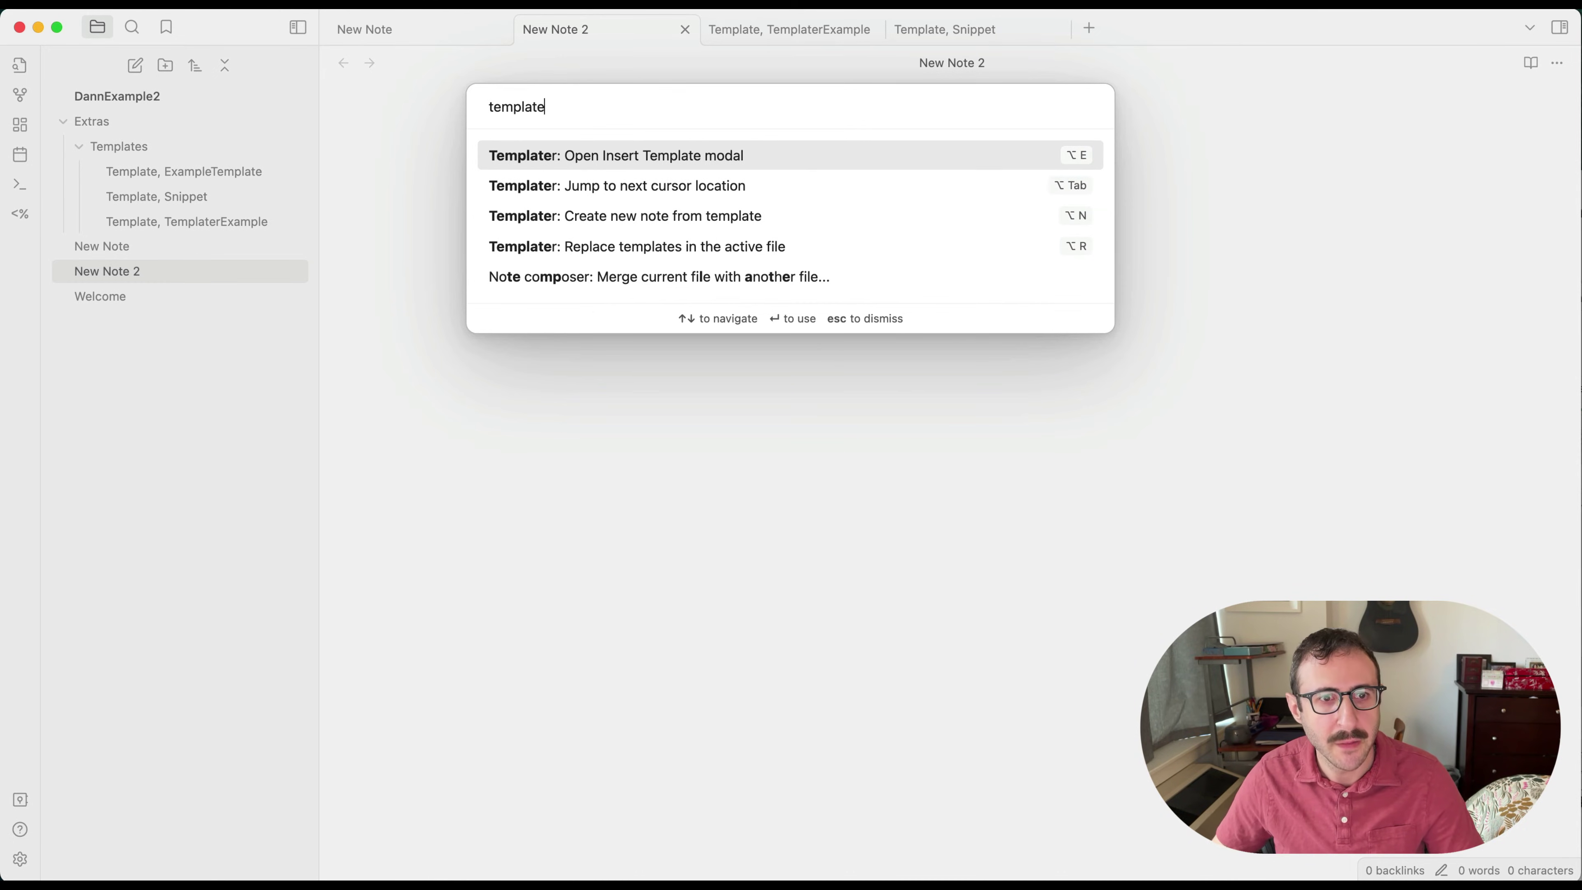
{"action": "key", "text": "Down"}
{"action": "key", "text": "Down"}
{"action": "key", "text": "Down"}
{"action": "key", "text": "Up"}
{"action": "key", "text": "Up"}
{"action": "key", "text": "Up"}
{"action": "key", "text": "Down"}
{"action": "key", "text": "Down"}
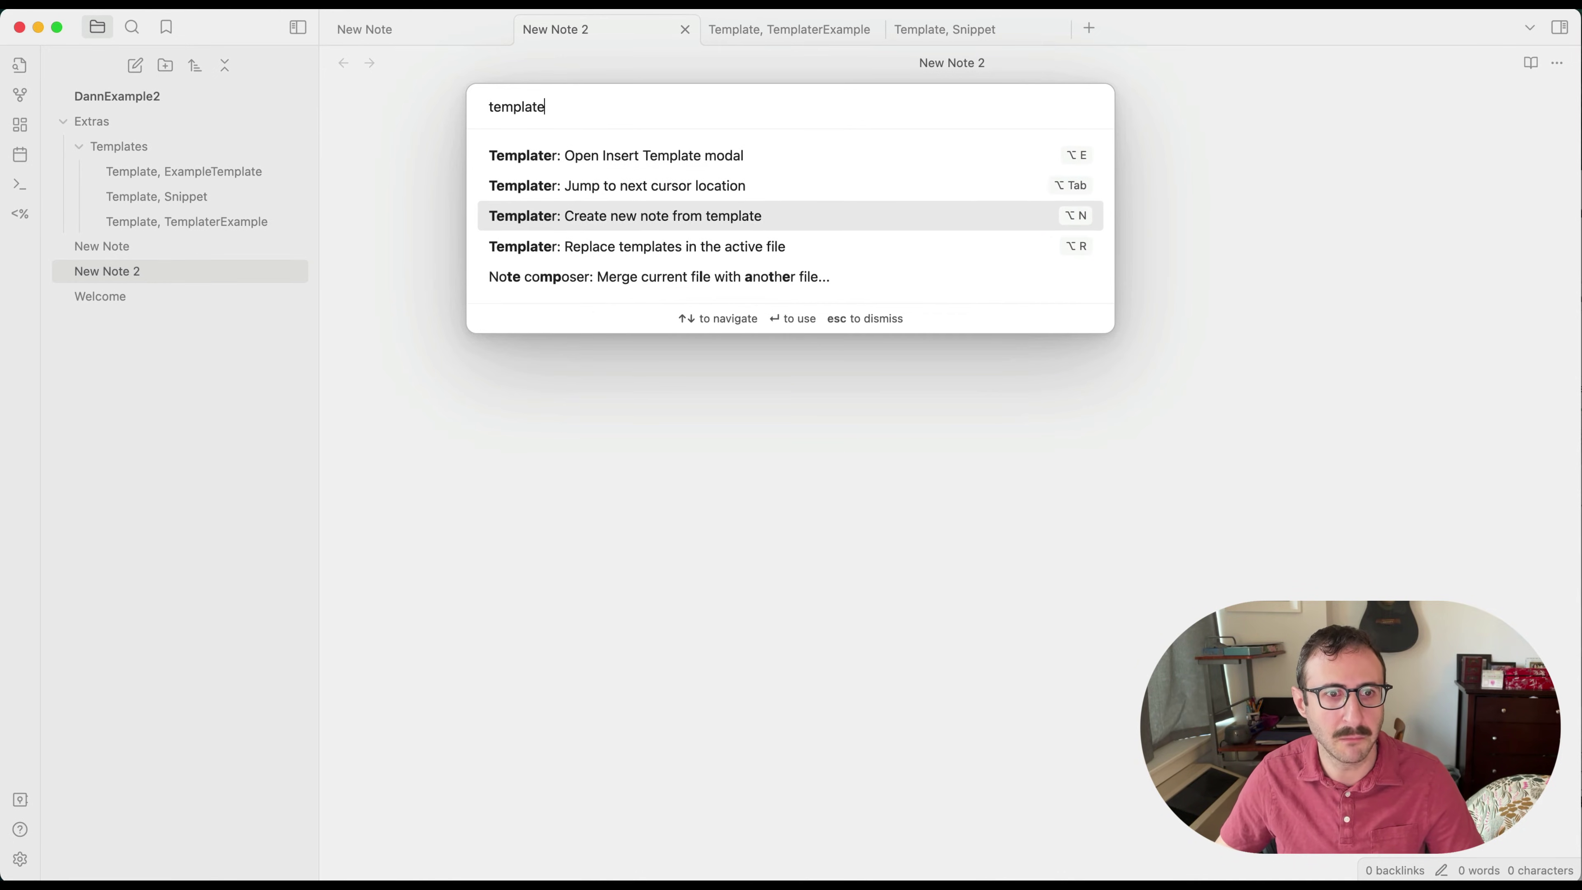
{"action": "key", "text": "Down"}
{"action": "key", "text": "Up"}
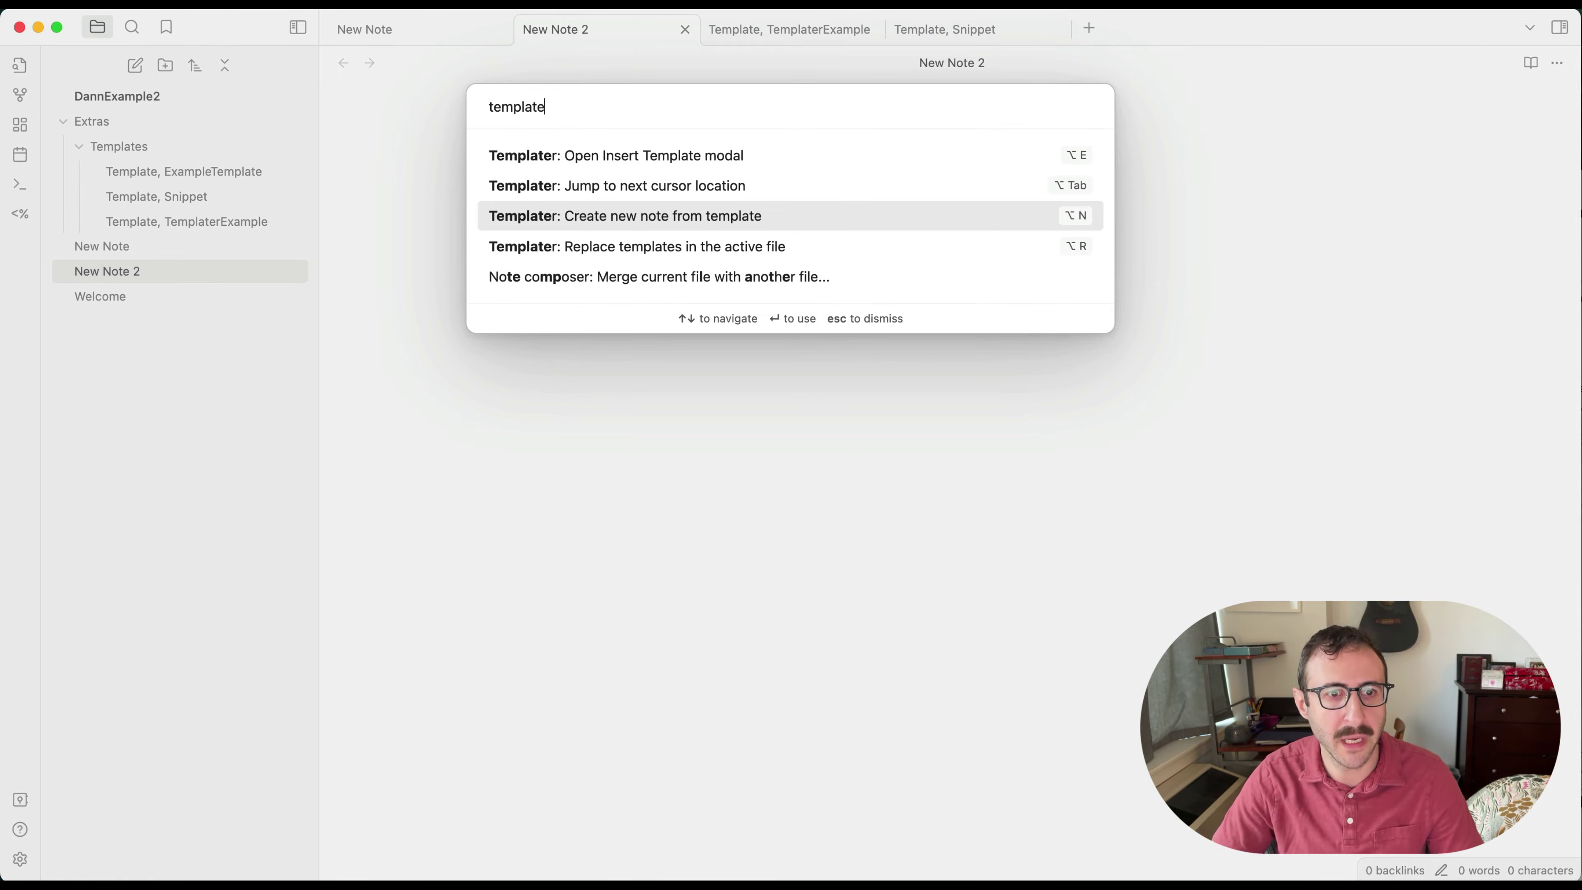
{"action": "key", "text": "Return"}
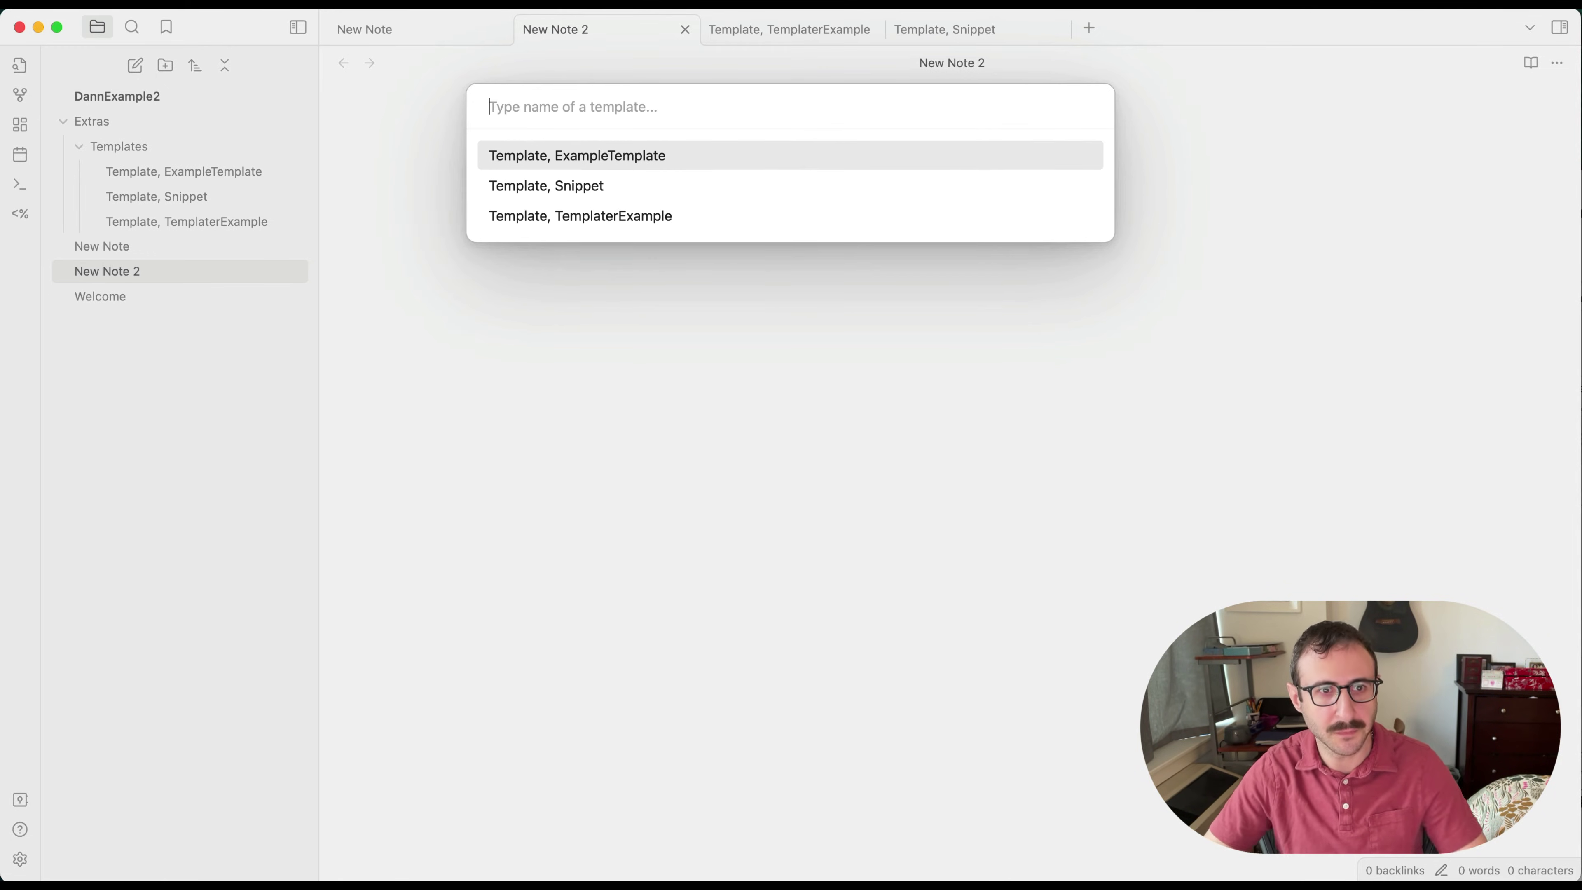
{"action": "key", "text": "Up"}
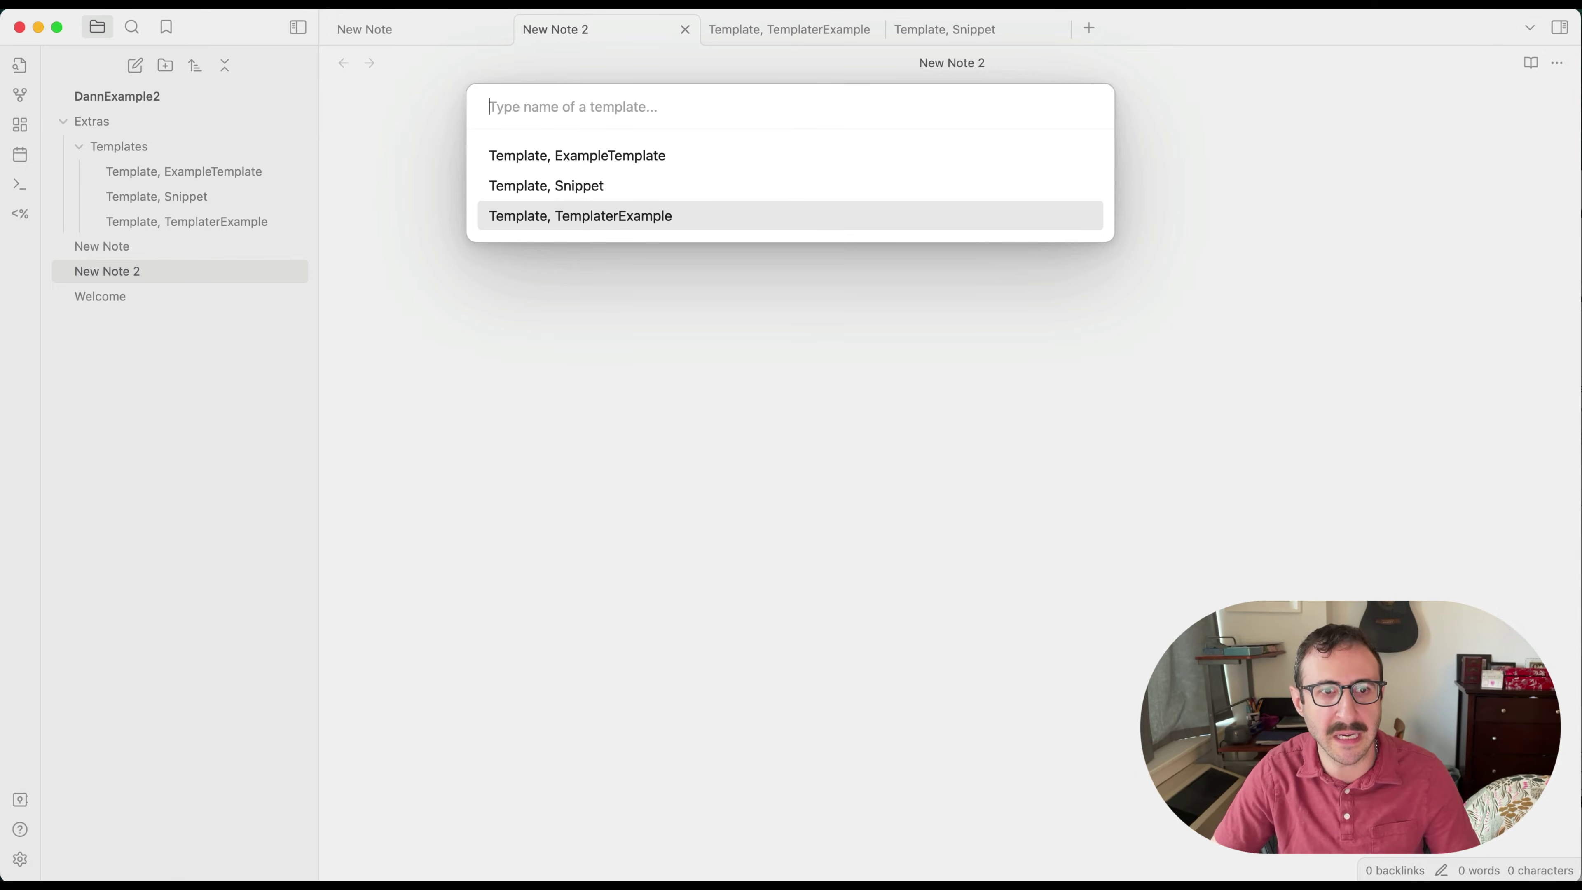
{"action": "key", "text": "Return"}
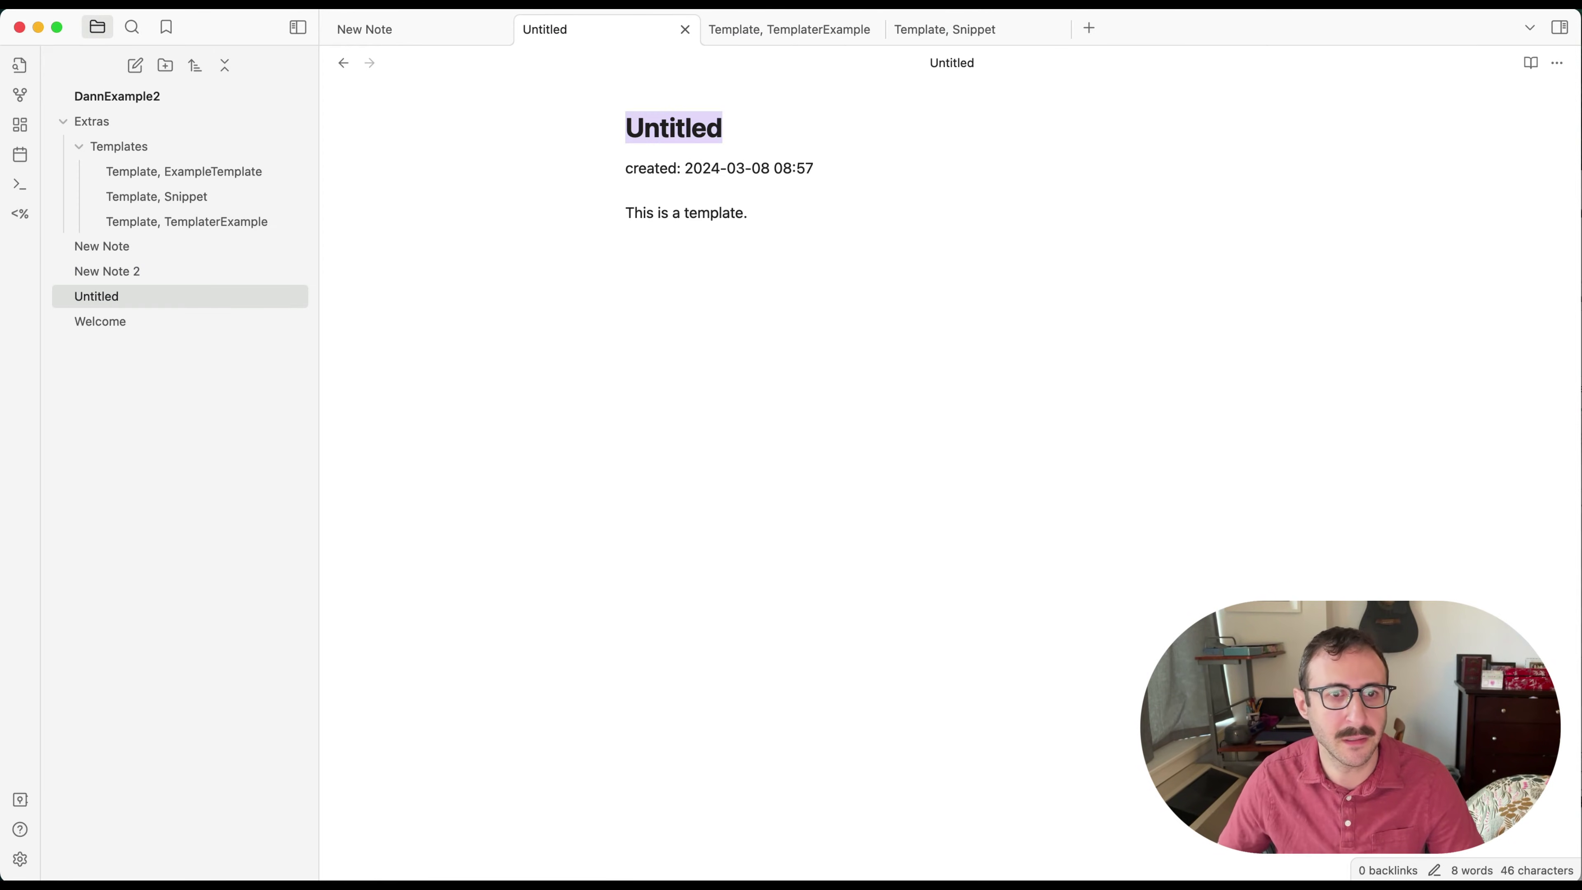
{"action": "left_click_drag", "start_coordinate": [685, 175], "coordinate": [814, 169]}
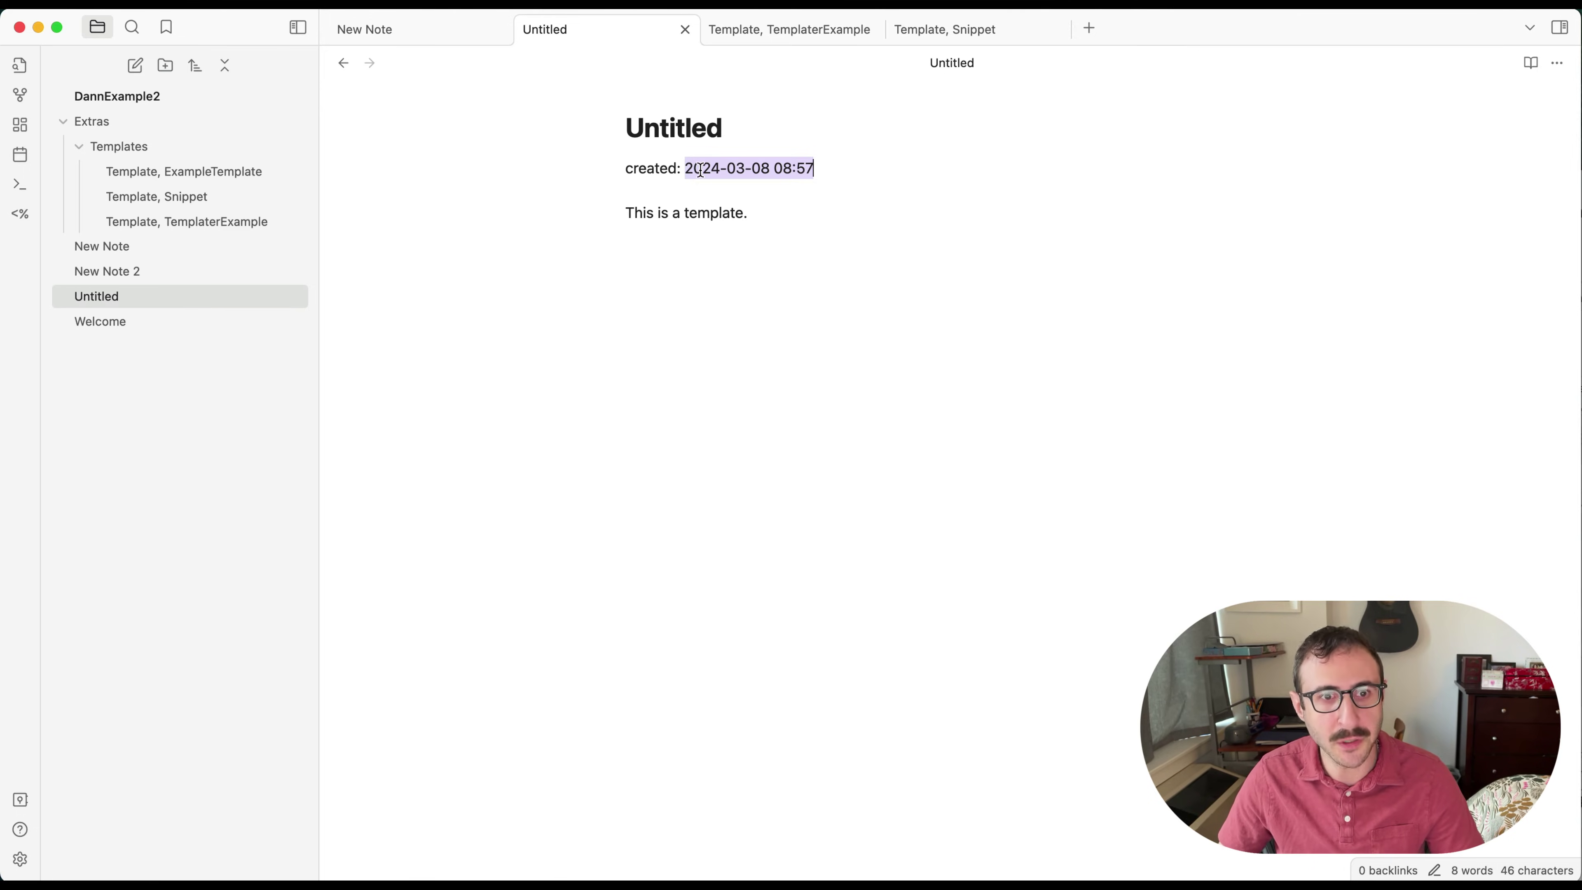
{"action": "left_click", "coordinate": [791, 221]}
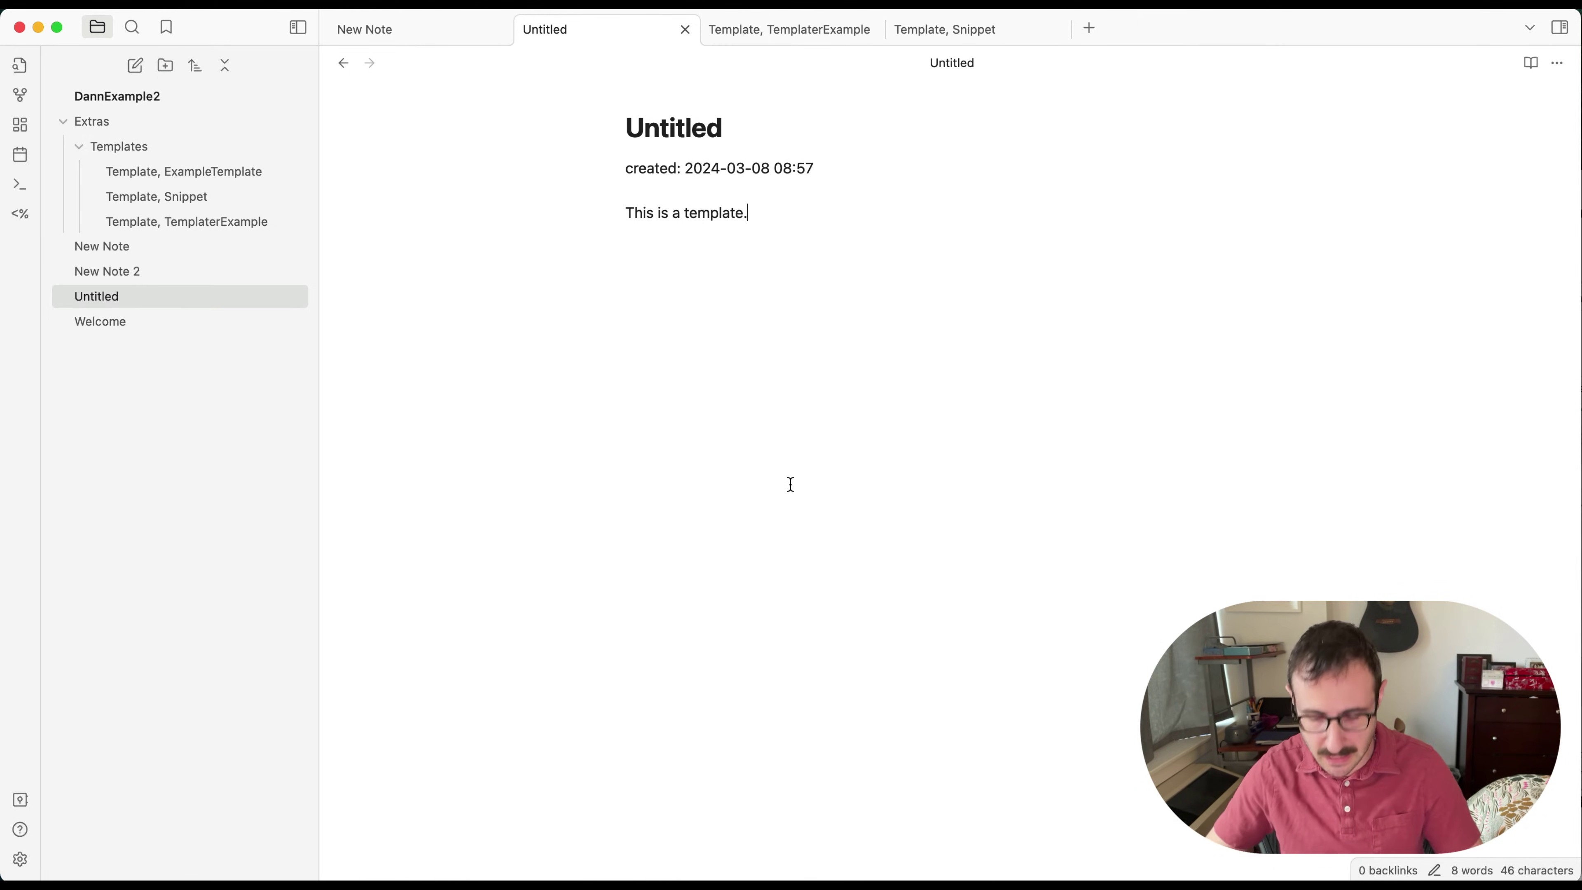
Step: Create a new note titled "Template, BaseTemplate"
{"action": "key", "text": "super+n"}
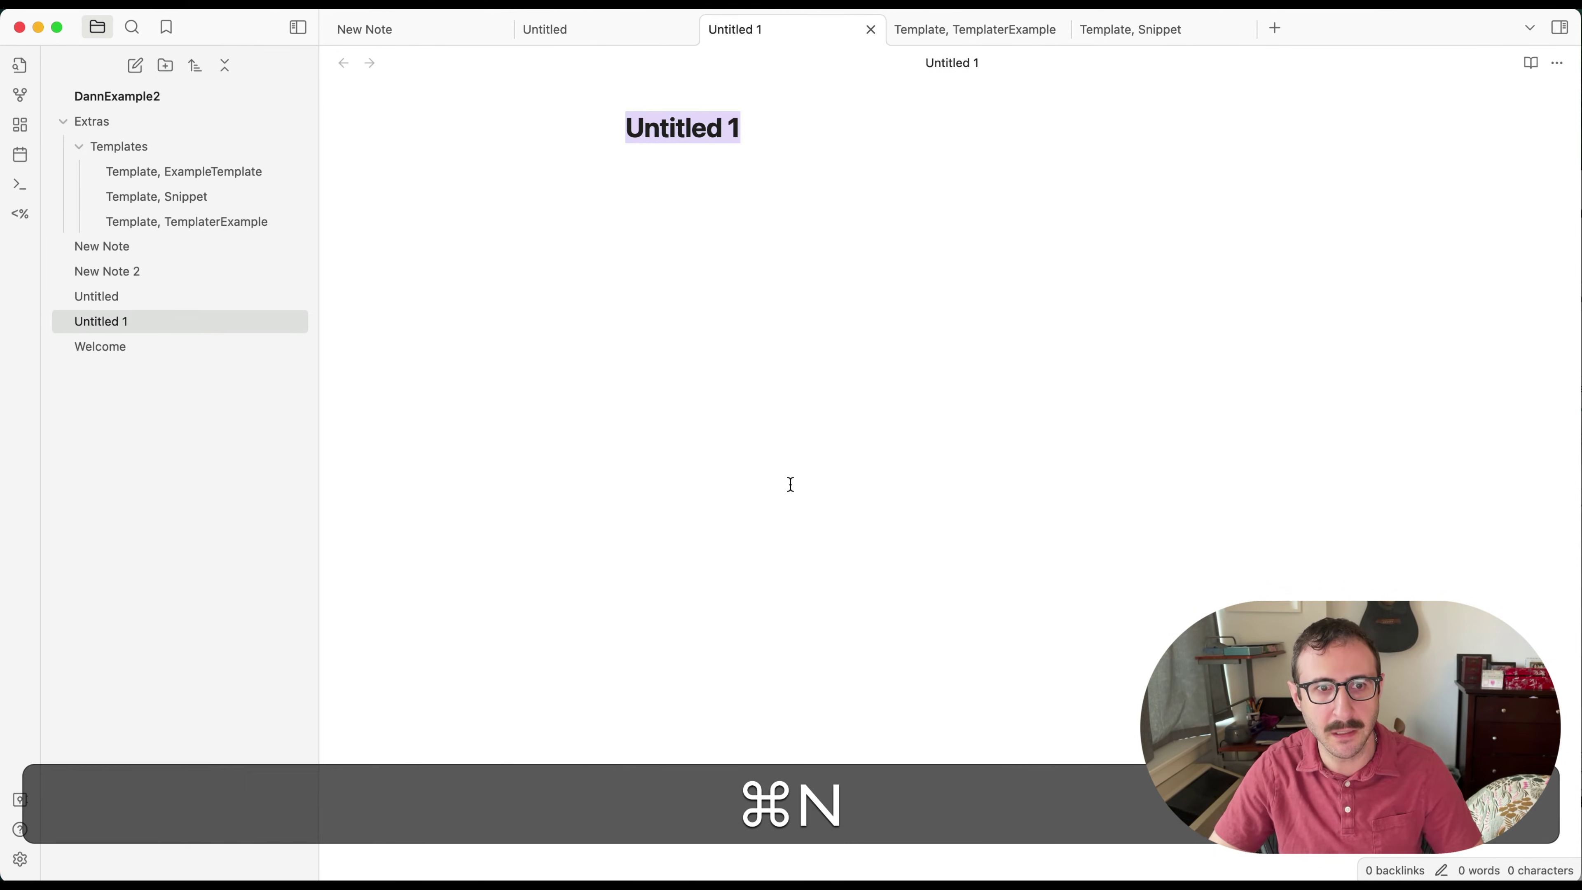
{"action": "type", "text": "Template, B"}
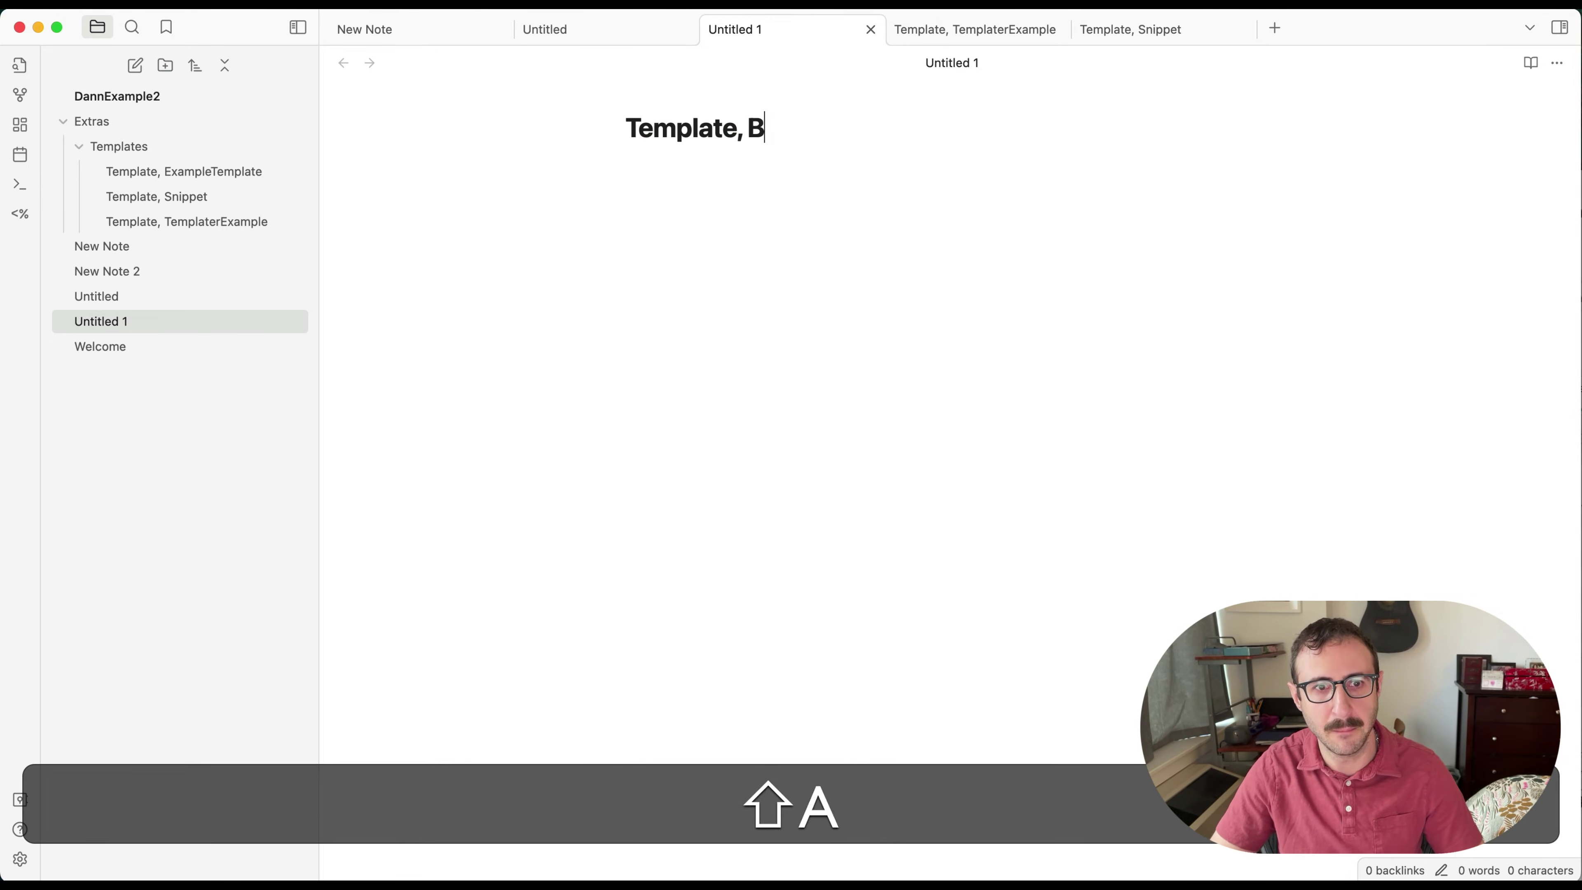
{"action": "type", "text": "aseTemplate"}
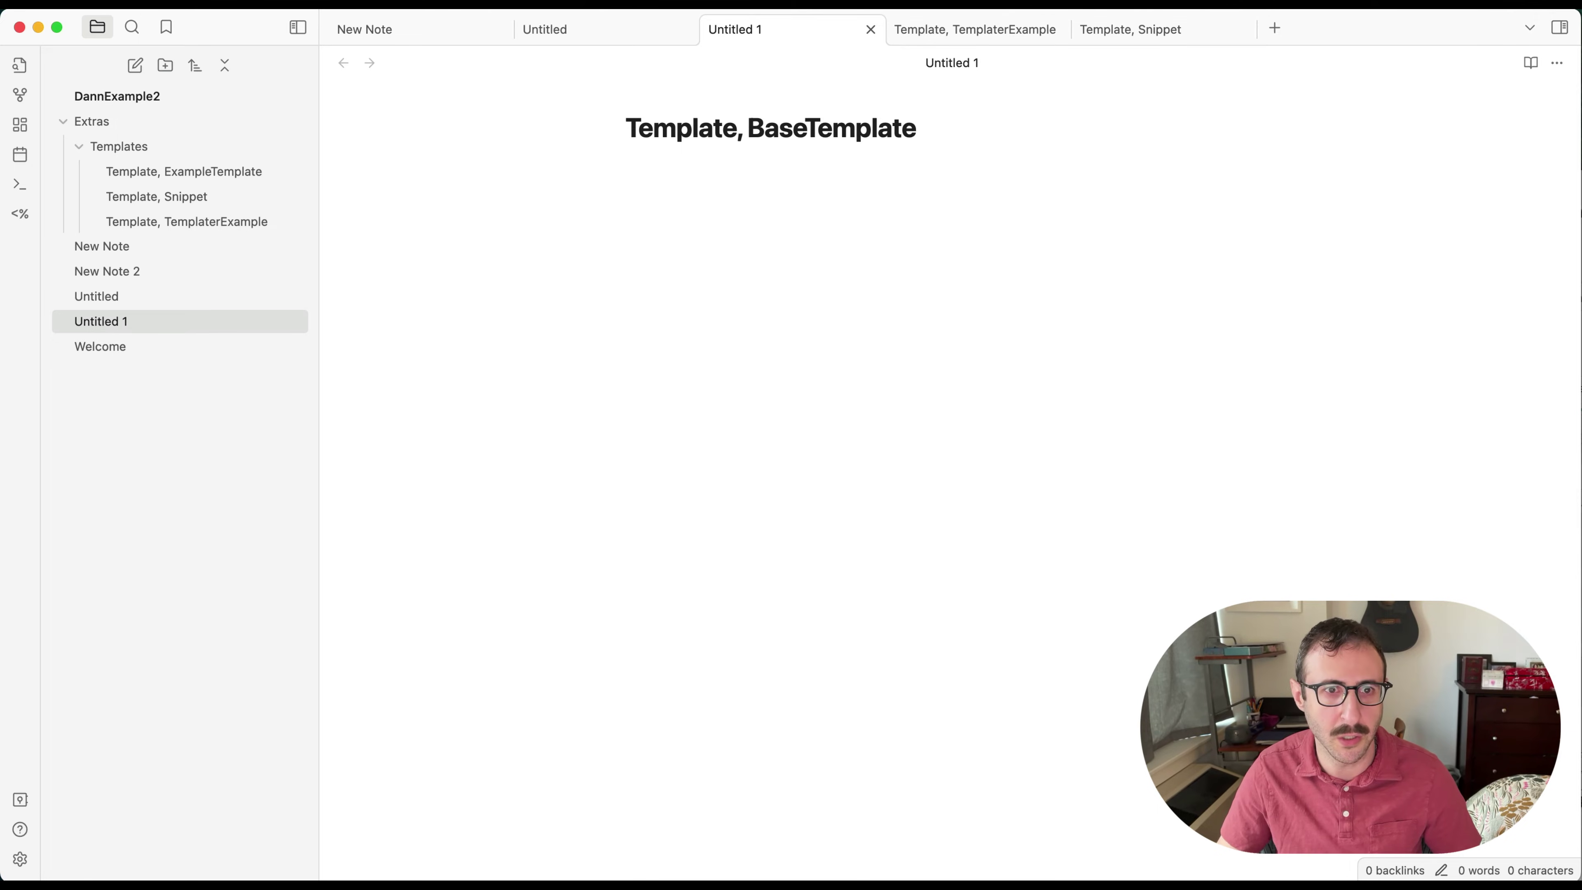
{"action": "key", "text": "Return"}
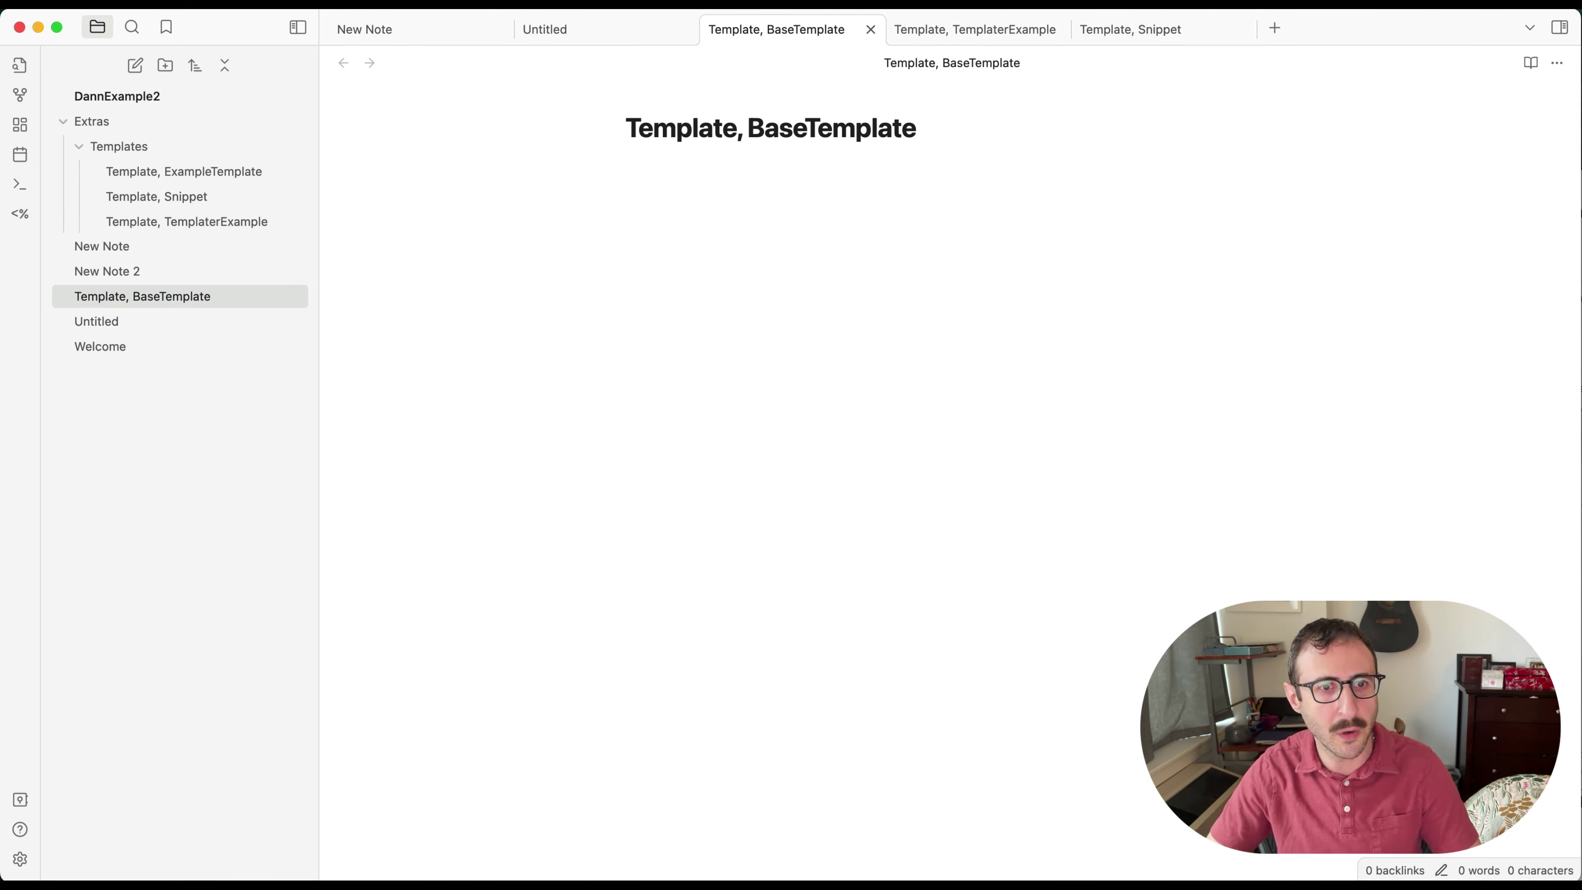
Step: Insert the line "created: <% tp.file.creation_date() %>" into the note body from Alfred's clipboard history
{"action": "key", "text": "super+space"}
{"action": "type", "text": "clip"}
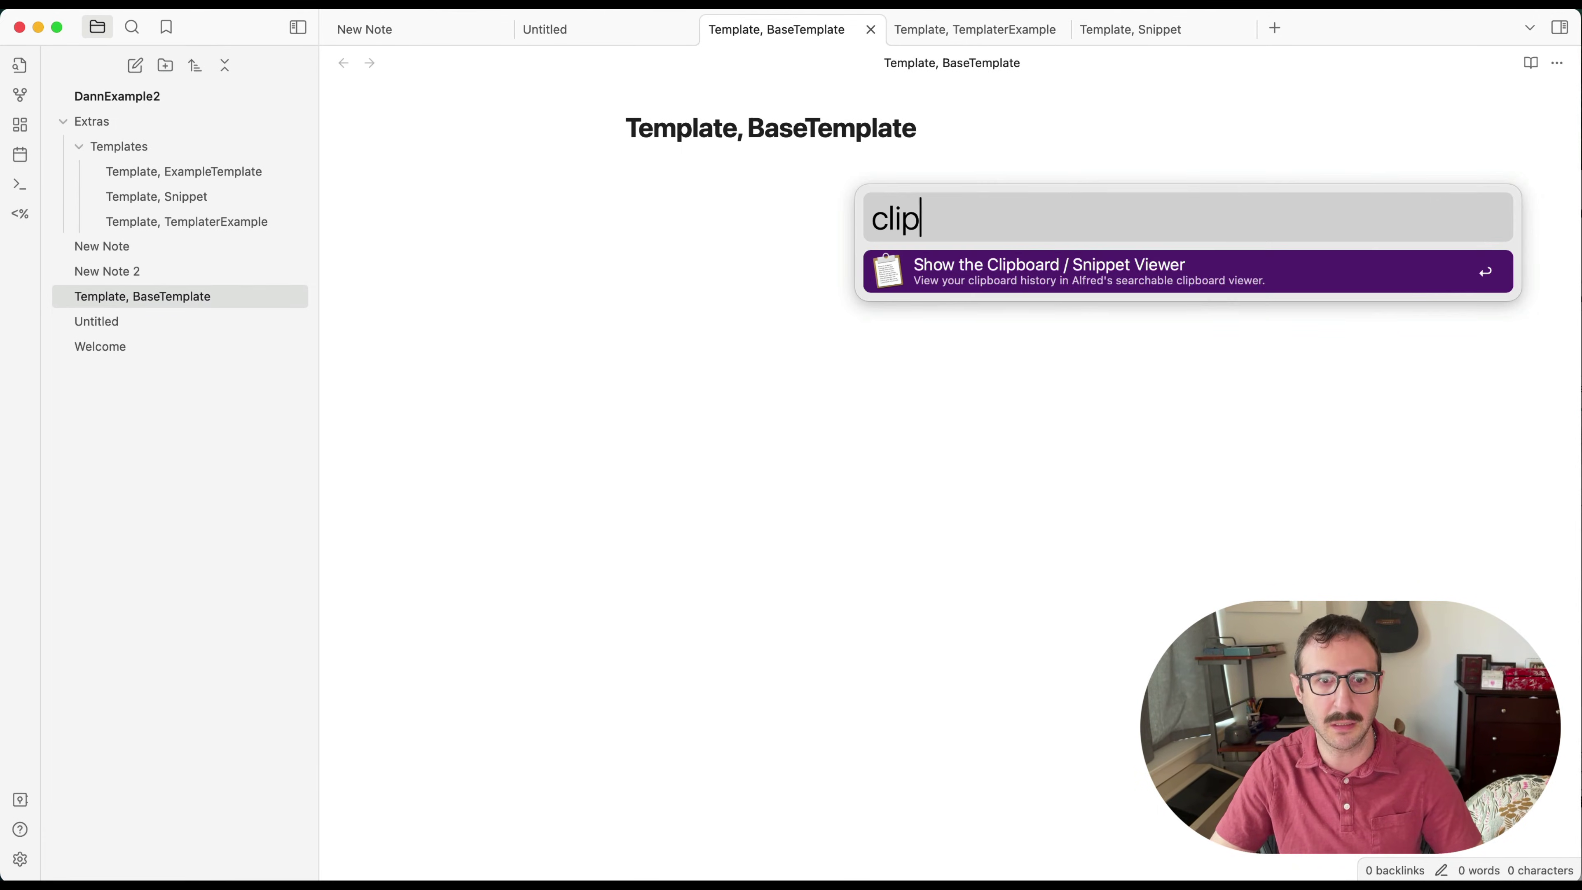
{"action": "key", "text": "Return"}
{"action": "key", "text": "Down"}
{"action": "key", "text": "Return"}
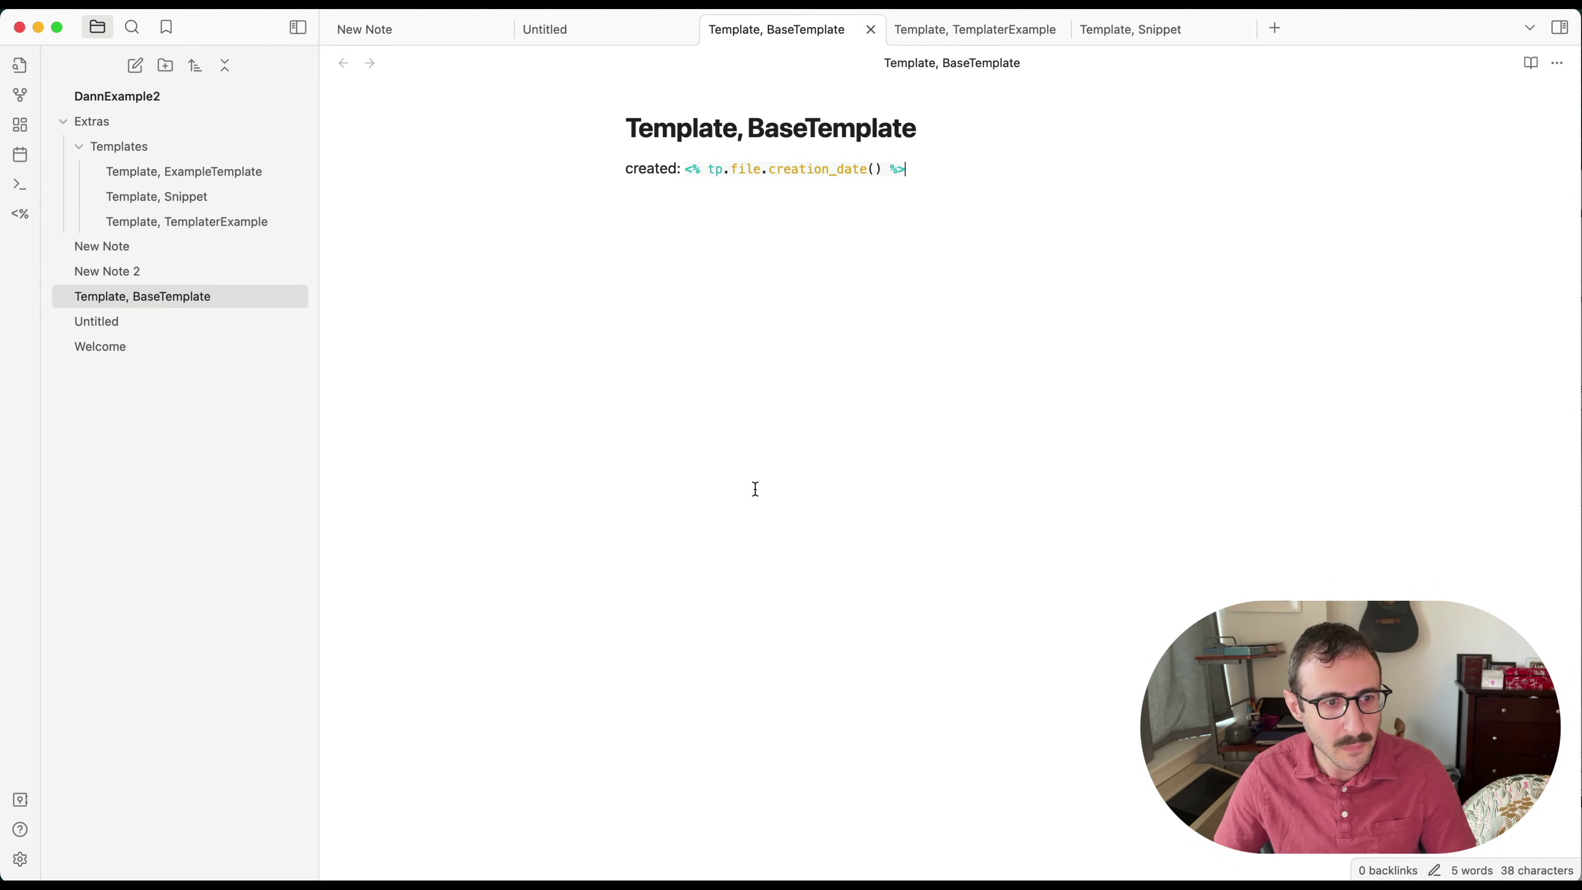
Step: Remove the hotkey assigned to the "Create new note" command in the hotkey settings
{"action": "left_click", "coordinate": [38, 855]}
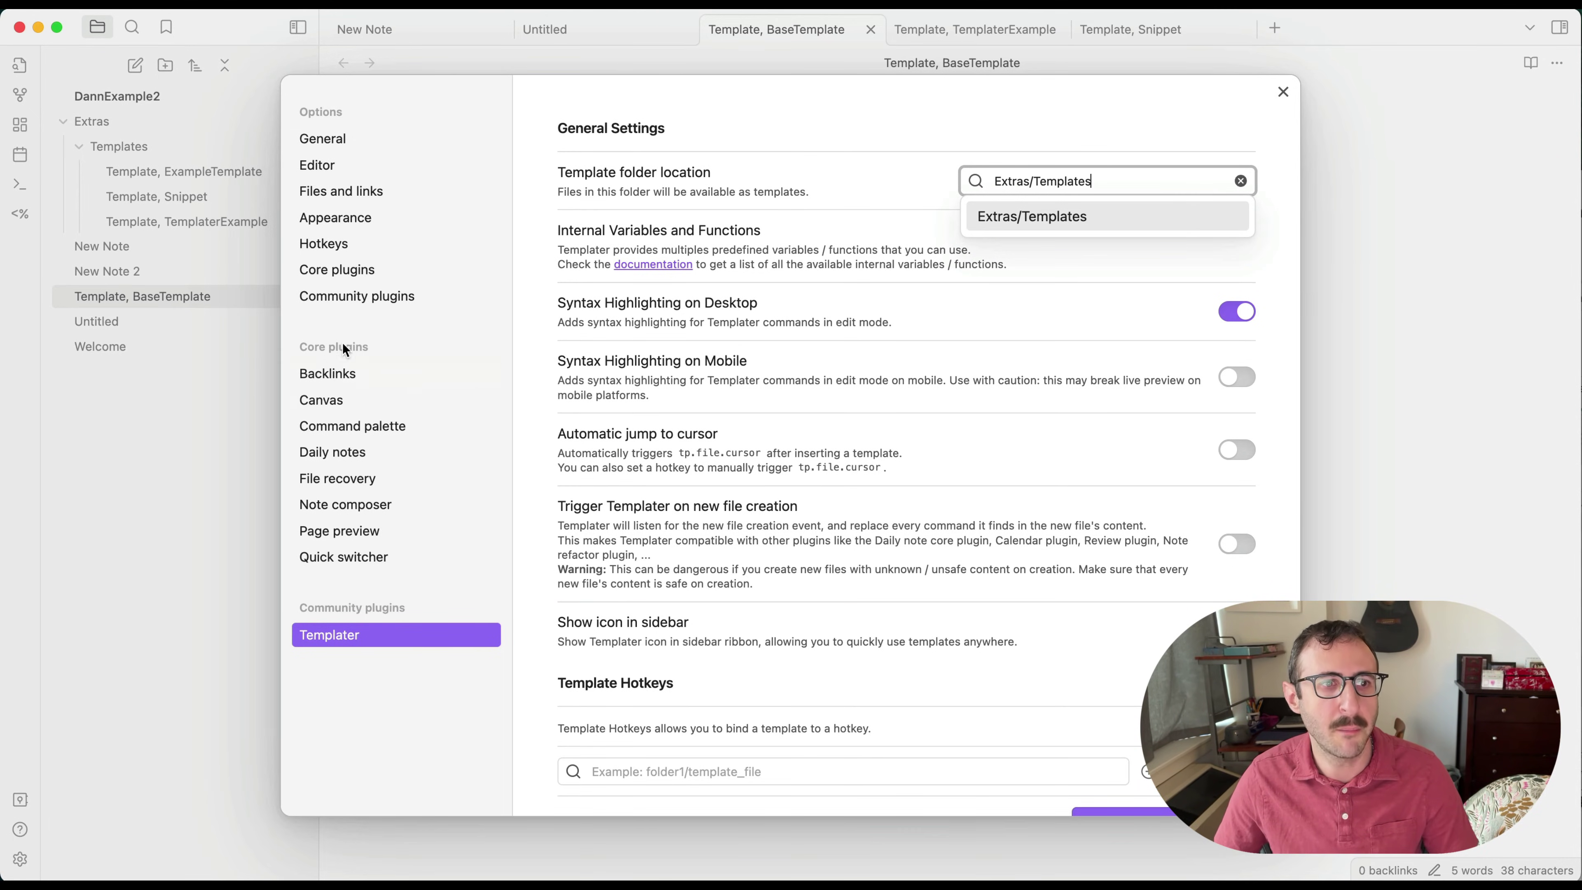
{"action": "left_click", "coordinate": [344, 243]}
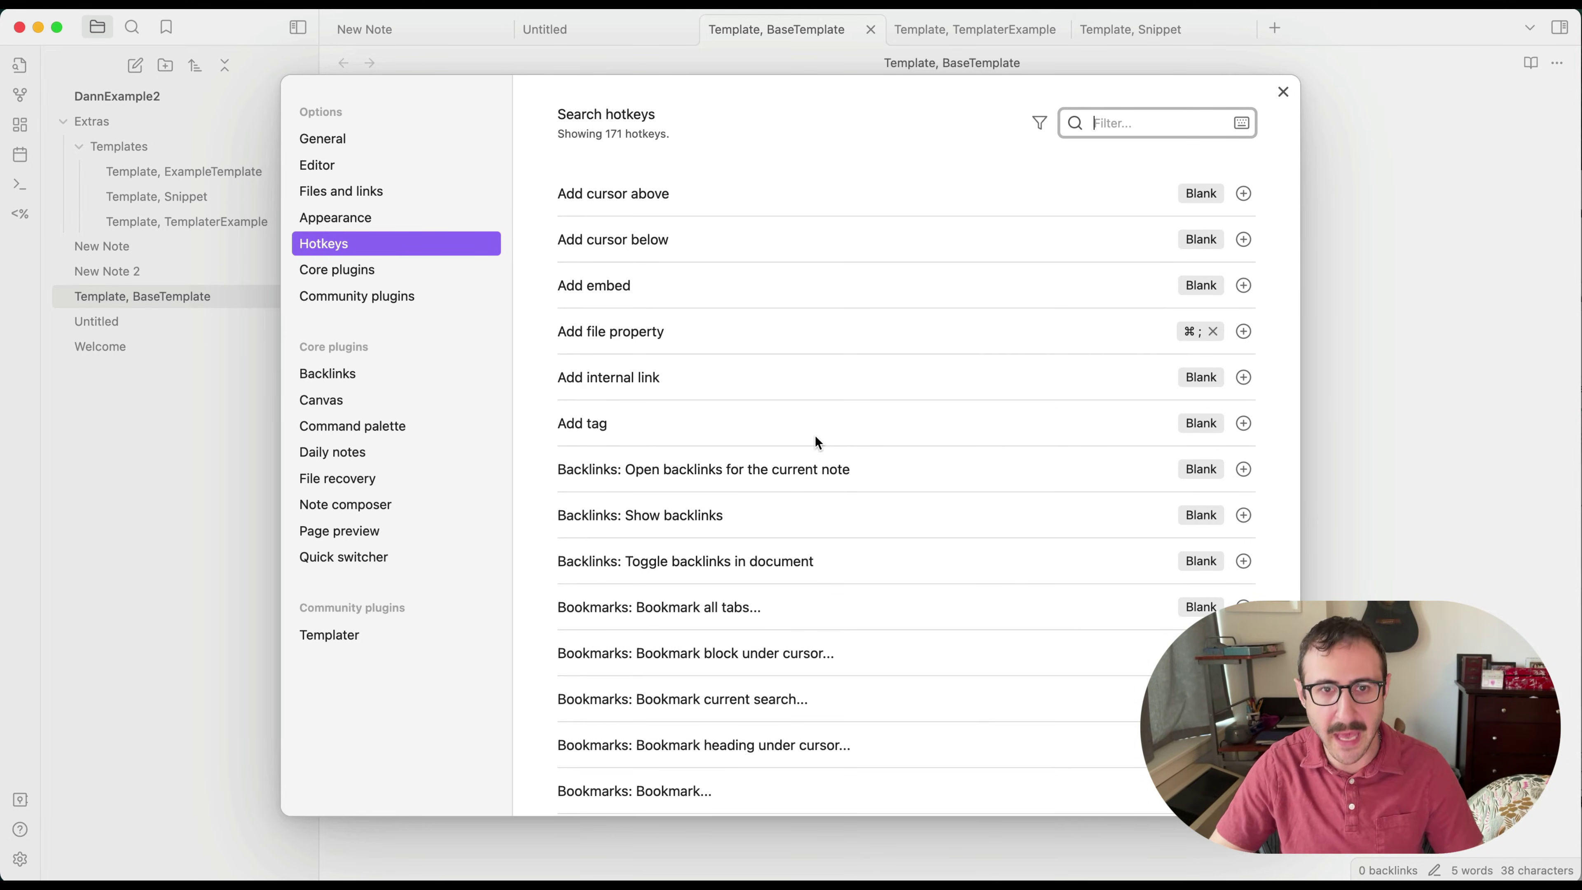
{"action": "type", "text": "new"}
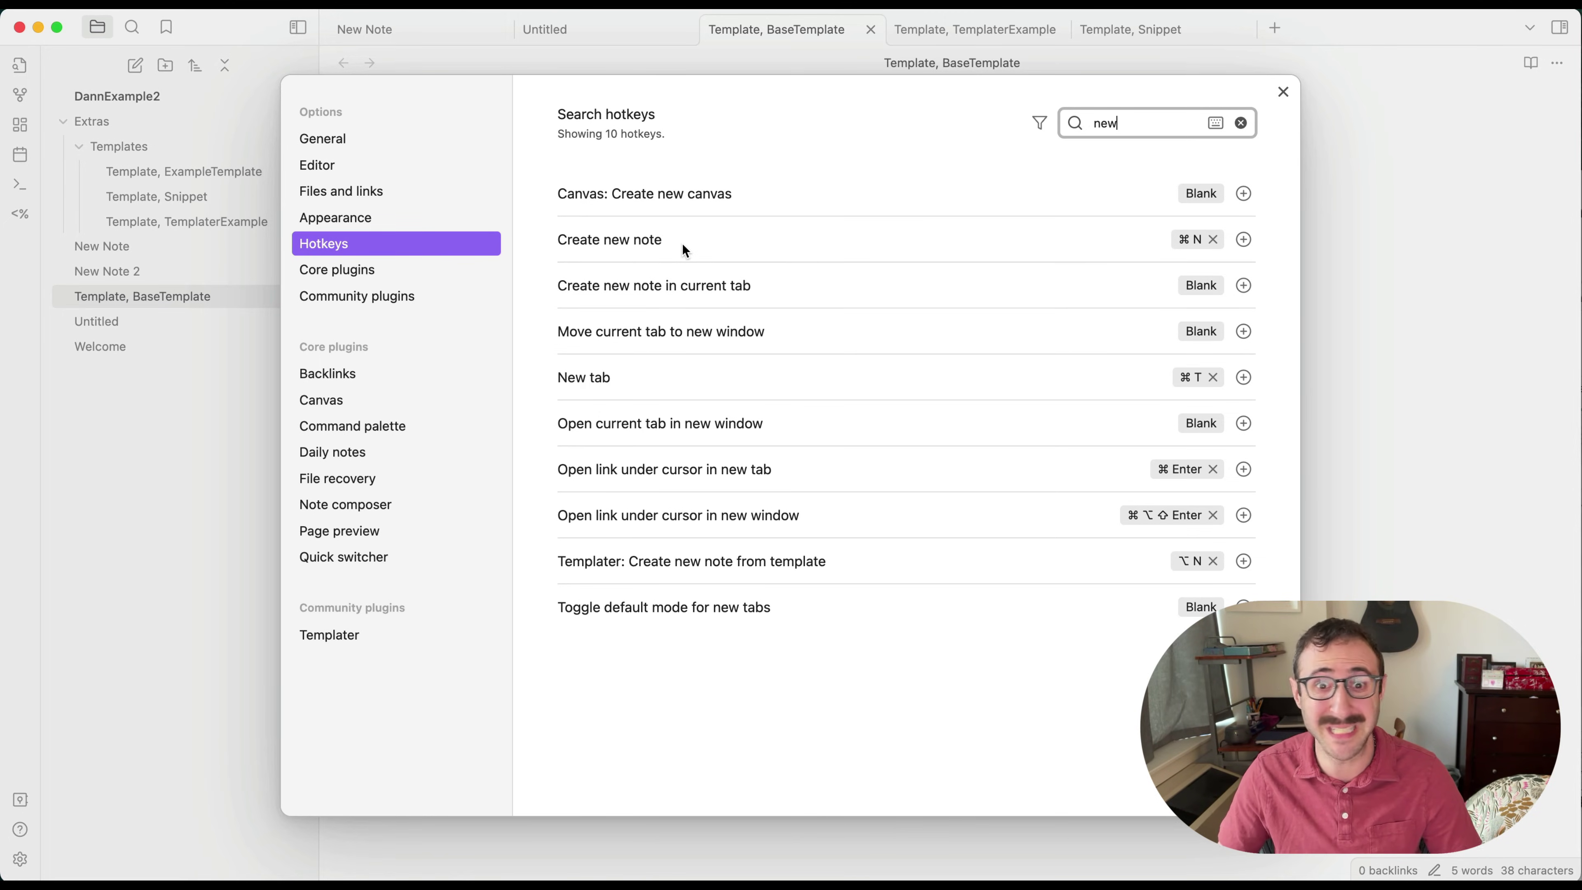
{"action": "left_click", "coordinate": [1212, 239]}
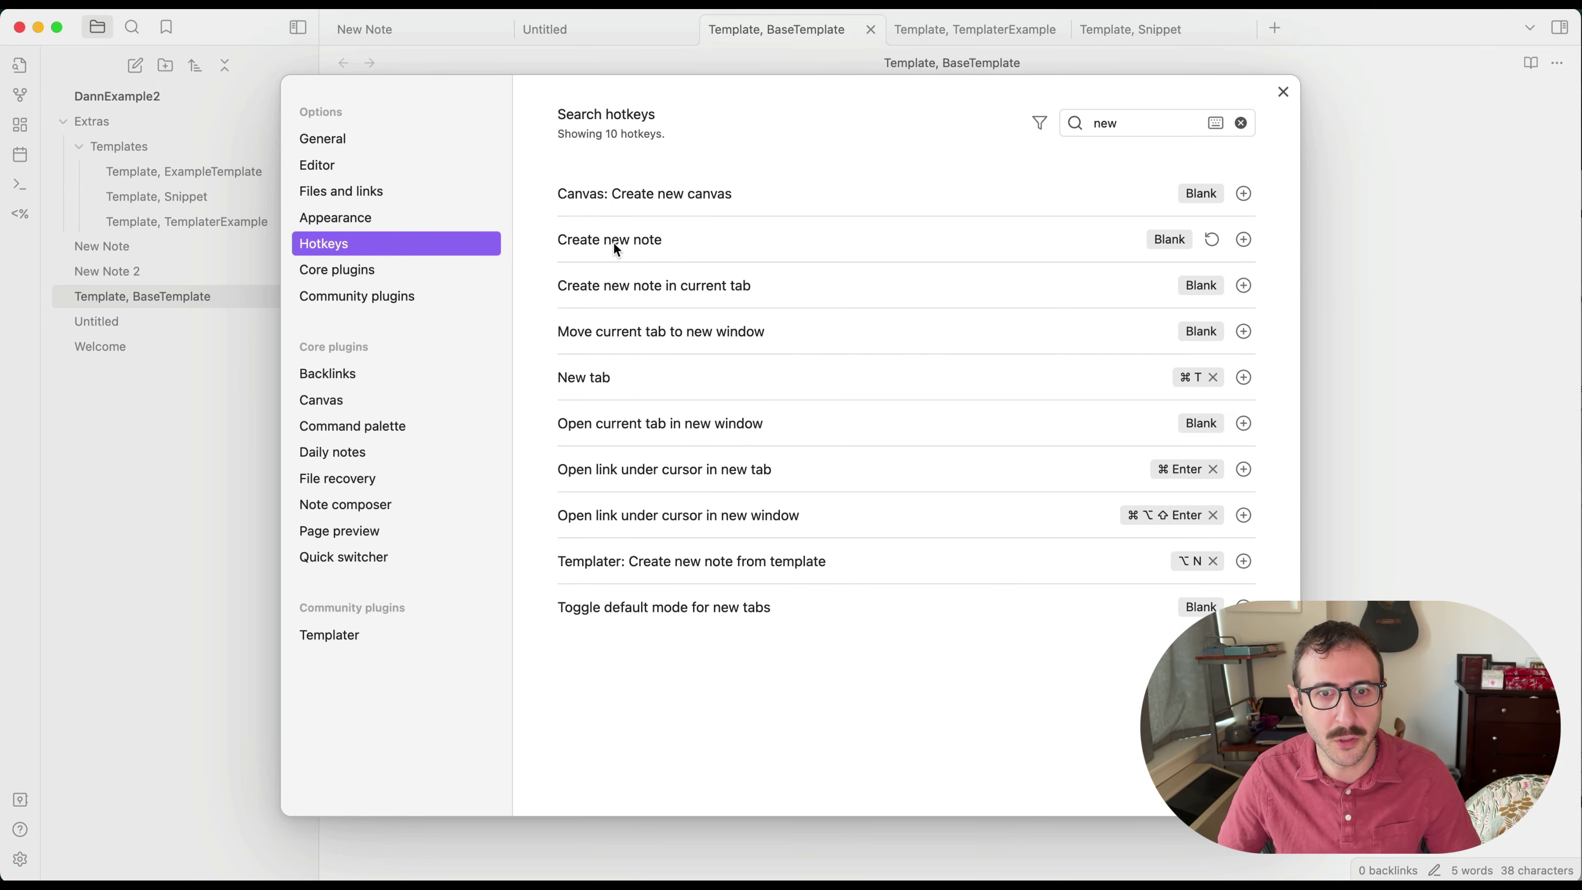
Step: Replace the hotkey for "Templater: Create new note from template" with ⌘N and close the settings
{"action": "double_click", "coordinate": [1108, 124]}
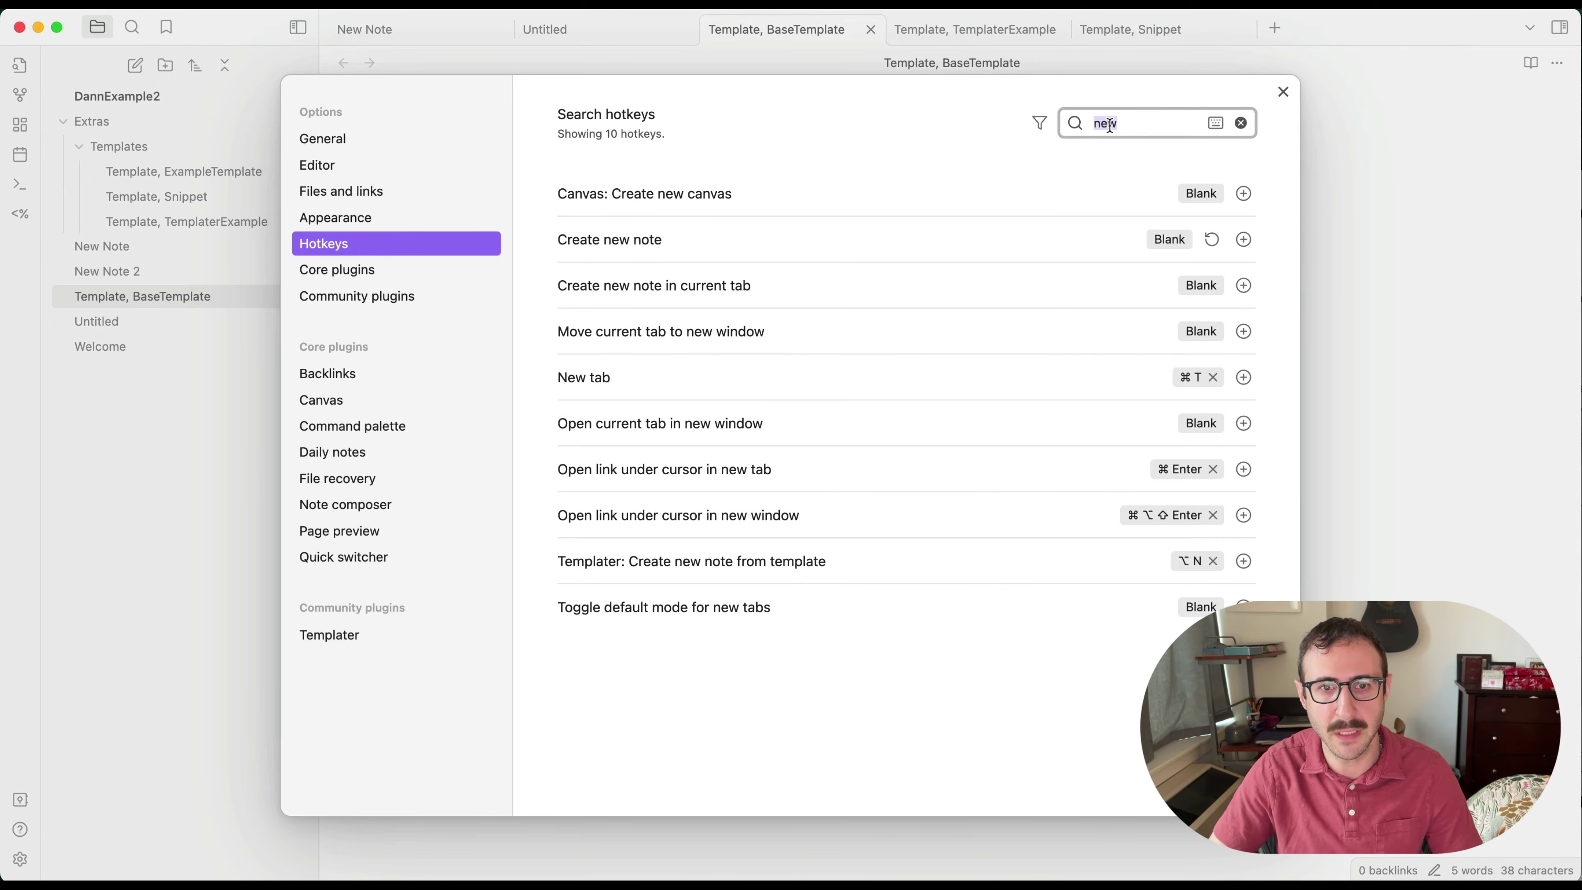
{"action": "type", "text": "templater"}
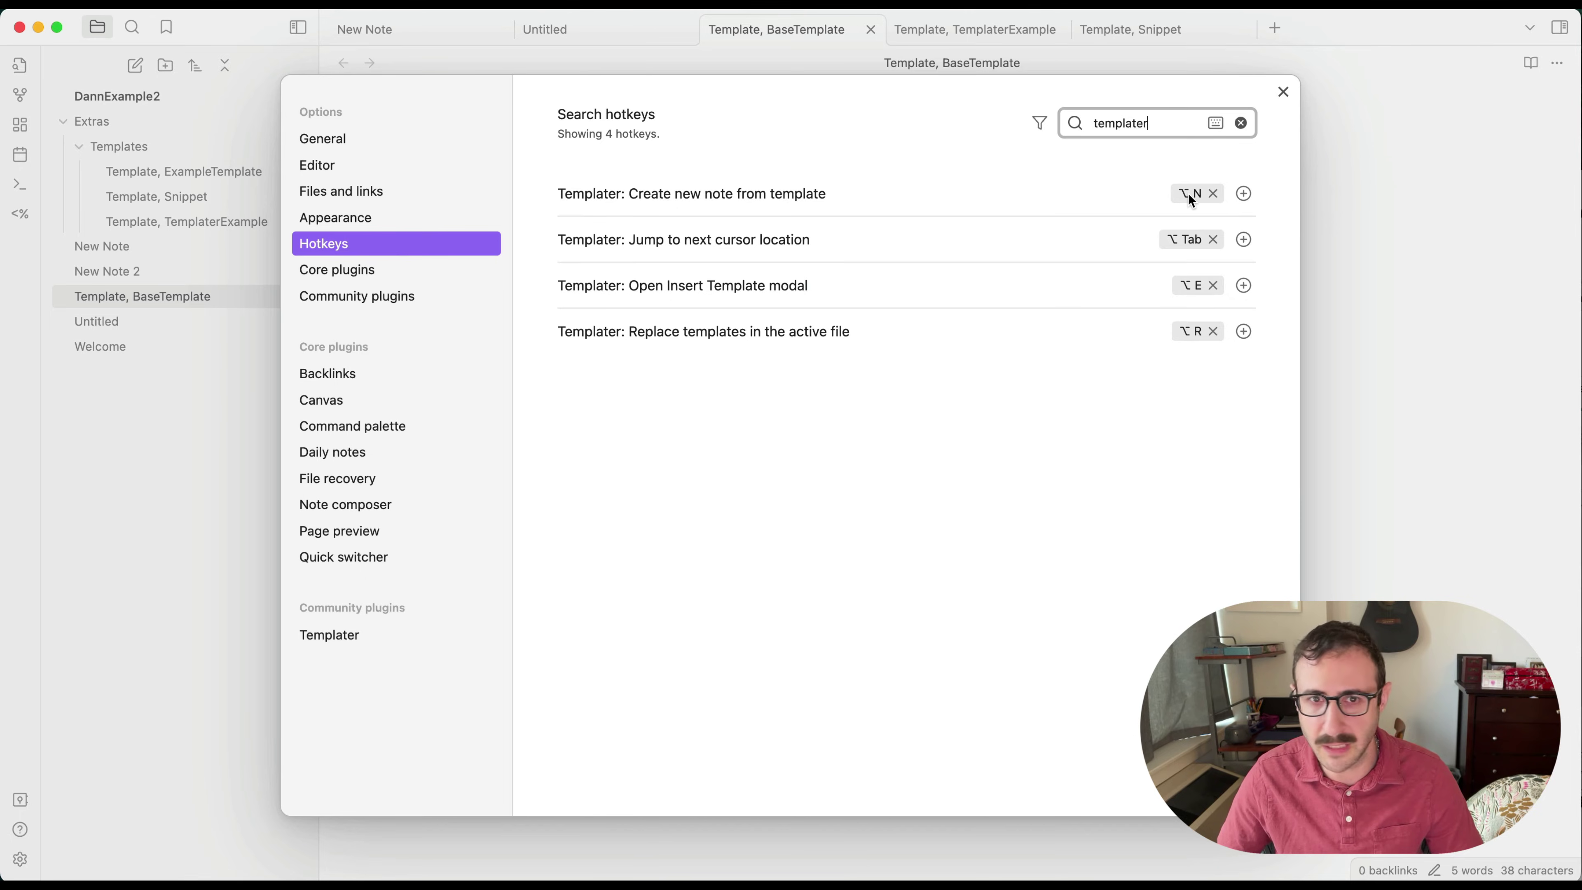
{"action": "left_click", "coordinate": [1212, 193]}
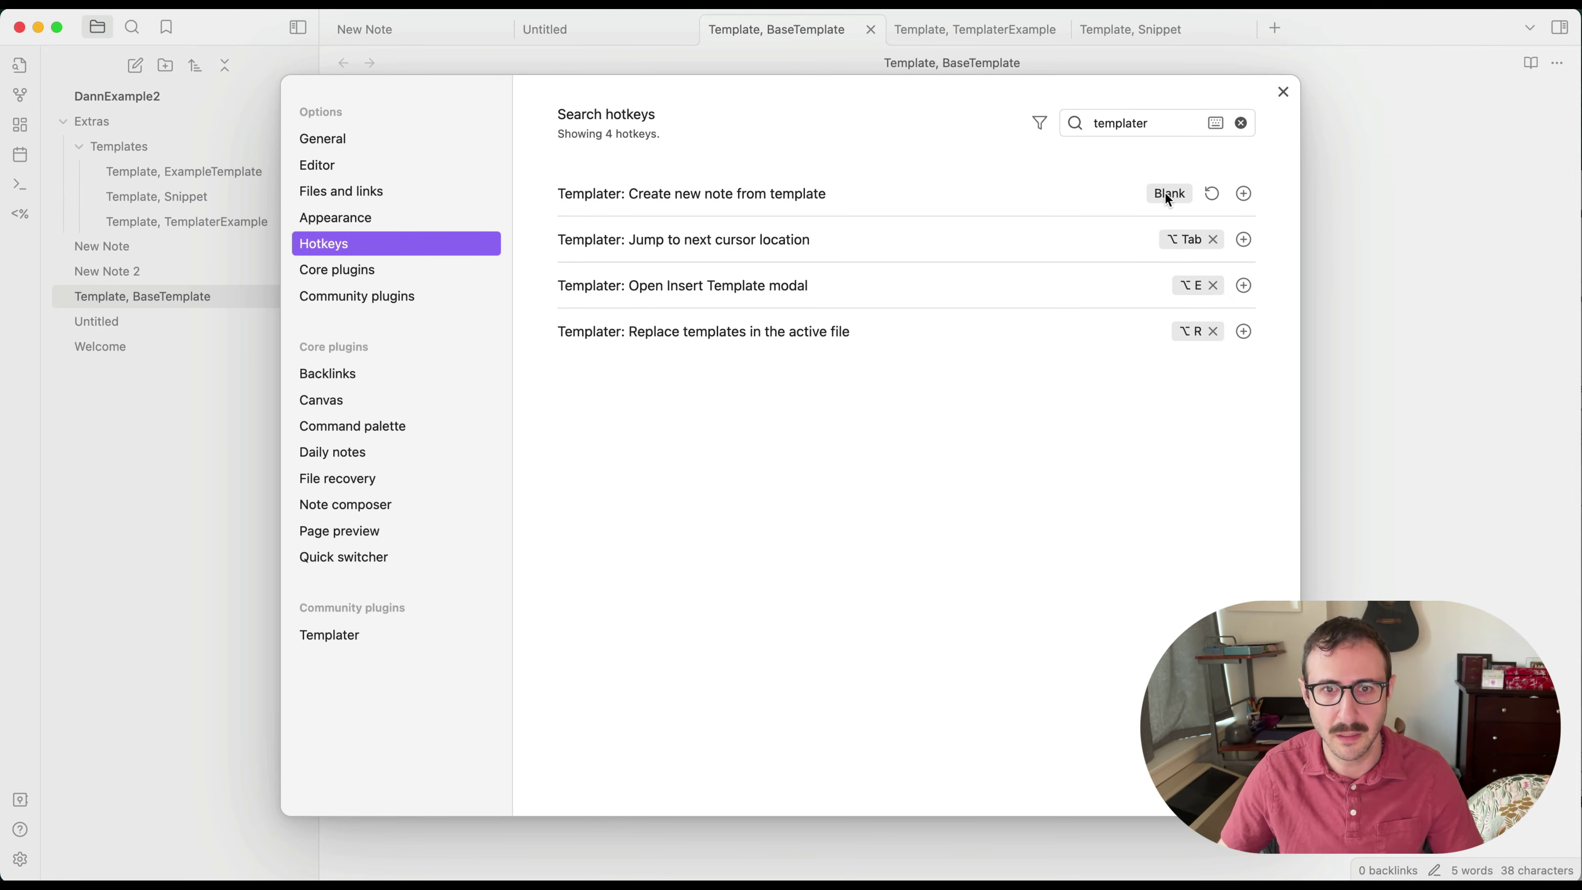
{"action": "left_click", "coordinate": [1211, 193]}
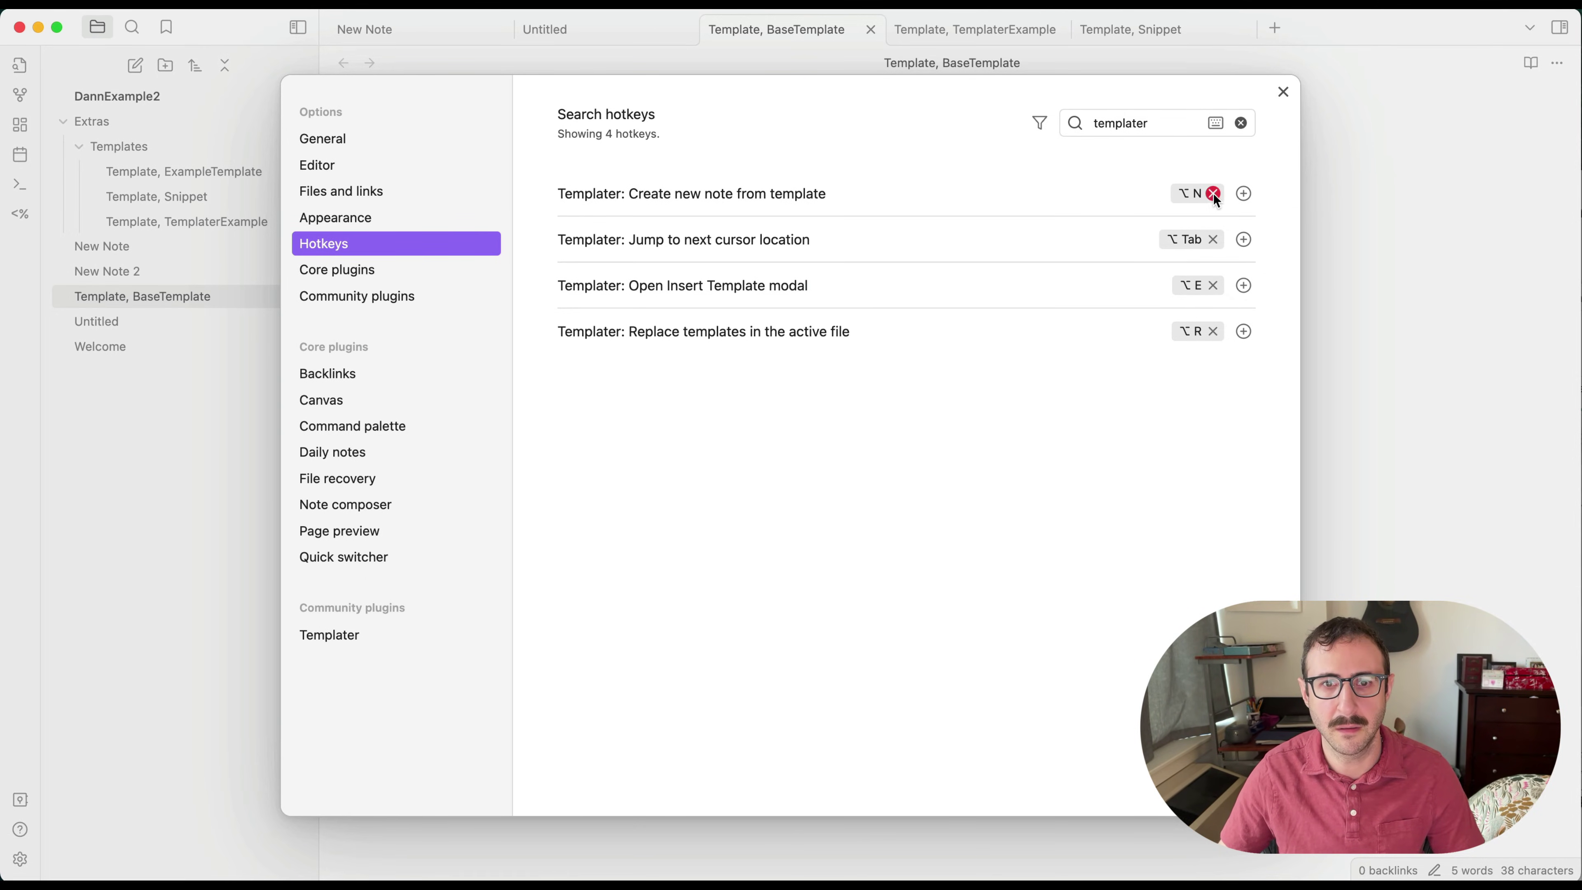
{"action": "left_click", "coordinate": [1212, 193]}
{"action": "left_click", "coordinate": [1243, 194]}
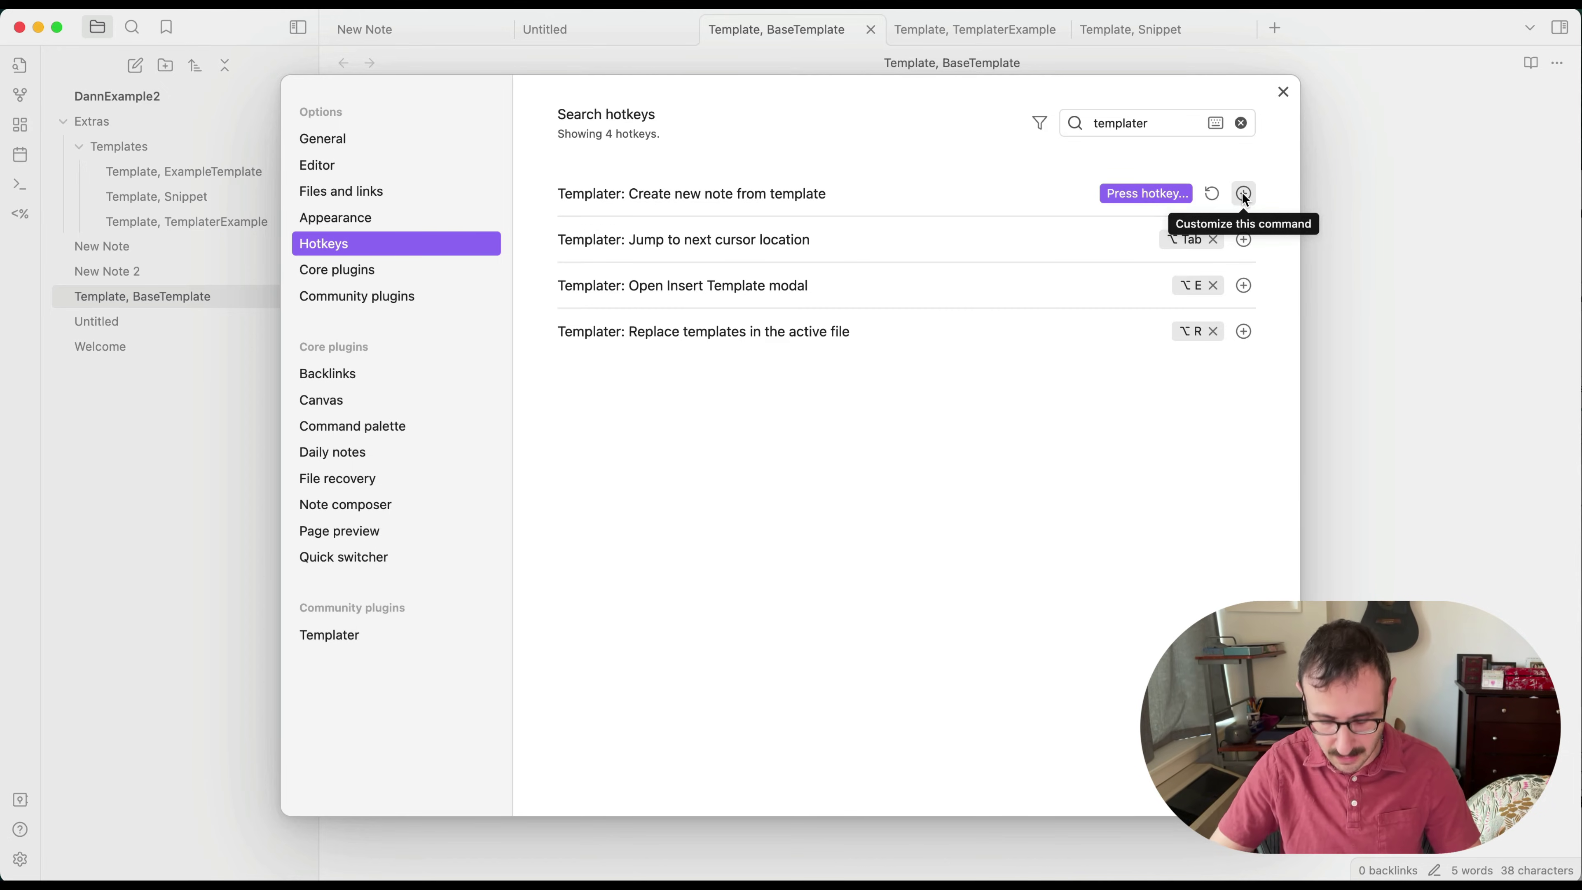
{"action": "key", "text": "super+n"}
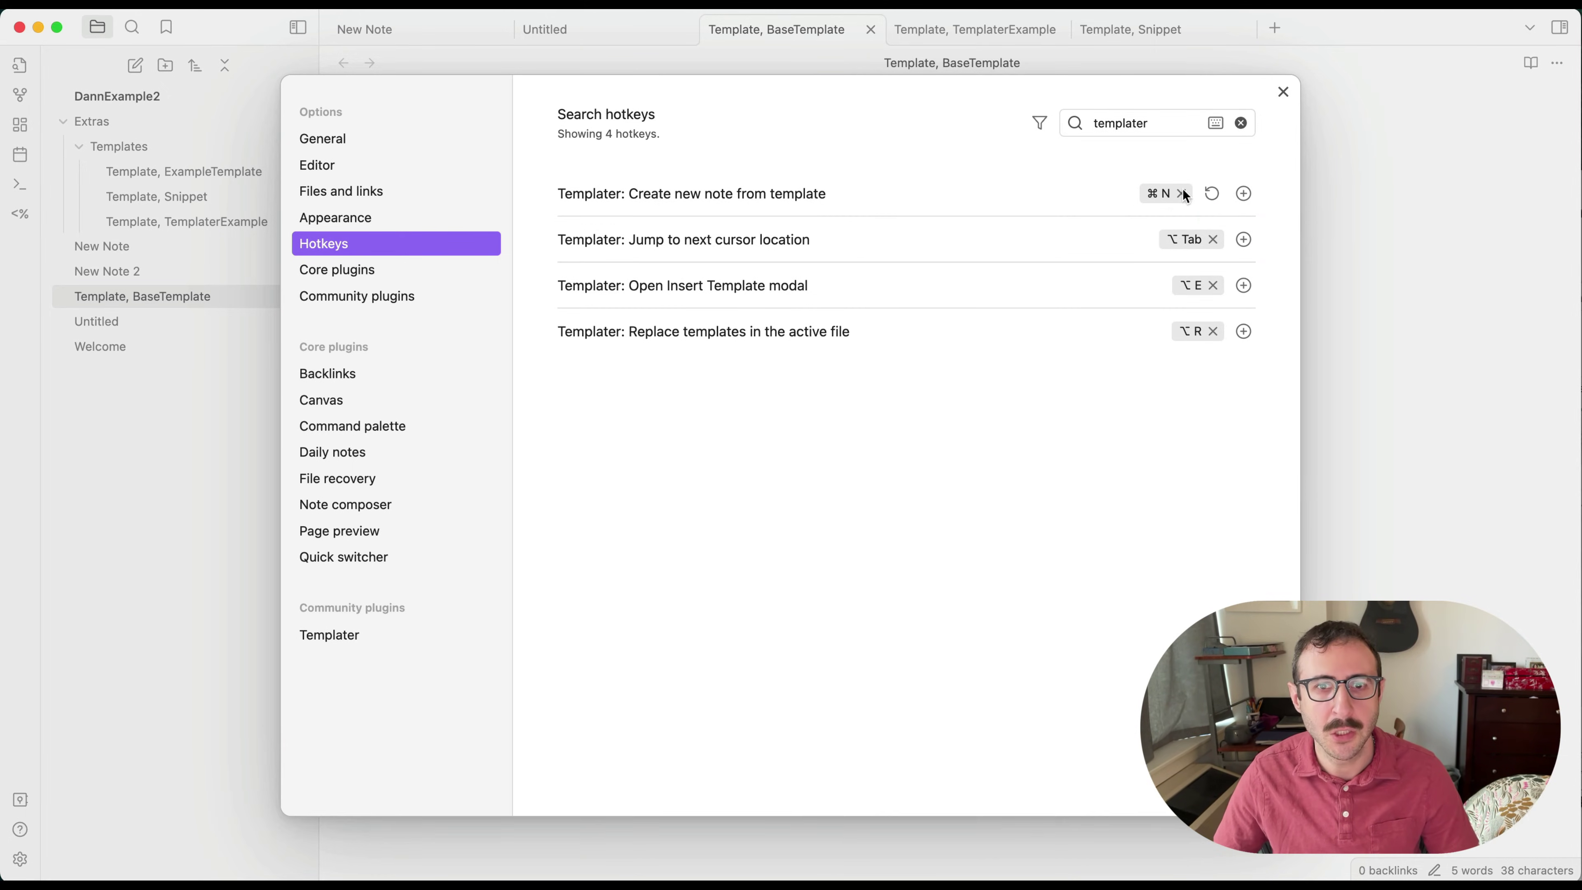
{"action": "left_click", "coordinate": [1281, 94]}
Step: Bring up Templater's template list with the new hotkey, look through the available templates, and dismiss it without creating a note
{"action": "key", "text": "super+n"}
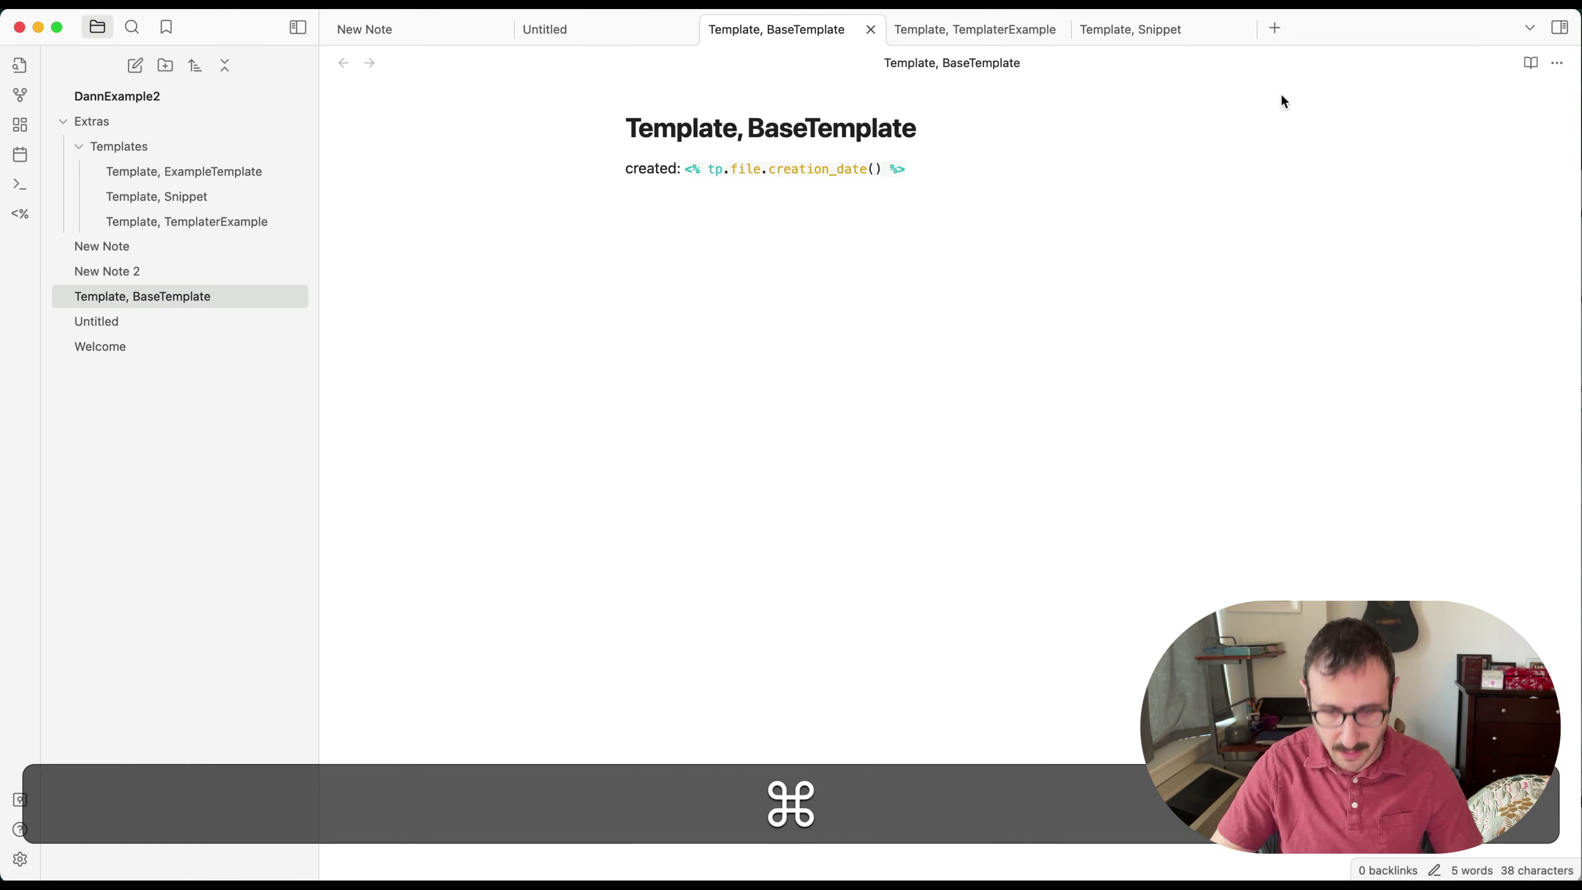
{"action": "key", "text": "super+Down"}
{"action": "key", "text": "super+Down"}
{"action": "key", "text": "super+Down"}
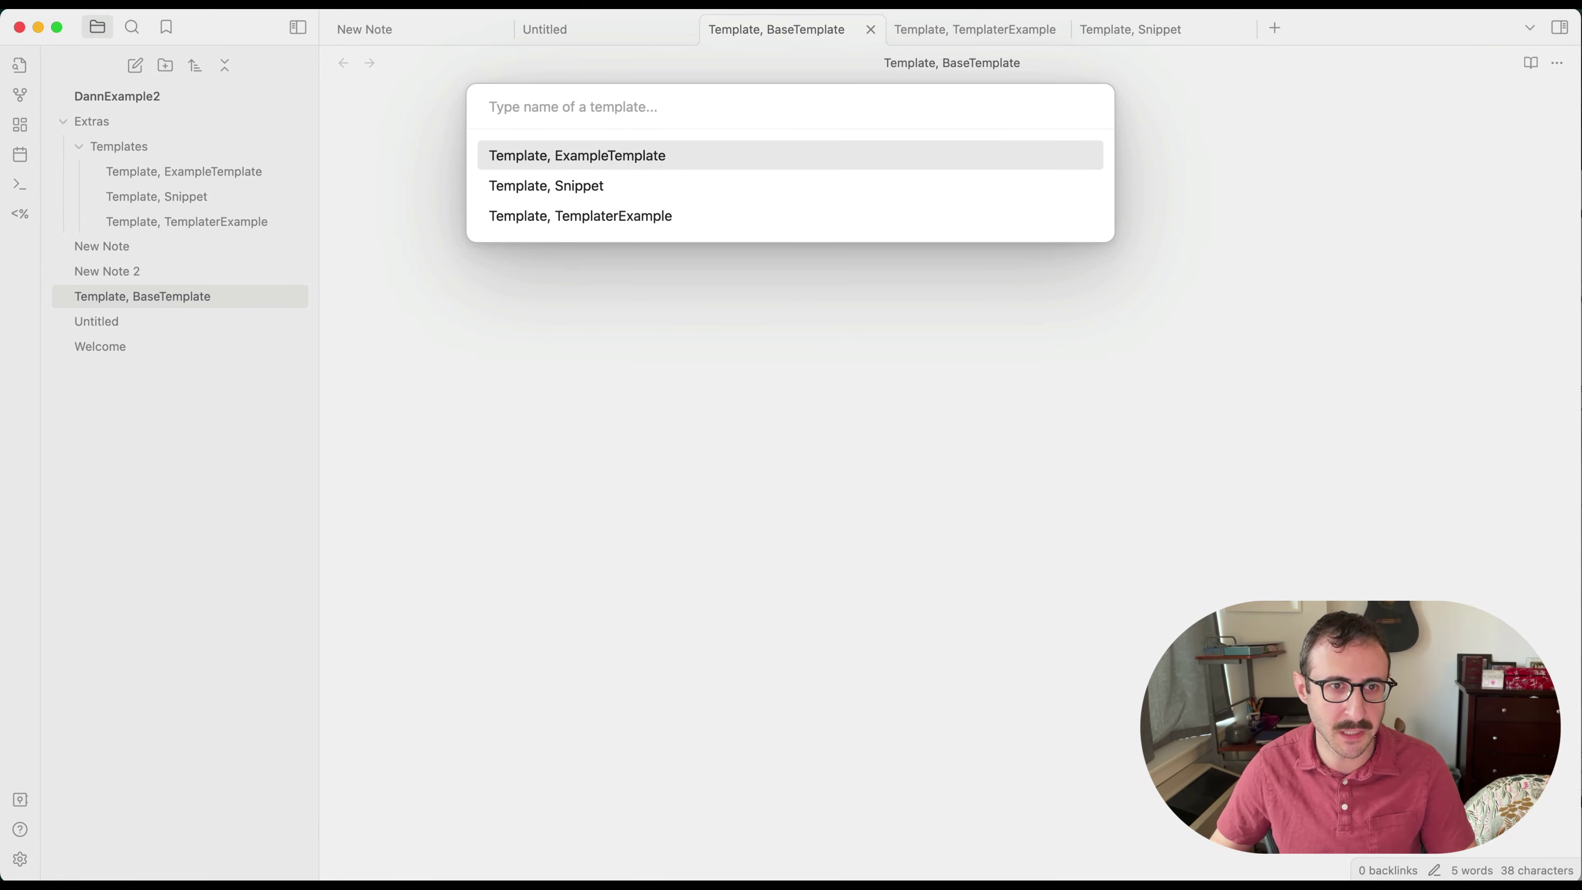
{"action": "key", "text": "Down"}
{"action": "key", "text": "Down"}
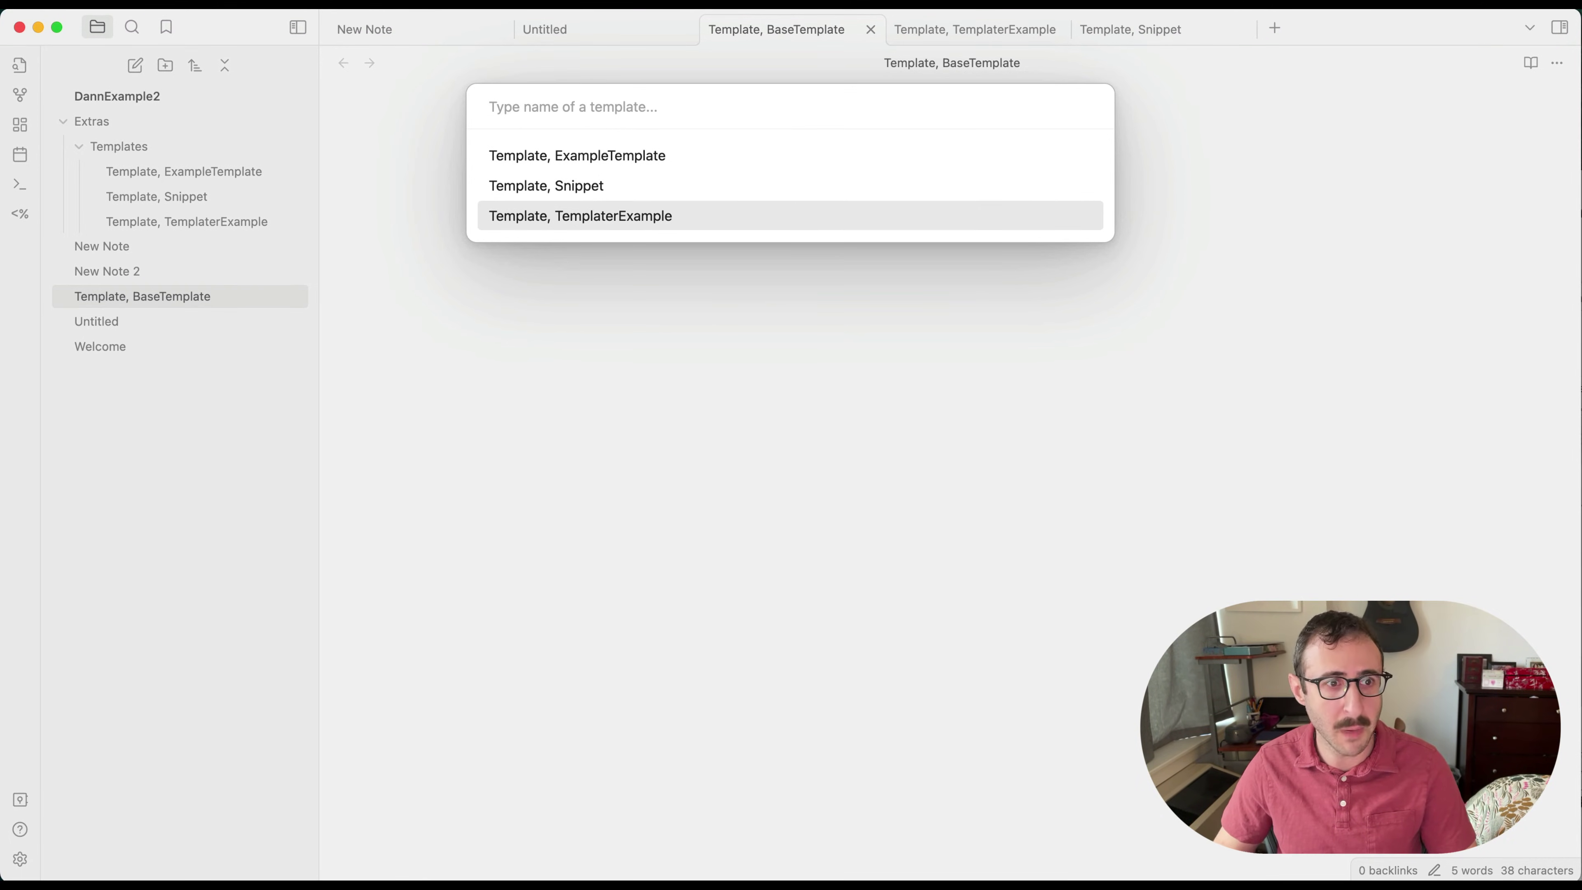
{"action": "key", "text": "Up"}
{"action": "key", "text": "Up"}
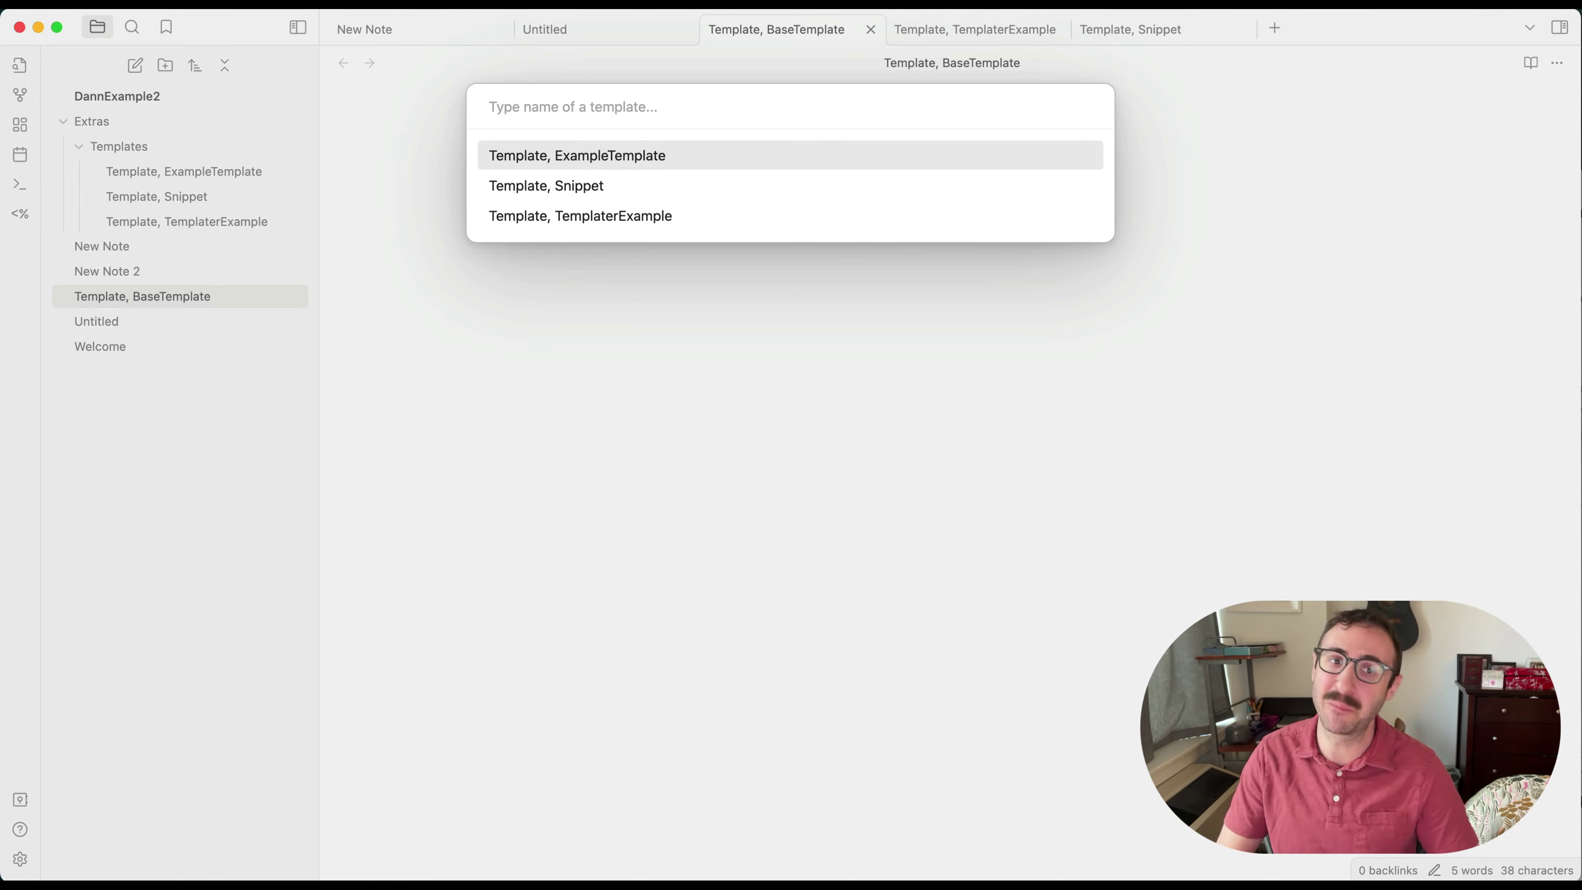
{"action": "key", "text": "Escape"}
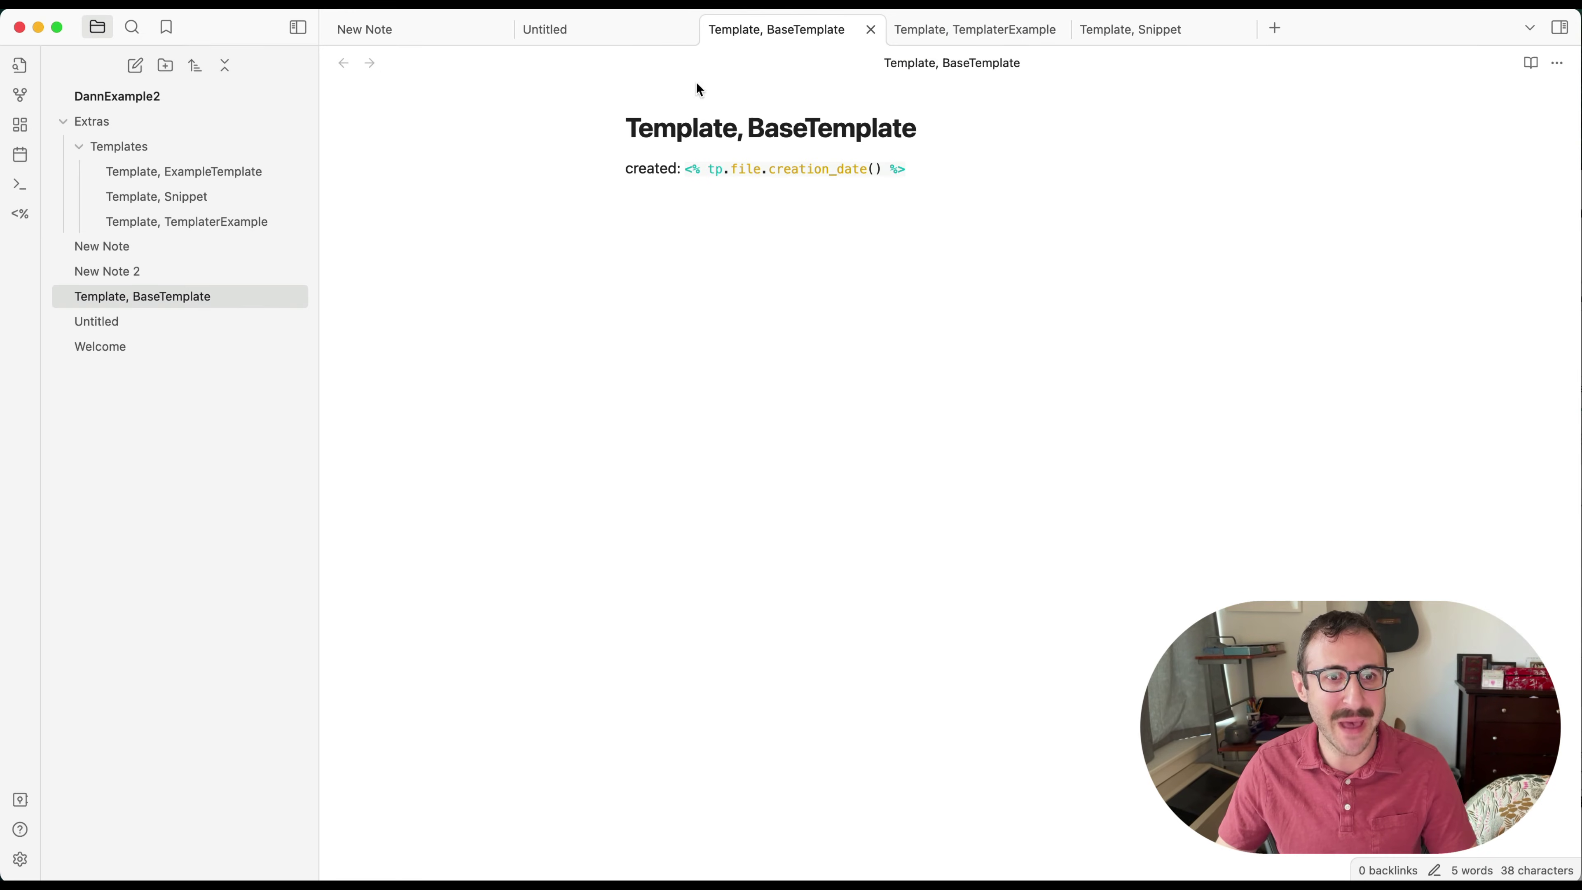
Step: Move the "Template, BaseTemplate" note to the Extras/Templates folder
{"action": "key", "text": "super+p"}
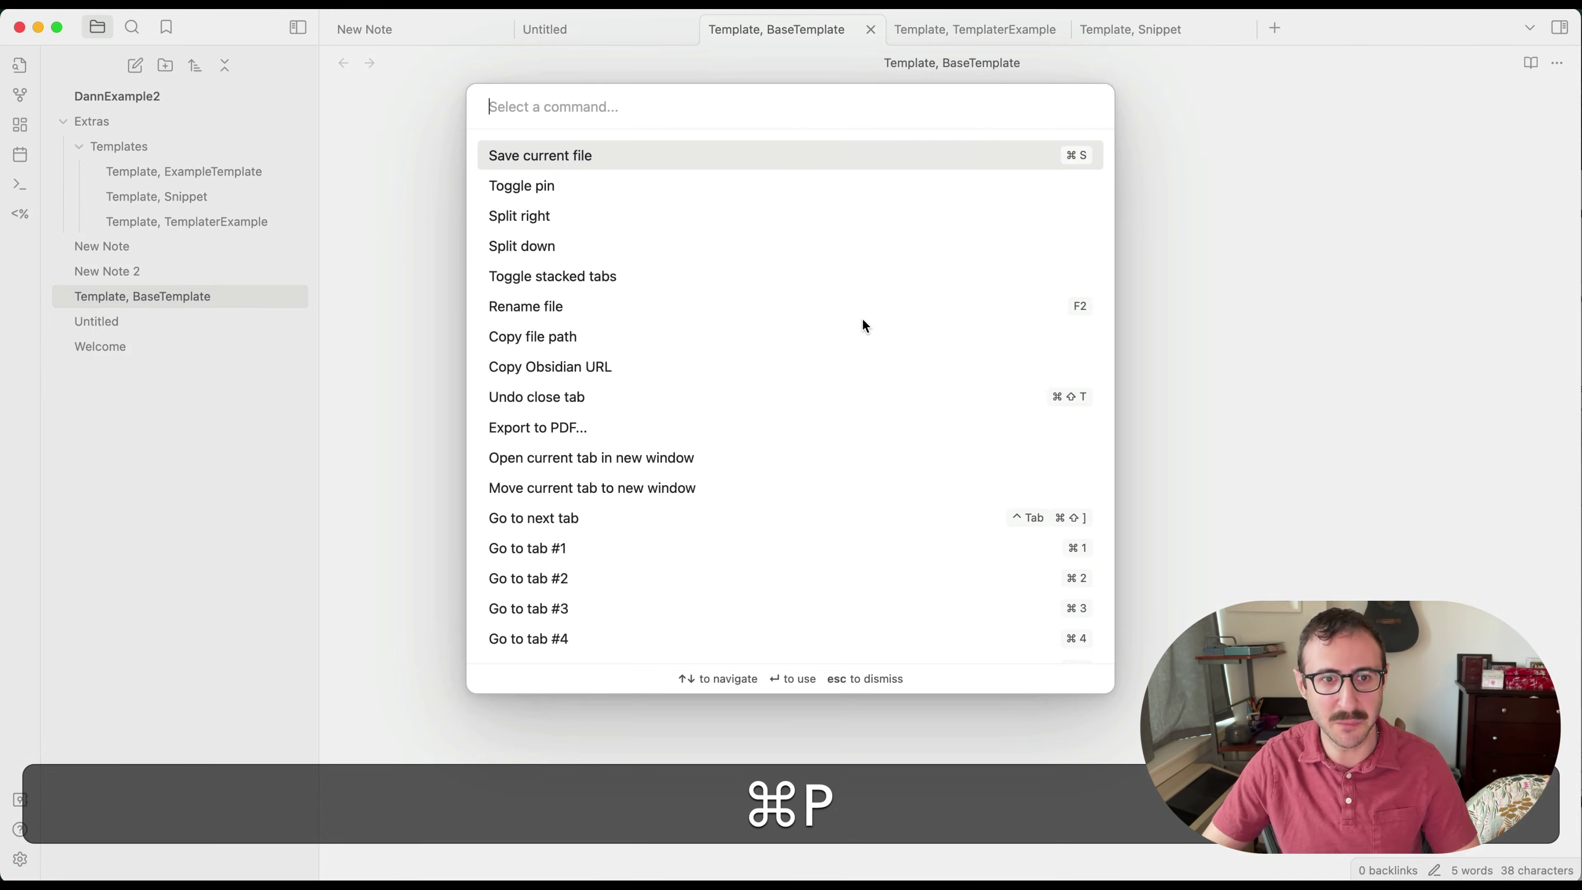
{"action": "type", "text": "move"}
{"action": "key", "text": "Down"}
{"action": "key", "text": "Down"}
{"action": "key", "text": "Down"}
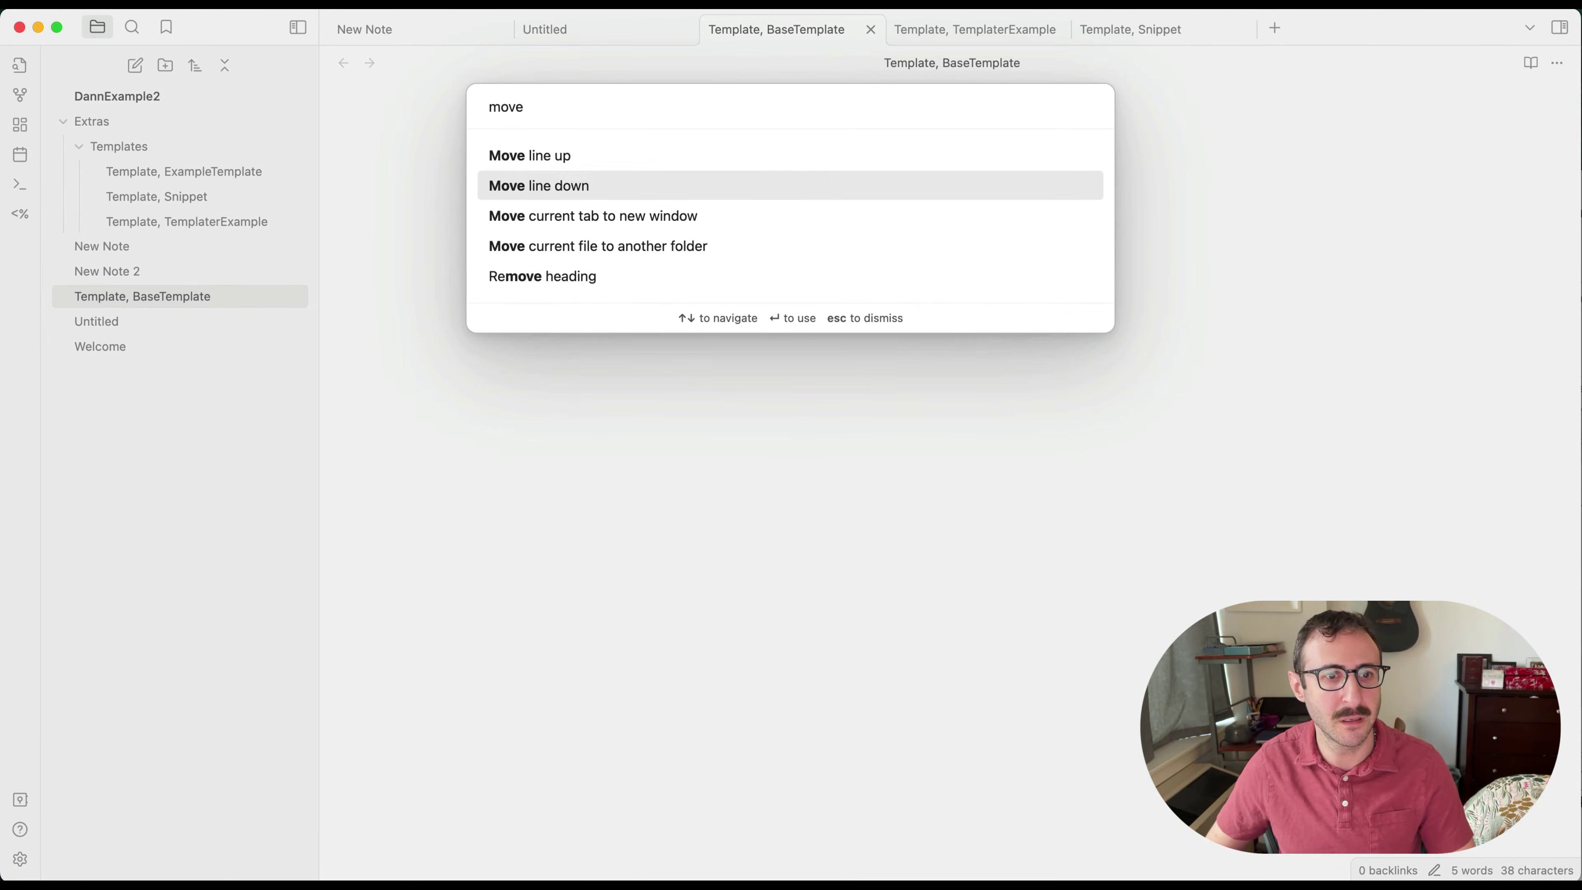
{"action": "key", "text": "Return"}
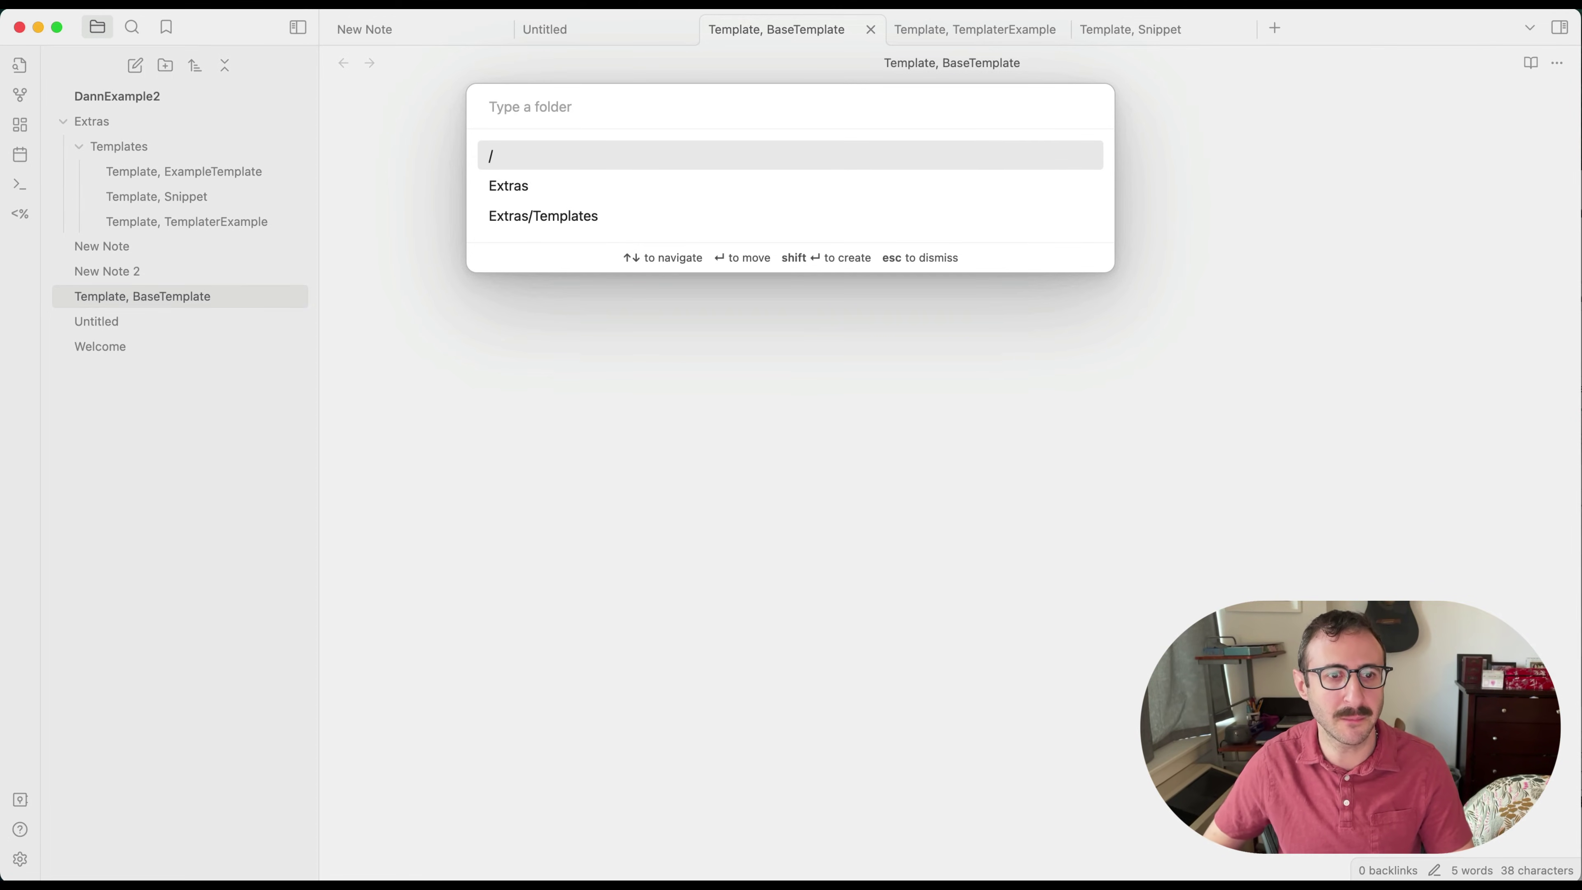
{"action": "key", "text": "Down"}
{"action": "key", "text": "Down"}
{"action": "key", "text": "Return"}
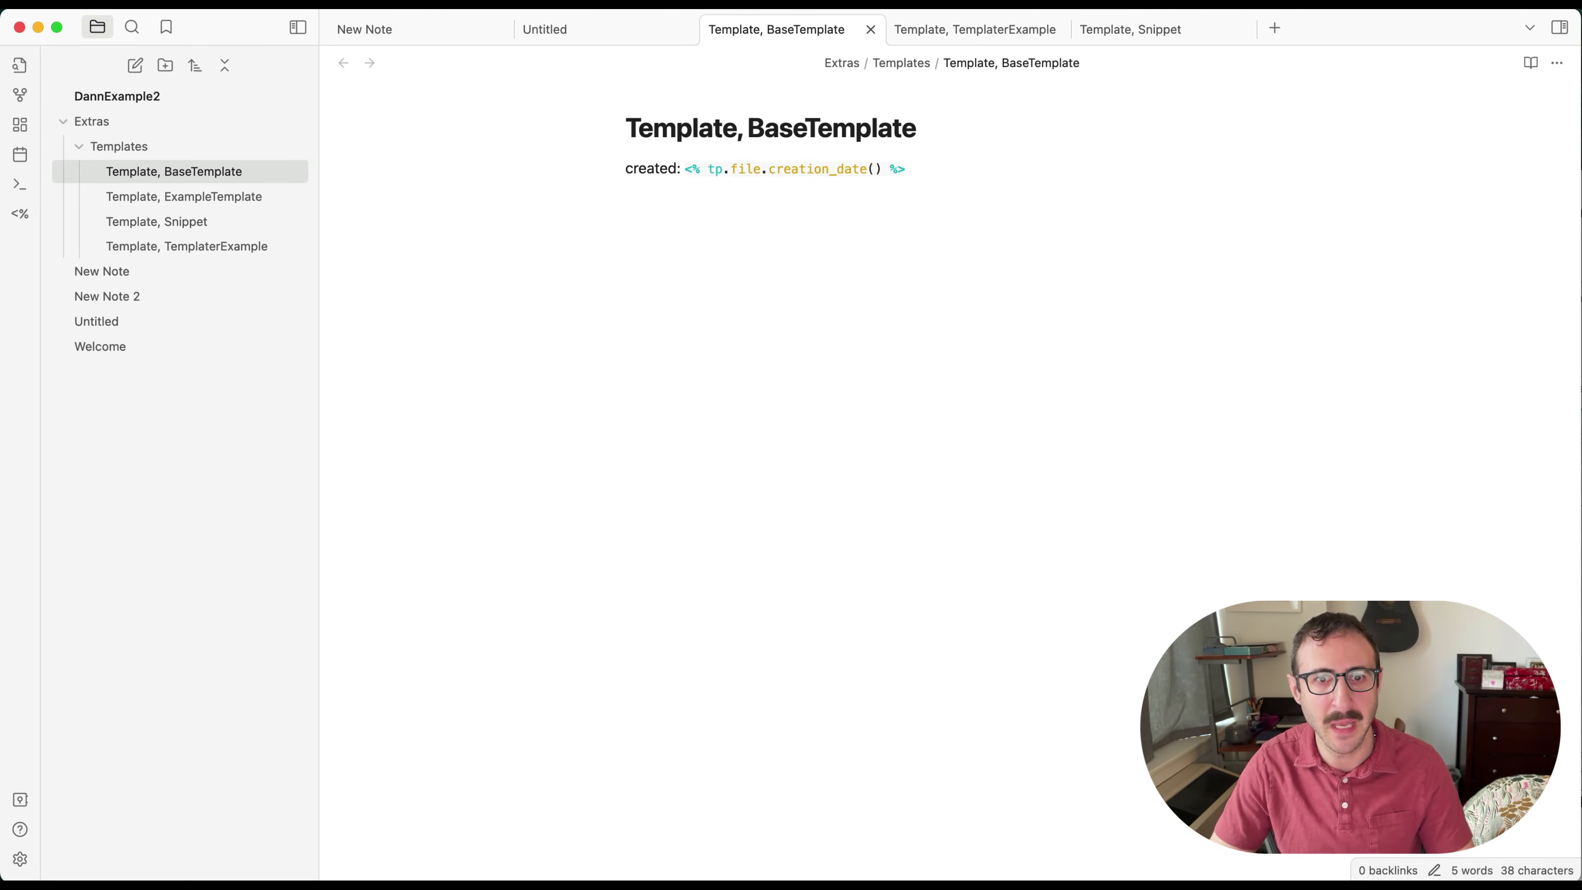
Step: Create a new note from the "Template, BaseTemplate" template using Templater
{"action": "key", "text": "super"}
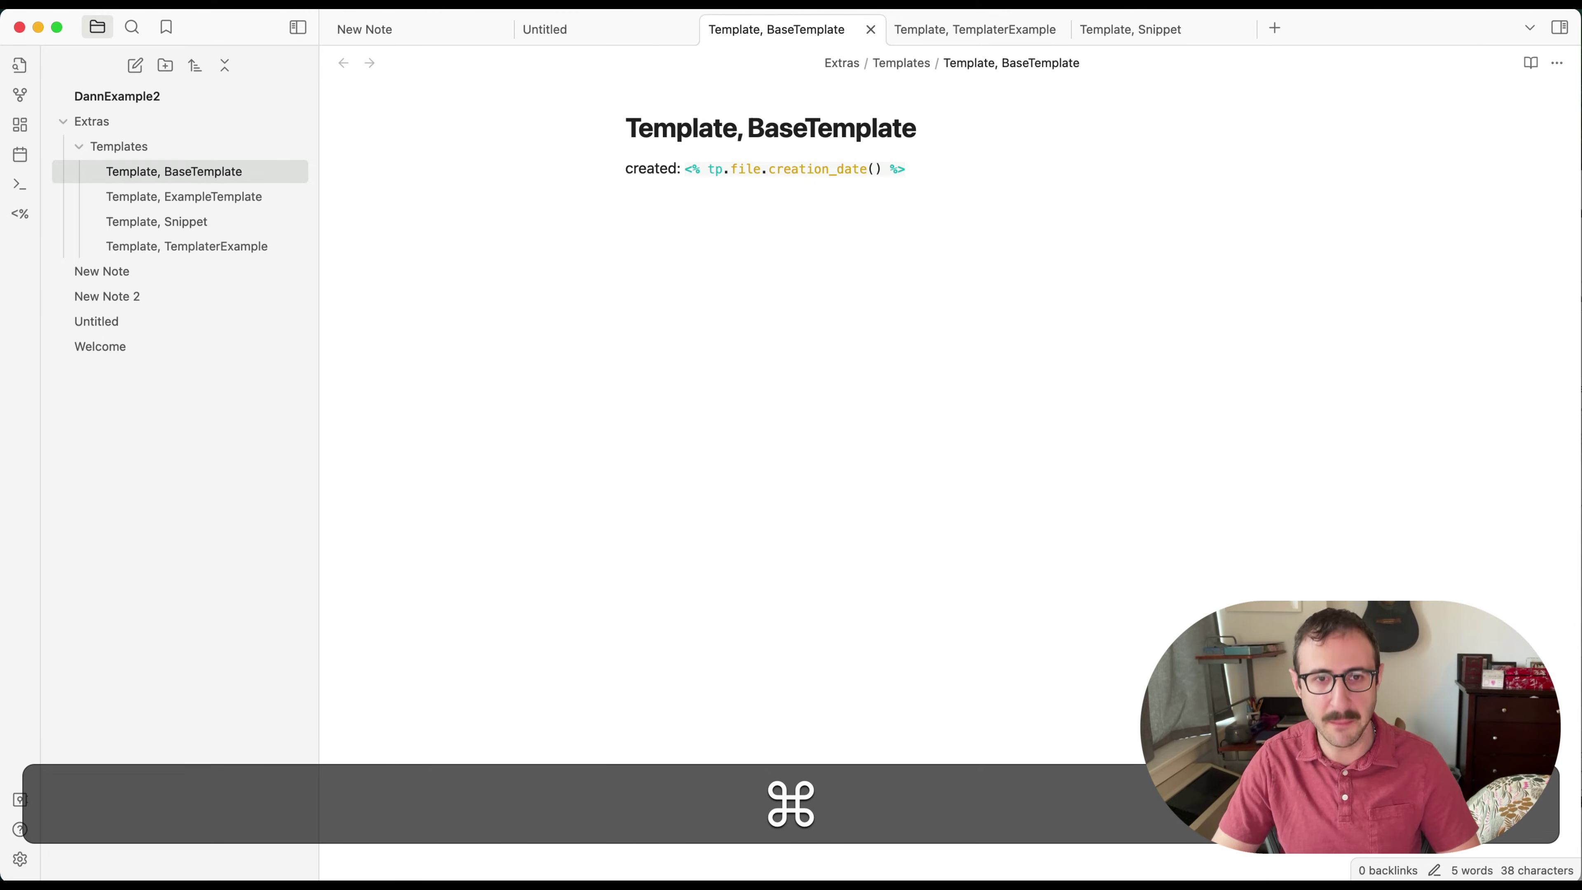
{"action": "key", "text": "super+n"}
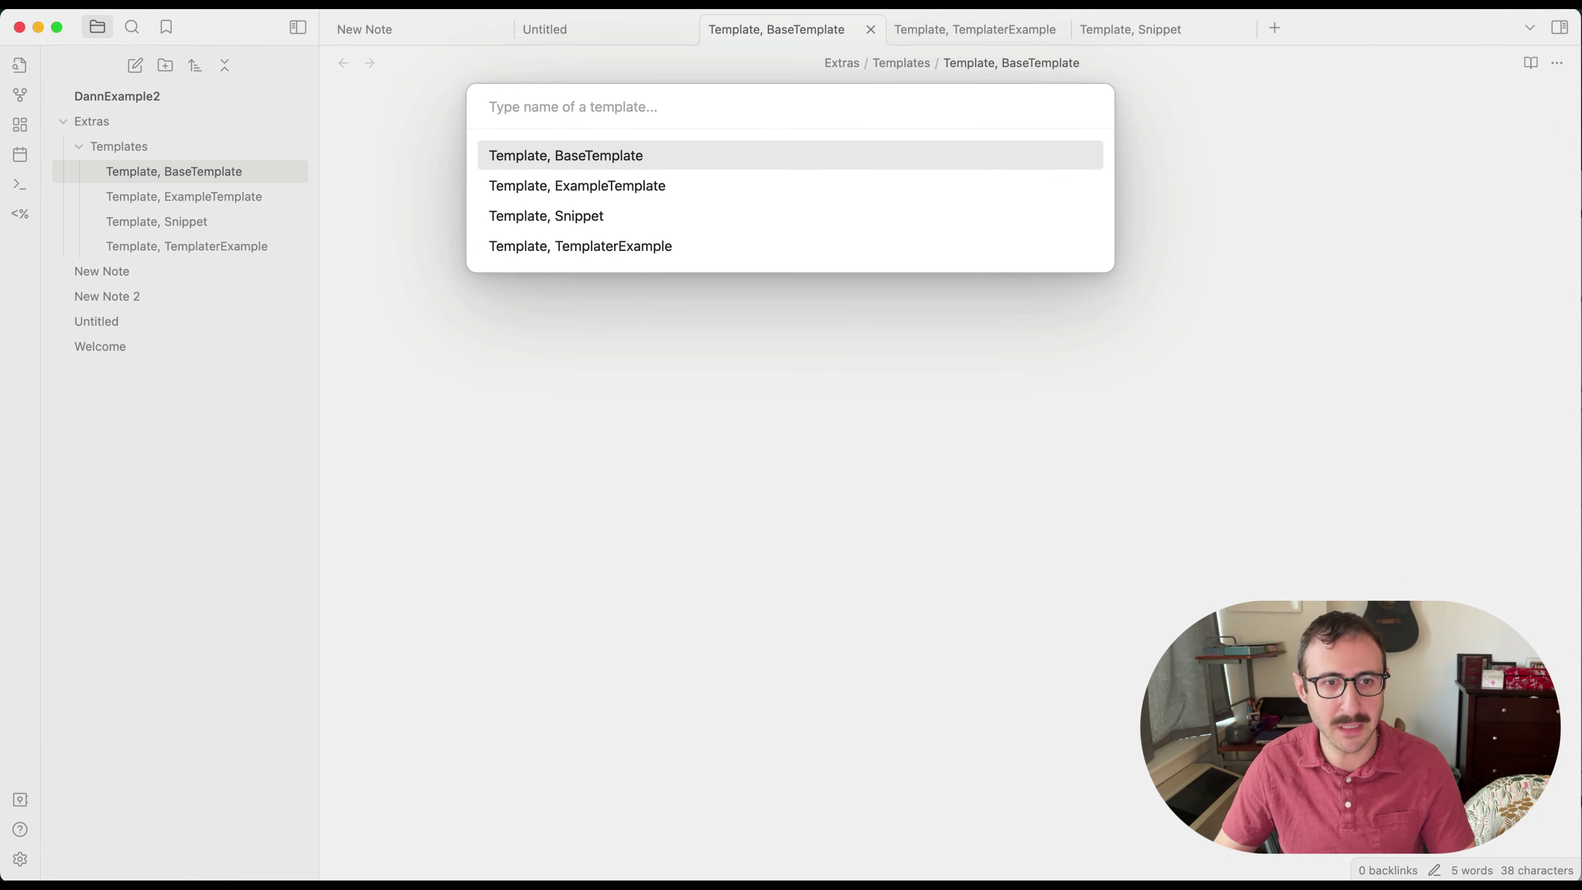
{"action": "key", "text": "Return"}
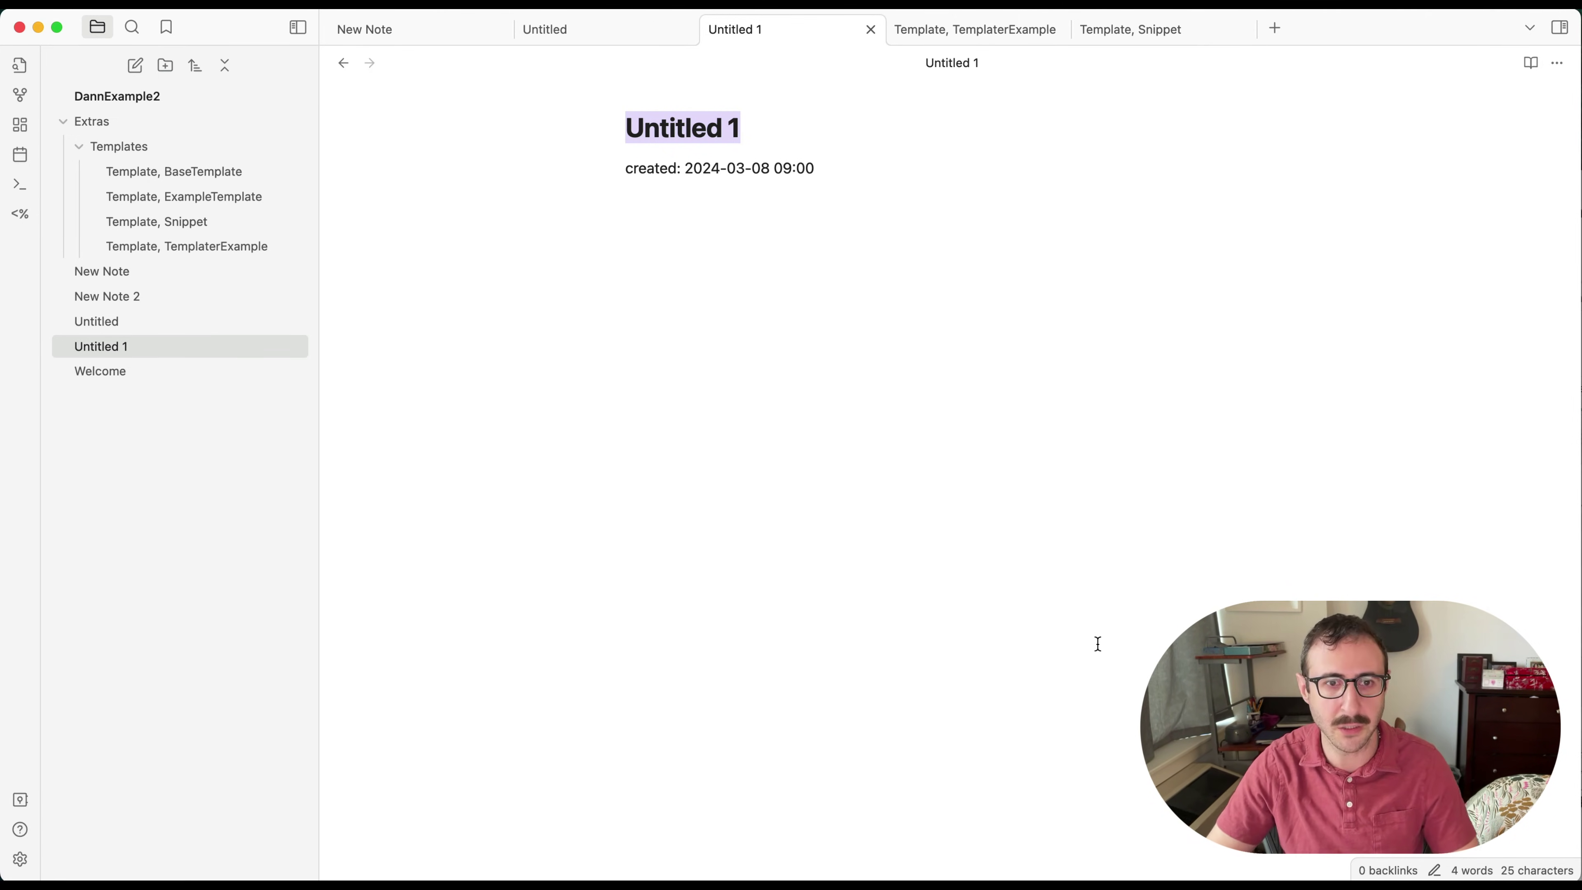
Step: Create a second new note from the same base template
{"action": "key", "text": "super+n"}
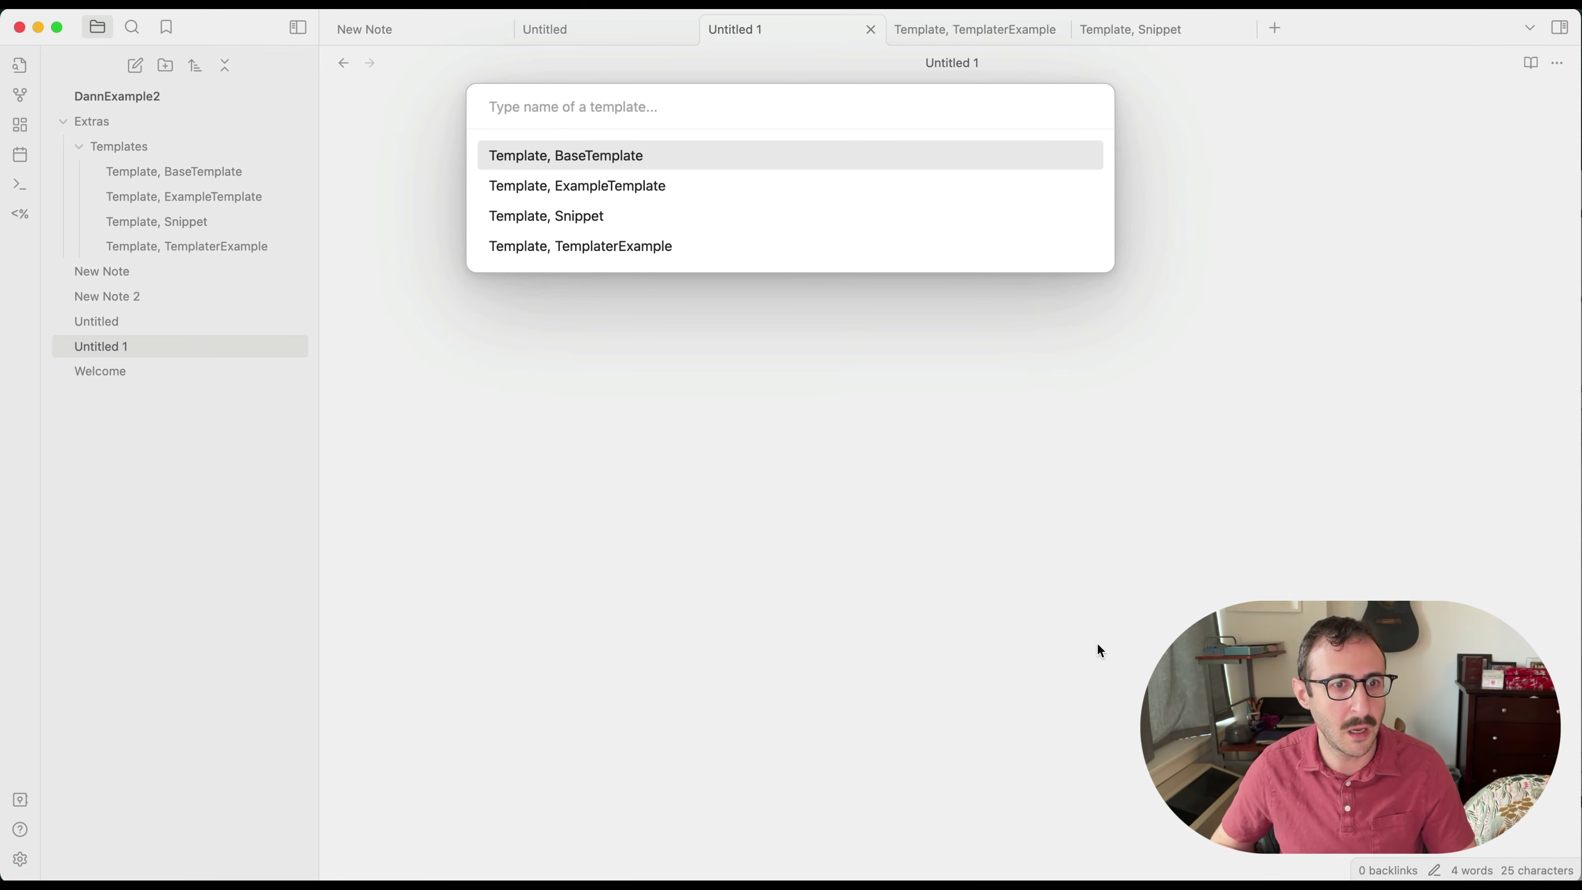
{"action": "key", "text": "Down"}
{"action": "key", "text": "Down"}
{"action": "key", "text": "Up"}
{"action": "key", "text": "Up"}
{"action": "key", "text": "Return"}
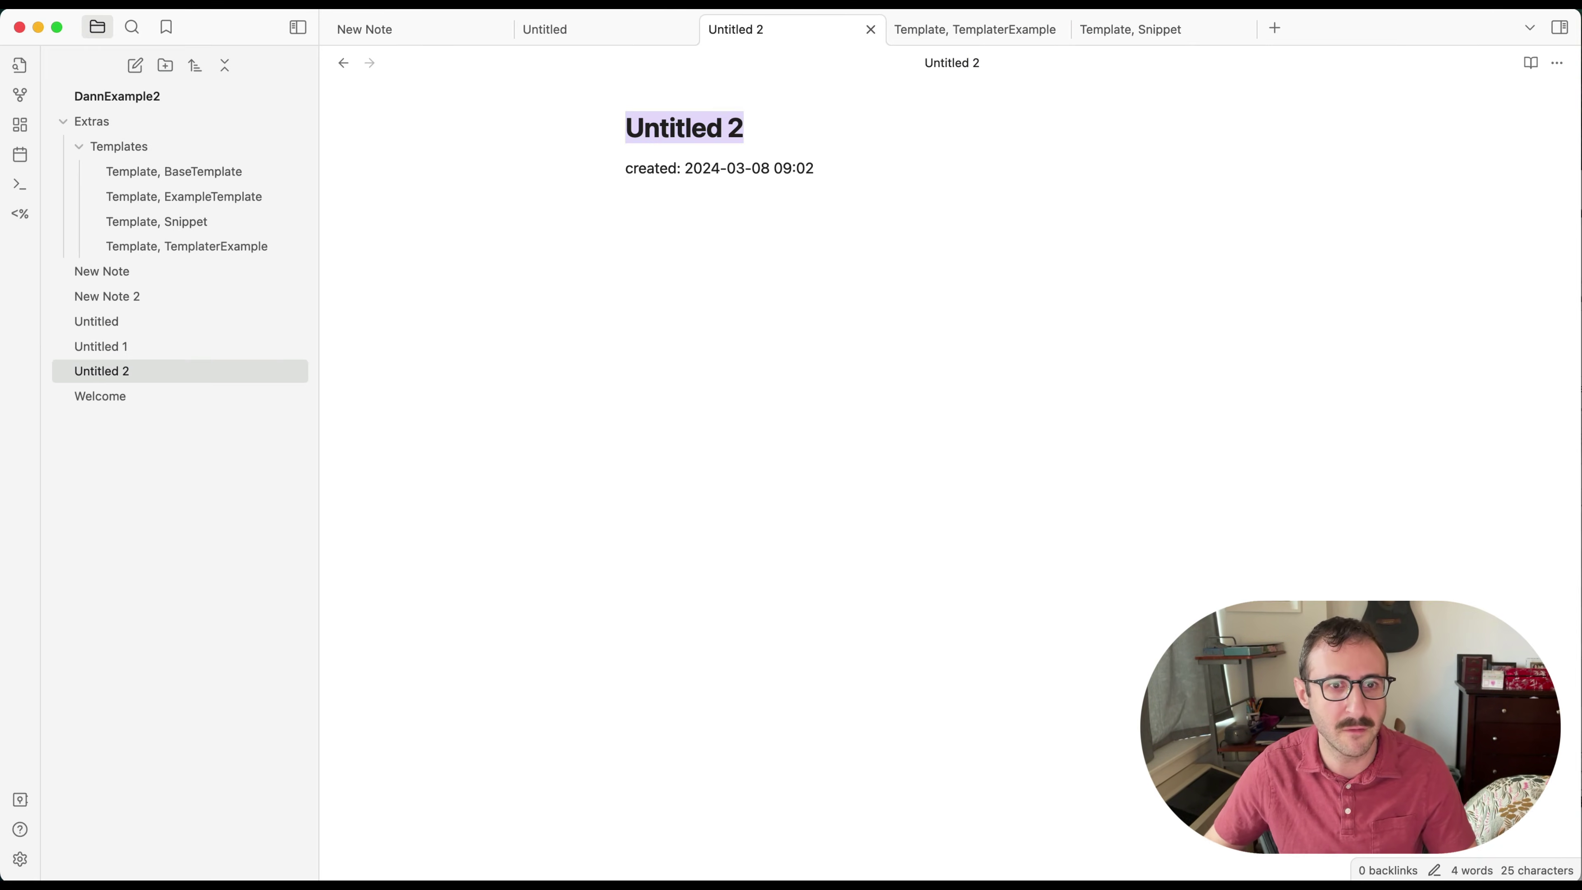
Step: Rename the new note "Parent" and add two line breaks below its creation date line
{"action": "left_click", "coordinate": [650, 125]}
{"action": "double_click", "coordinate": [688, 136]}
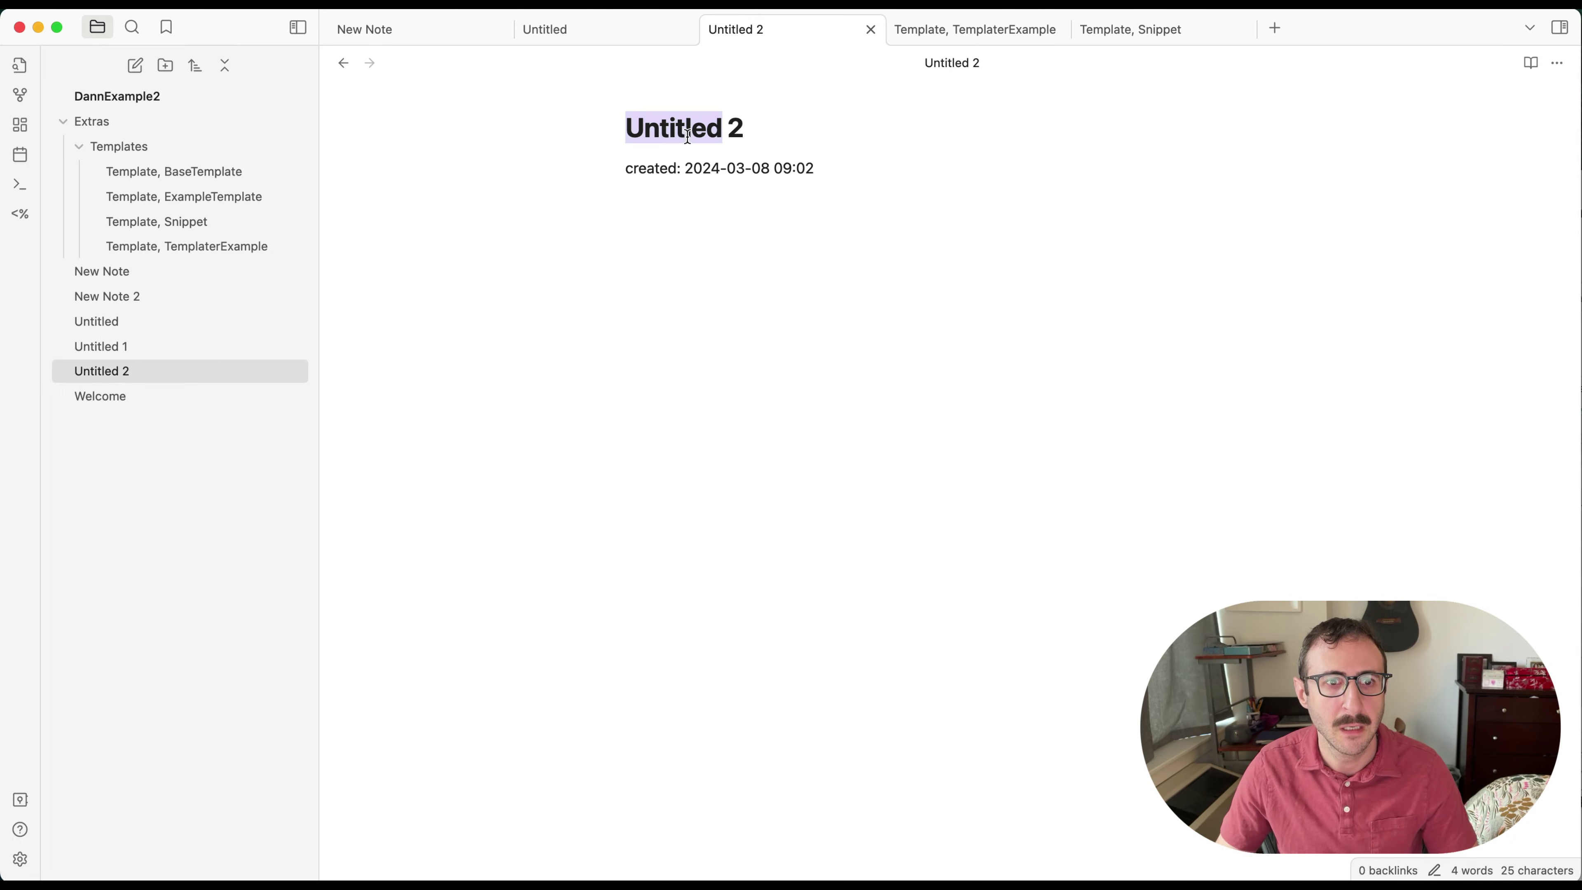
{"action": "left_click", "coordinate": [688, 136]}
{"action": "type", "text": "Parent"}
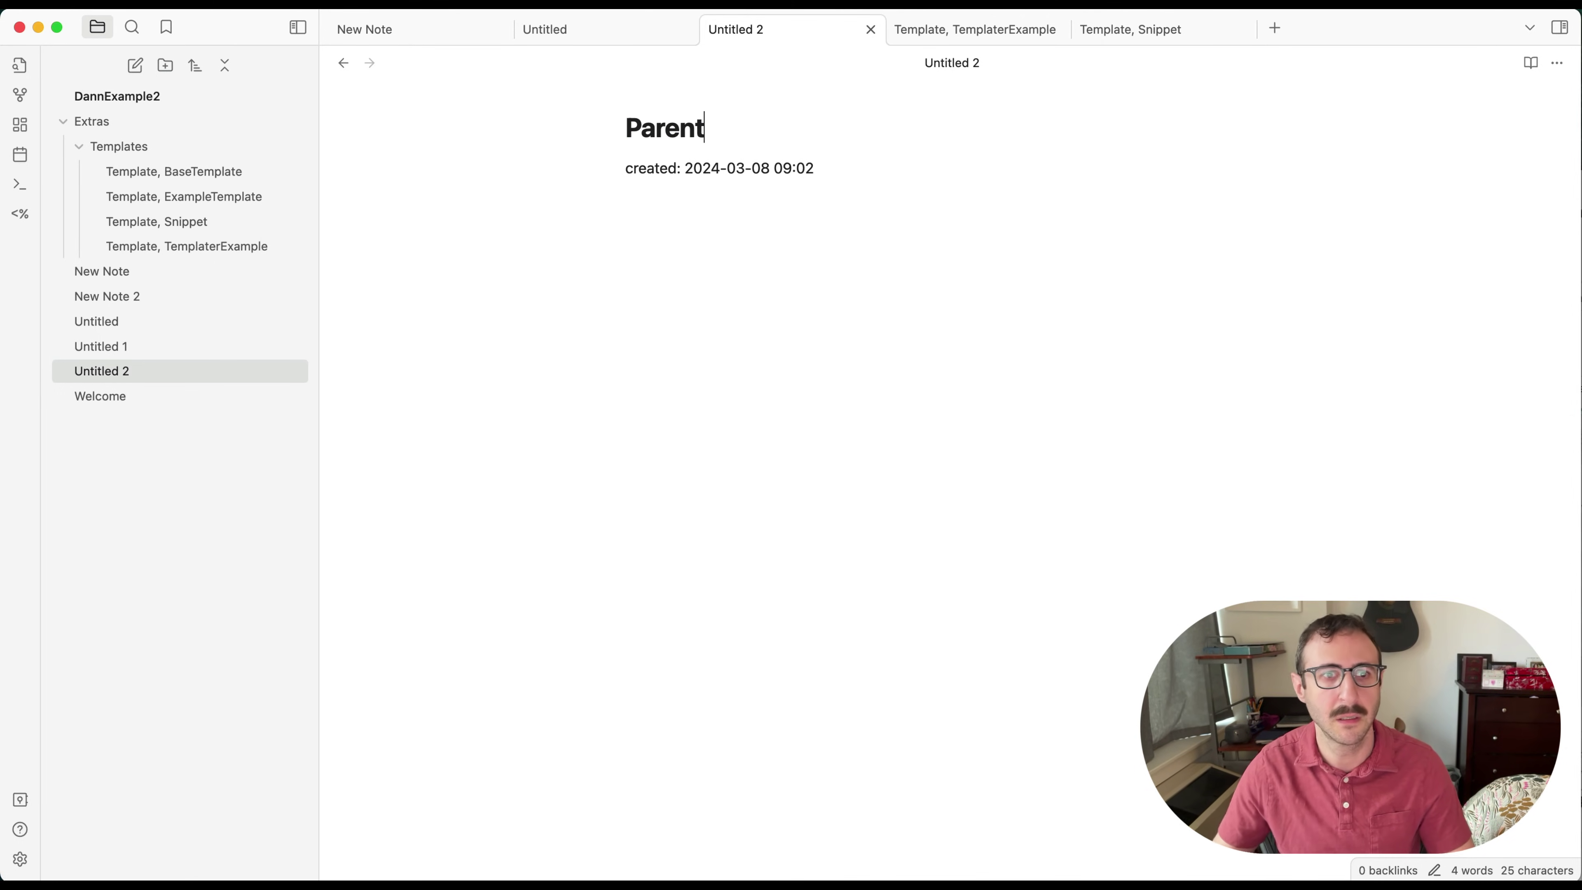
{"action": "left_click", "coordinate": [732, 302]}
{"action": "key", "text": "Return"}
{"action": "key", "text": "Return"}
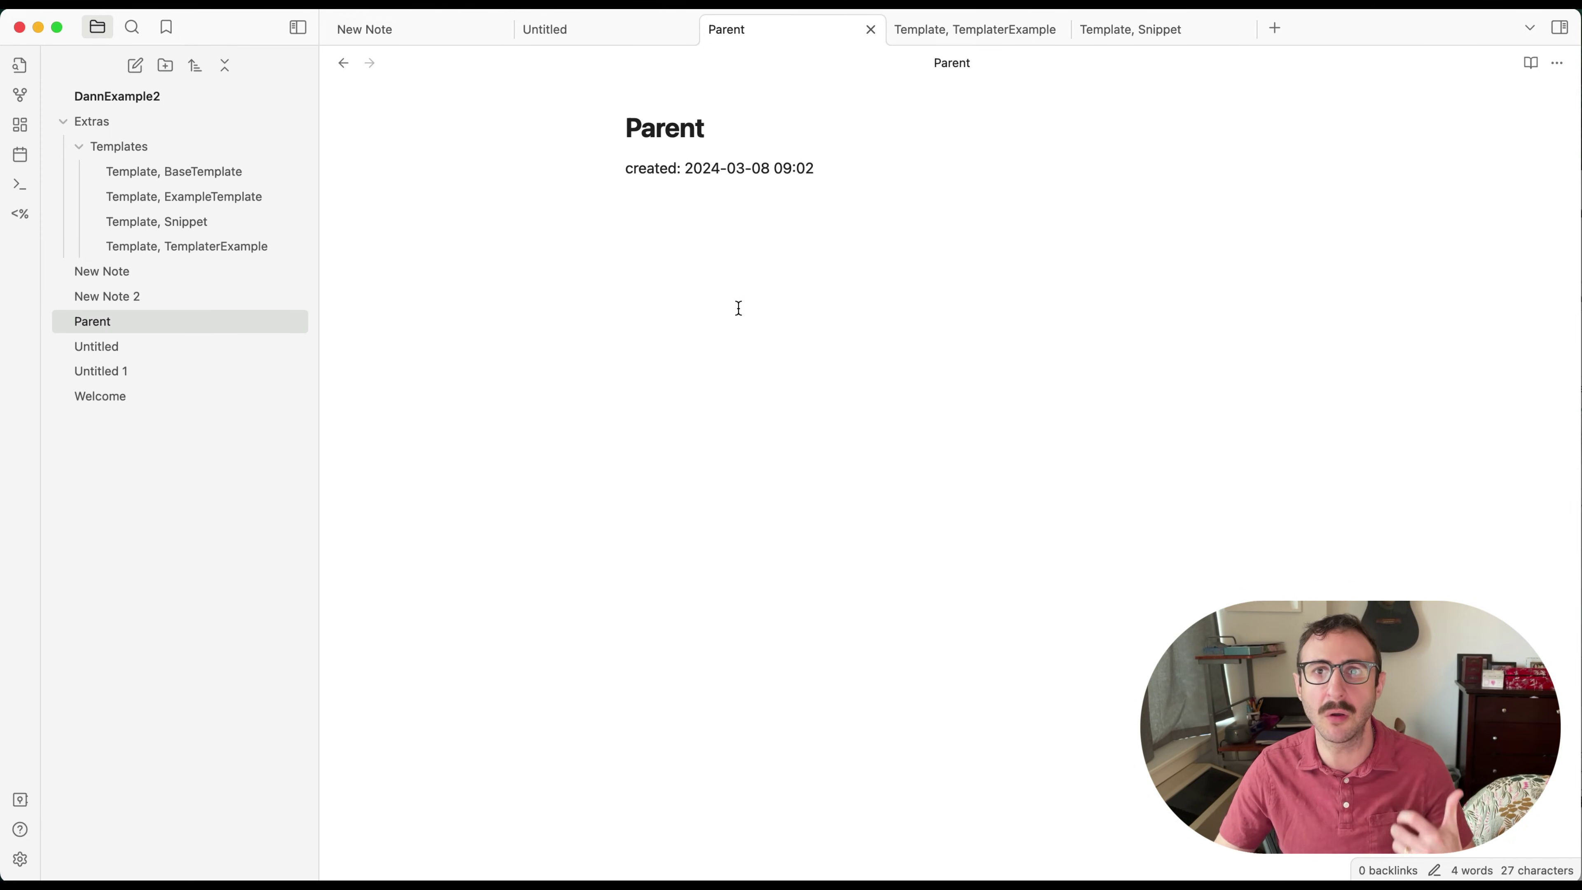
Step: Find the Meta Bind community plugin, install and enable it, and return to the Parent note
{"action": "left_click", "coordinate": [20, 859]}
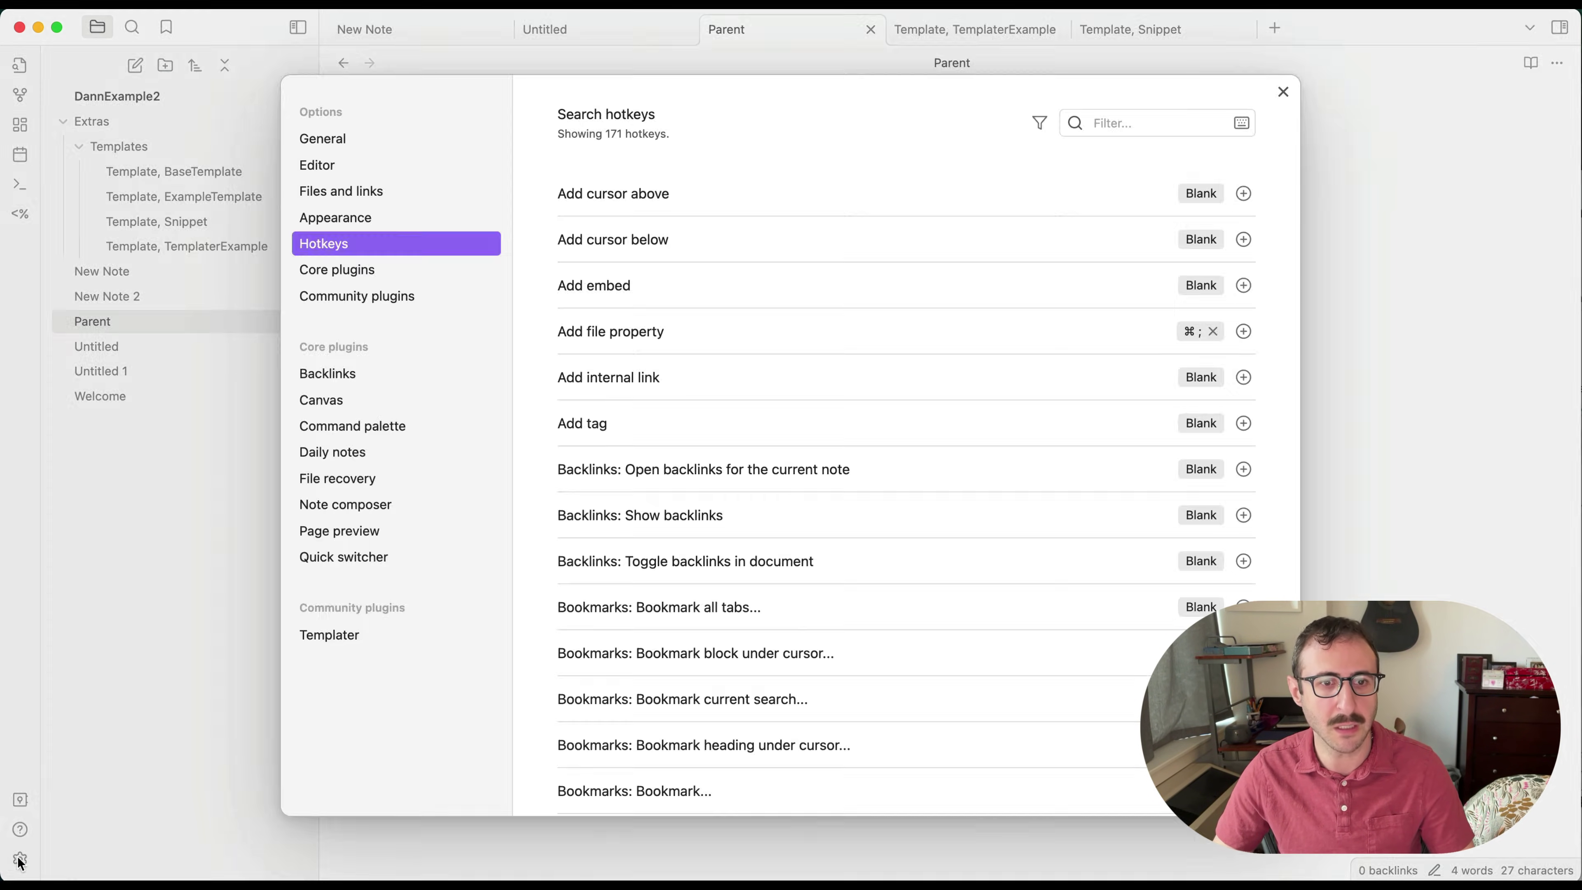
{"action": "left_click", "coordinate": [357, 300]}
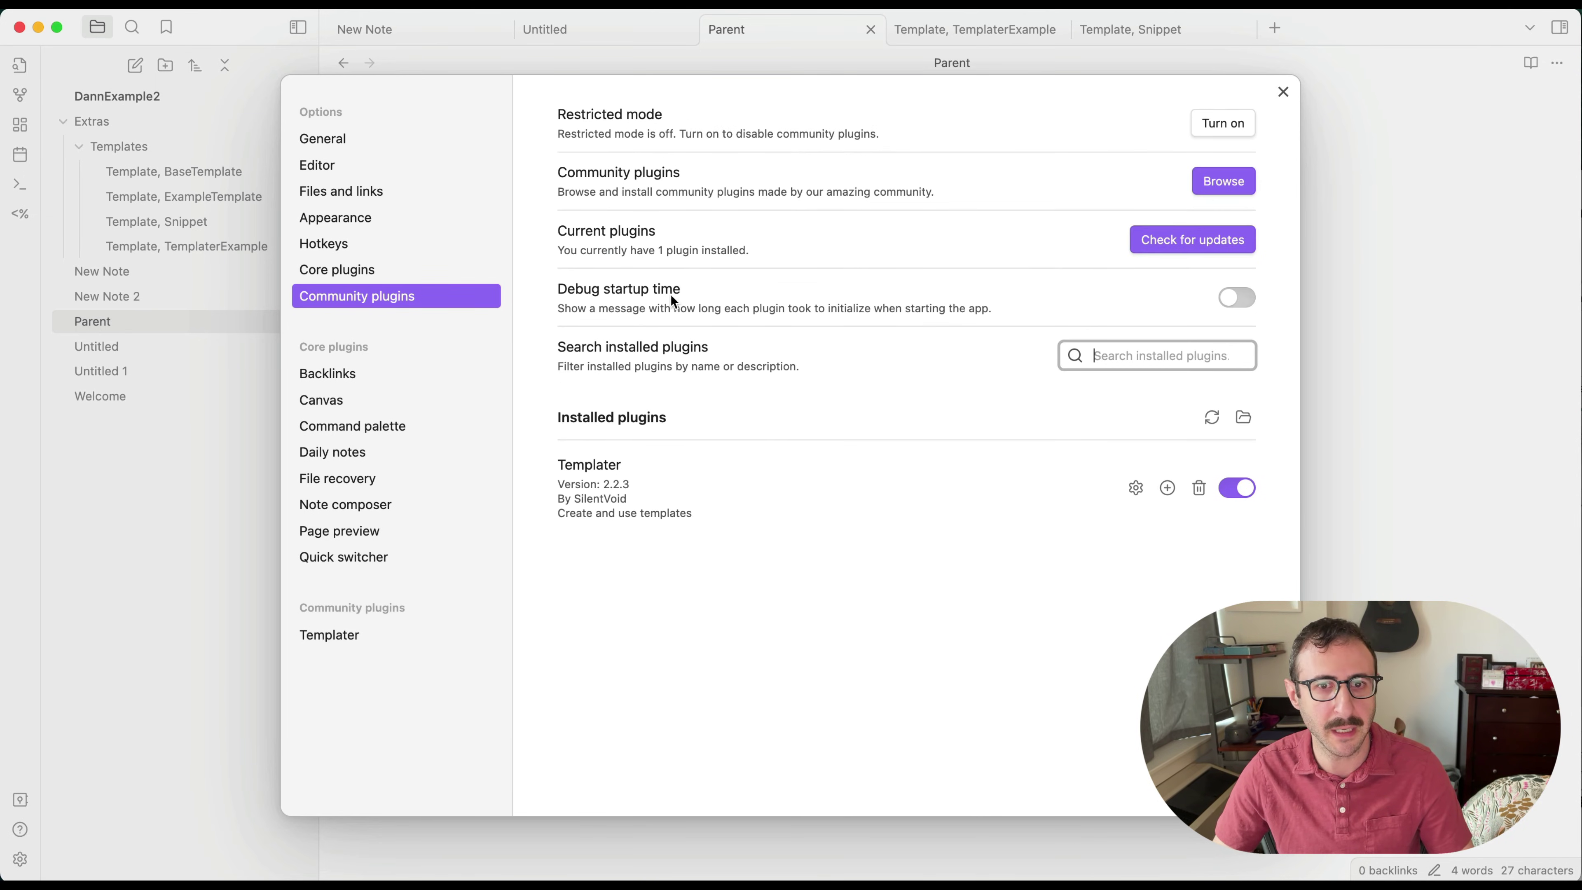
{"action": "left_click", "coordinate": [1230, 180]}
{"action": "type", "text": "Meta"}
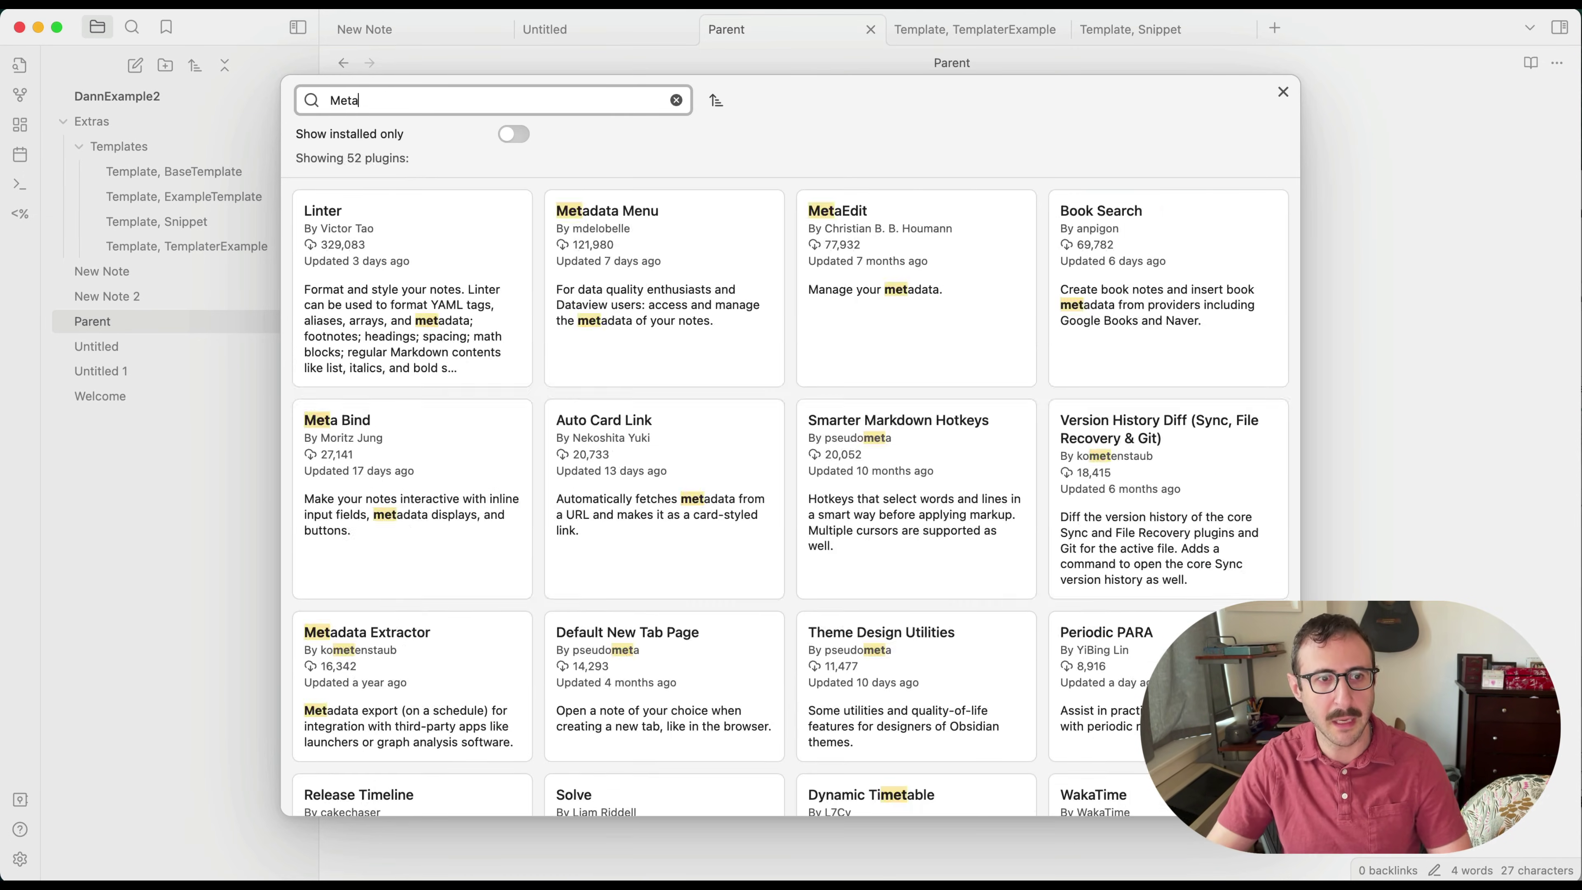
{"action": "type", "text": " Bind"}
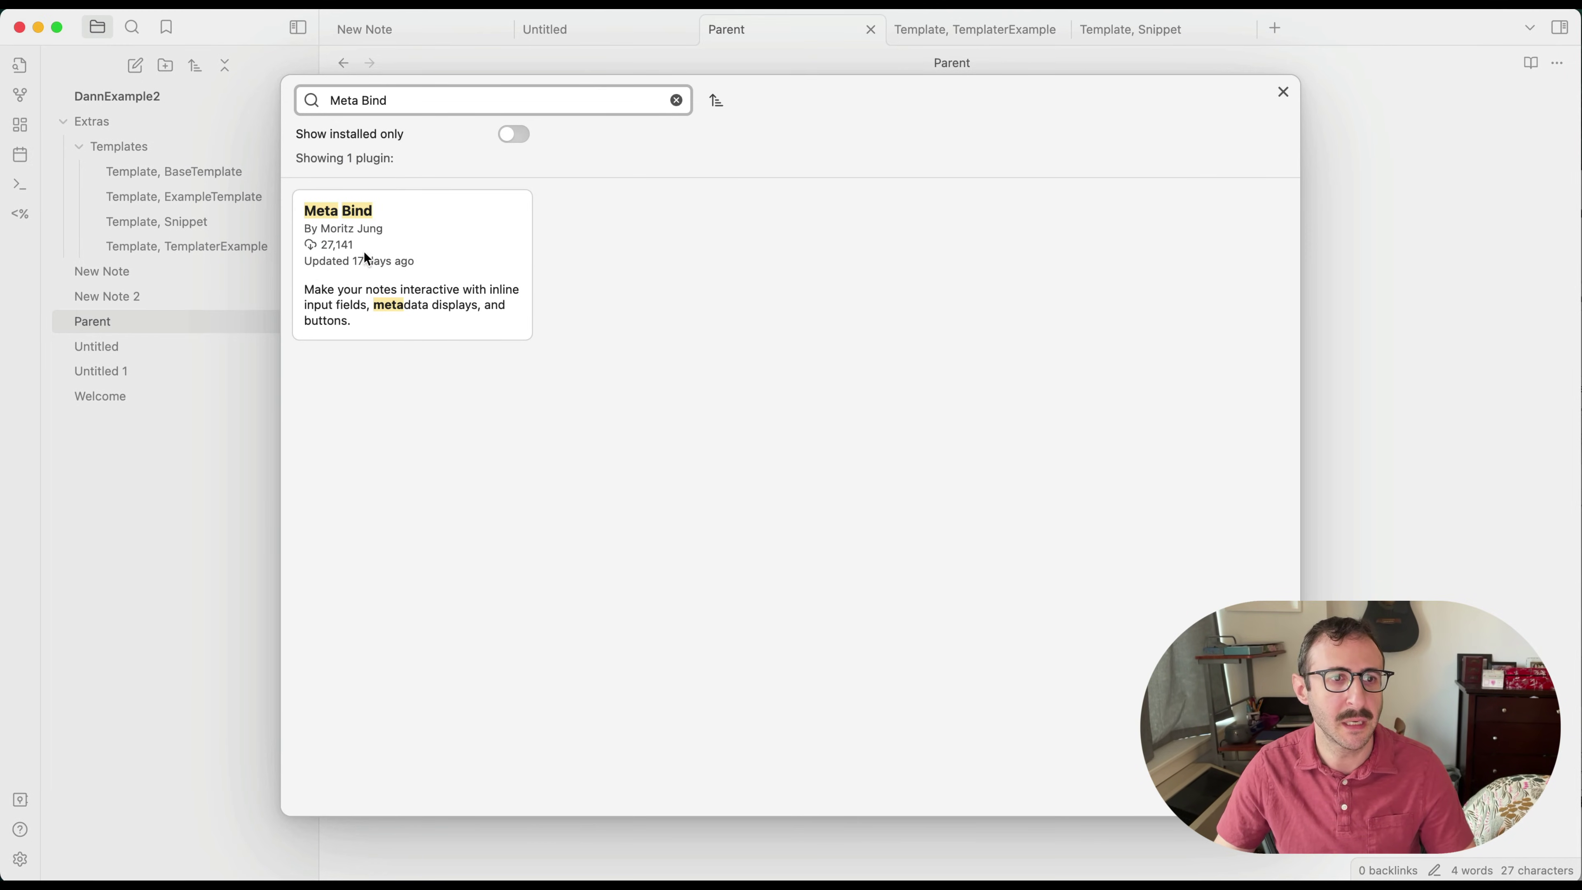
{"action": "left_click", "coordinate": [356, 213]}
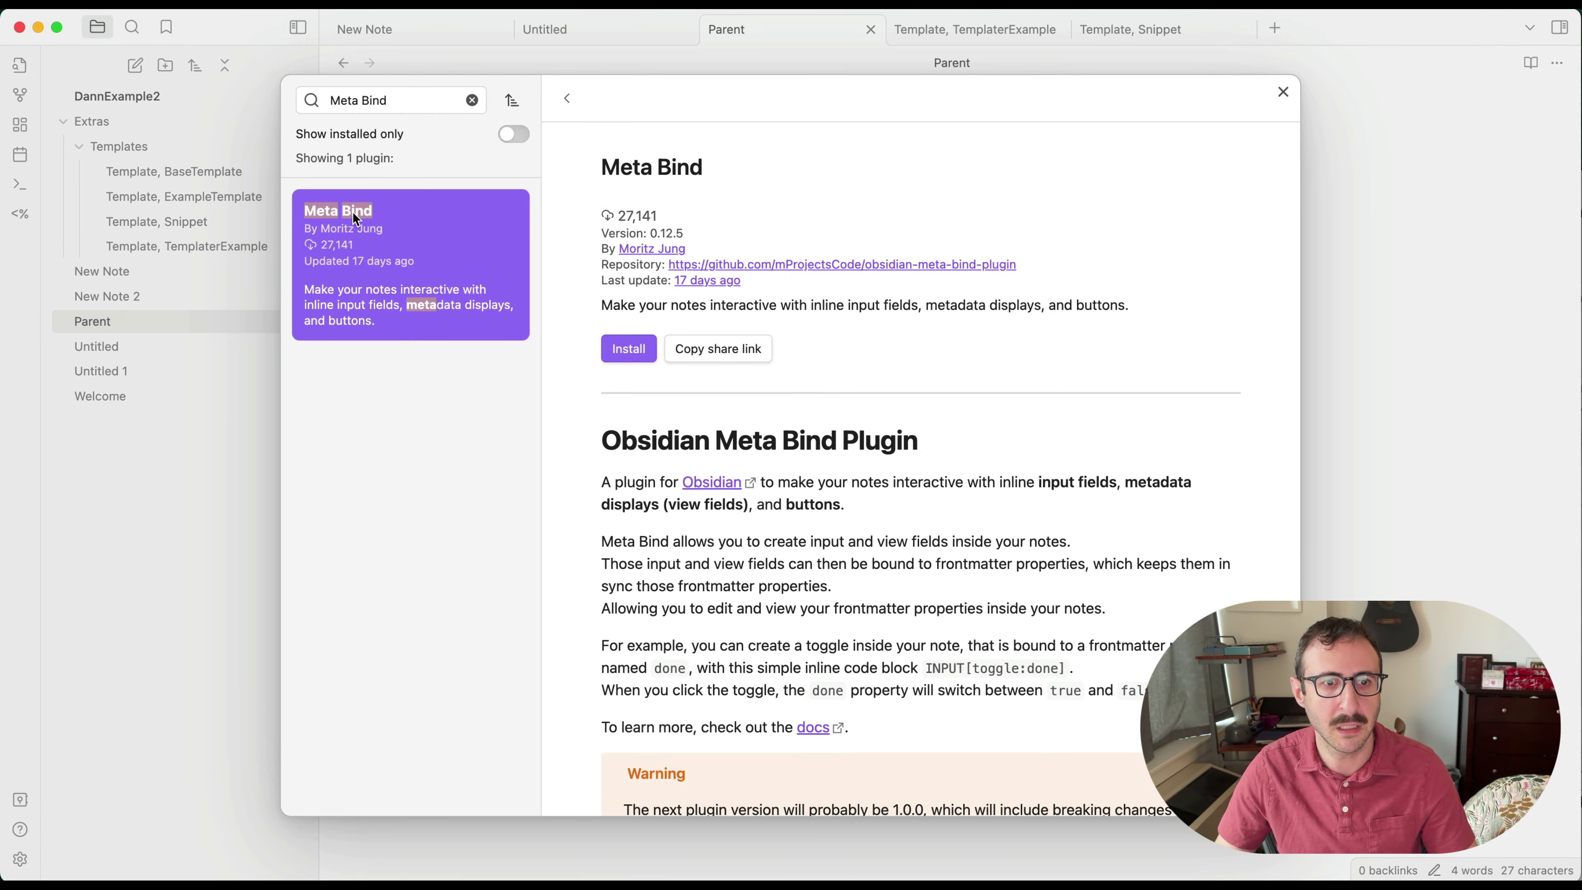
{"action": "left_click", "coordinate": [634, 349]}
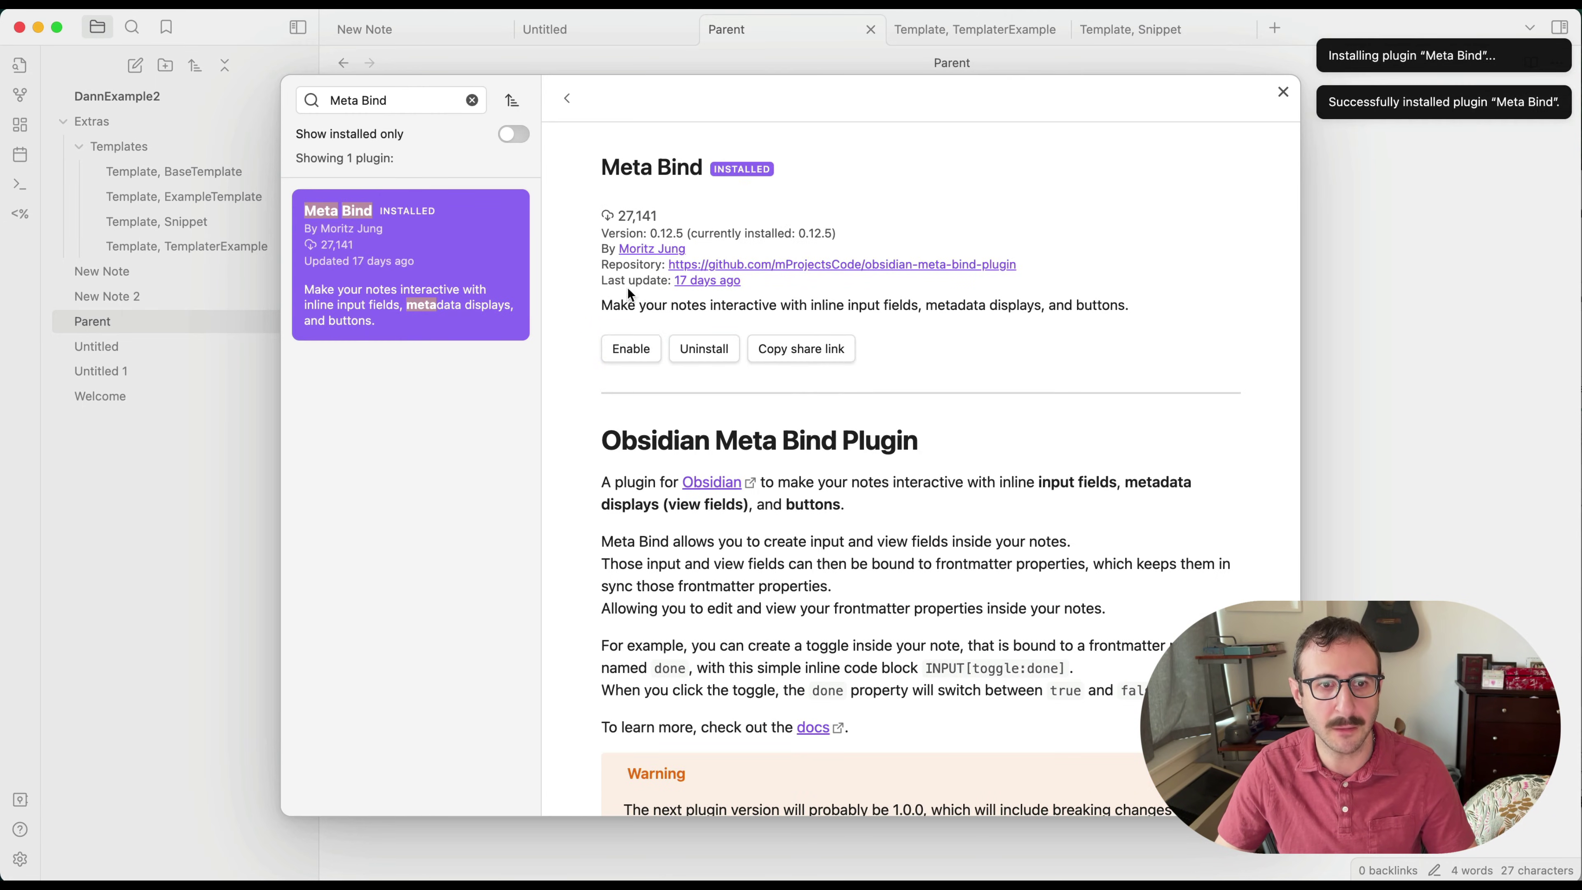
{"action": "left_click", "coordinate": [629, 347]}
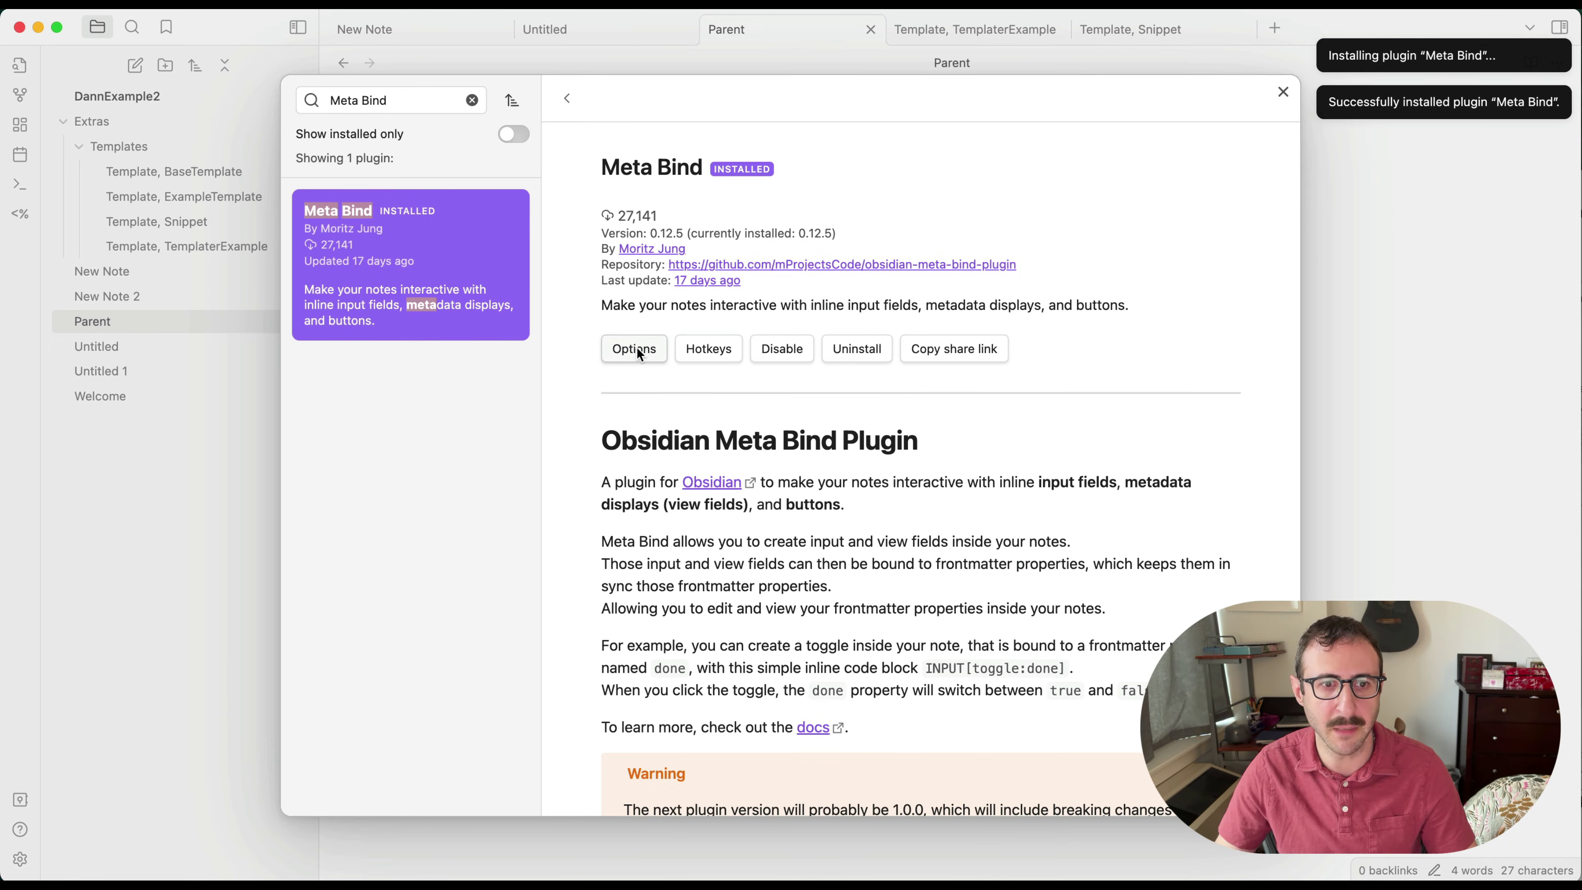
{"action": "left_click", "coordinate": [1282, 92]}
{"action": "left_click", "coordinate": [1283, 91]}
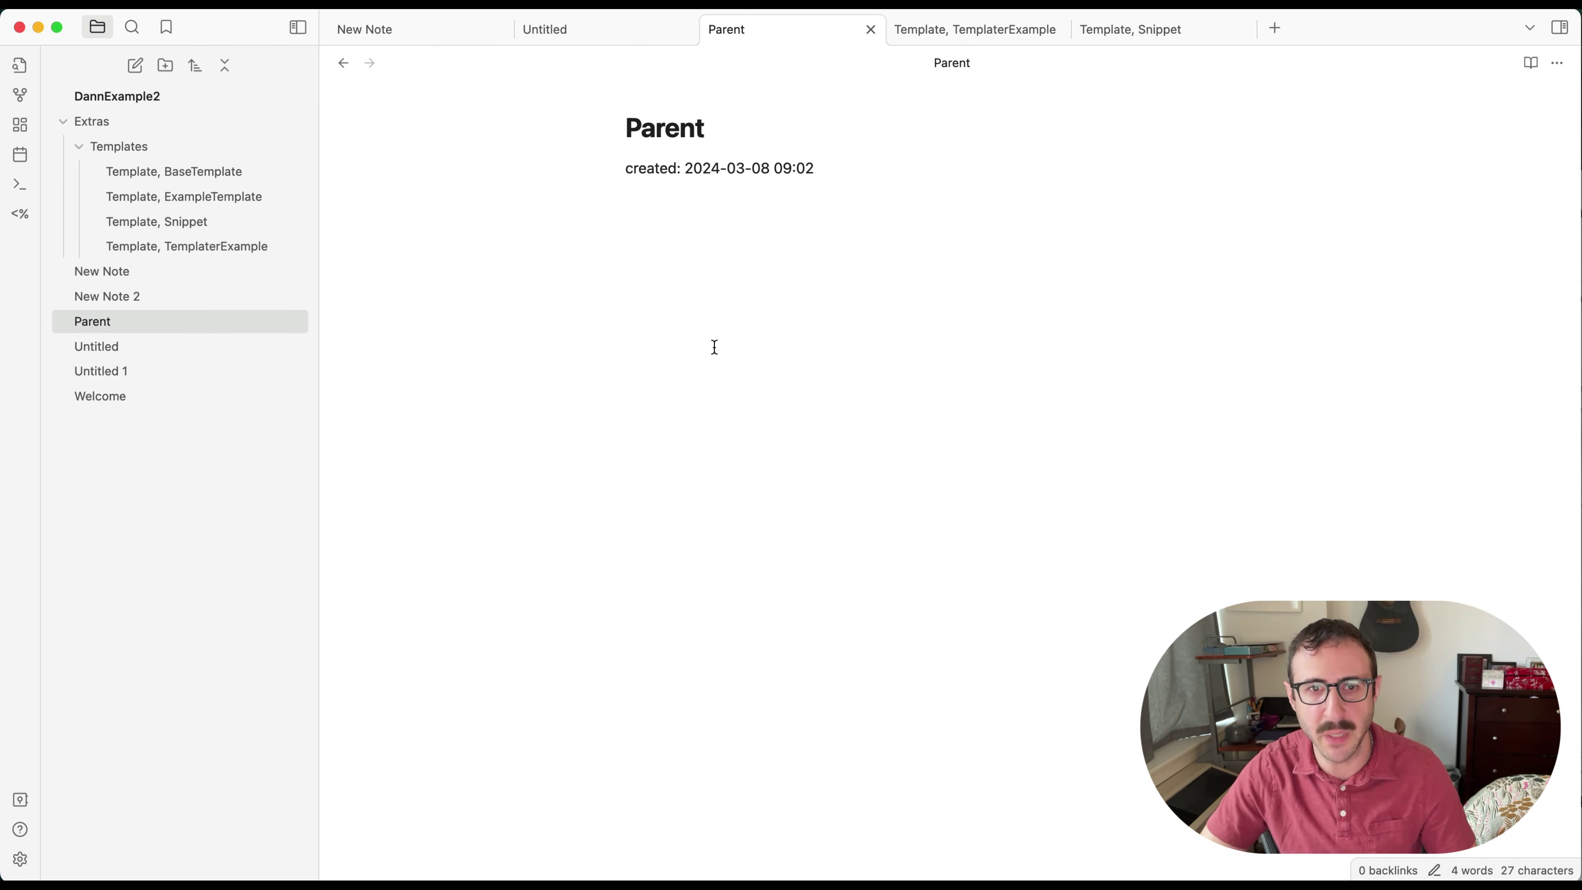
Step: Open the Meta Bind Button Builder and label the button "New ExampleTemplate"
{"action": "key", "text": "super"}
{"action": "key", "text": "super+p"}
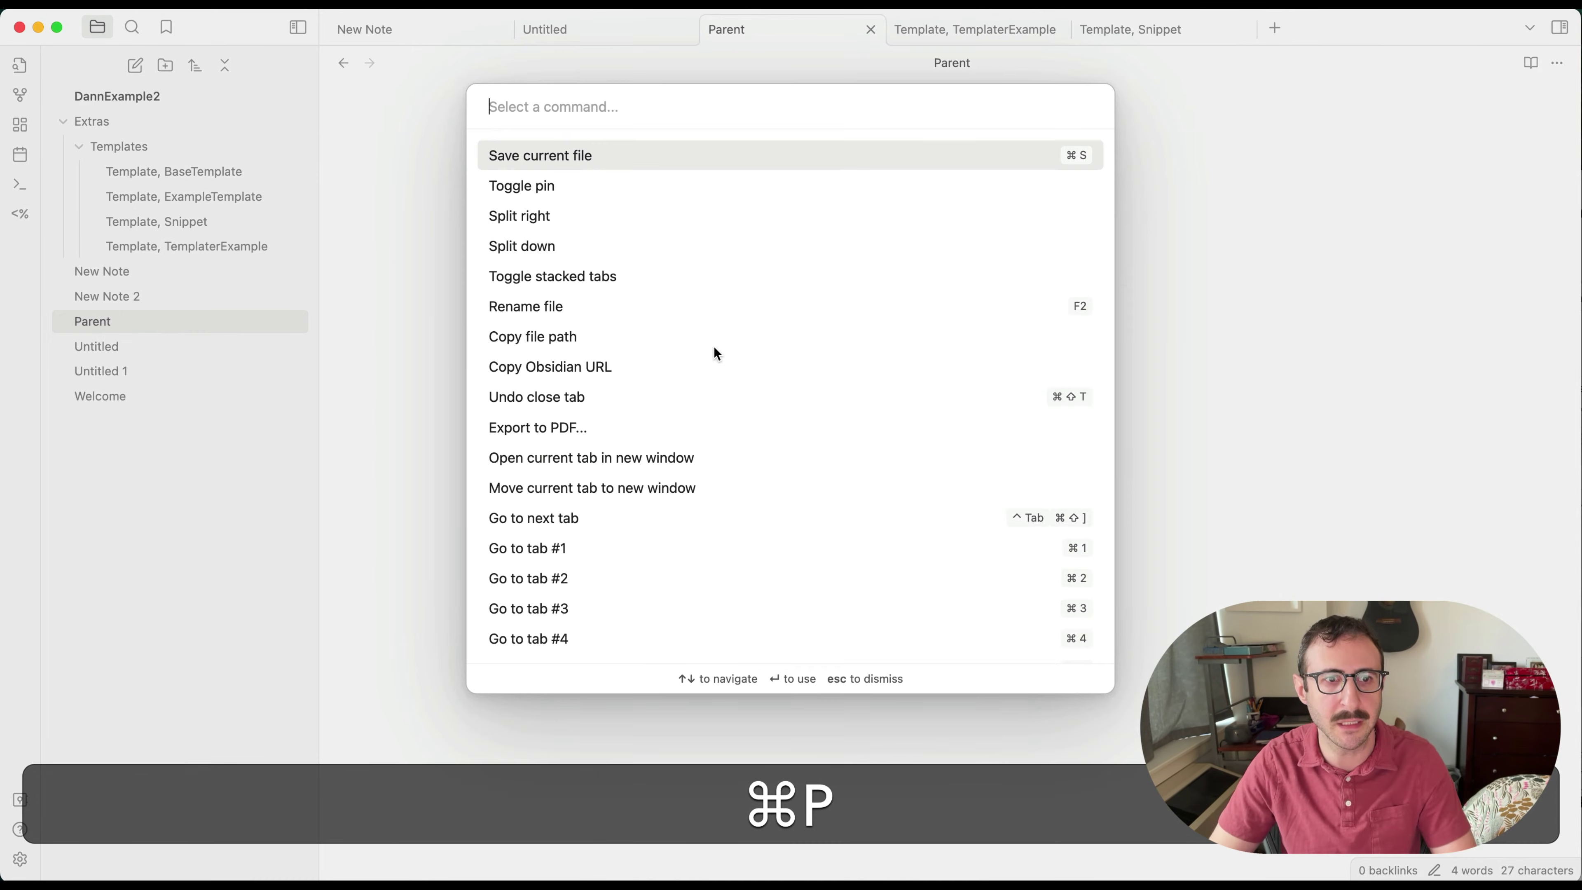
{"action": "type", "text": "meta bin"}
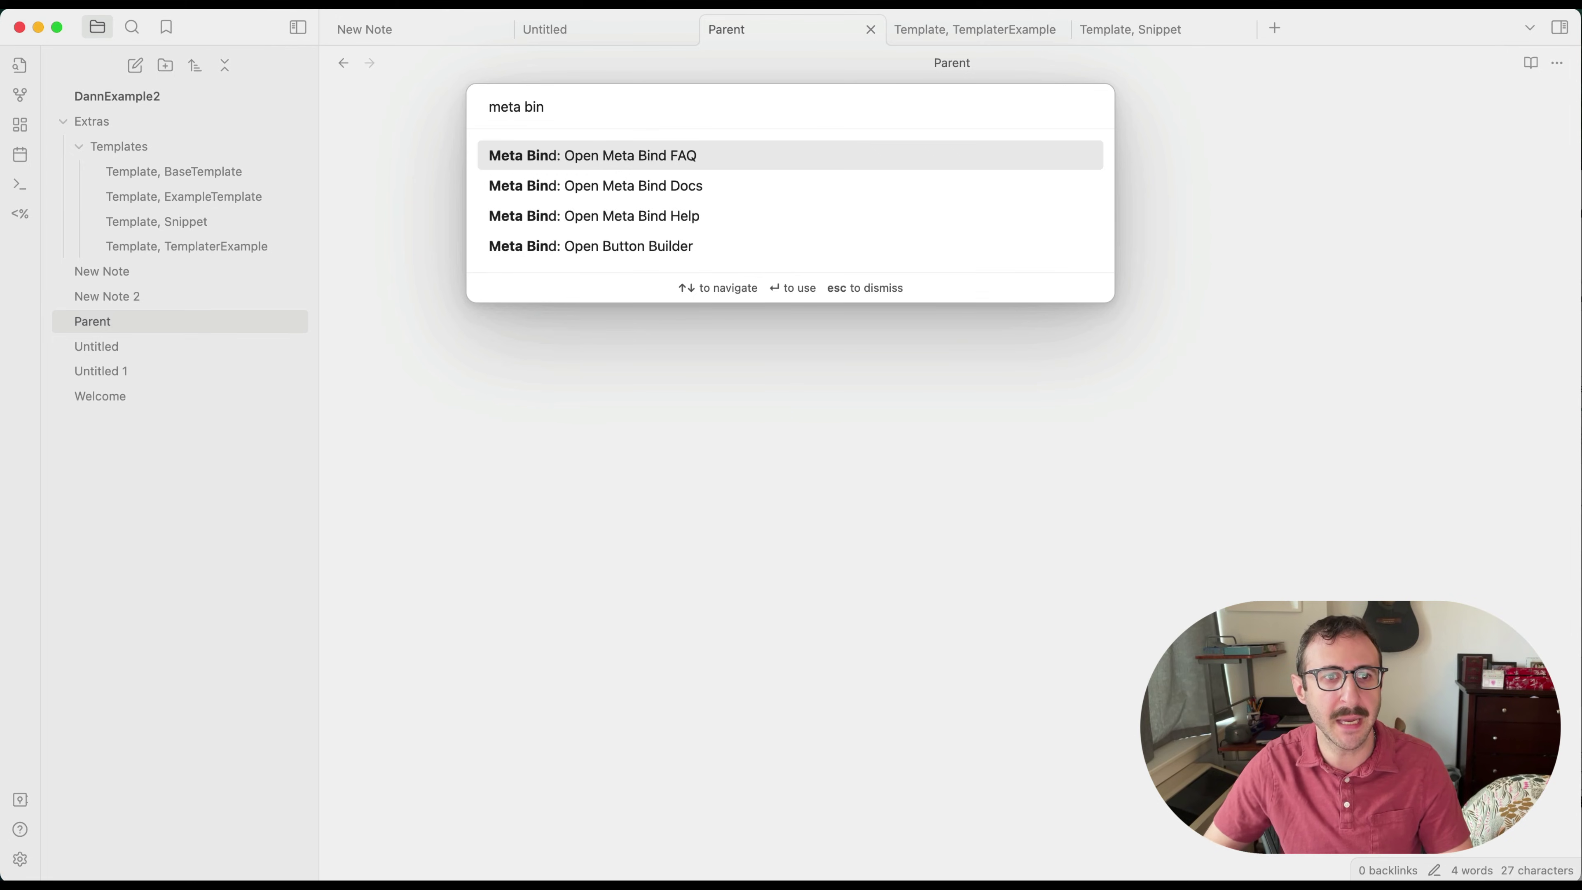
{"action": "key", "text": "Down"}
{"action": "key", "text": "Down"}
{"action": "key", "text": "Down"}
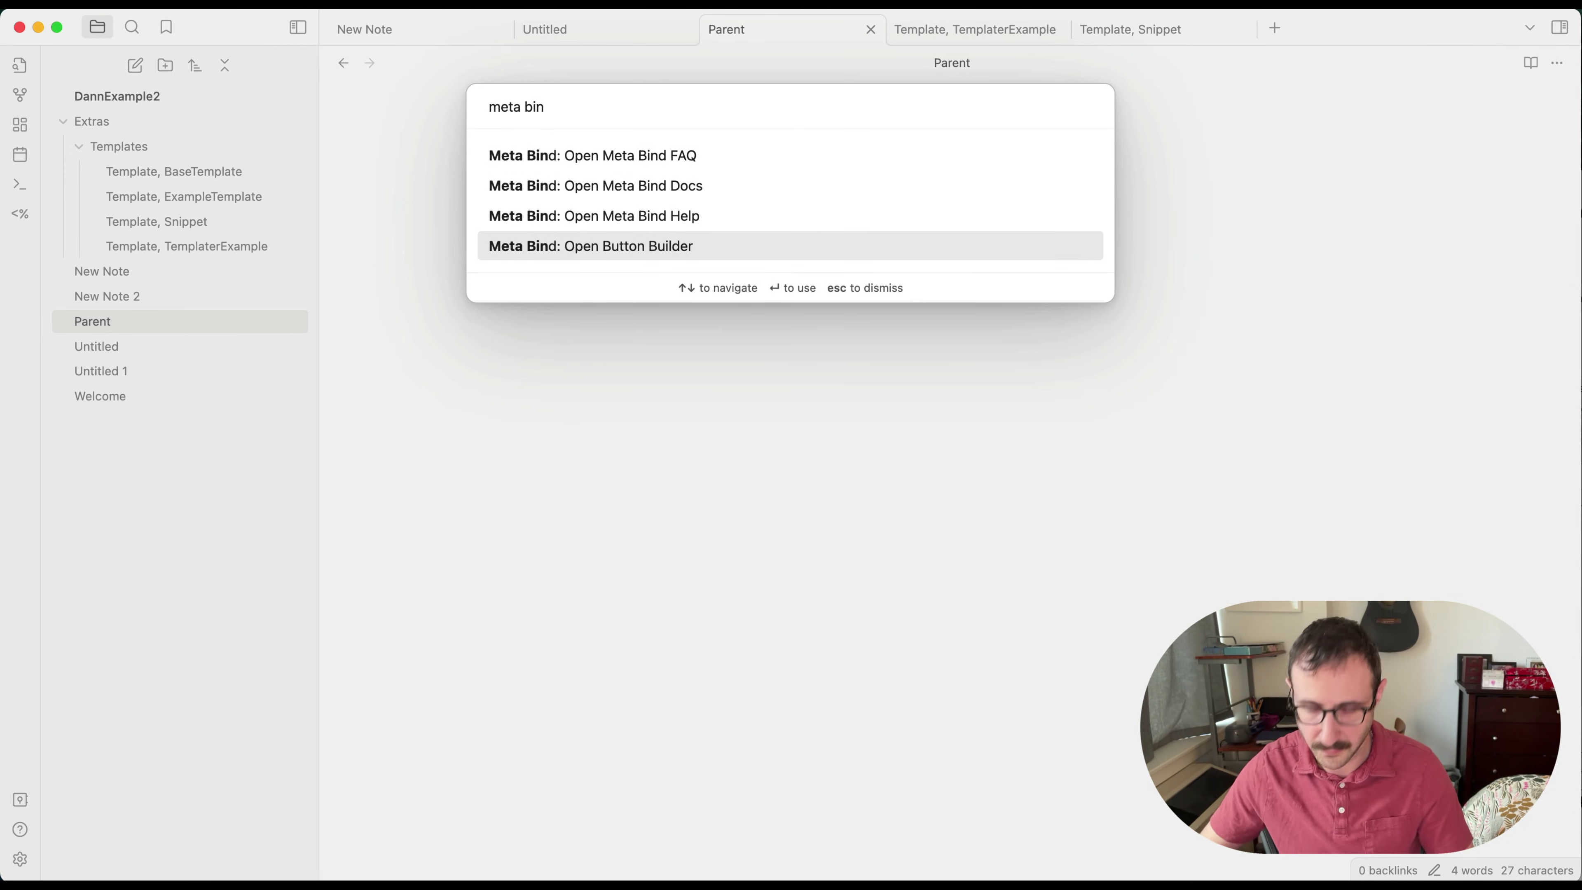
{"action": "key", "text": "Return"}
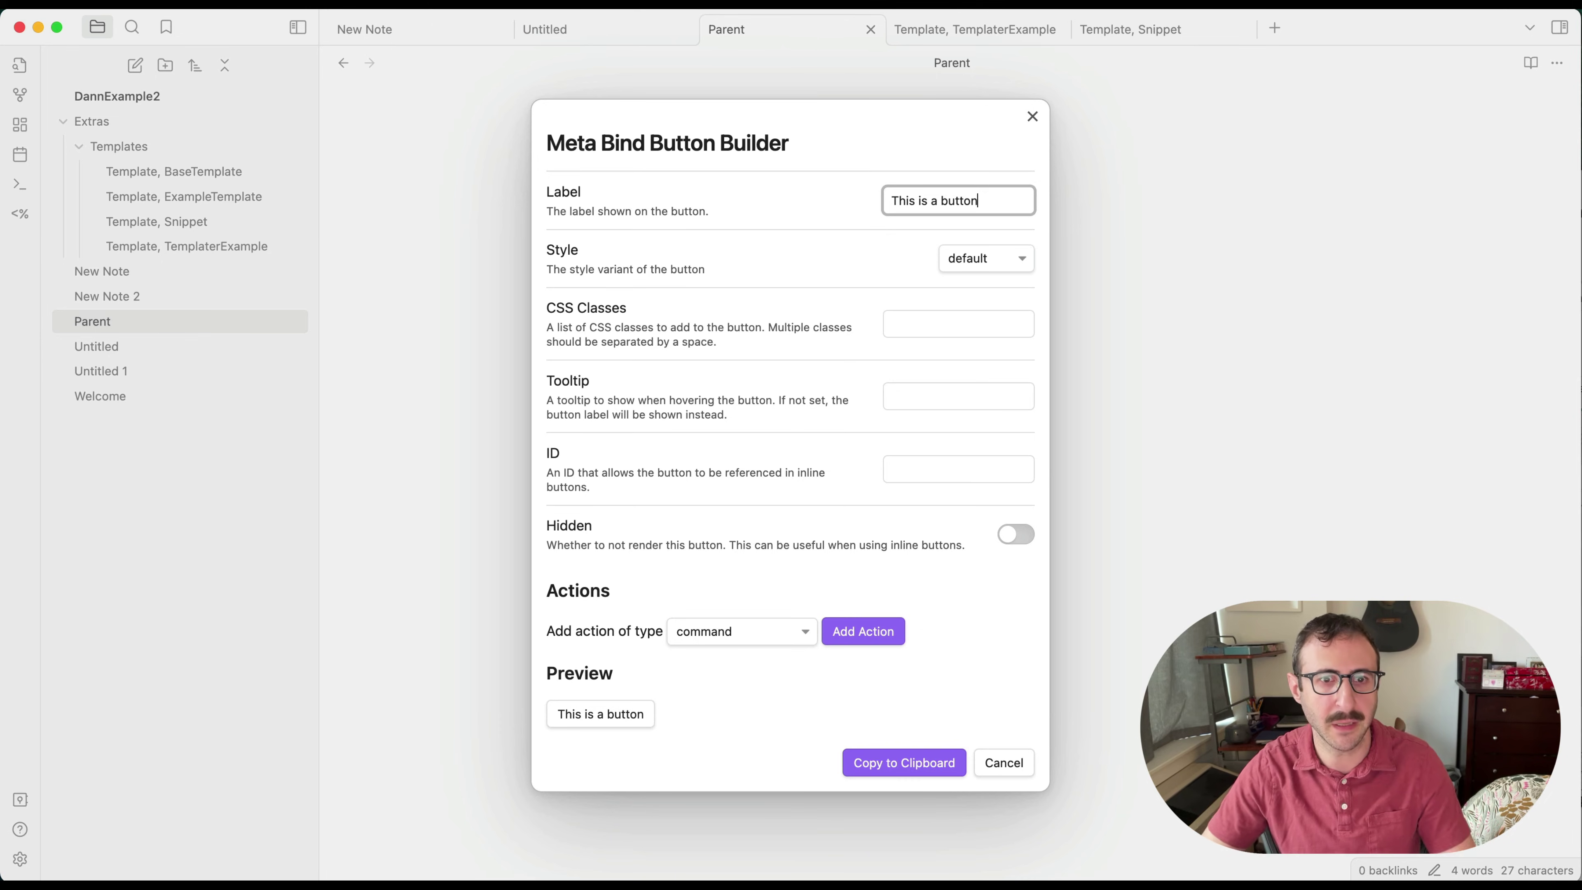
{"action": "double_click", "coordinate": [951, 198]}
{"action": "triple_click", "coordinate": [951, 199]}
{"action": "type", "text": "New "}
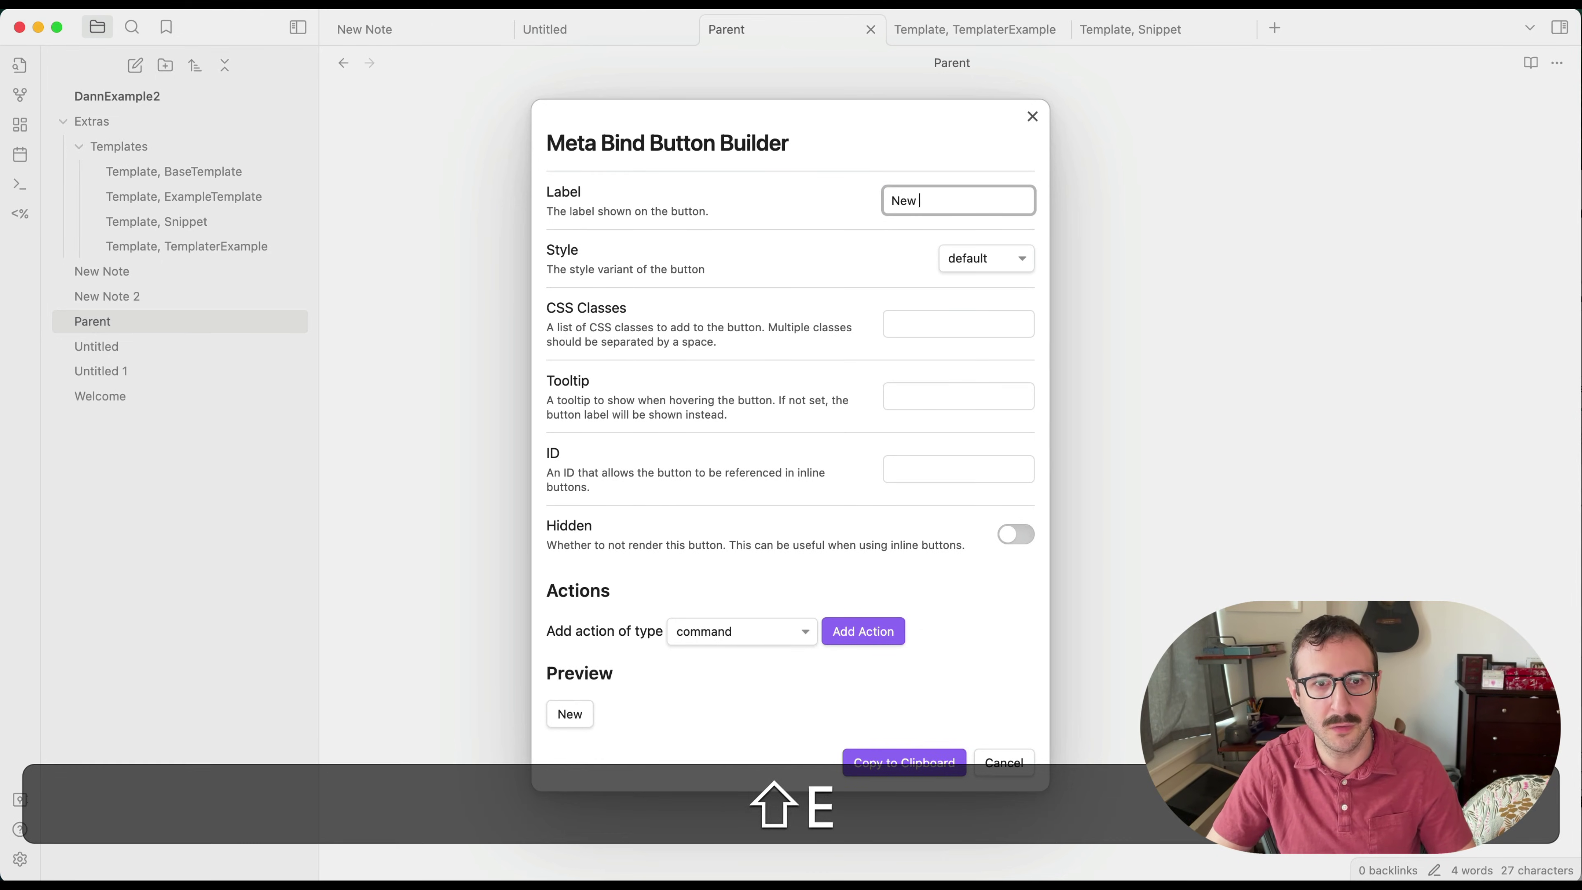
{"action": "type", "text": "ExampleTemplate"}
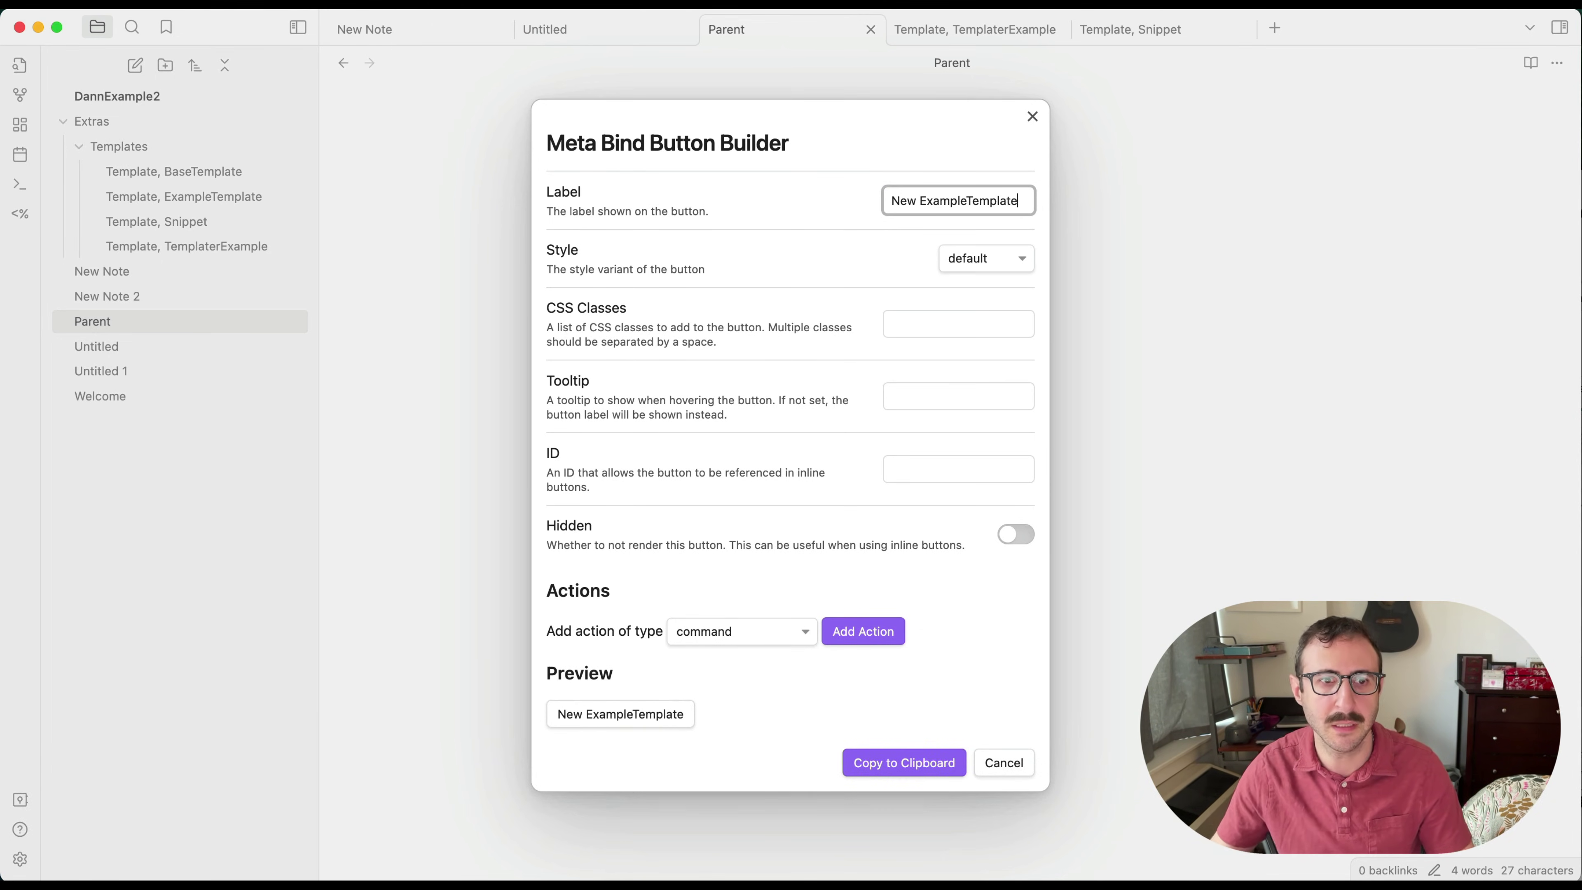
Step: Add a templaterCreateNote action to the button with "Extras/Templates/Template, ExampleTemplate.md" as its template file
{"action": "left_click", "coordinate": [718, 634]}
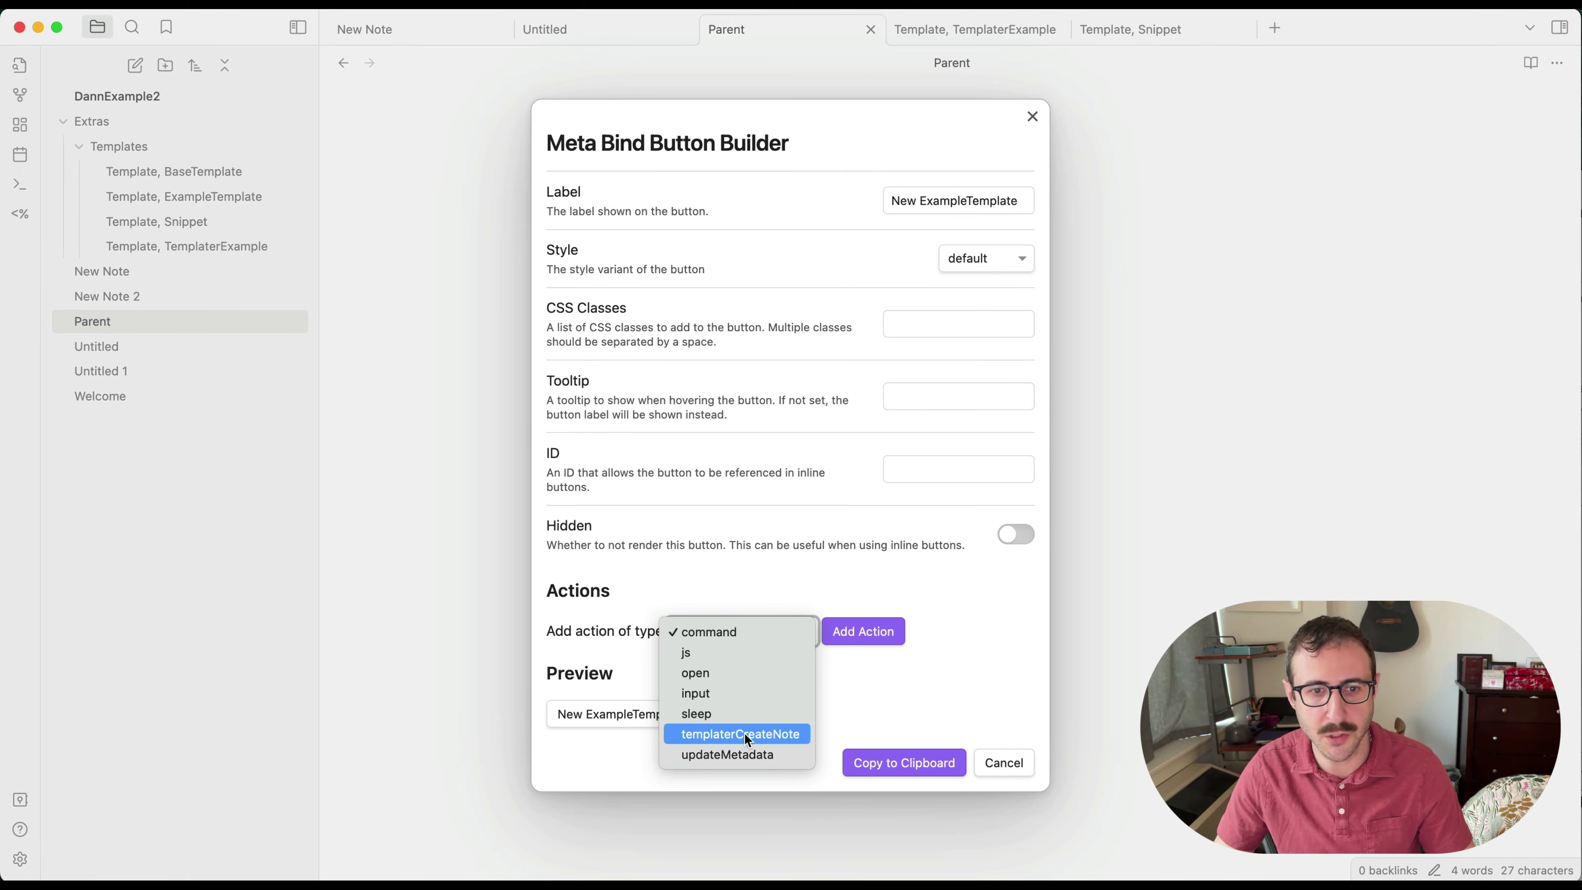
{"action": "left_click", "coordinate": [728, 735]}
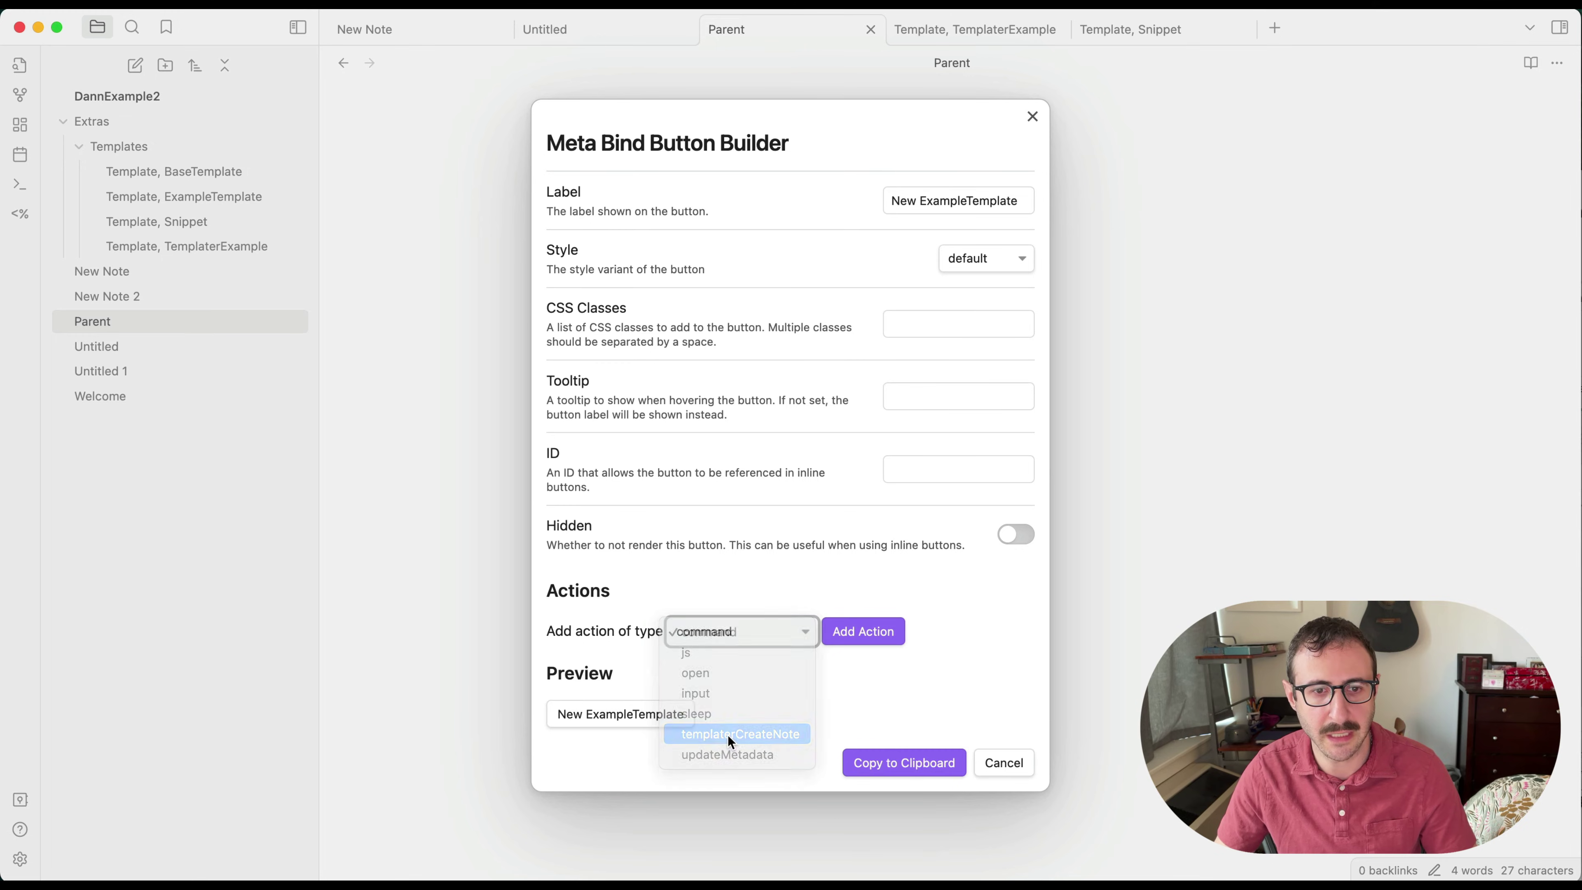
{"action": "left_click", "coordinate": [866, 635]}
{"action": "scroll", "coordinate": [863, 645], "scroll_direction": "down", "scroll_amount": 5}
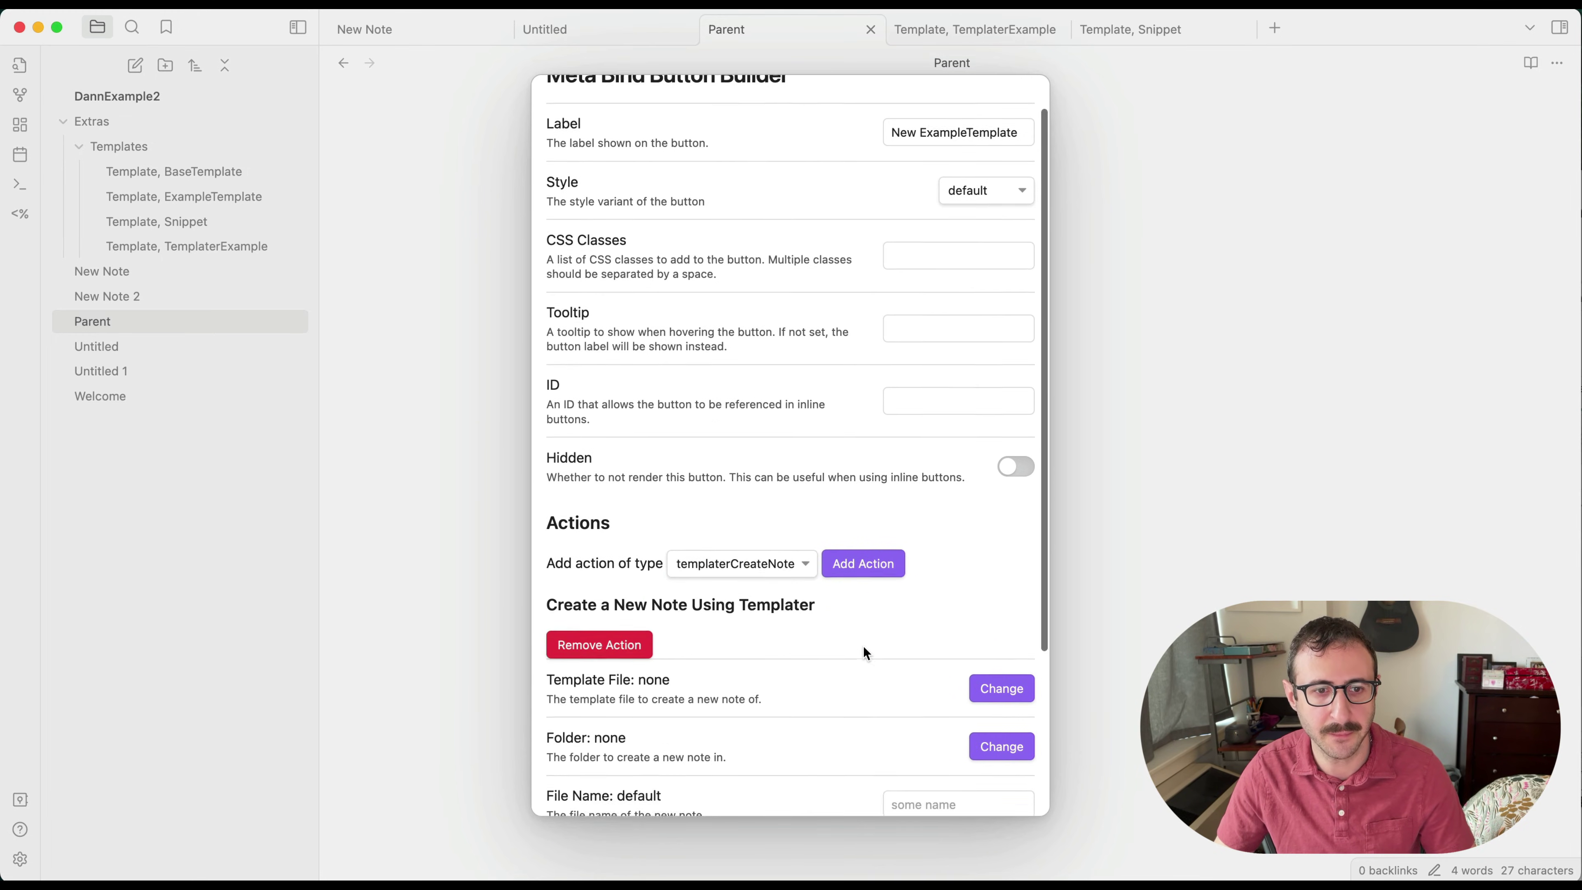
{"action": "left_click", "coordinate": [996, 467]}
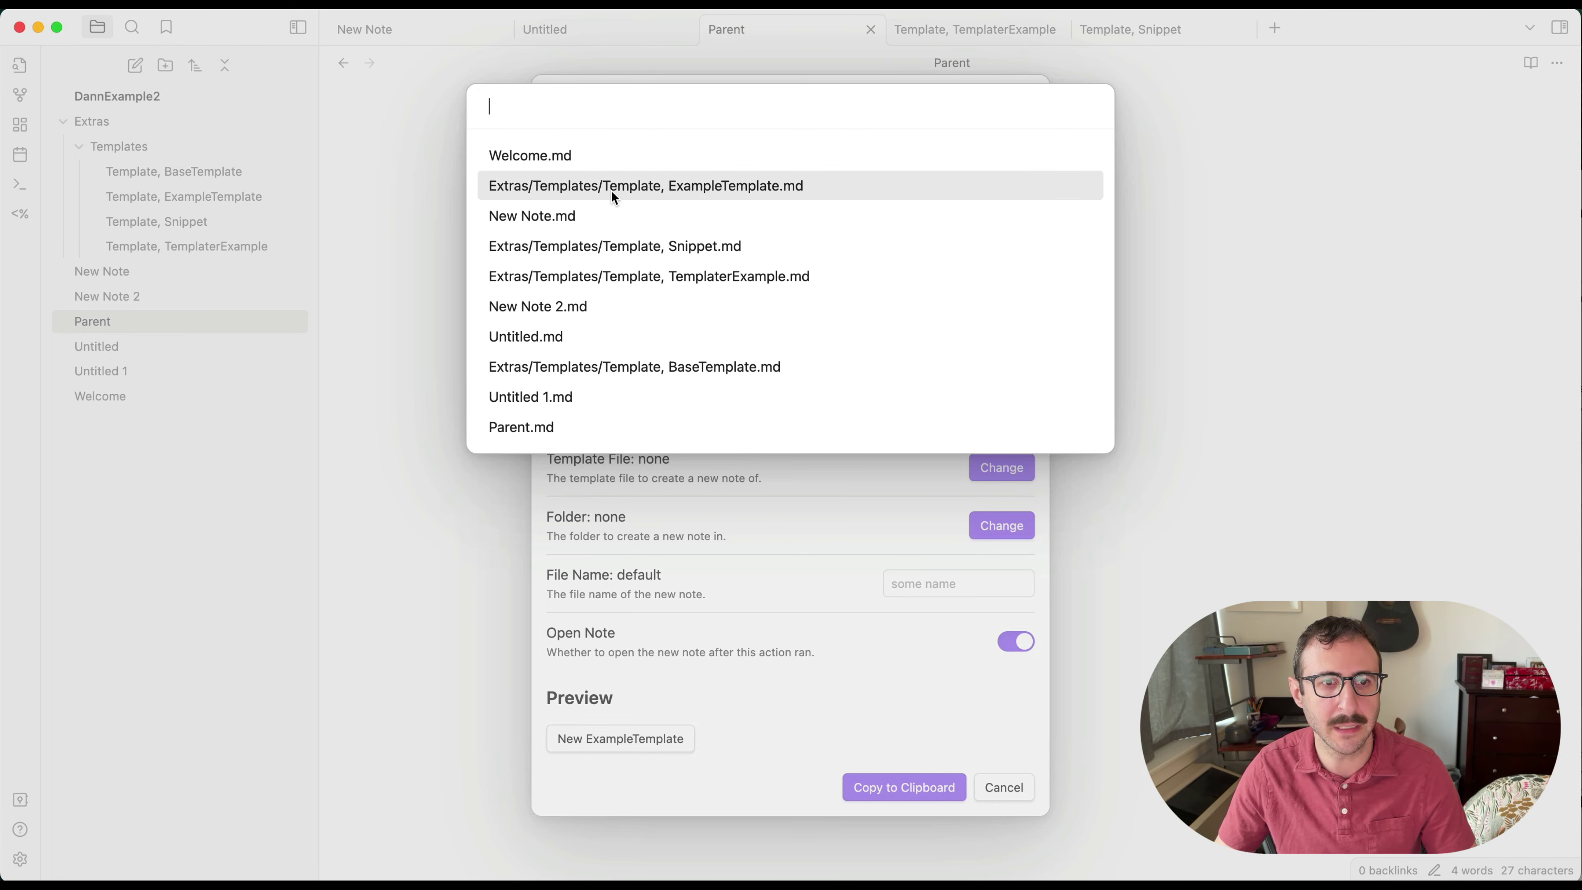
{"action": "type", "text": "examp"}
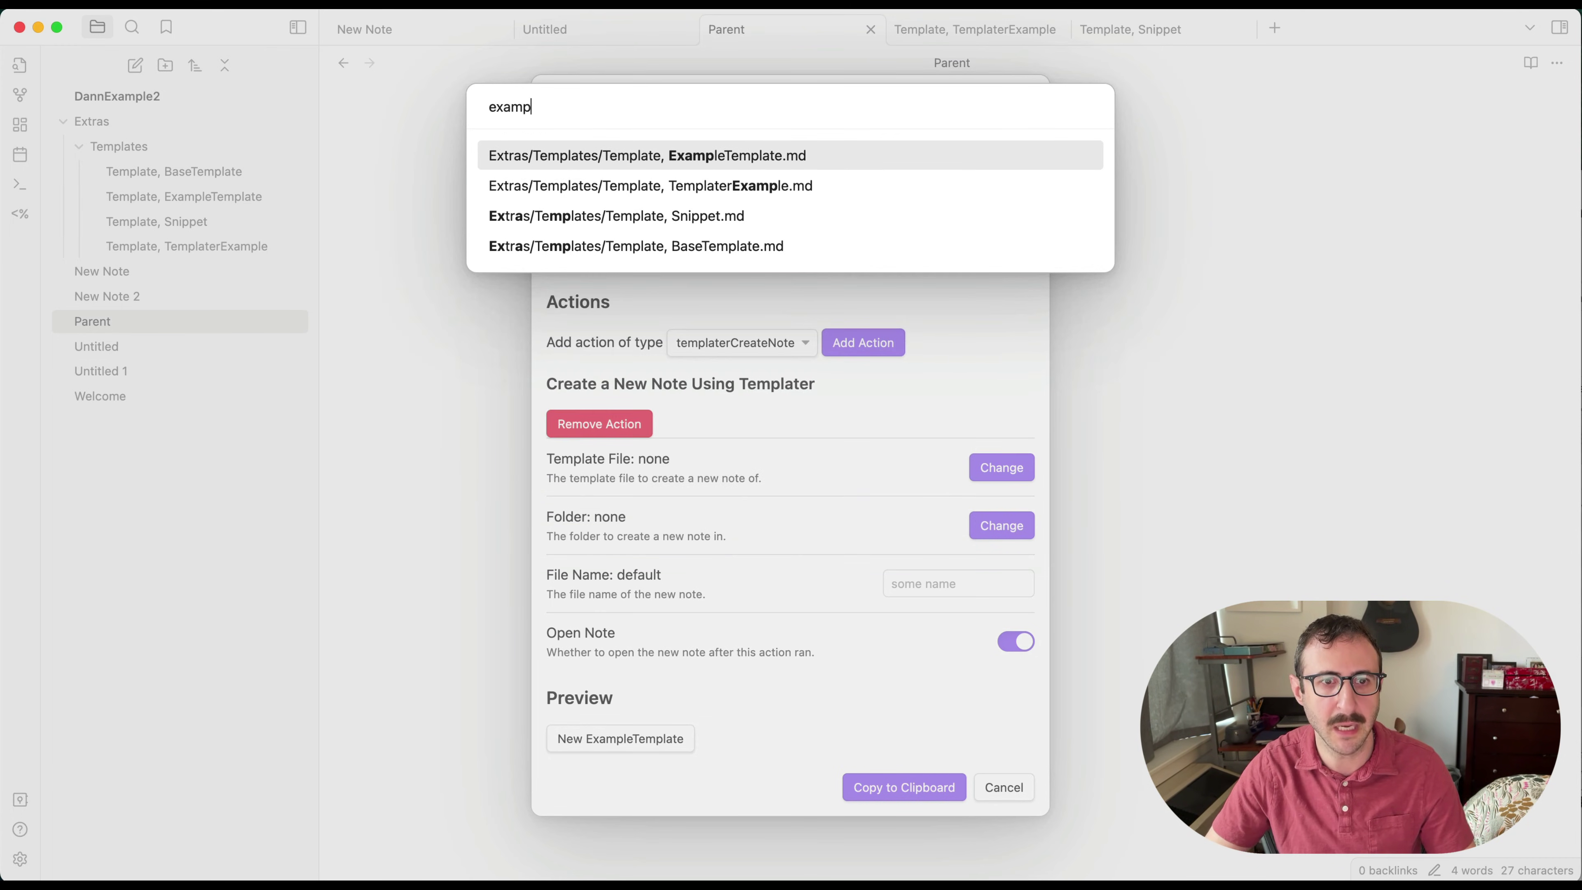
{"action": "left_click", "coordinate": [726, 155]}
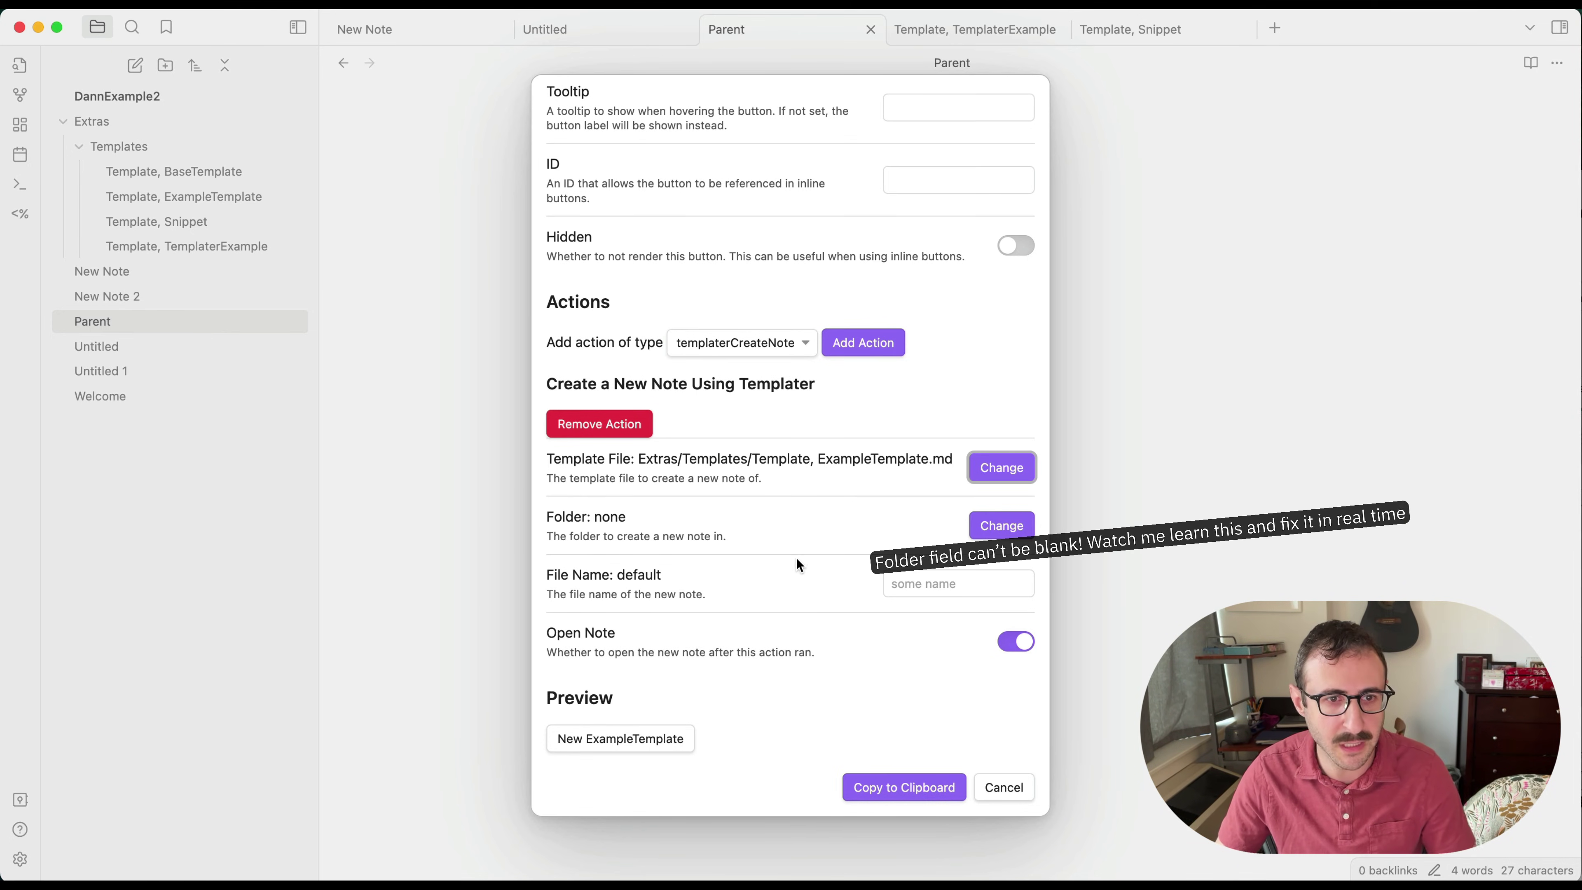
Step: Set the action's file name to TKTK and paste the copied button code below the creation date in the Parent note
{"action": "left_click", "coordinate": [959, 582]}
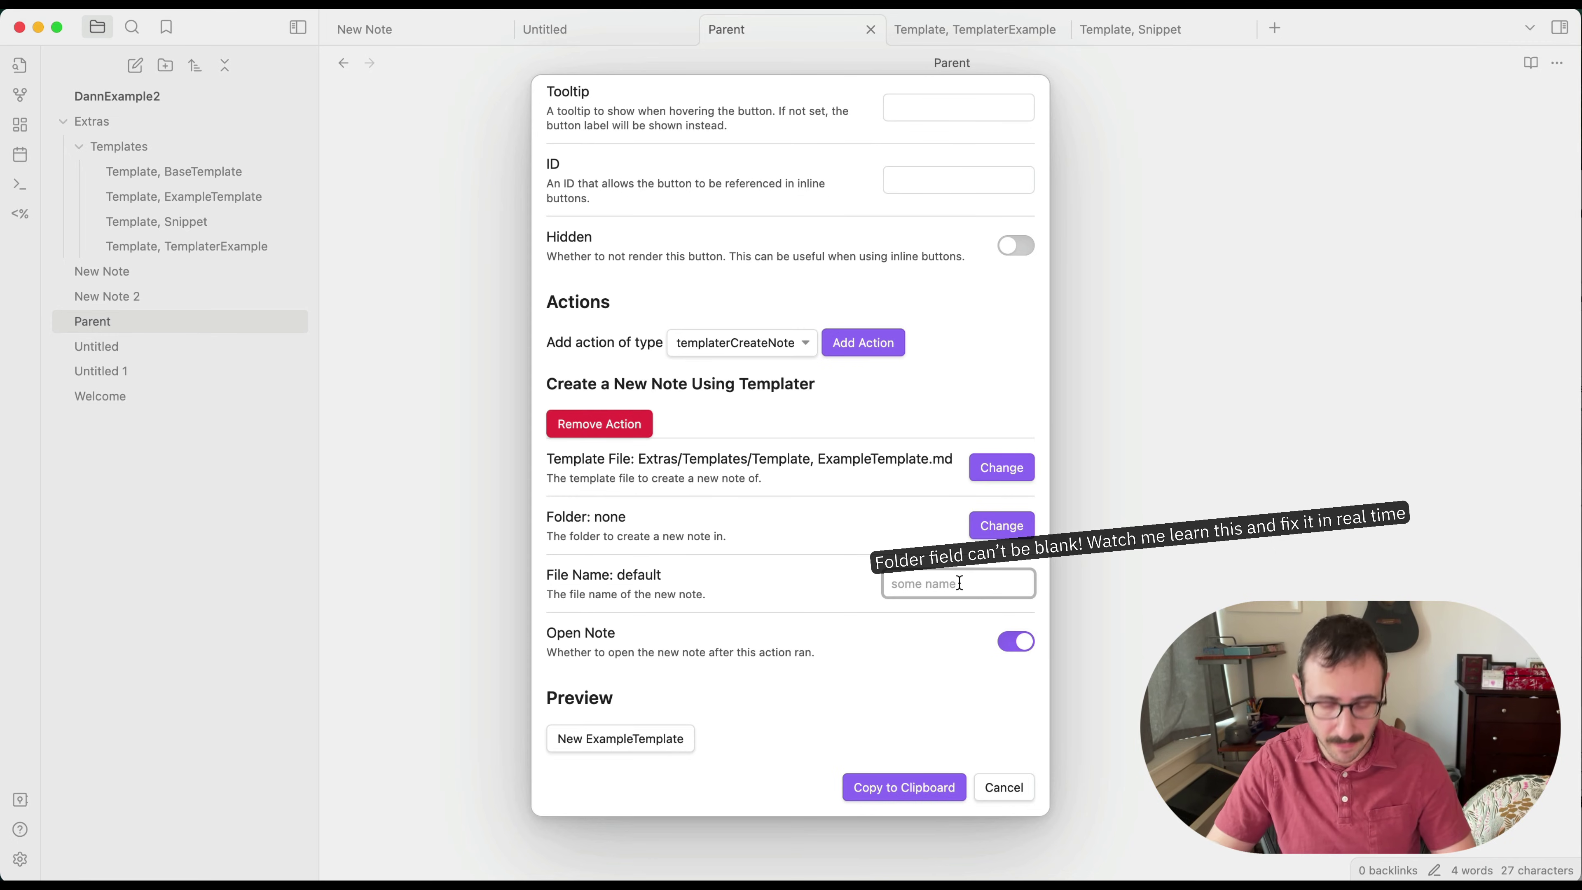
{"action": "type", "text": "TKTK"}
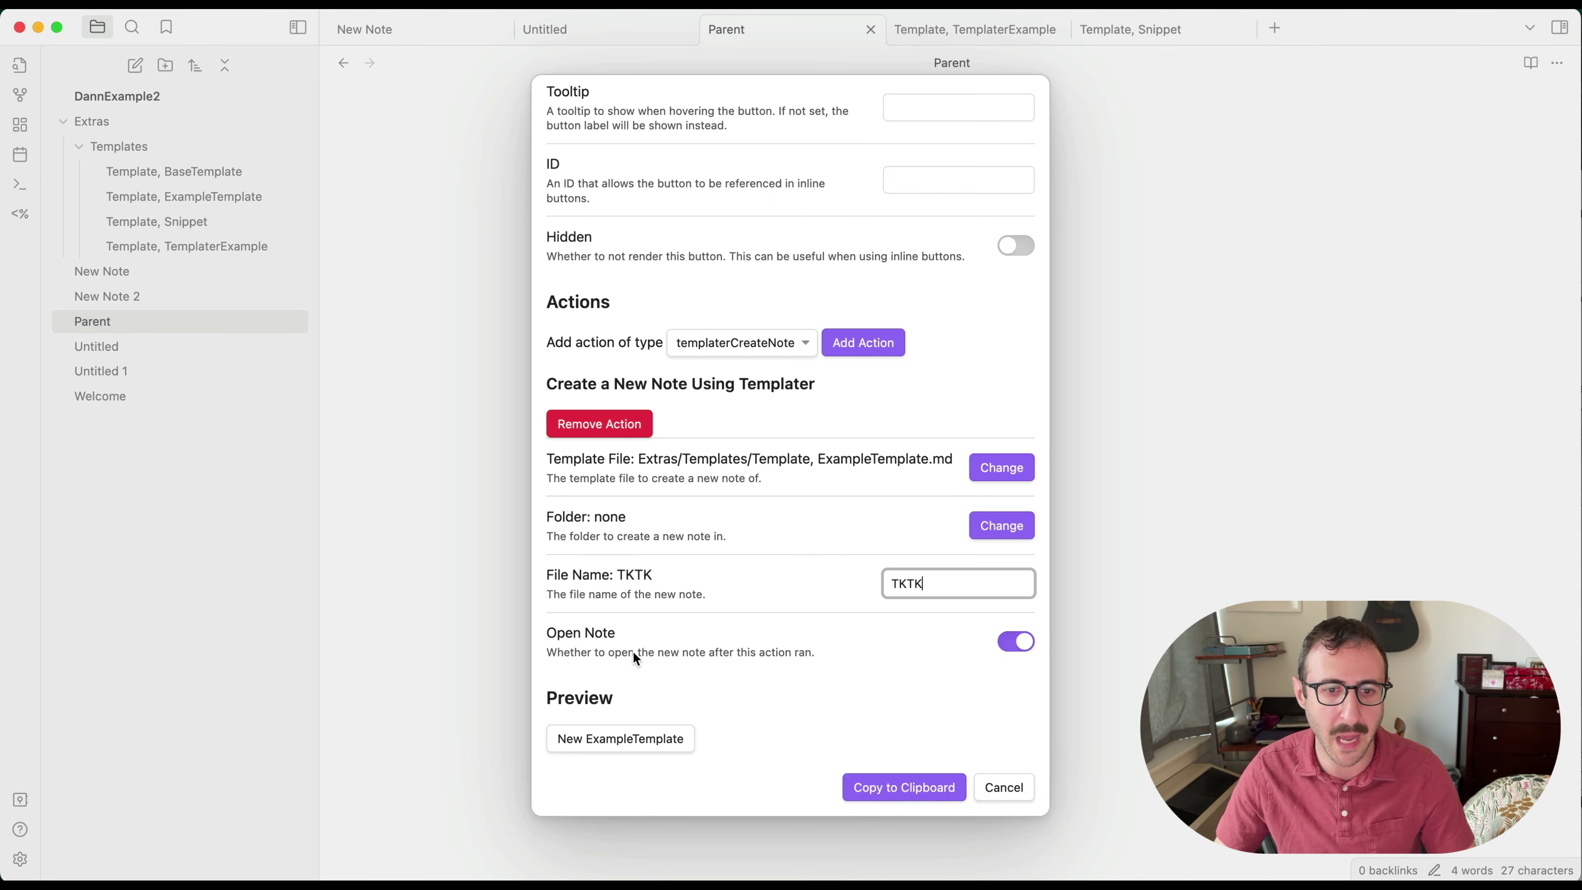
{"action": "left_click", "coordinate": [887, 788]}
{"action": "type", "text": "```meta-bind-button label: New ExampleTemplate hidden: false class: \"\" tooltip: \"\" id: \"\" style: default actions:   - type: templaterCreateNote     templateFile: Extras/Templates/Template, ExampleTemplate.md     folderPath: \"\"     fileName: TKTK     openNote: true  ```"}
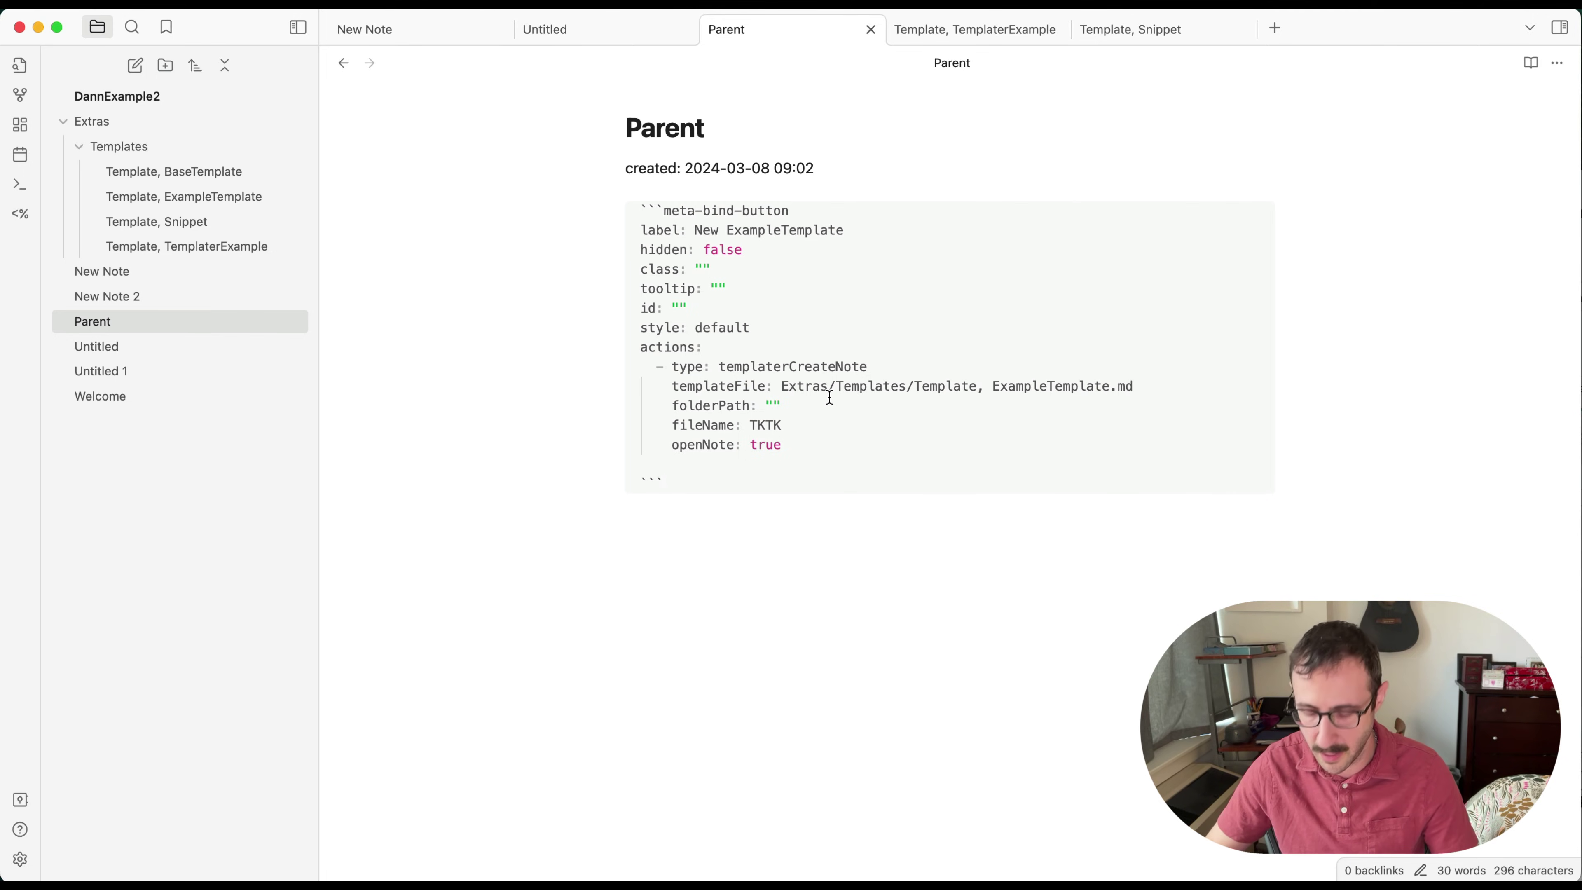
{"action": "key", "text": "Return"}
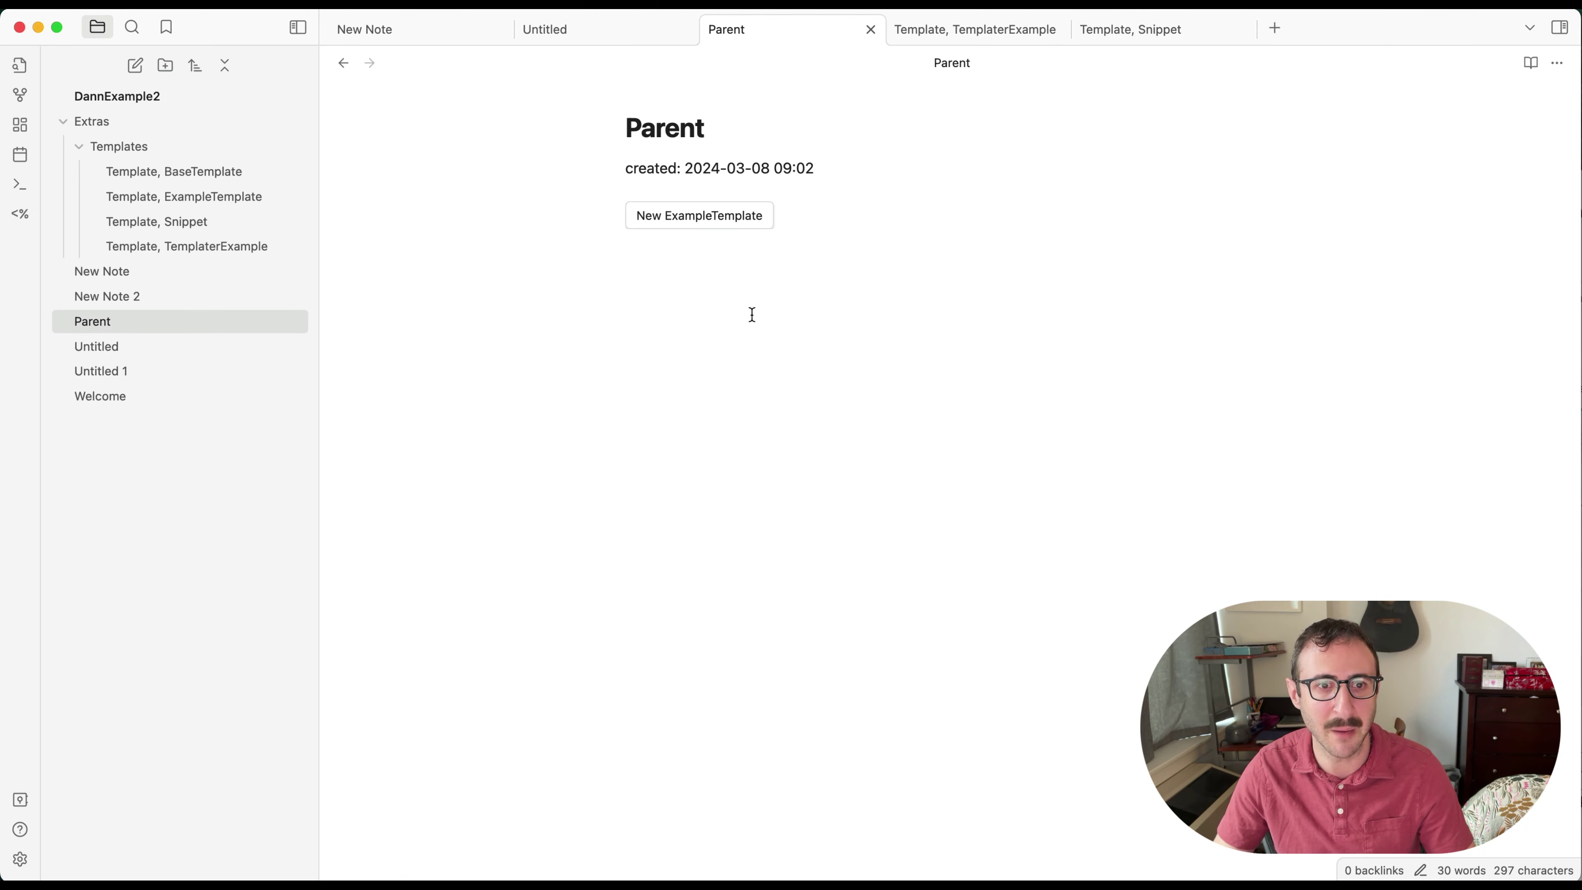
Step: Test the New ExampleTemplate button and examine the developer console for messages about its action
{"action": "left_click", "coordinate": [696, 216]}
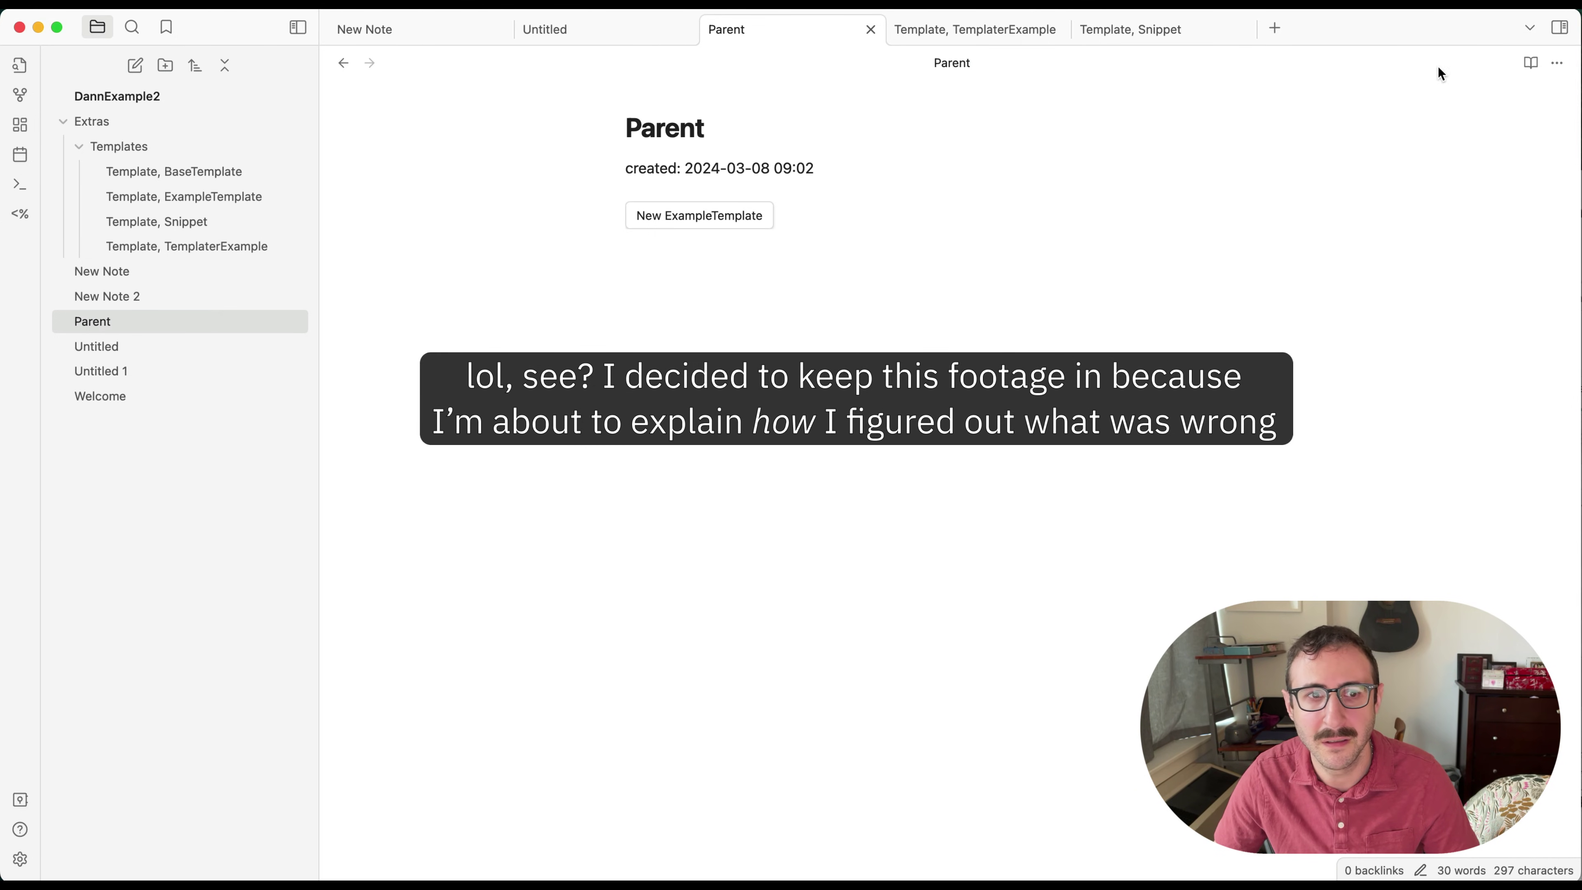
{"action": "left_click", "coordinate": [315, 5]}
{"action": "left_click", "coordinate": [377, 319]}
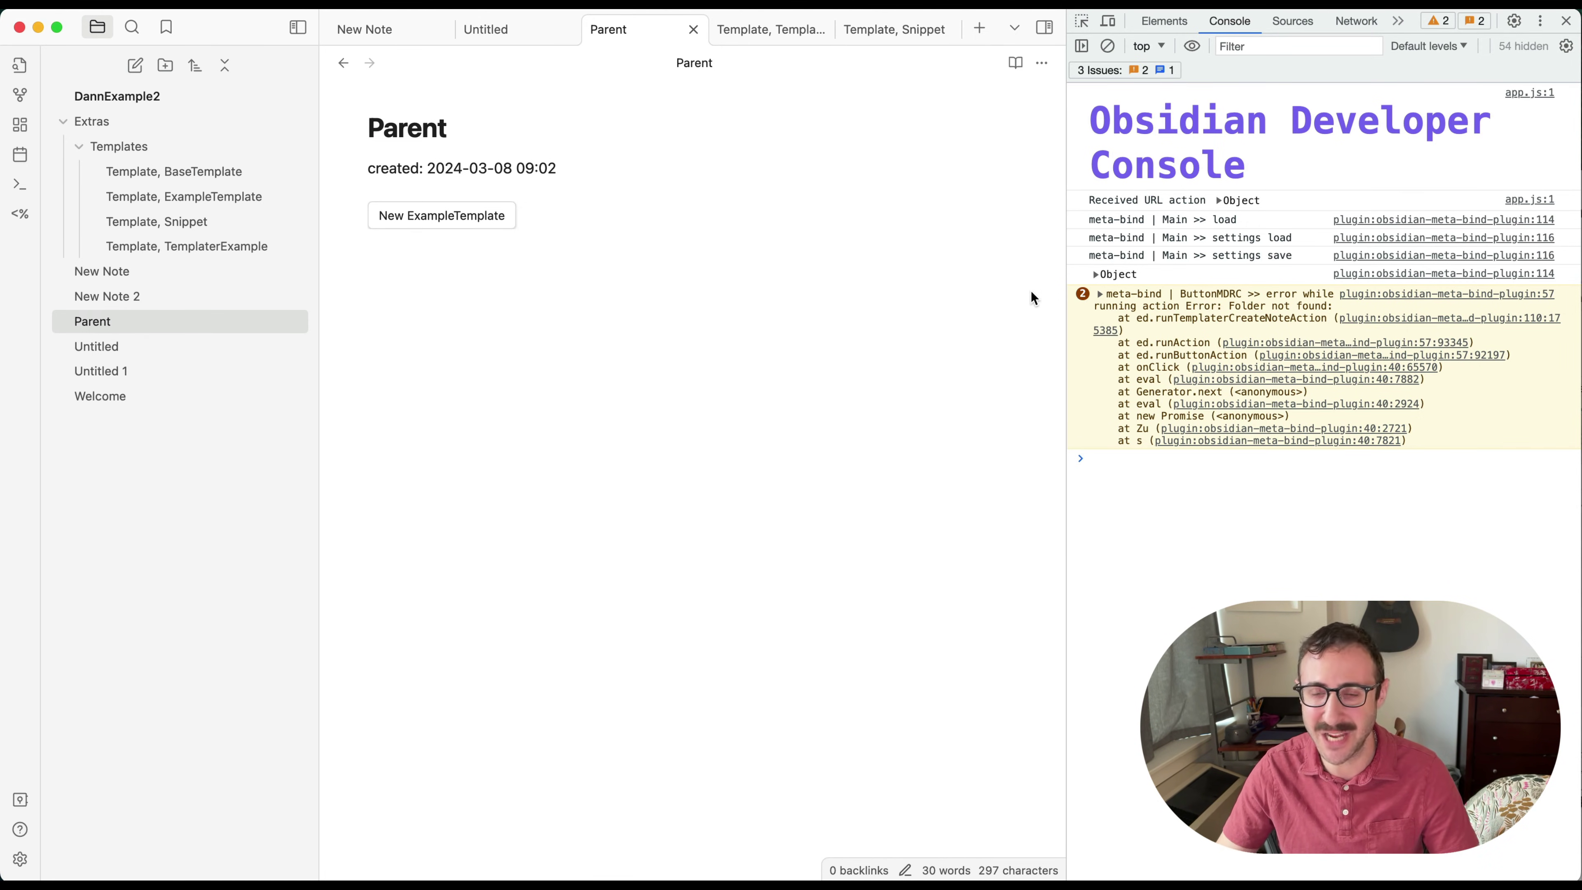
{"action": "left_click", "coordinate": [1565, 21]}
{"action": "left_click", "coordinate": [318, 5]}
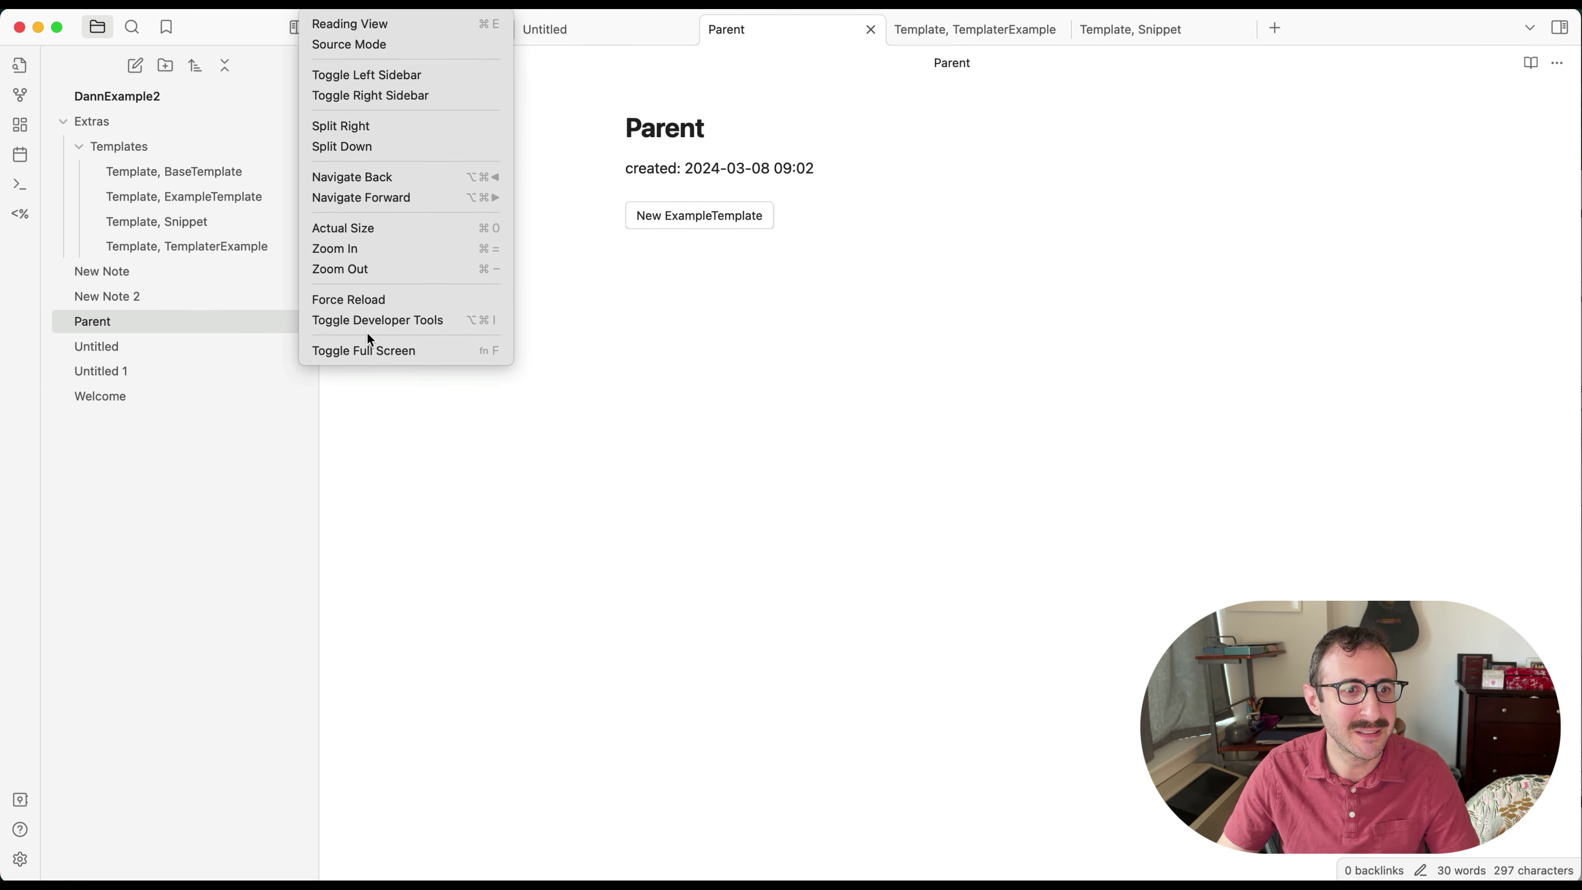
{"action": "left_click", "coordinate": [423, 324]}
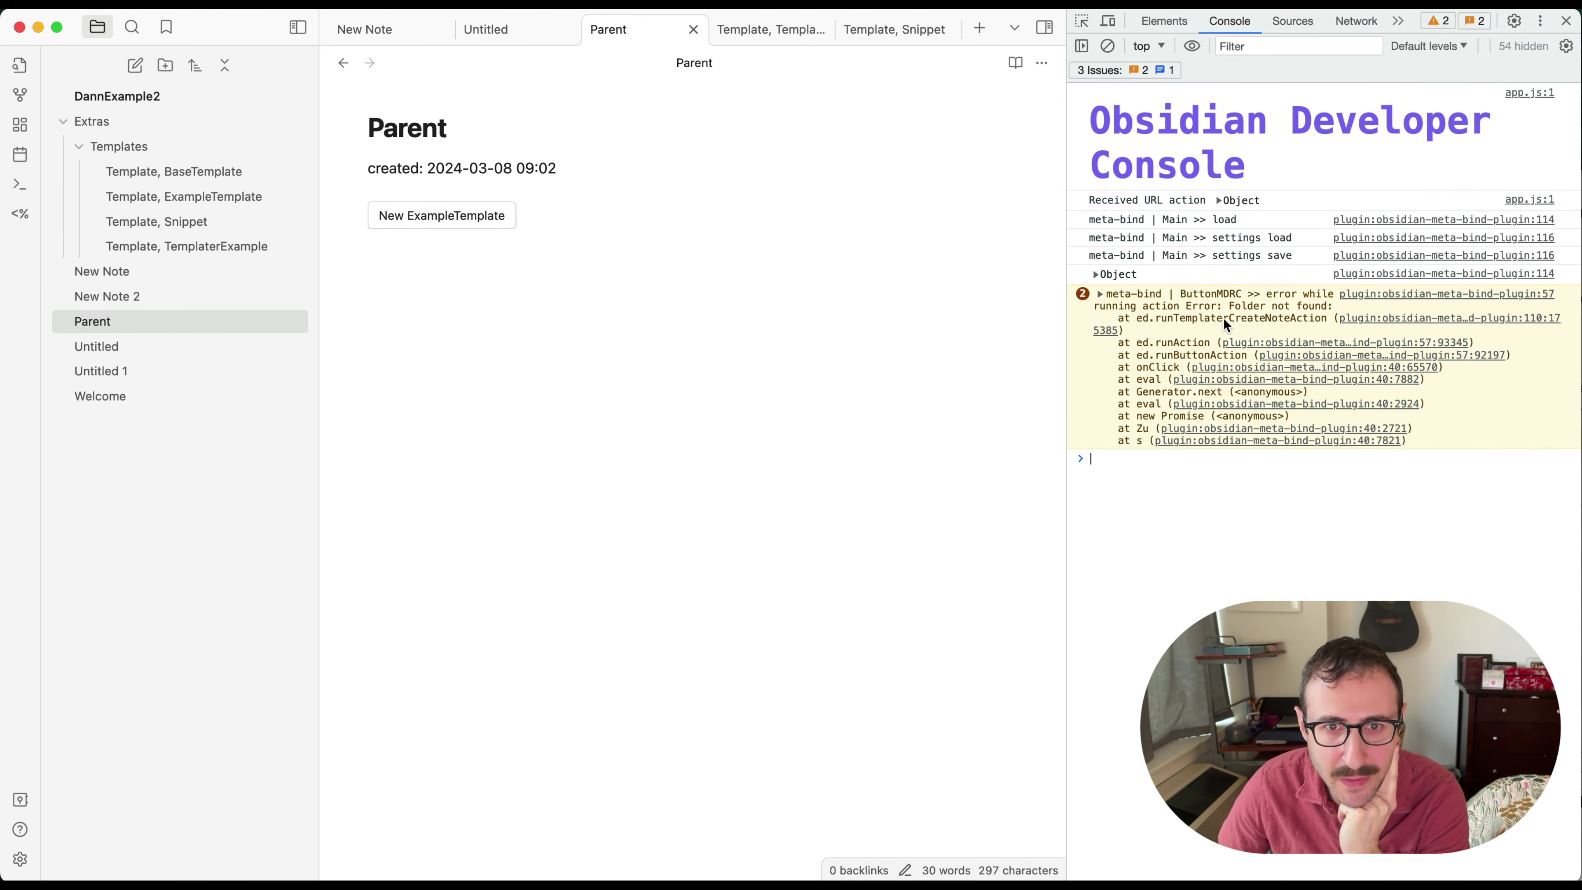
{"action": "left_click_drag", "start_coordinate": [1228, 306], "coordinate": [1325, 308]}
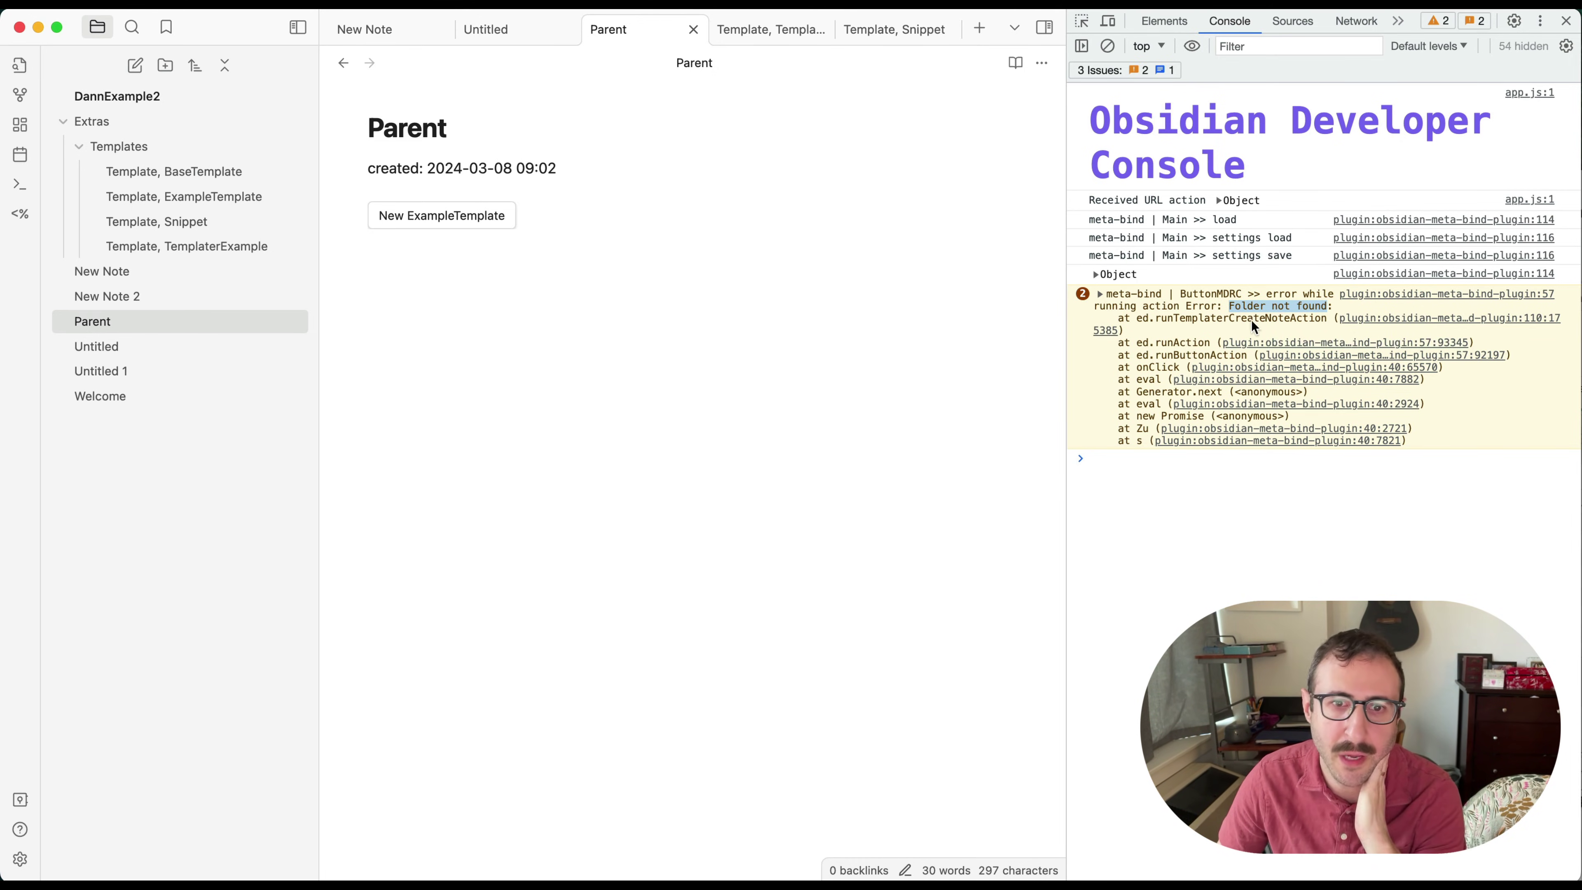
{"action": "left_click", "coordinate": [1566, 21]}
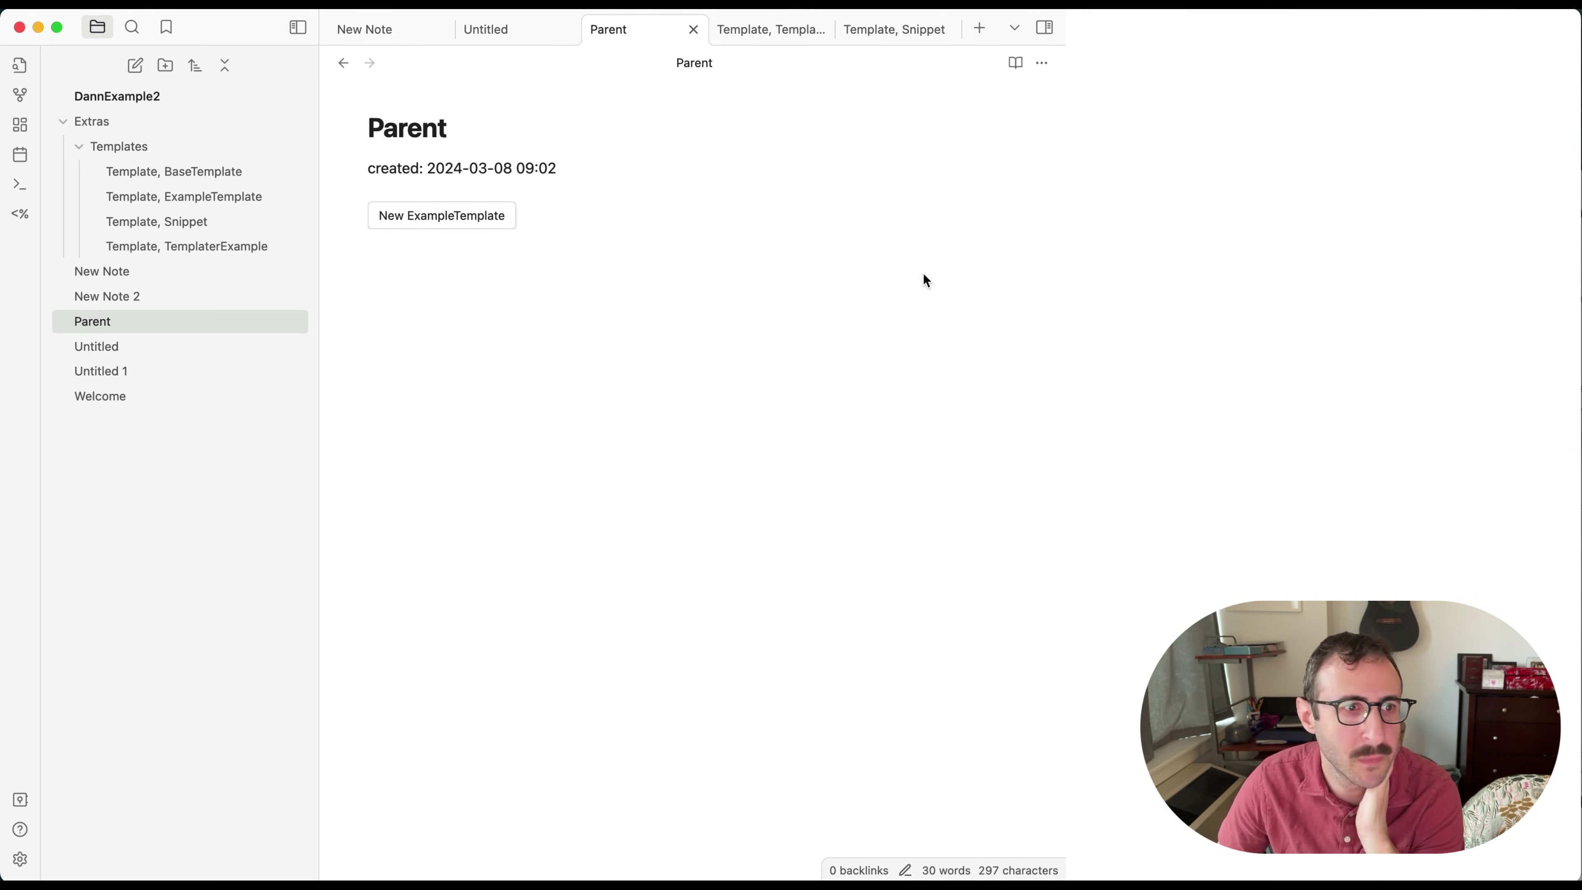
Step: Create a folder named "Examples" in the vault root
{"action": "left_click", "coordinate": [164, 66]}
{"action": "type", "text": "Examples"}
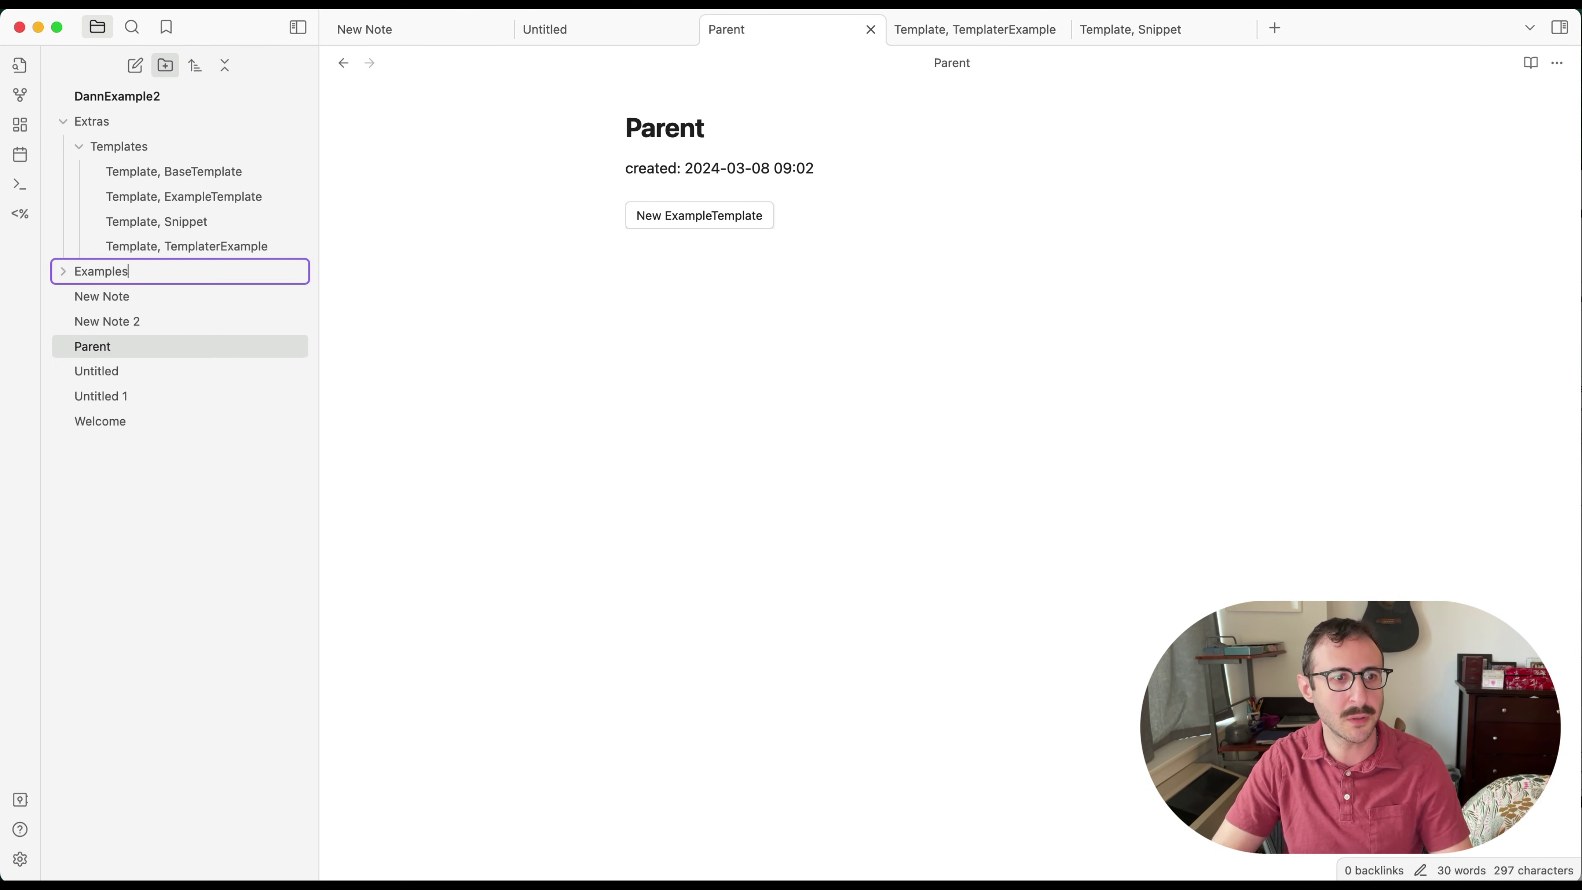
{"action": "key", "text": "Return"}
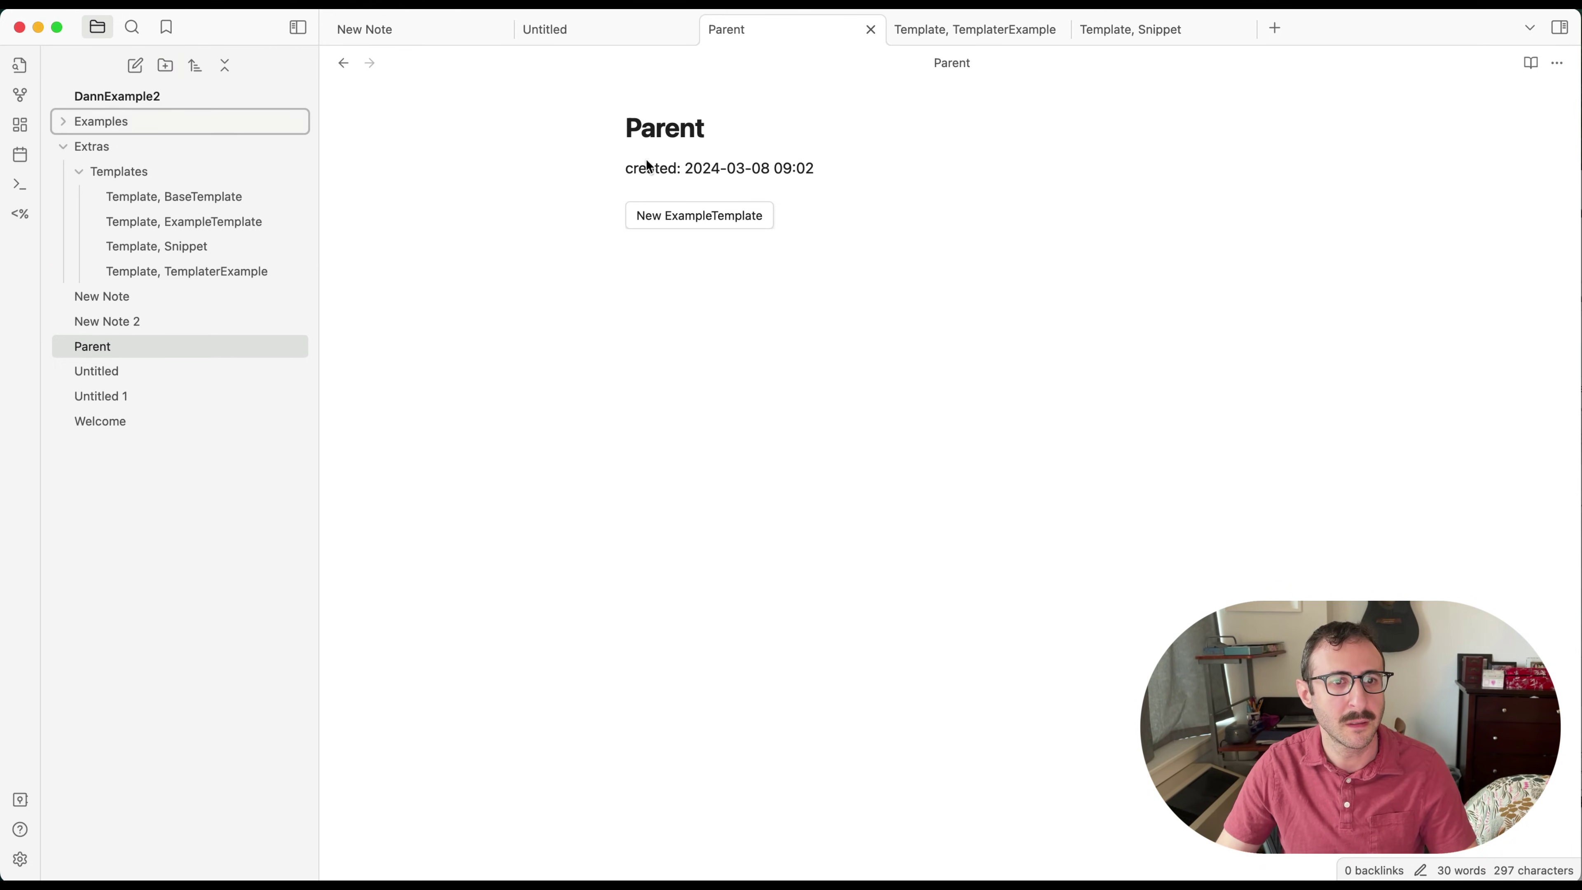
Step: Delete the meta-bind-button code block from the Parent note
{"action": "left_click", "coordinate": [750, 195]}
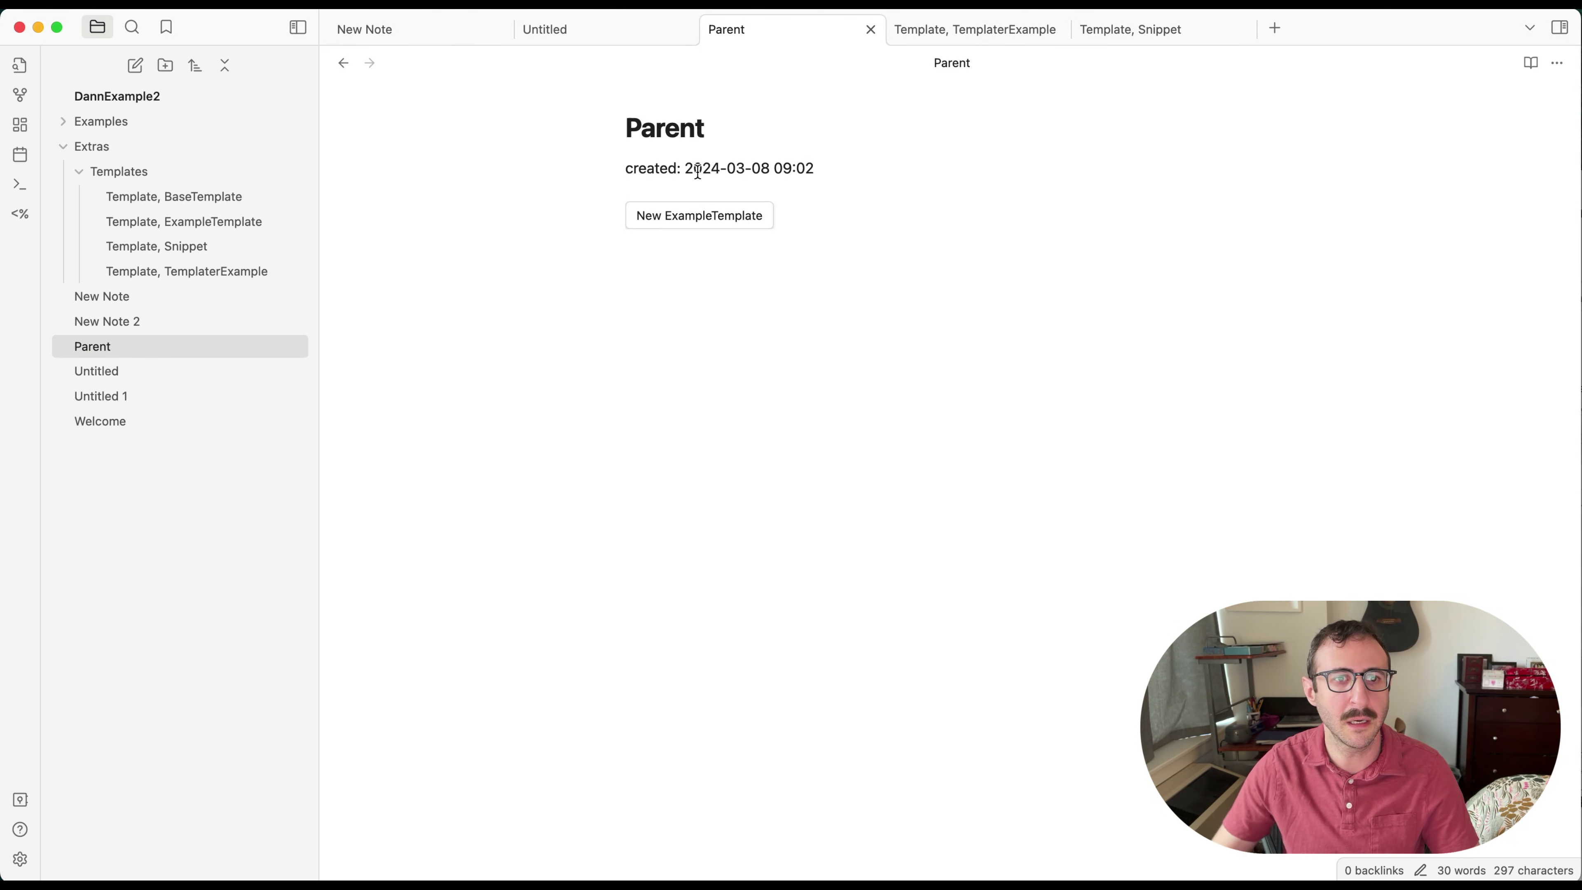
{"action": "key", "text": "Down"}
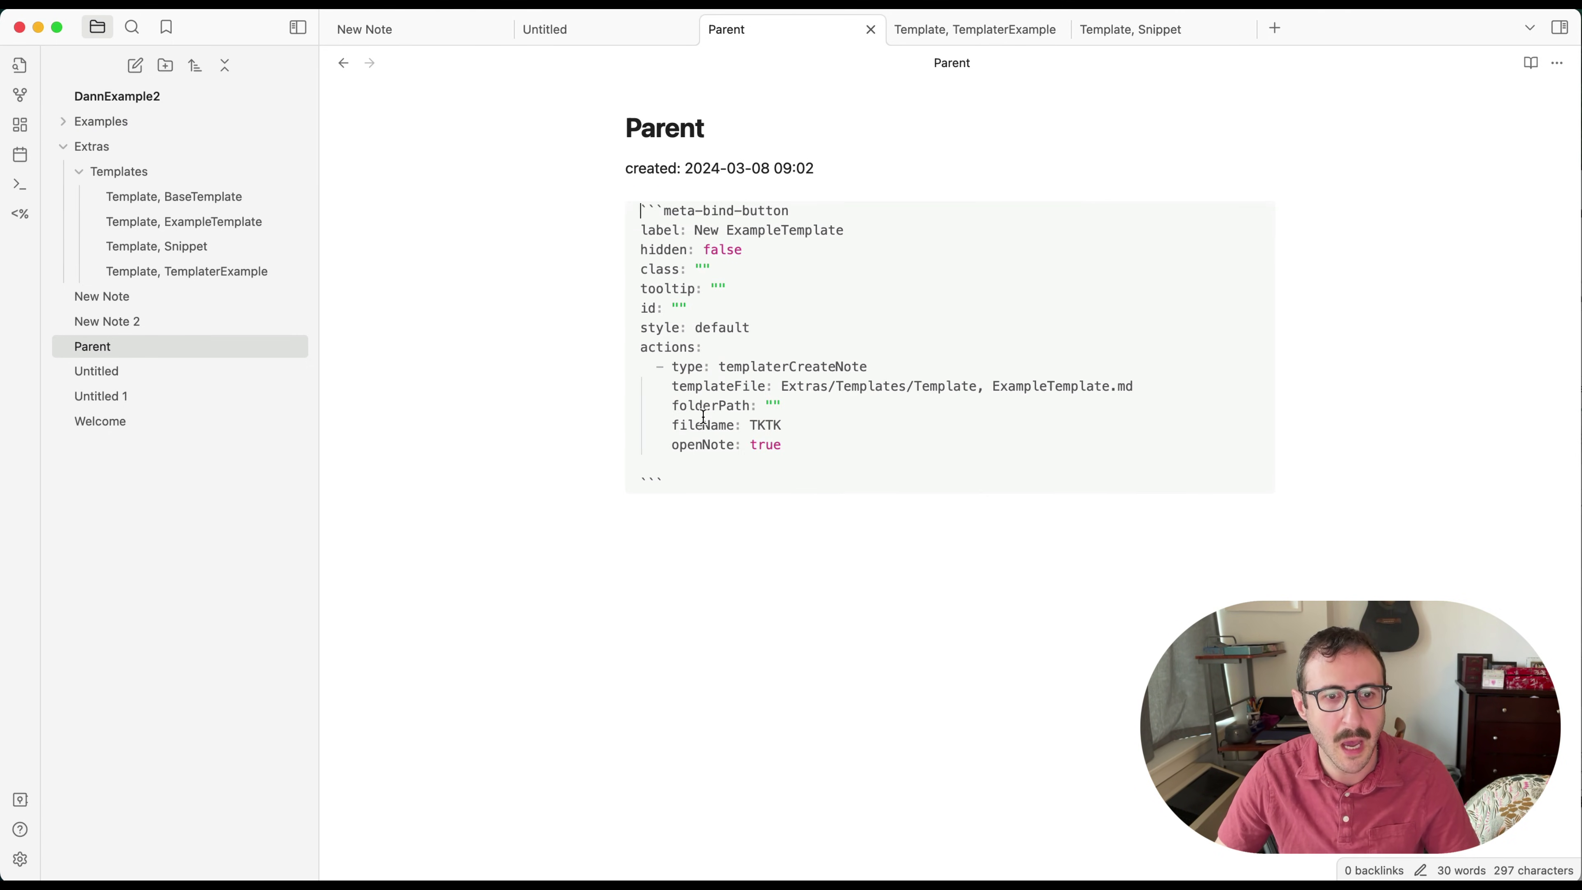
{"action": "left_click_drag", "start_coordinate": [603, 390], "coordinate": [618, 222]}
{"action": "key", "text": "BackSpace"}
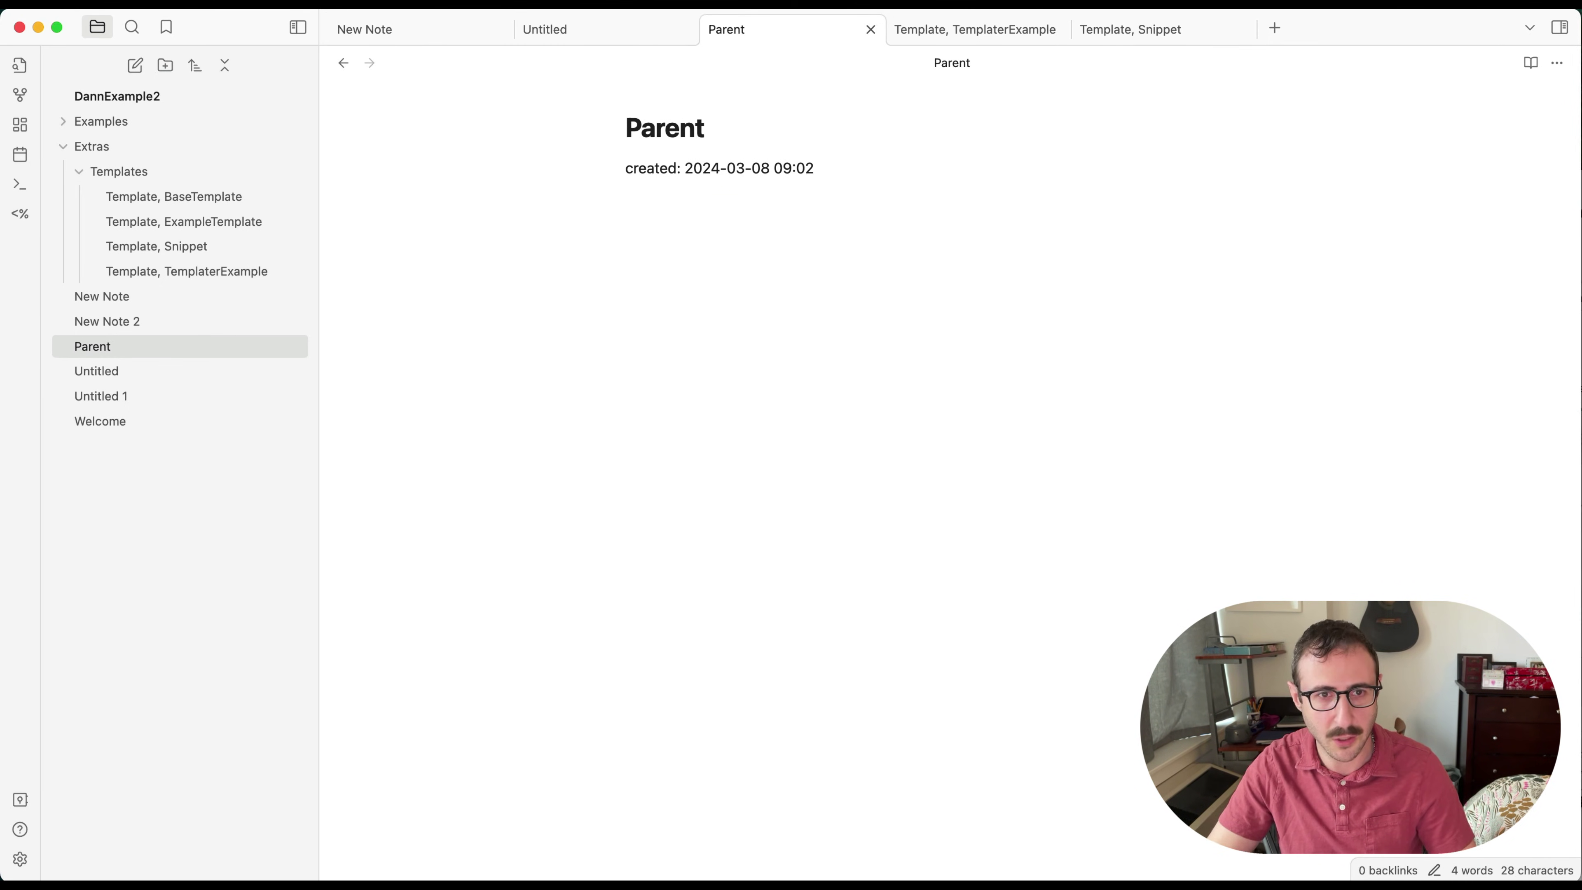
Step: Open the Meta Bind Button Builder and label the new button "New Template Example"
{"action": "key", "text": "super+p"}
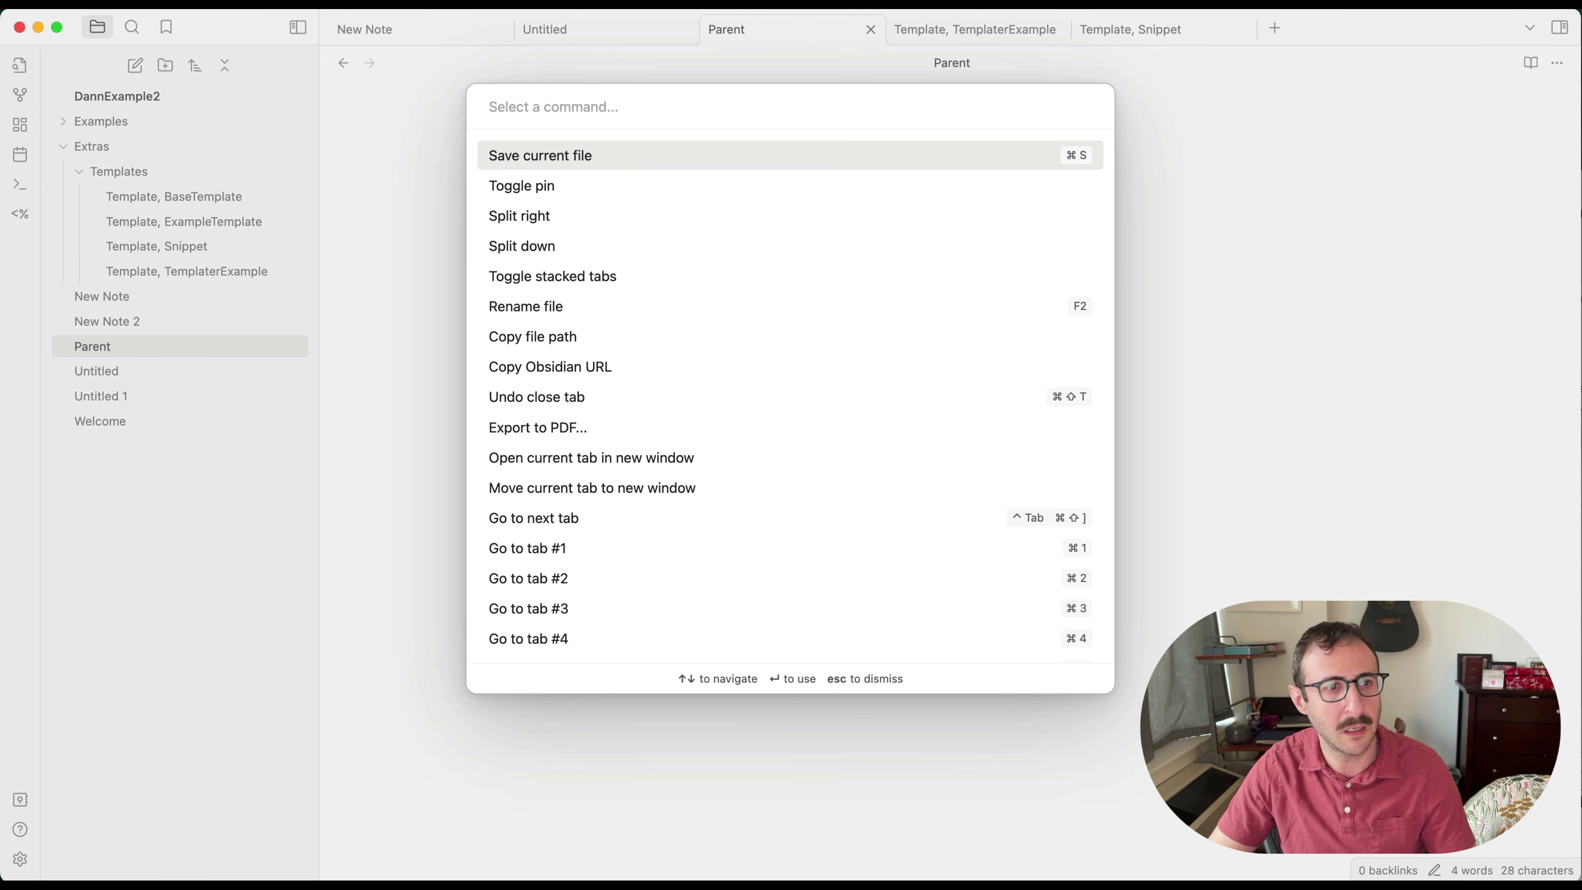
{"action": "type", "text": "meta bind"}
{"action": "key", "text": "Down"}
{"action": "key", "text": "Down"}
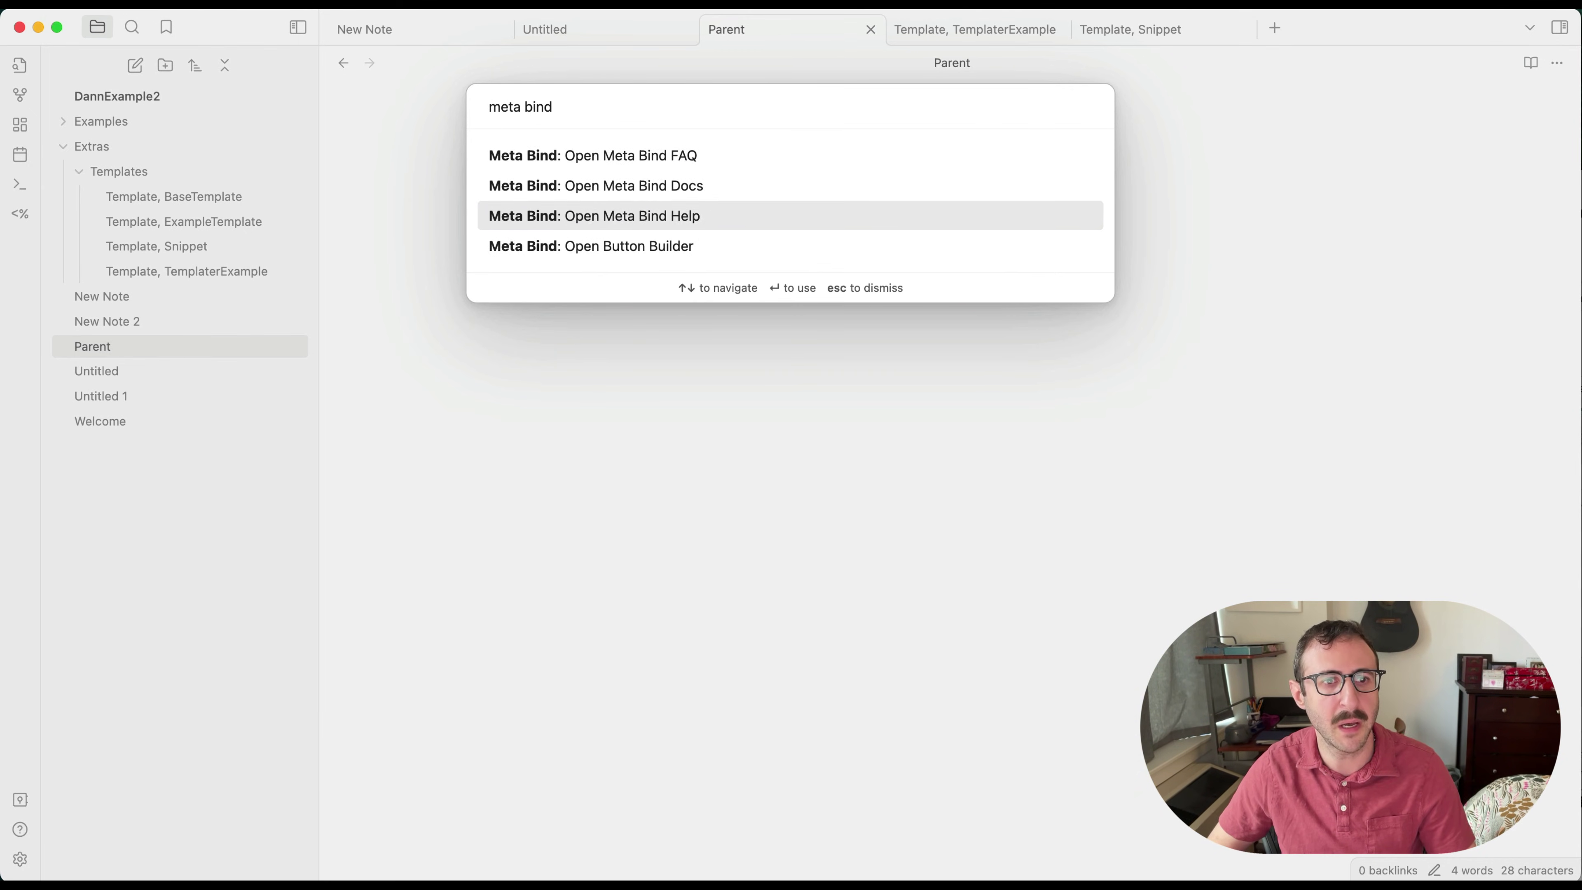
{"action": "key", "text": "Down"}
{"action": "key", "text": "Return"}
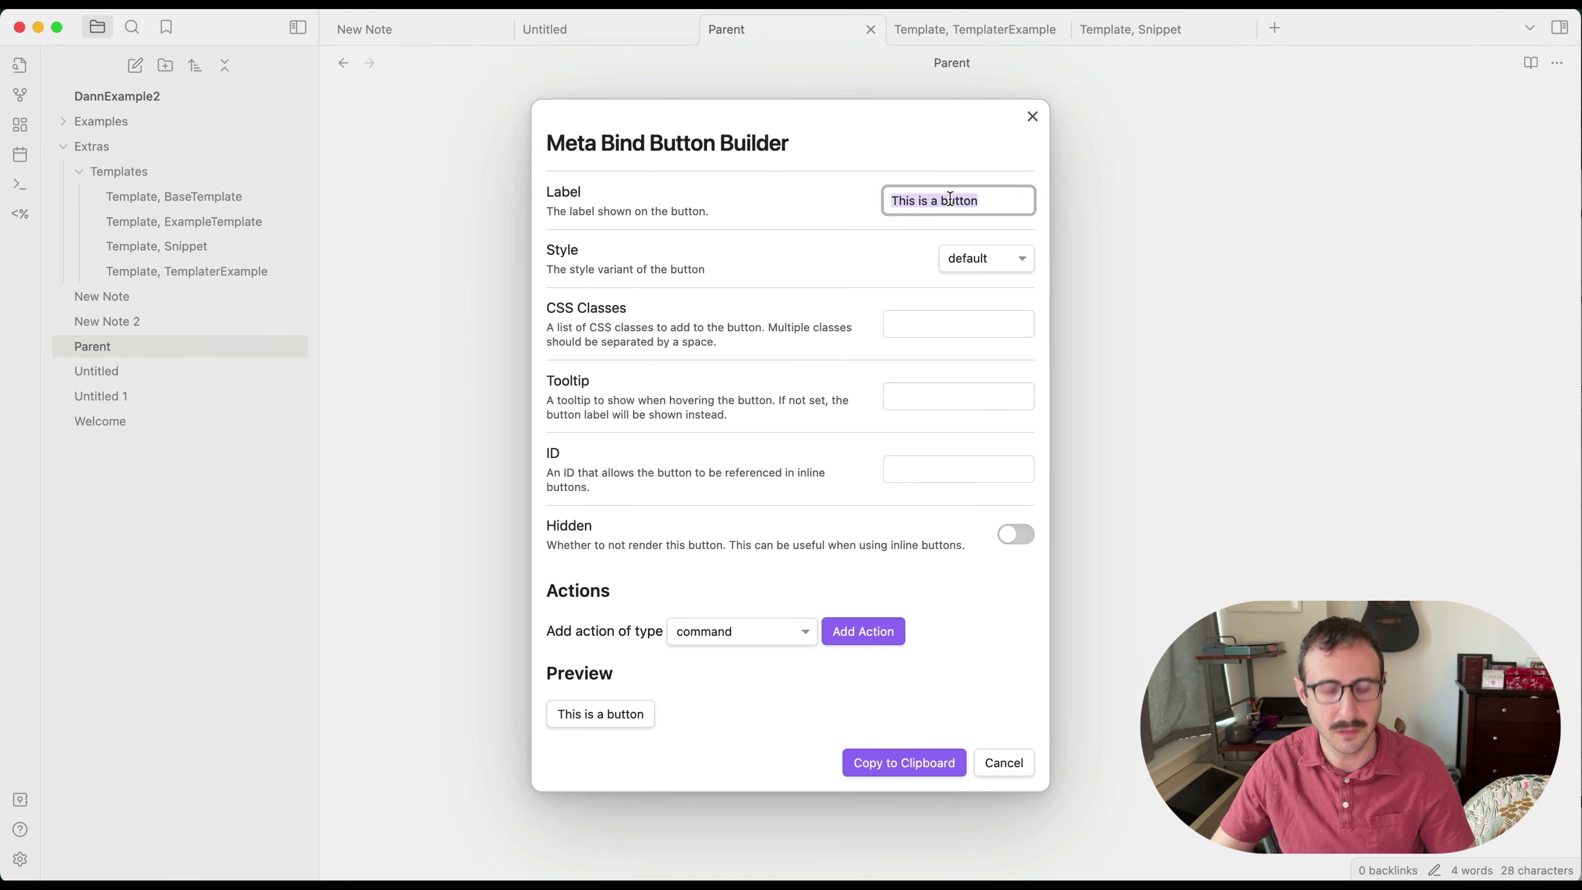
{"action": "type", "text": "New Template"}
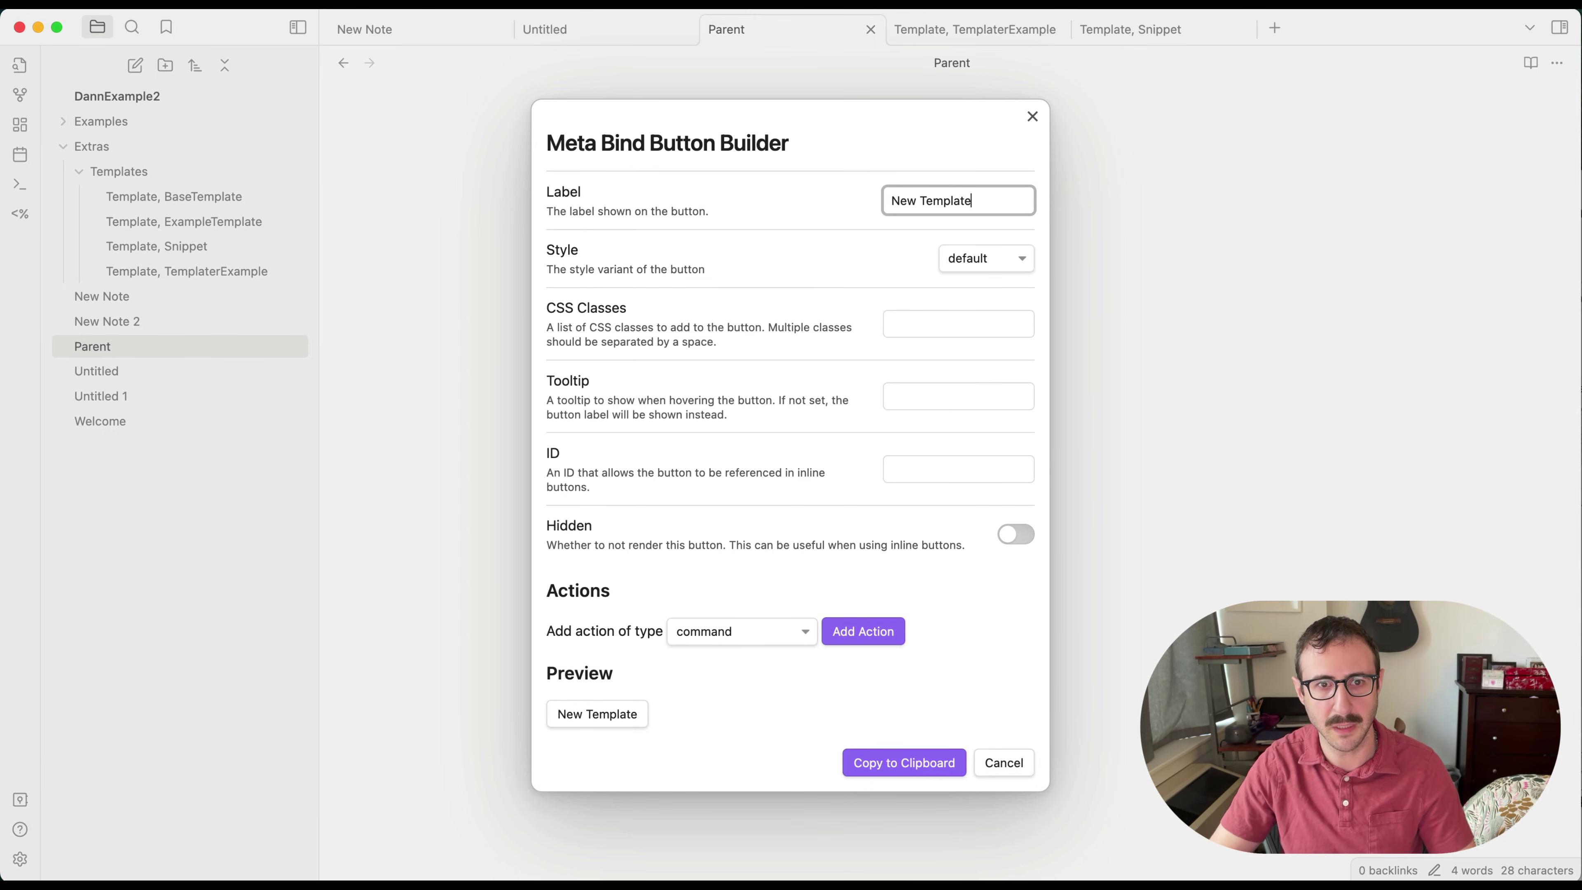
{"action": "type", "text": " Example"}
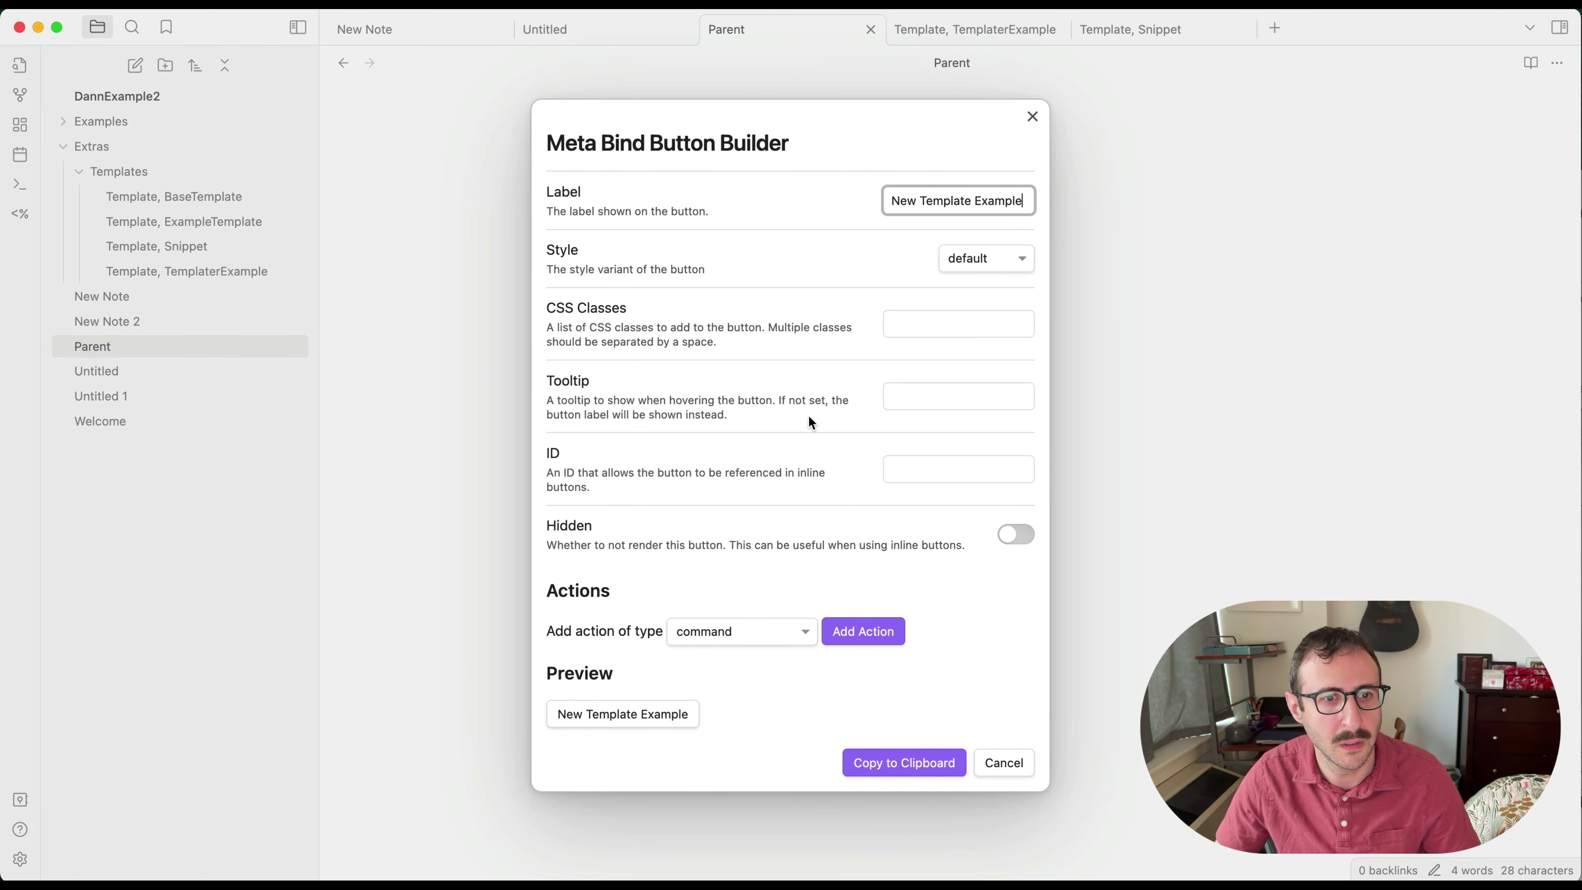
Step: Add a templaterCreateNote action to the button, using Extras/Templates/Template, ExampleTemplate.md as its template file
{"action": "left_click", "coordinate": [770, 632]}
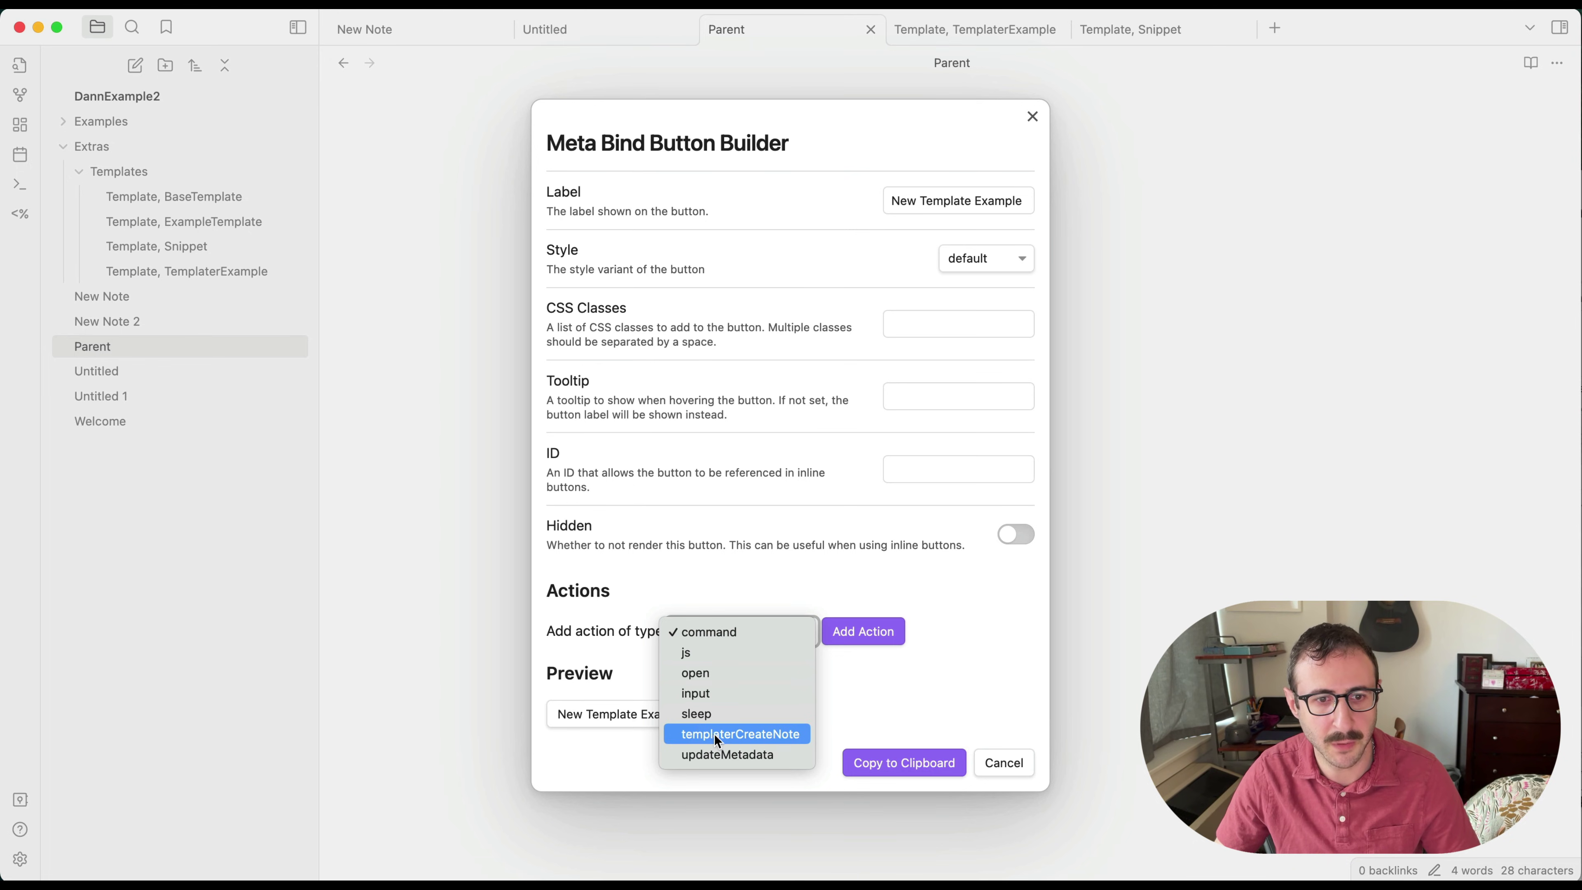
{"action": "left_click", "coordinate": [745, 734]}
{"action": "left_click", "coordinate": [873, 634]}
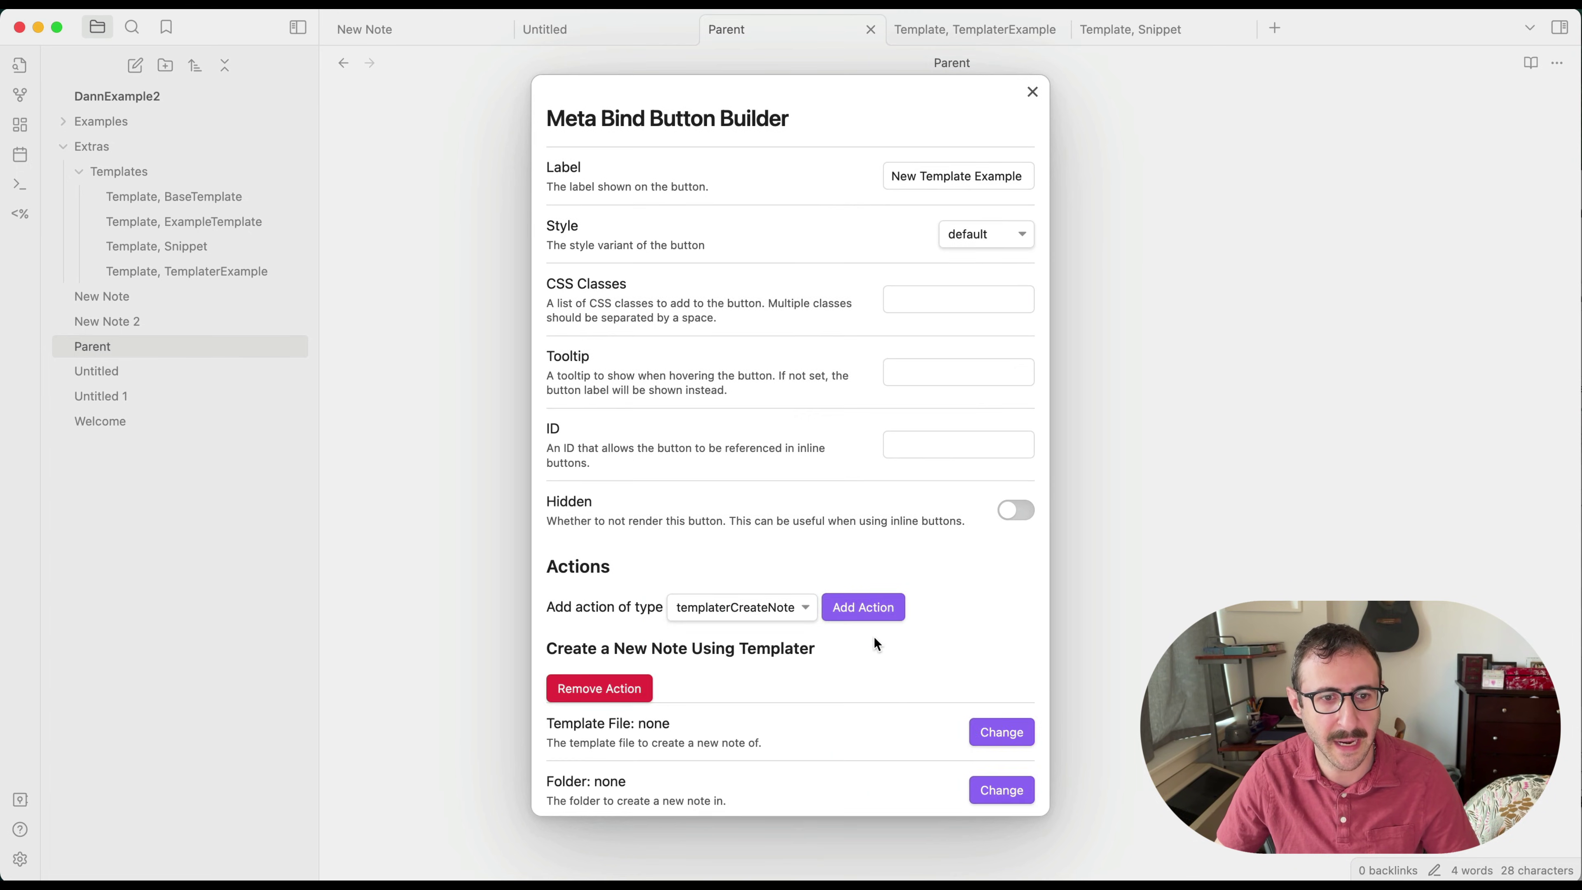
{"action": "scroll", "coordinate": [593, 482], "scroll_direction": "down", "scroll_amount": 5}
{"action": "left_click", "coordinate": [1008, 472]}
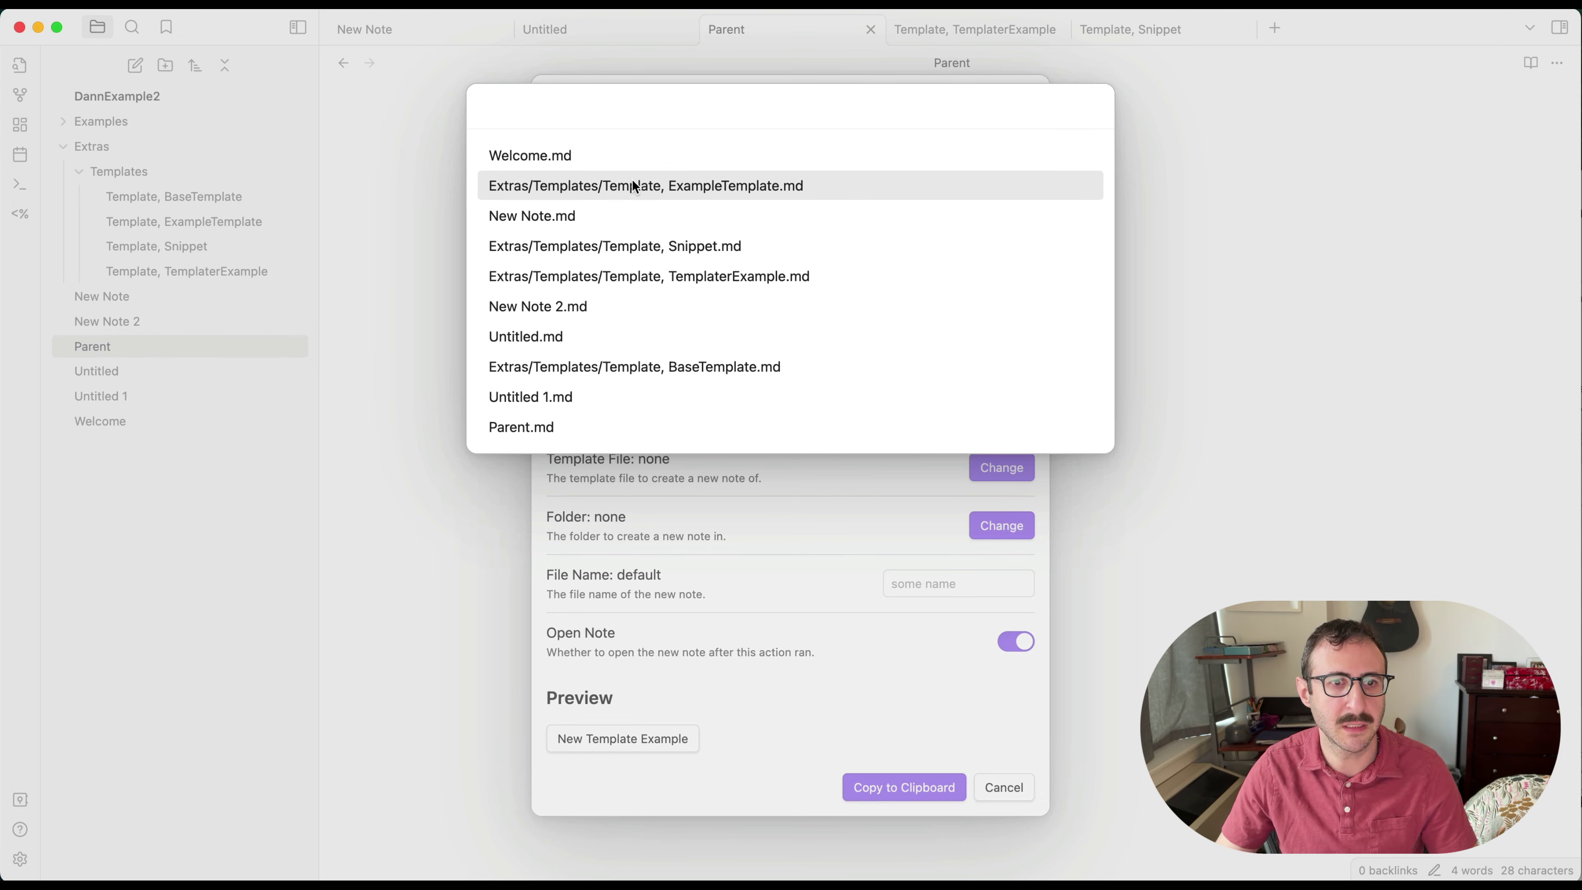
{"action": "left_click", "coordinate": [719, 187]}
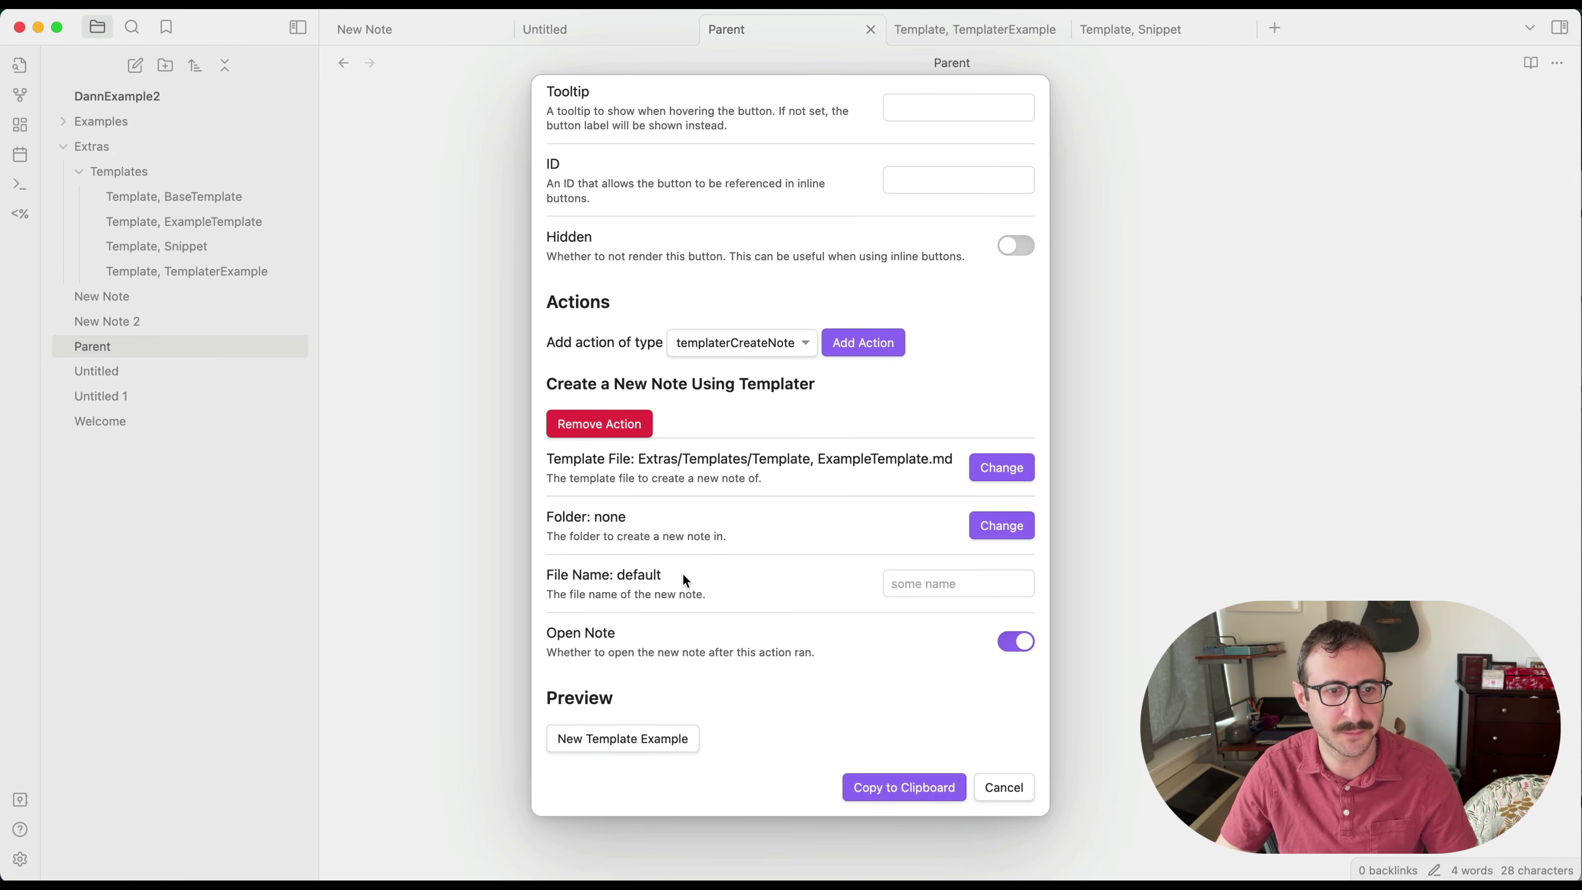
Step: Set the action's target folder to Examples and its file name to TKTK
{"action": "left_click", "coordinate": [1003, 530]}
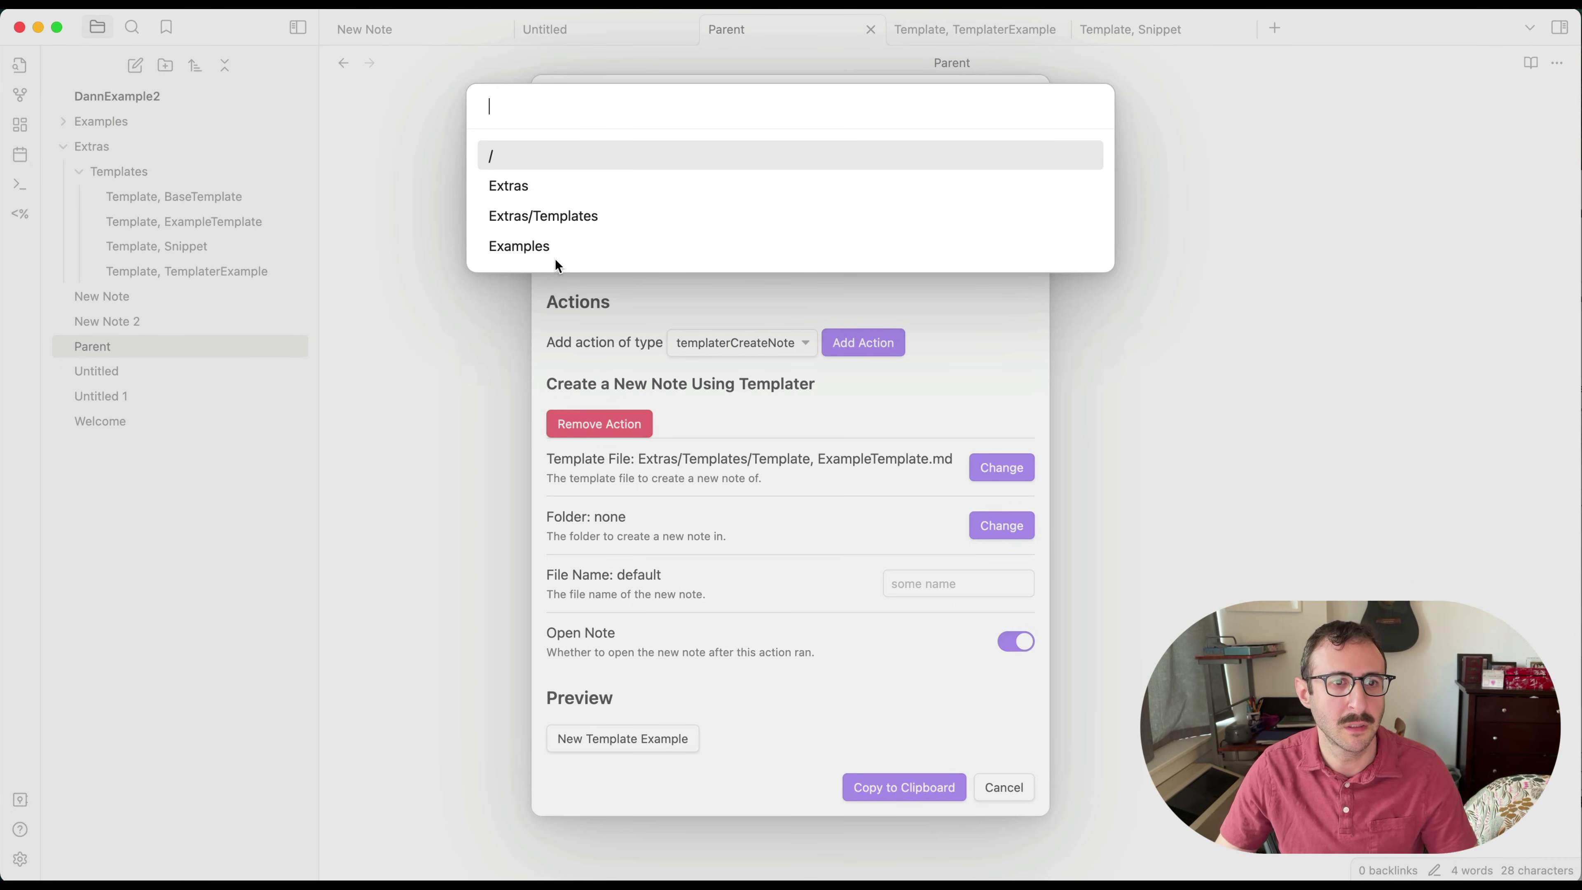
{"action": "left_click", "coordinate": [529, 248]}
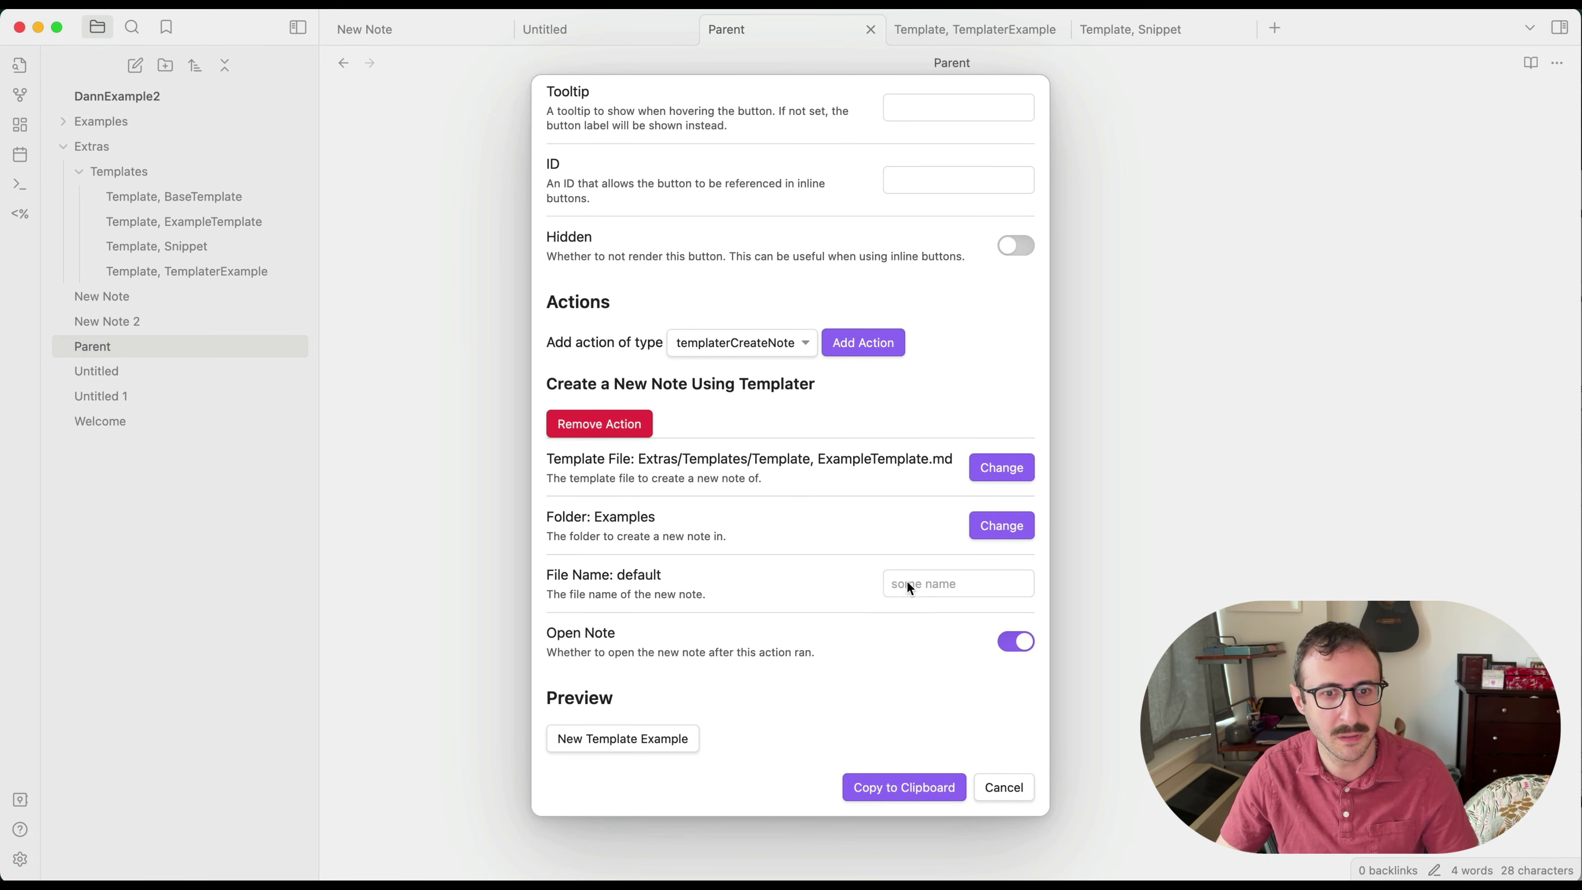
{"action": "type", "text": "TKTK"}
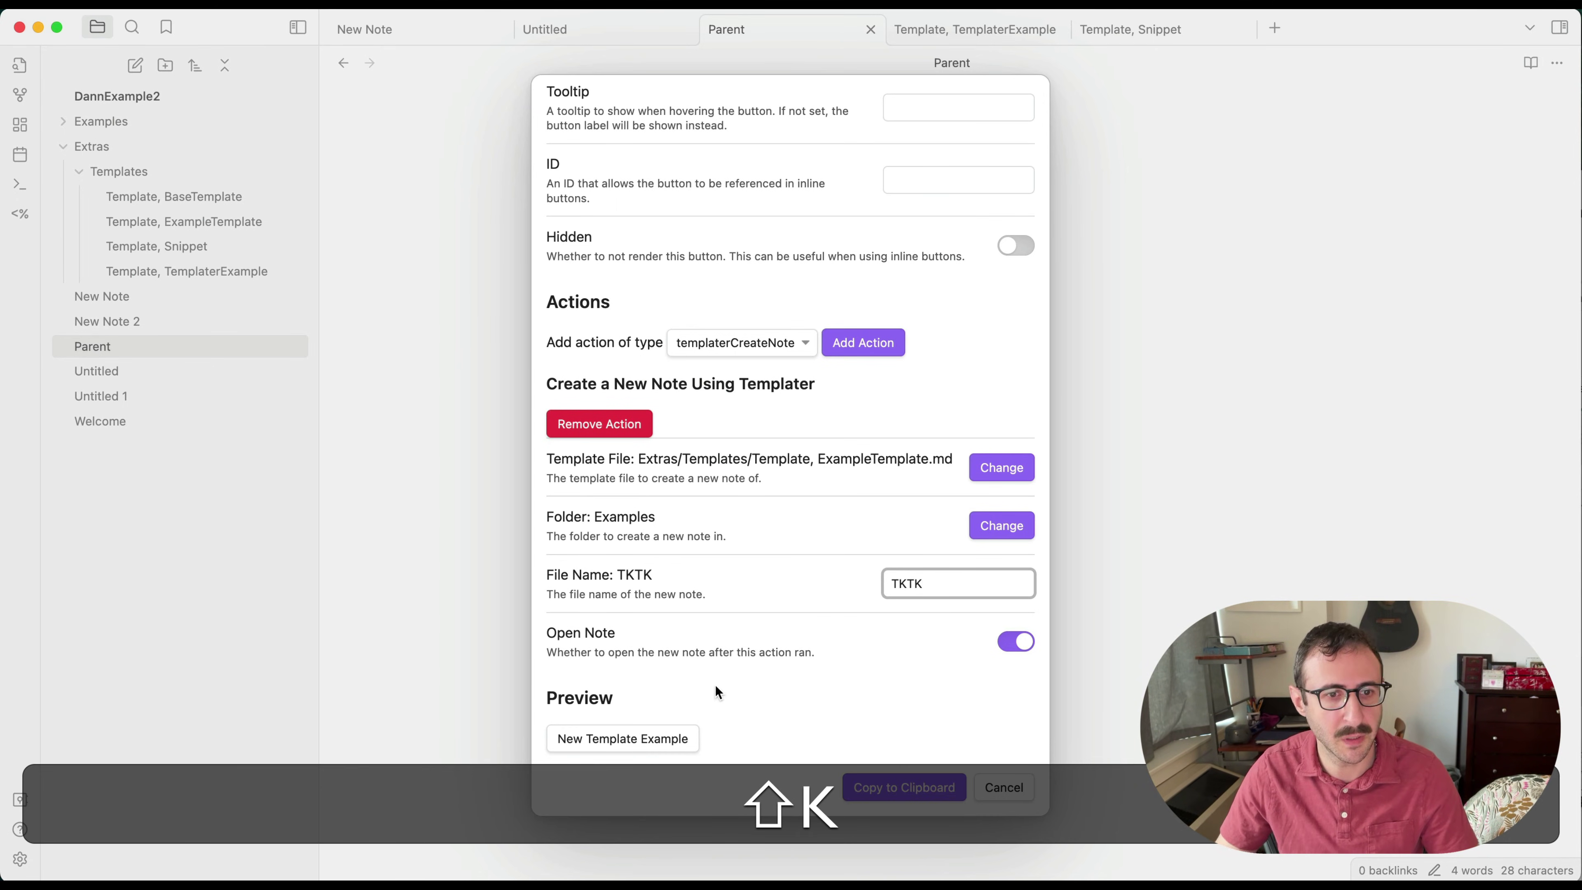
Step: Copy the button code, paste it below the creation date in the Parent note, and run the New Template Example button
{"action": "left_click", "coordinate": [897, 788]}
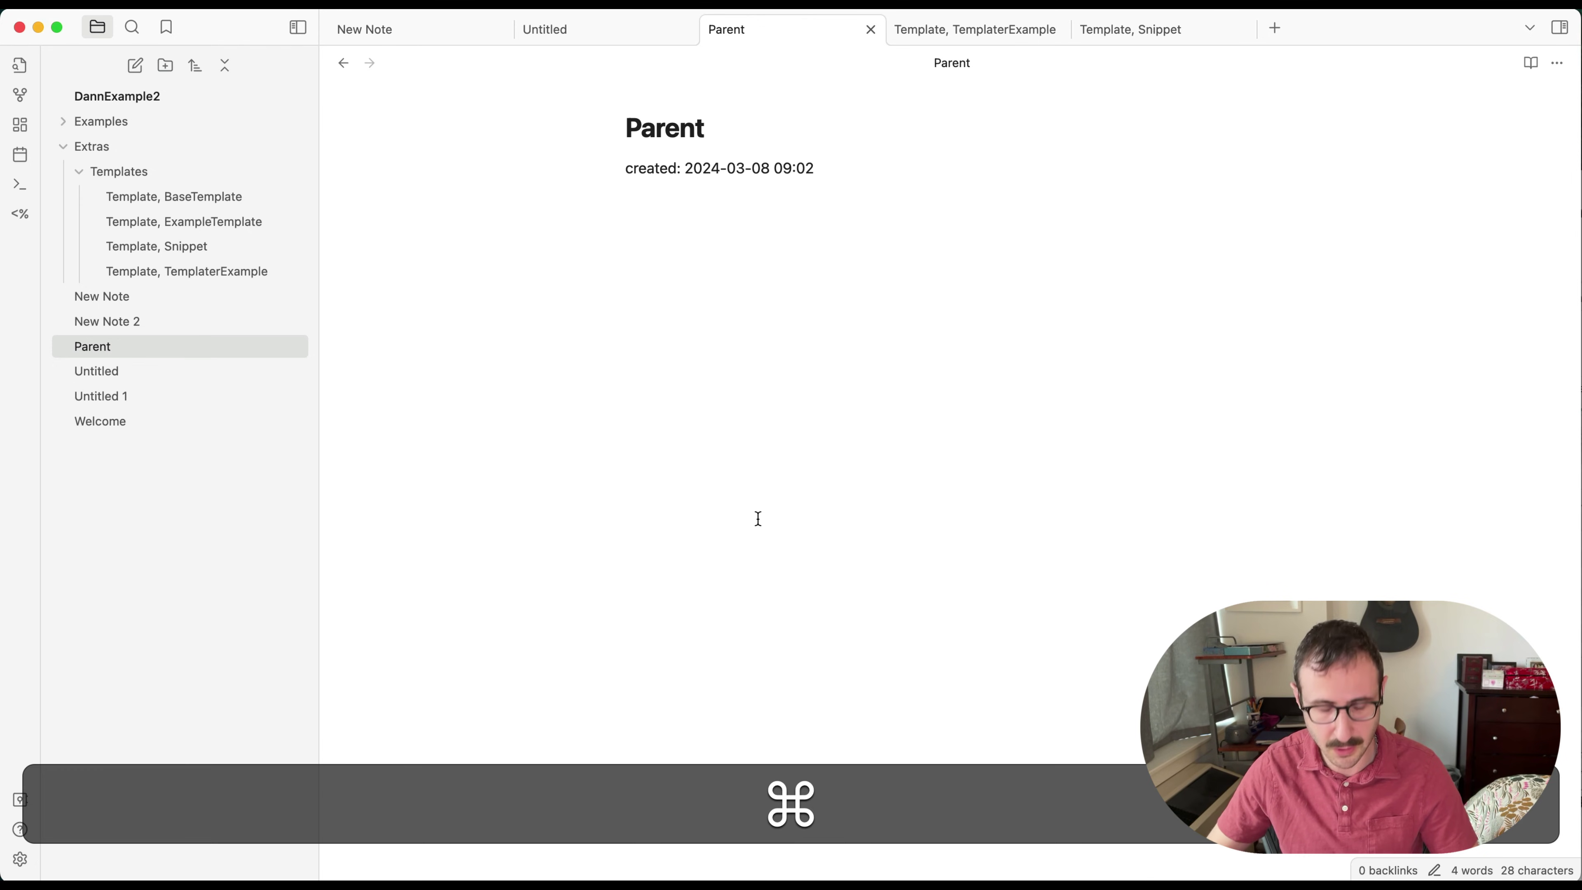
{"action": "key", "text": "super+v"}
{"action": "key", "text": "Return"}
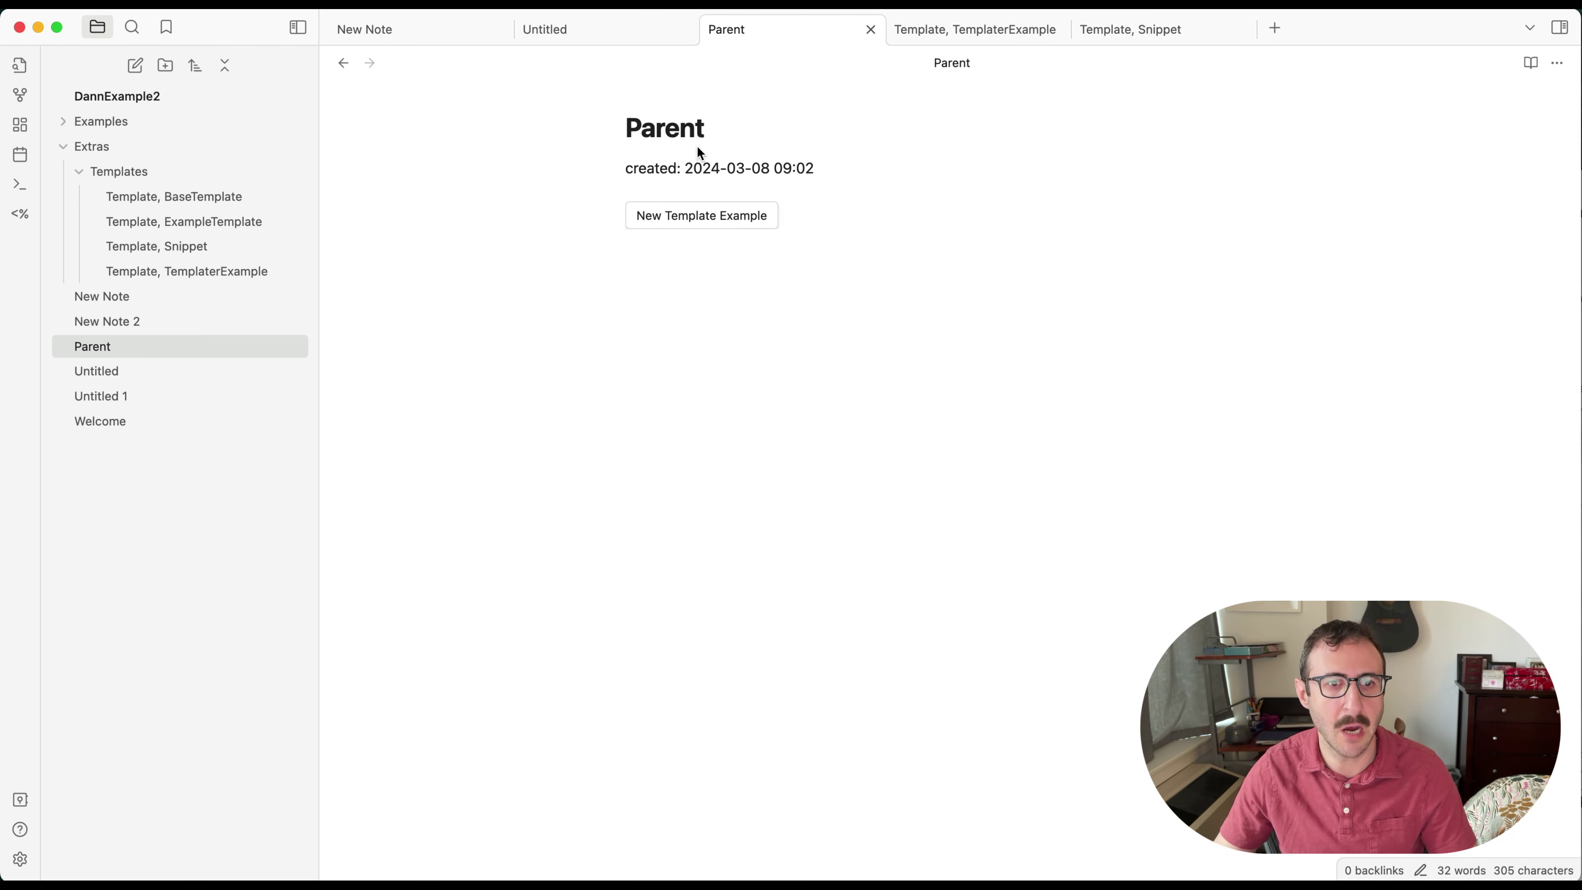
{"action": "left_click", "coordinate": [700, 215]}
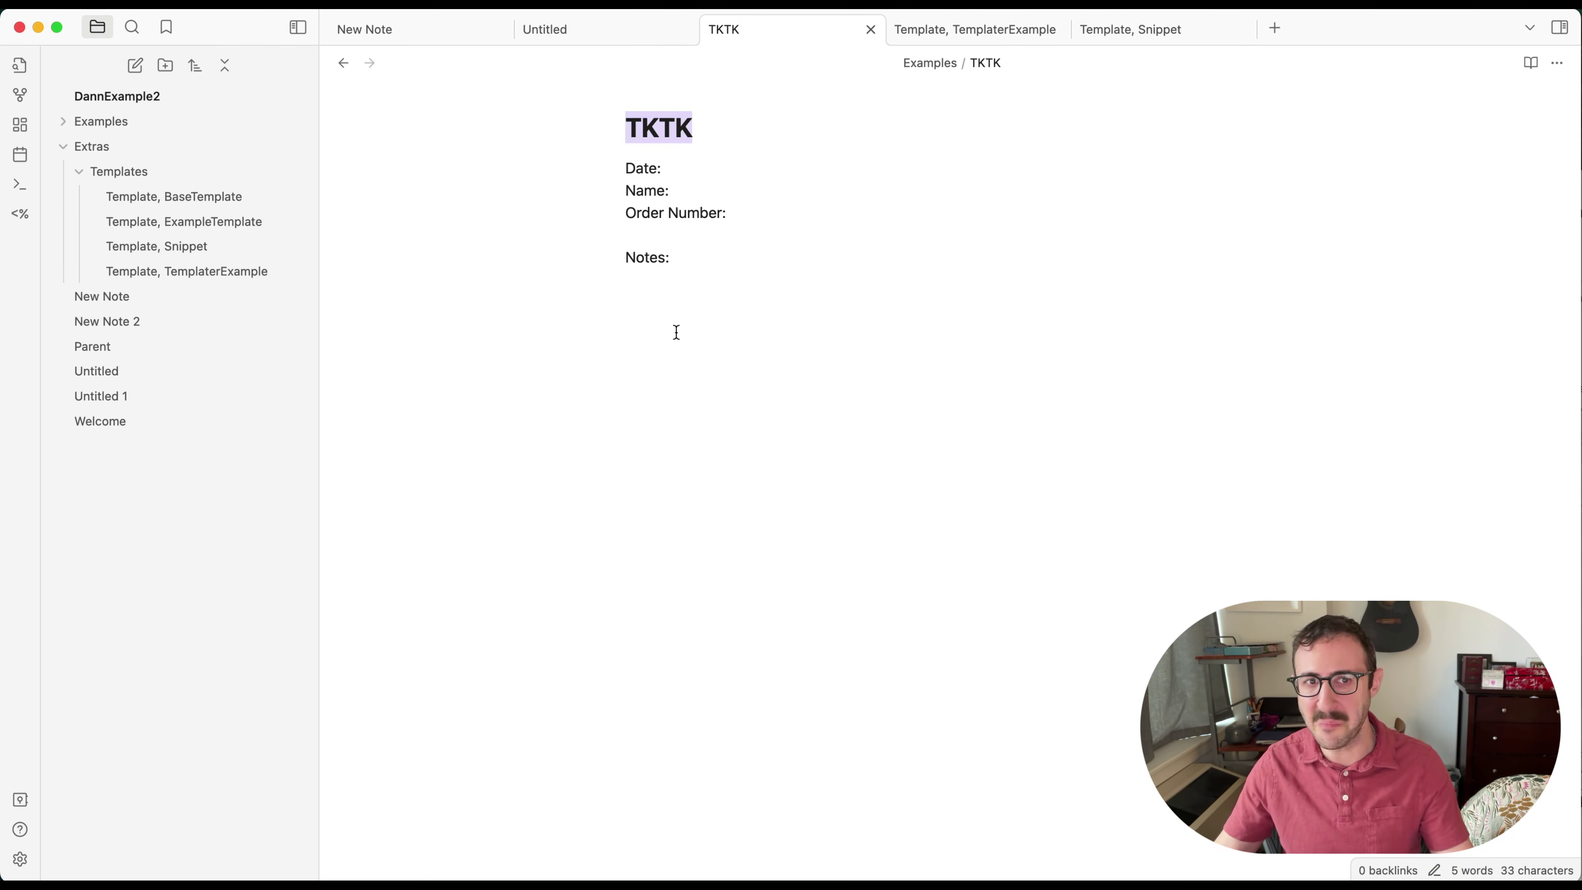